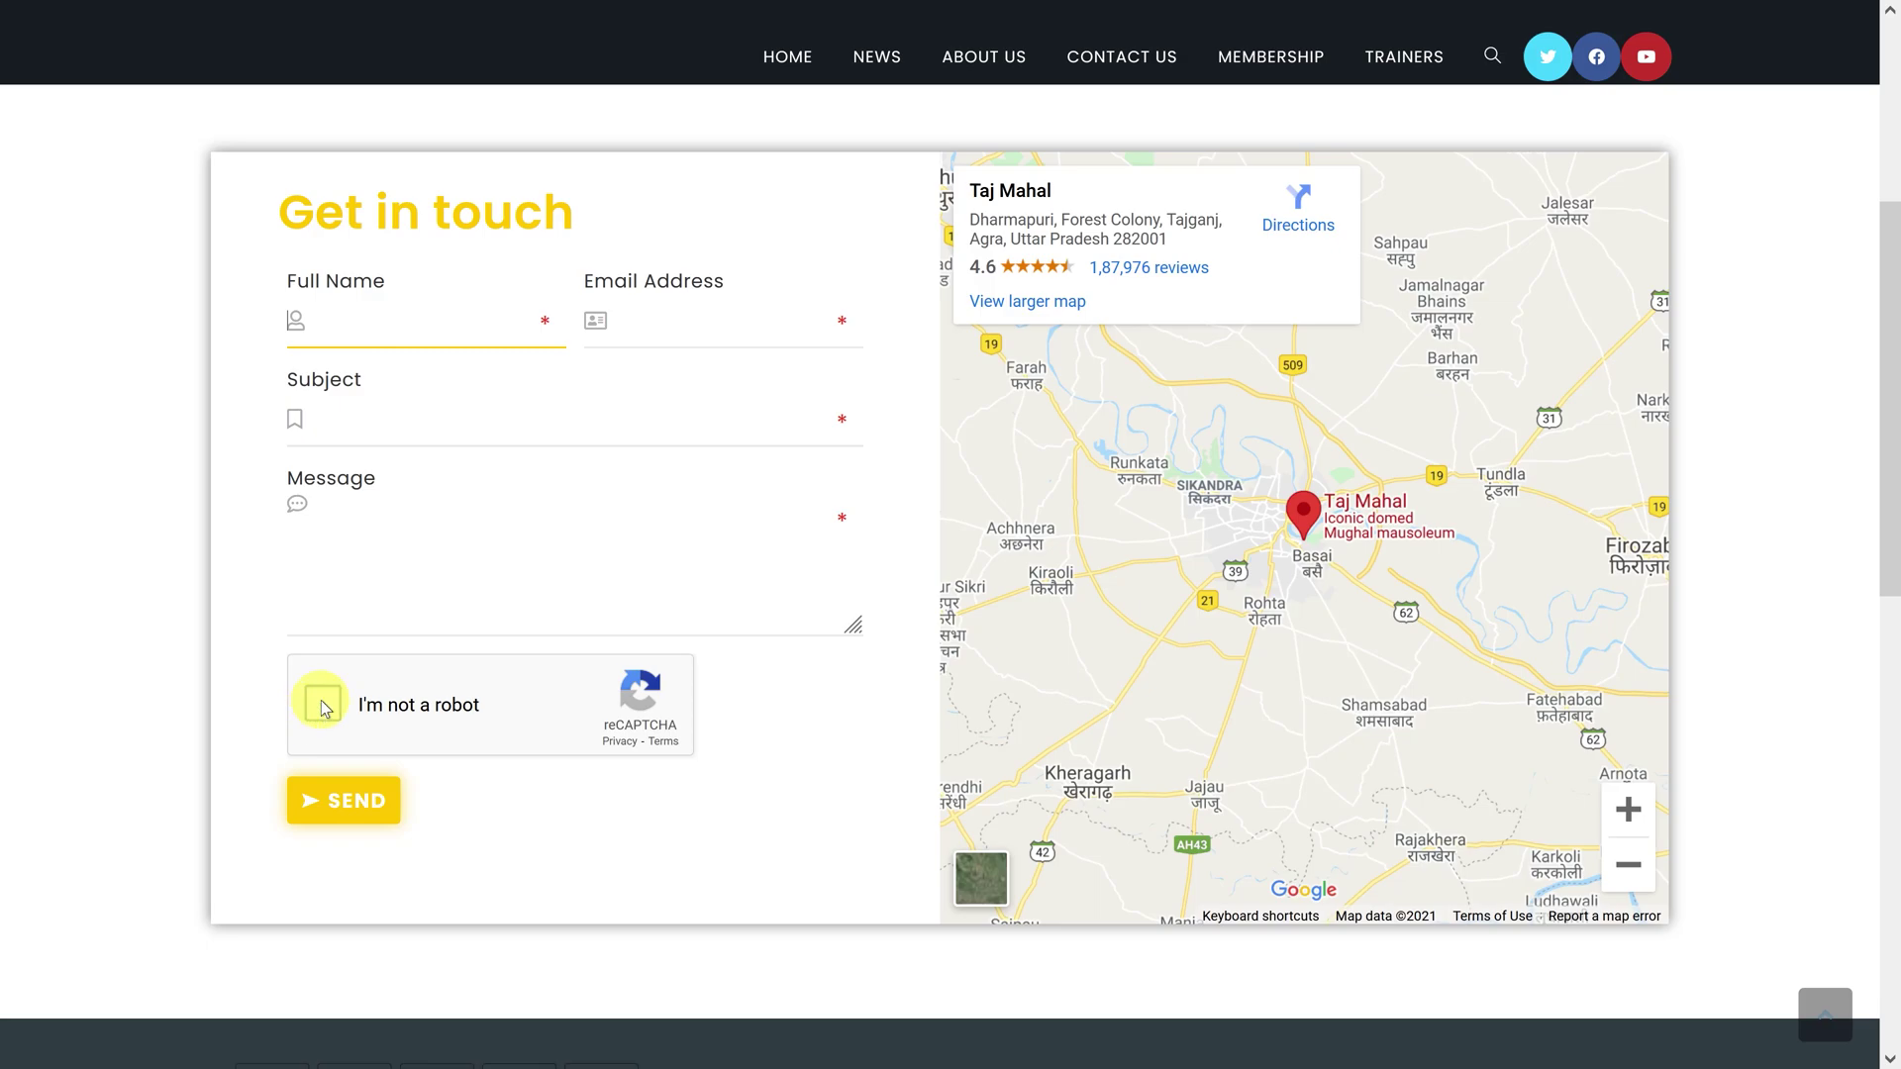
# Fill in the sender's full name, e-mail, subject 'My Subject' and message 'My message!'
pyautogui.click(305, 321)
pyautogui.write('John Doe')
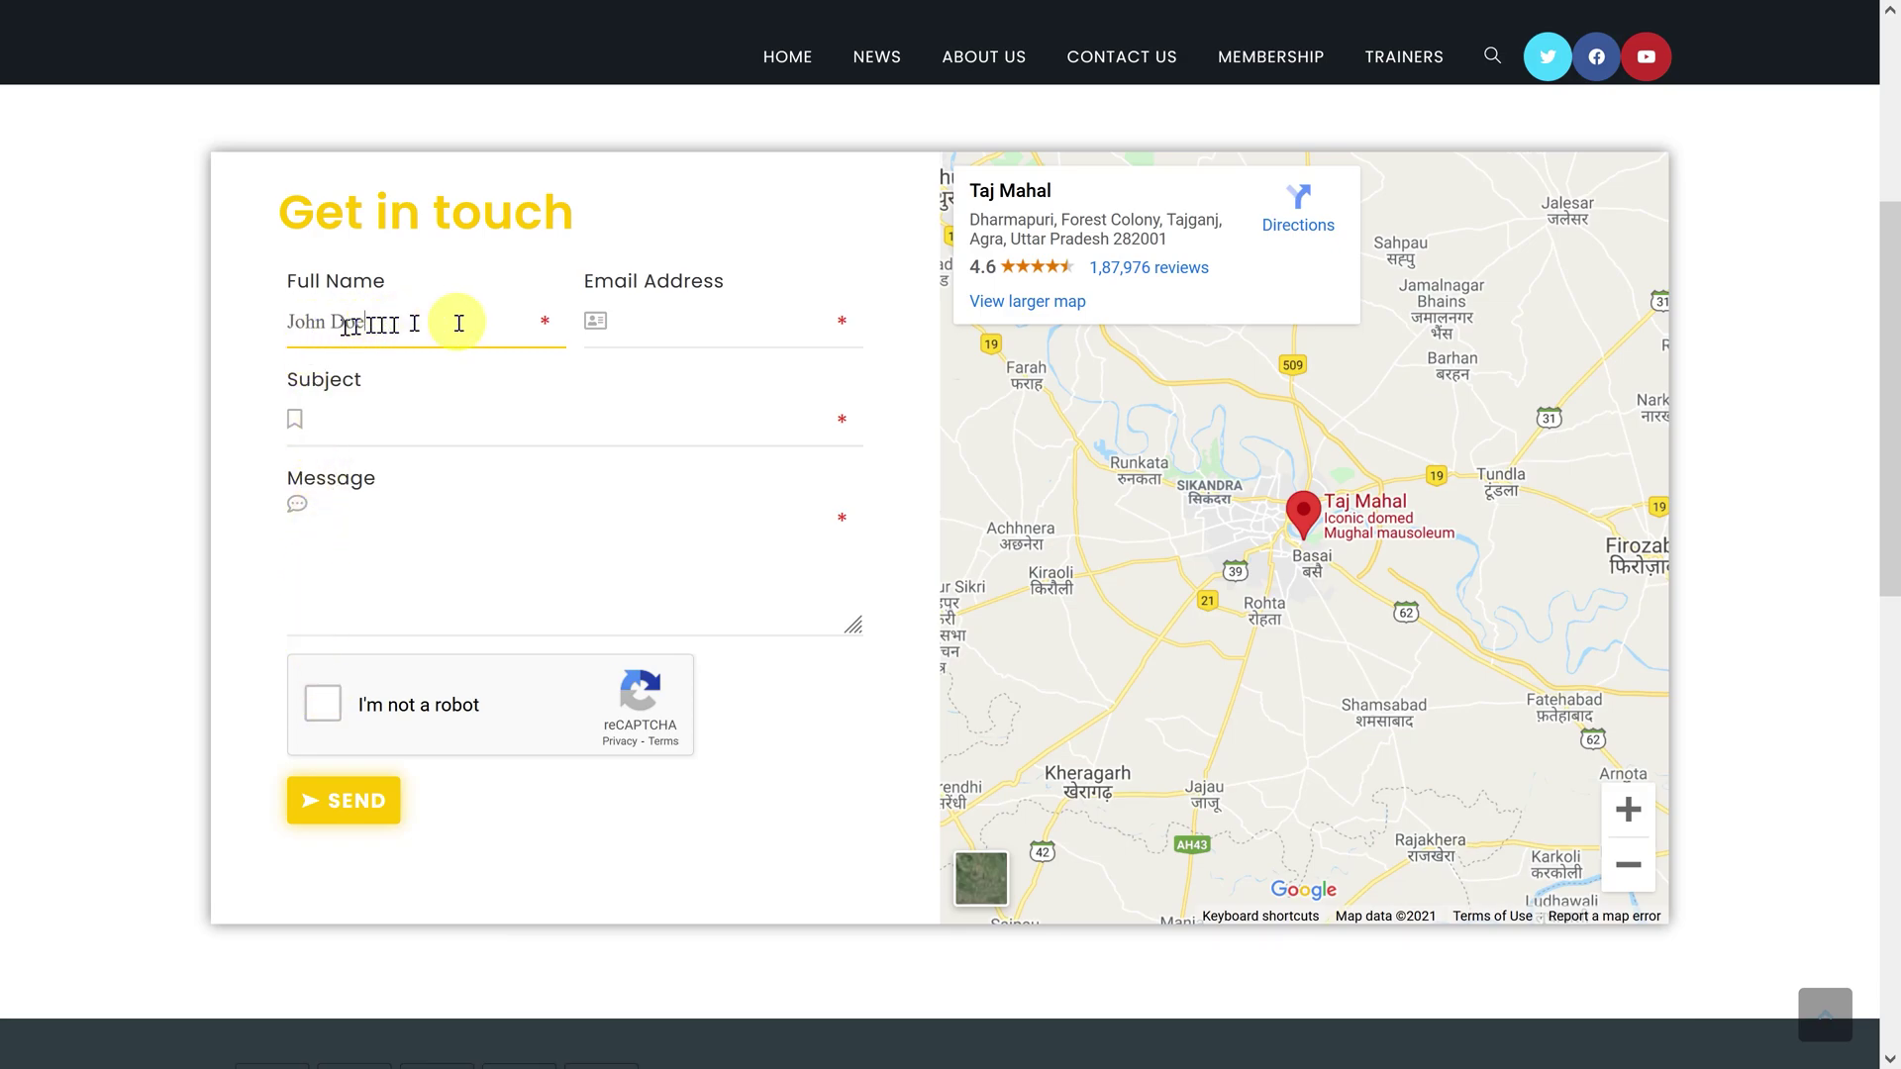
pyautogui.click(594, 320)
pyautogui.click(595, 320)
pyautogui.click(359, 429)
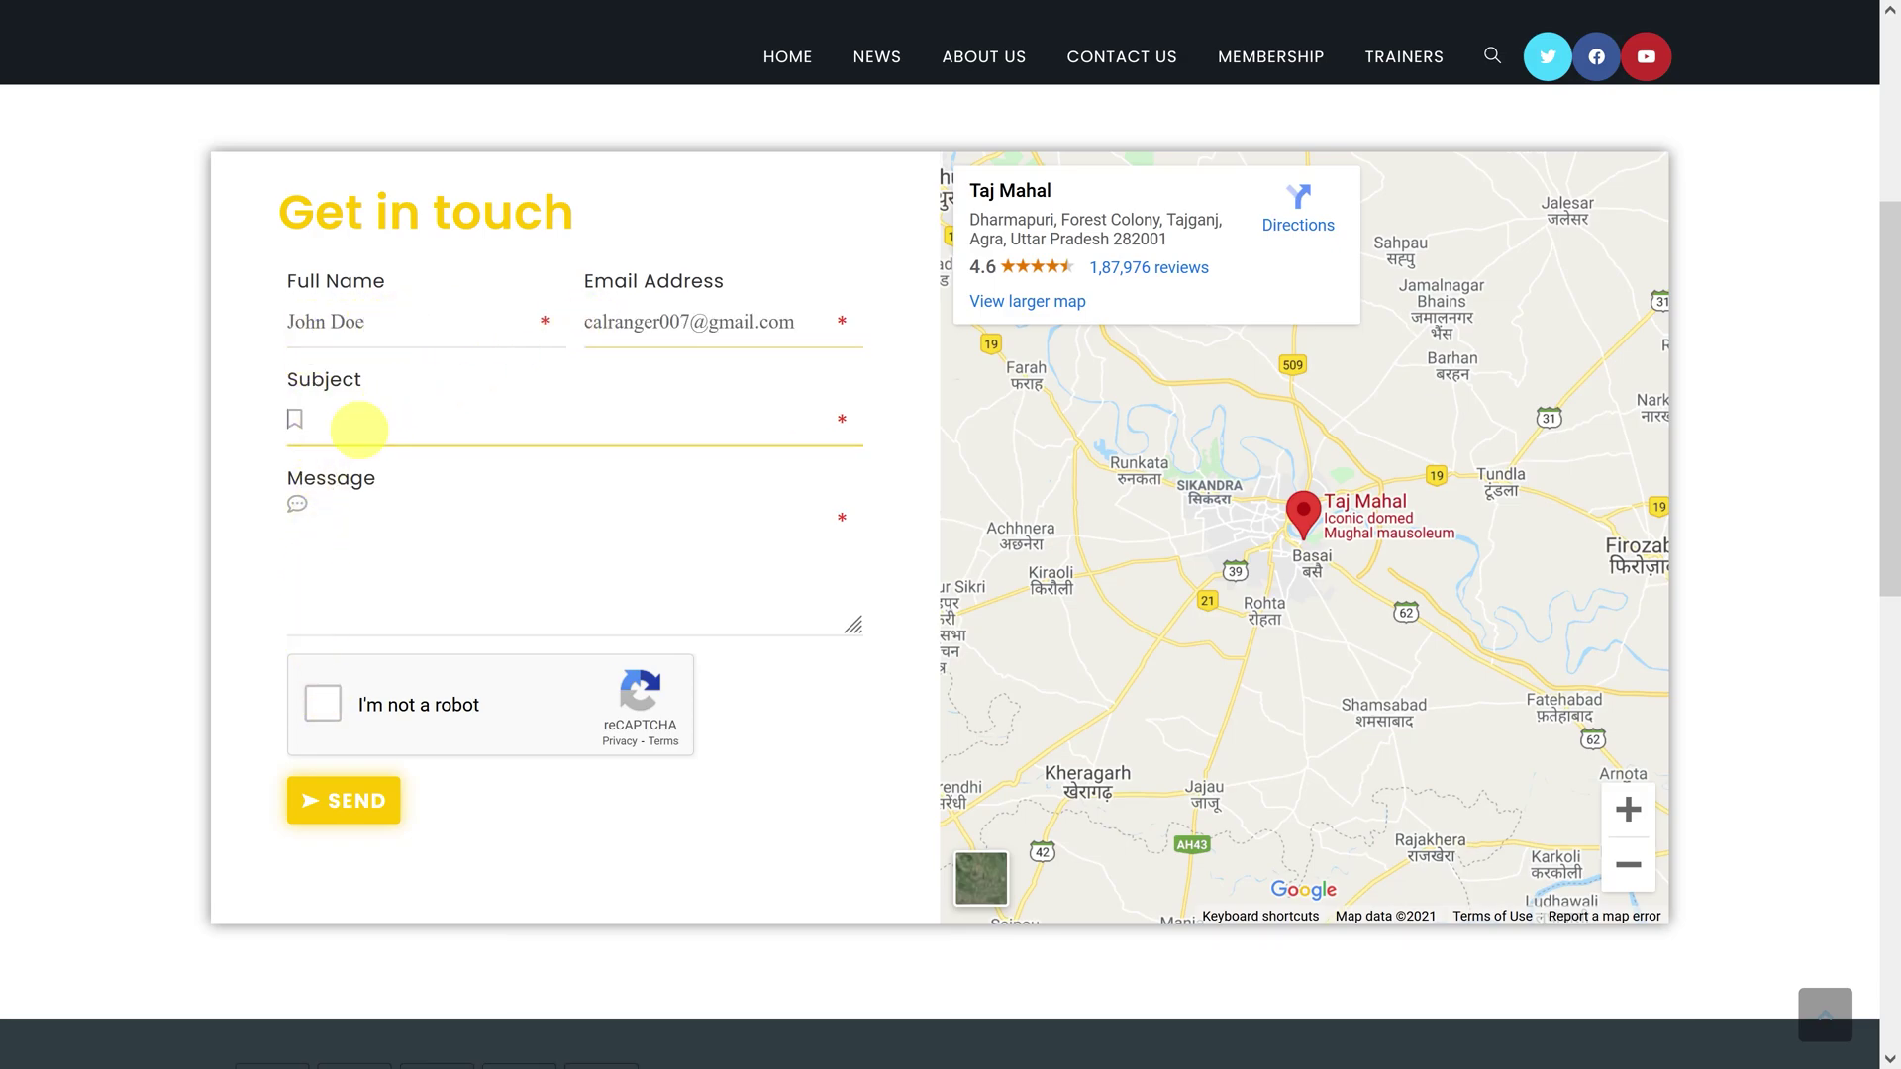
pyautogui.write('My Subject')
pyautogui.click(364, 518)
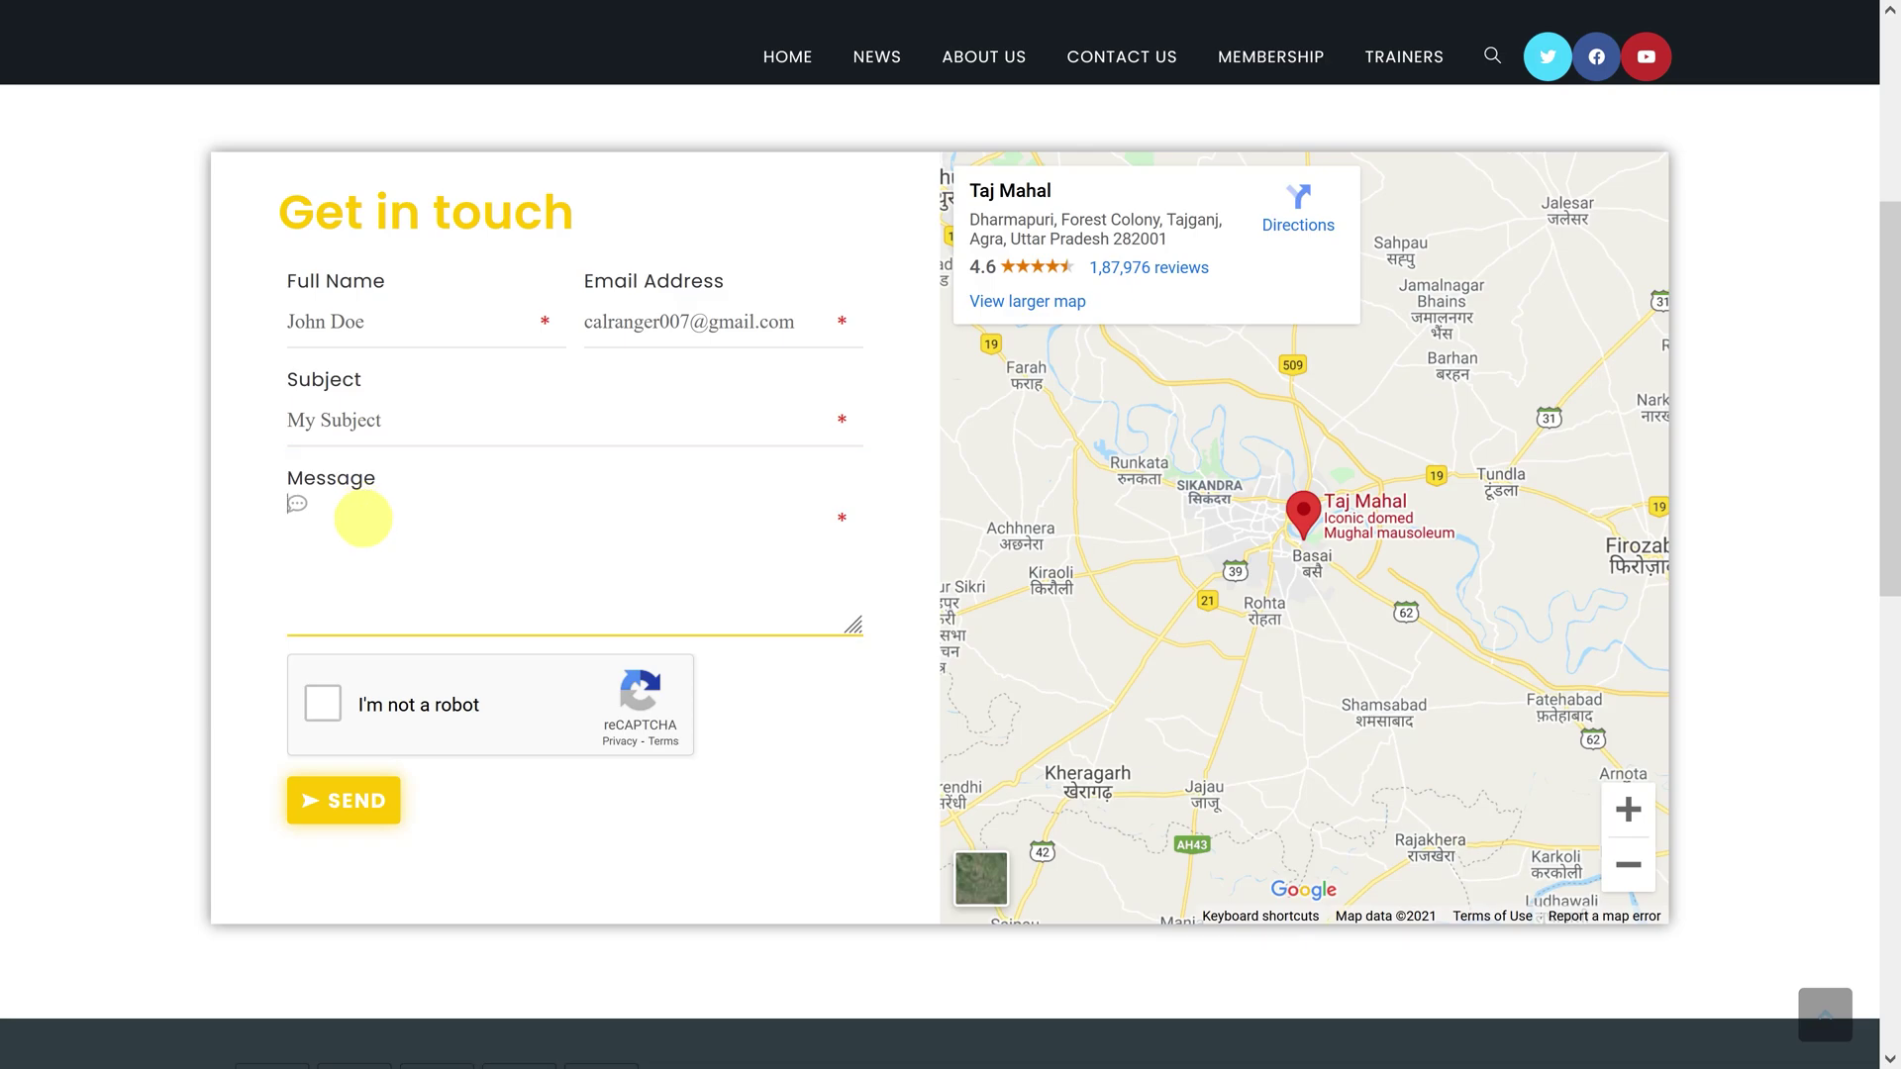
pyautogui.write('My message!')
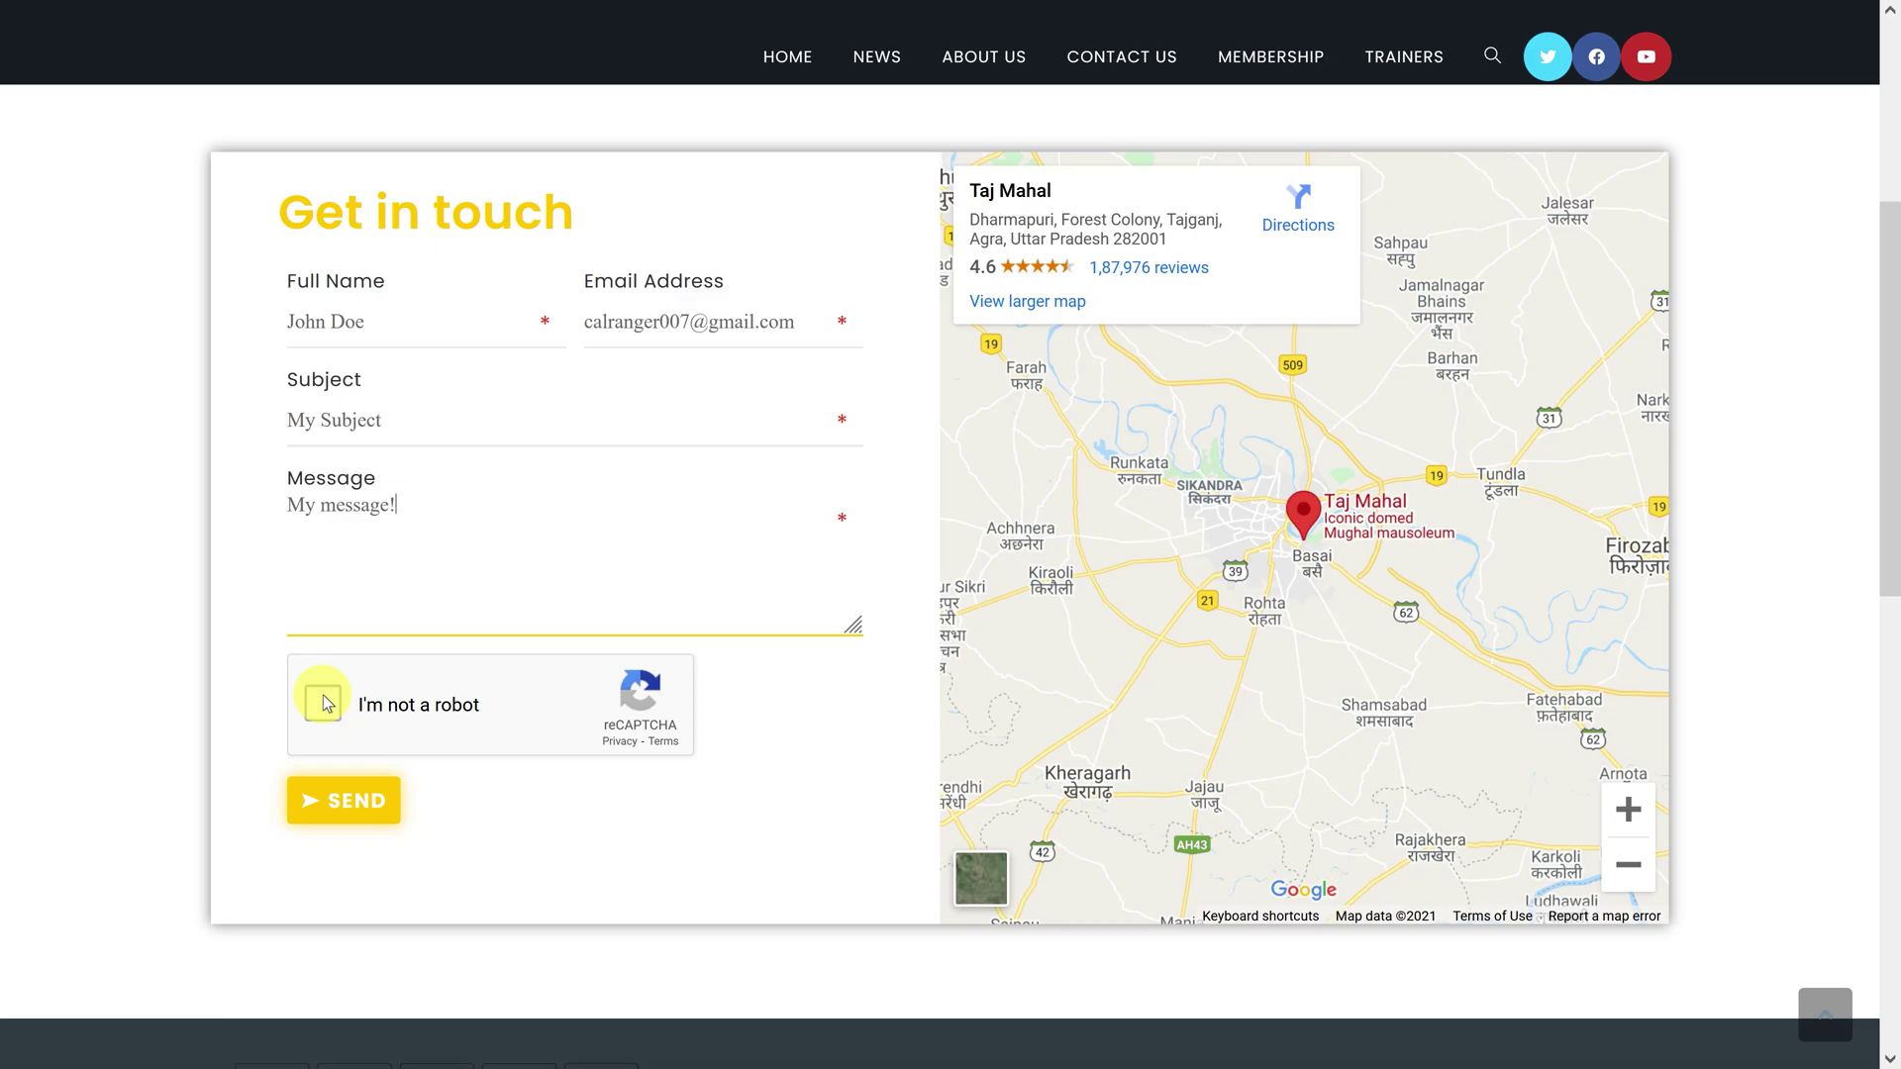
# Send the form, see the robot-check warning, tick 'I'm not a robot' and send again
pyautogui.click(340, 800)
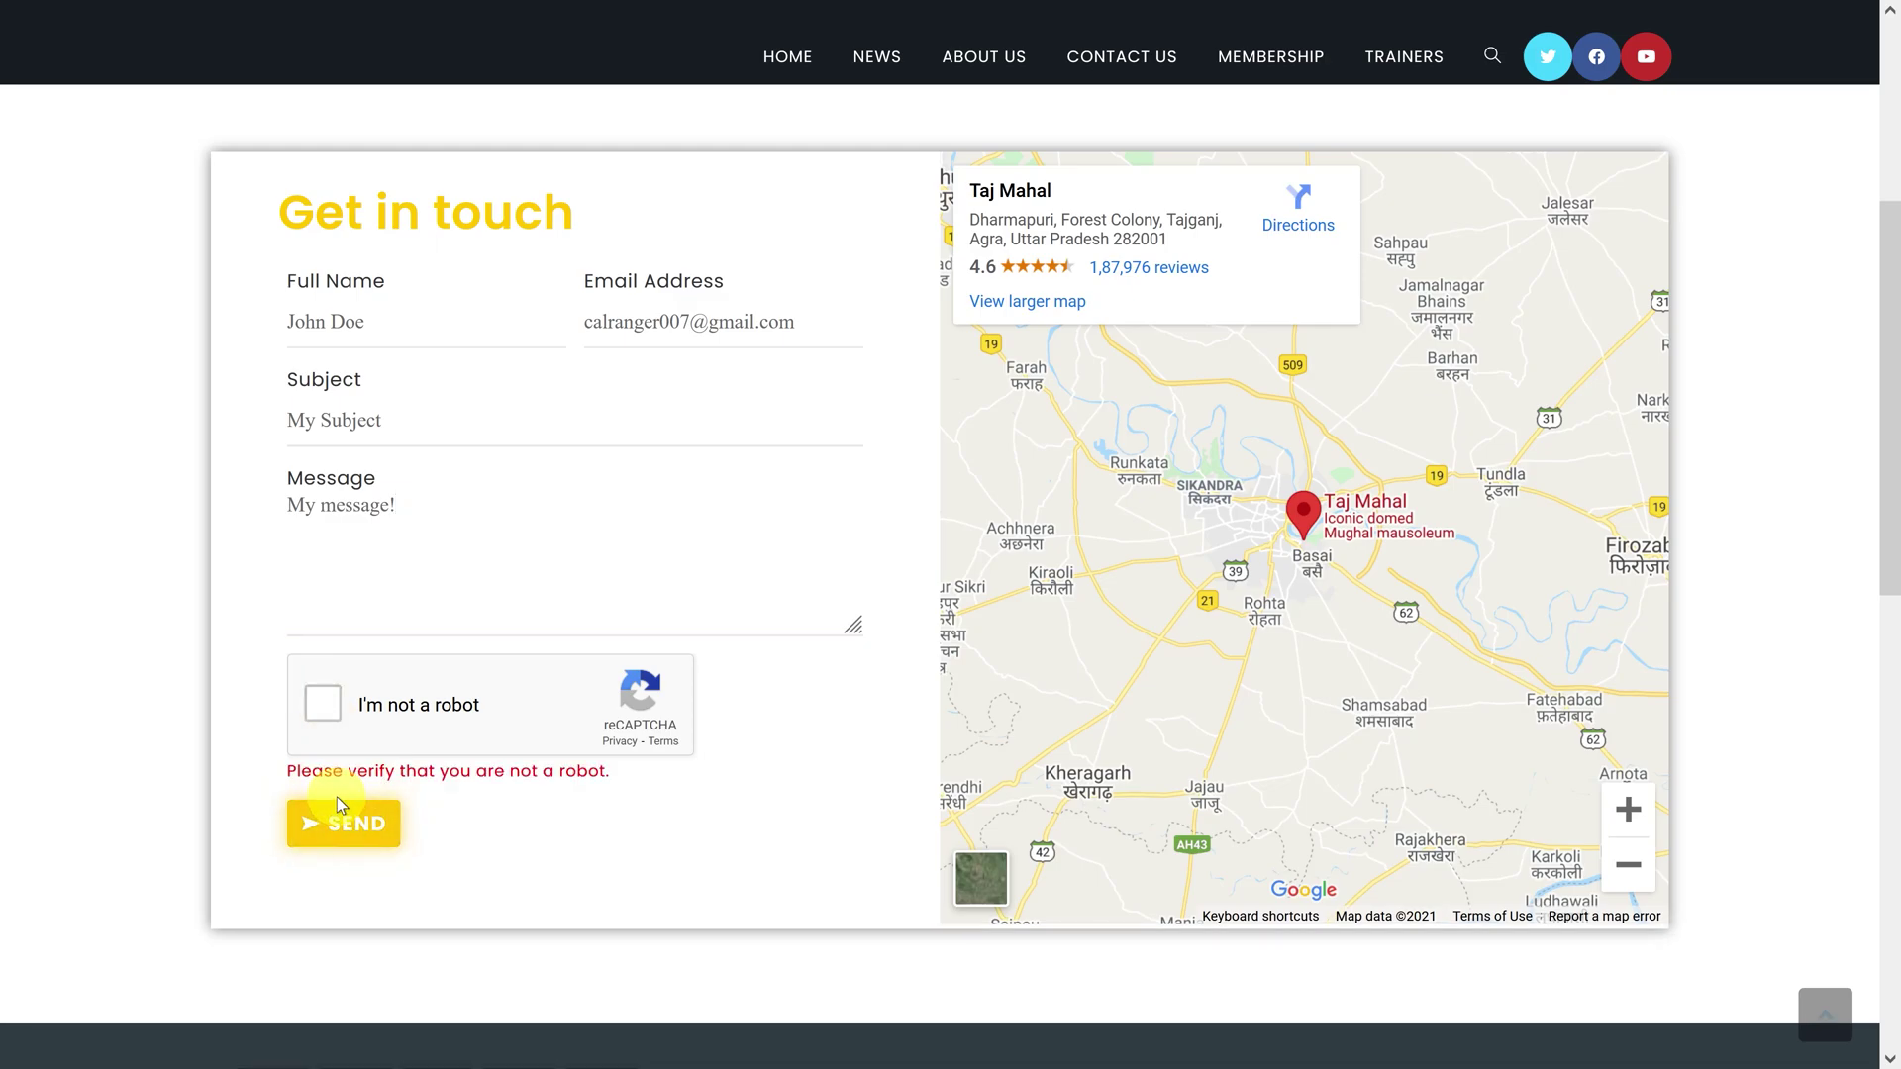
pyautogui.moveTo(287, 770); pyautogui.dragTo(624, 774)
pyautogui.click(574, 776)
pyautogui.click(321, 711)
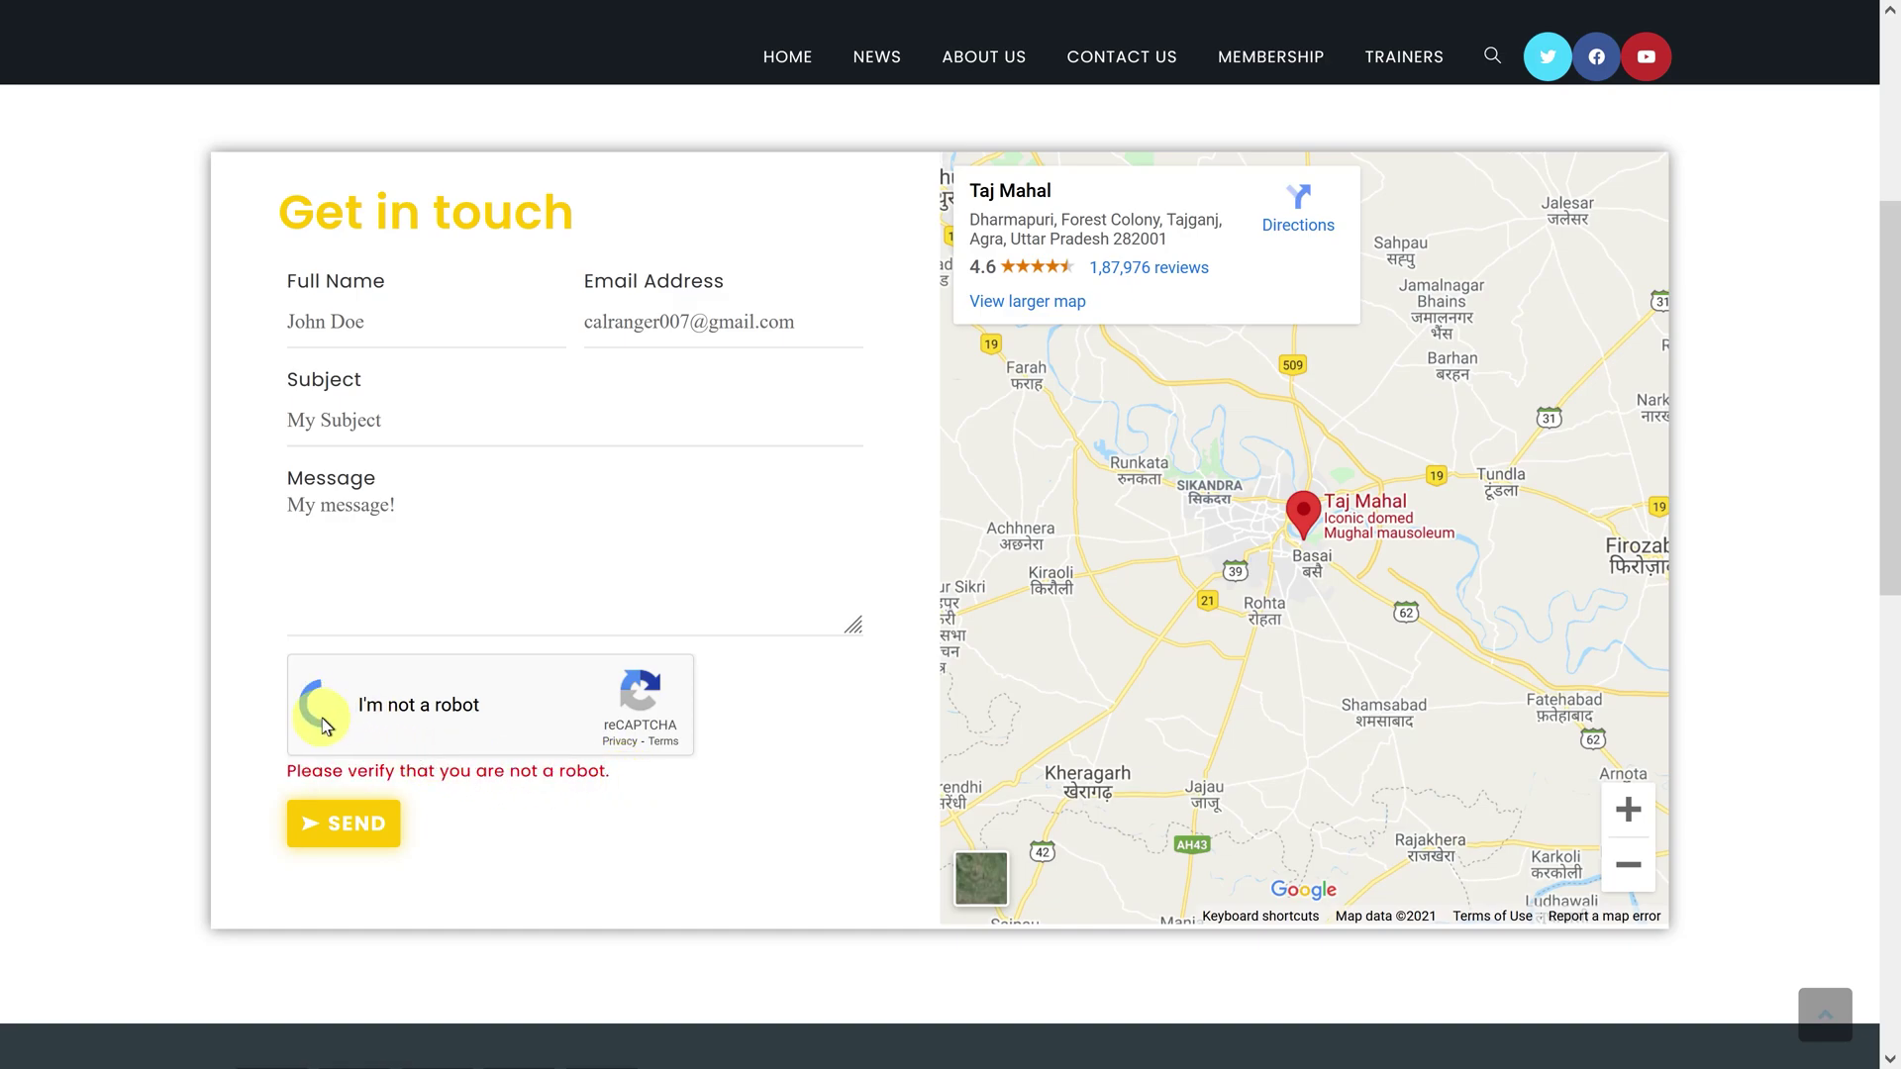
pyautogui.click(341, 822)
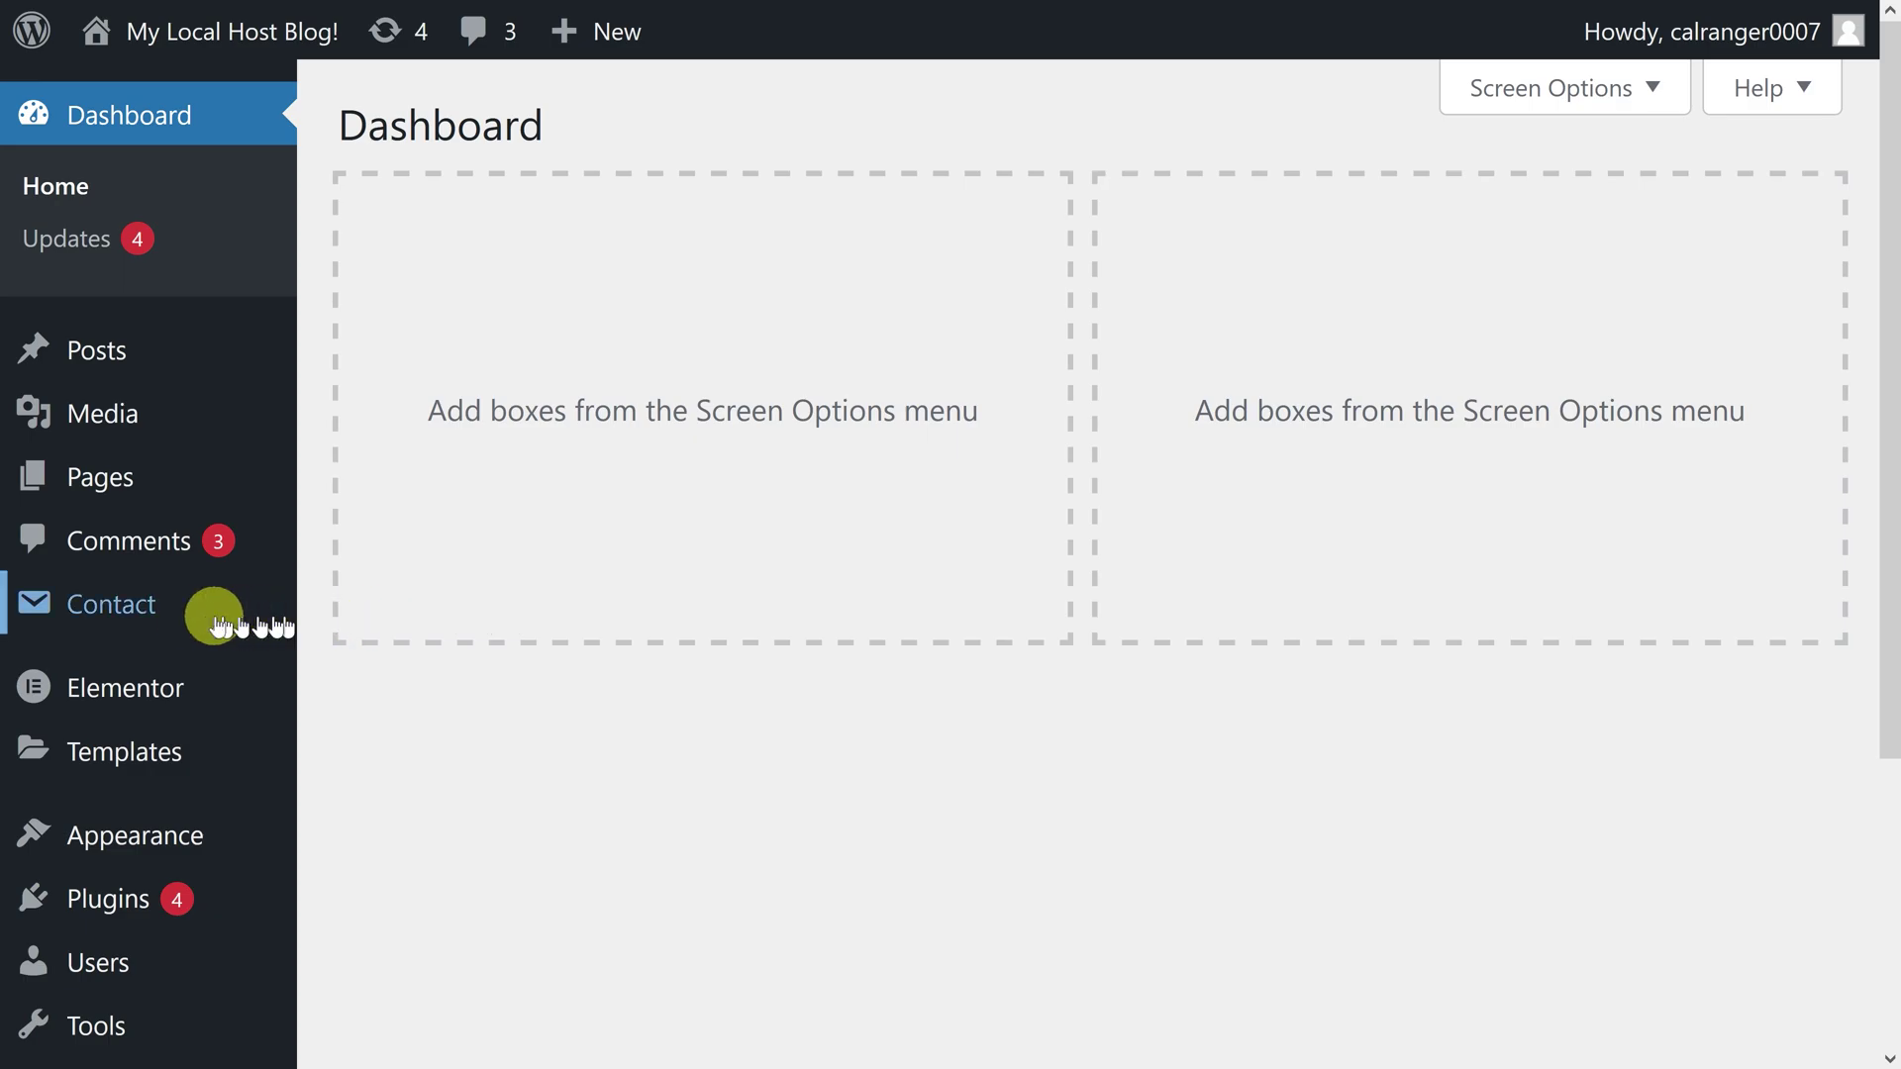
# Open Contact Form 7's Integration page and start the reCAPTCHA Setup Integration
pyautogui.moveTo(170, 626)
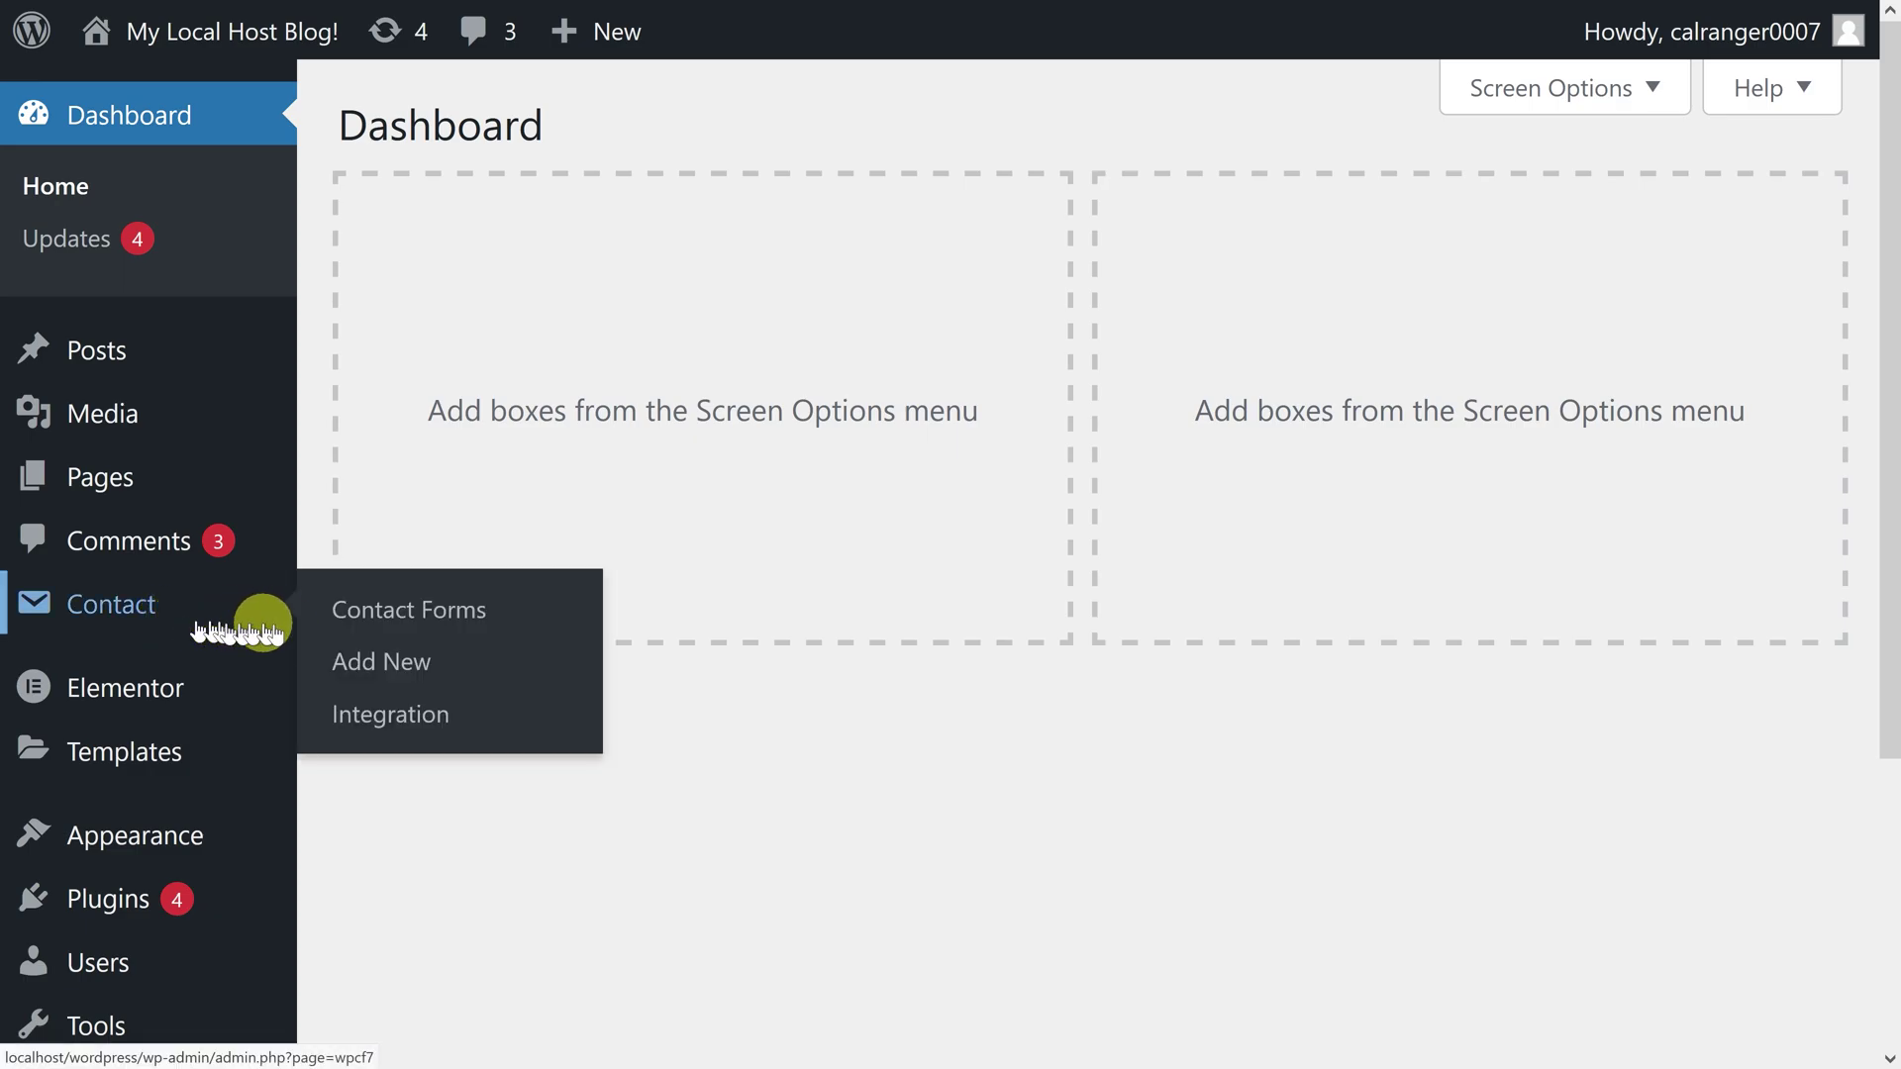
pyautogui.click(373, 715)
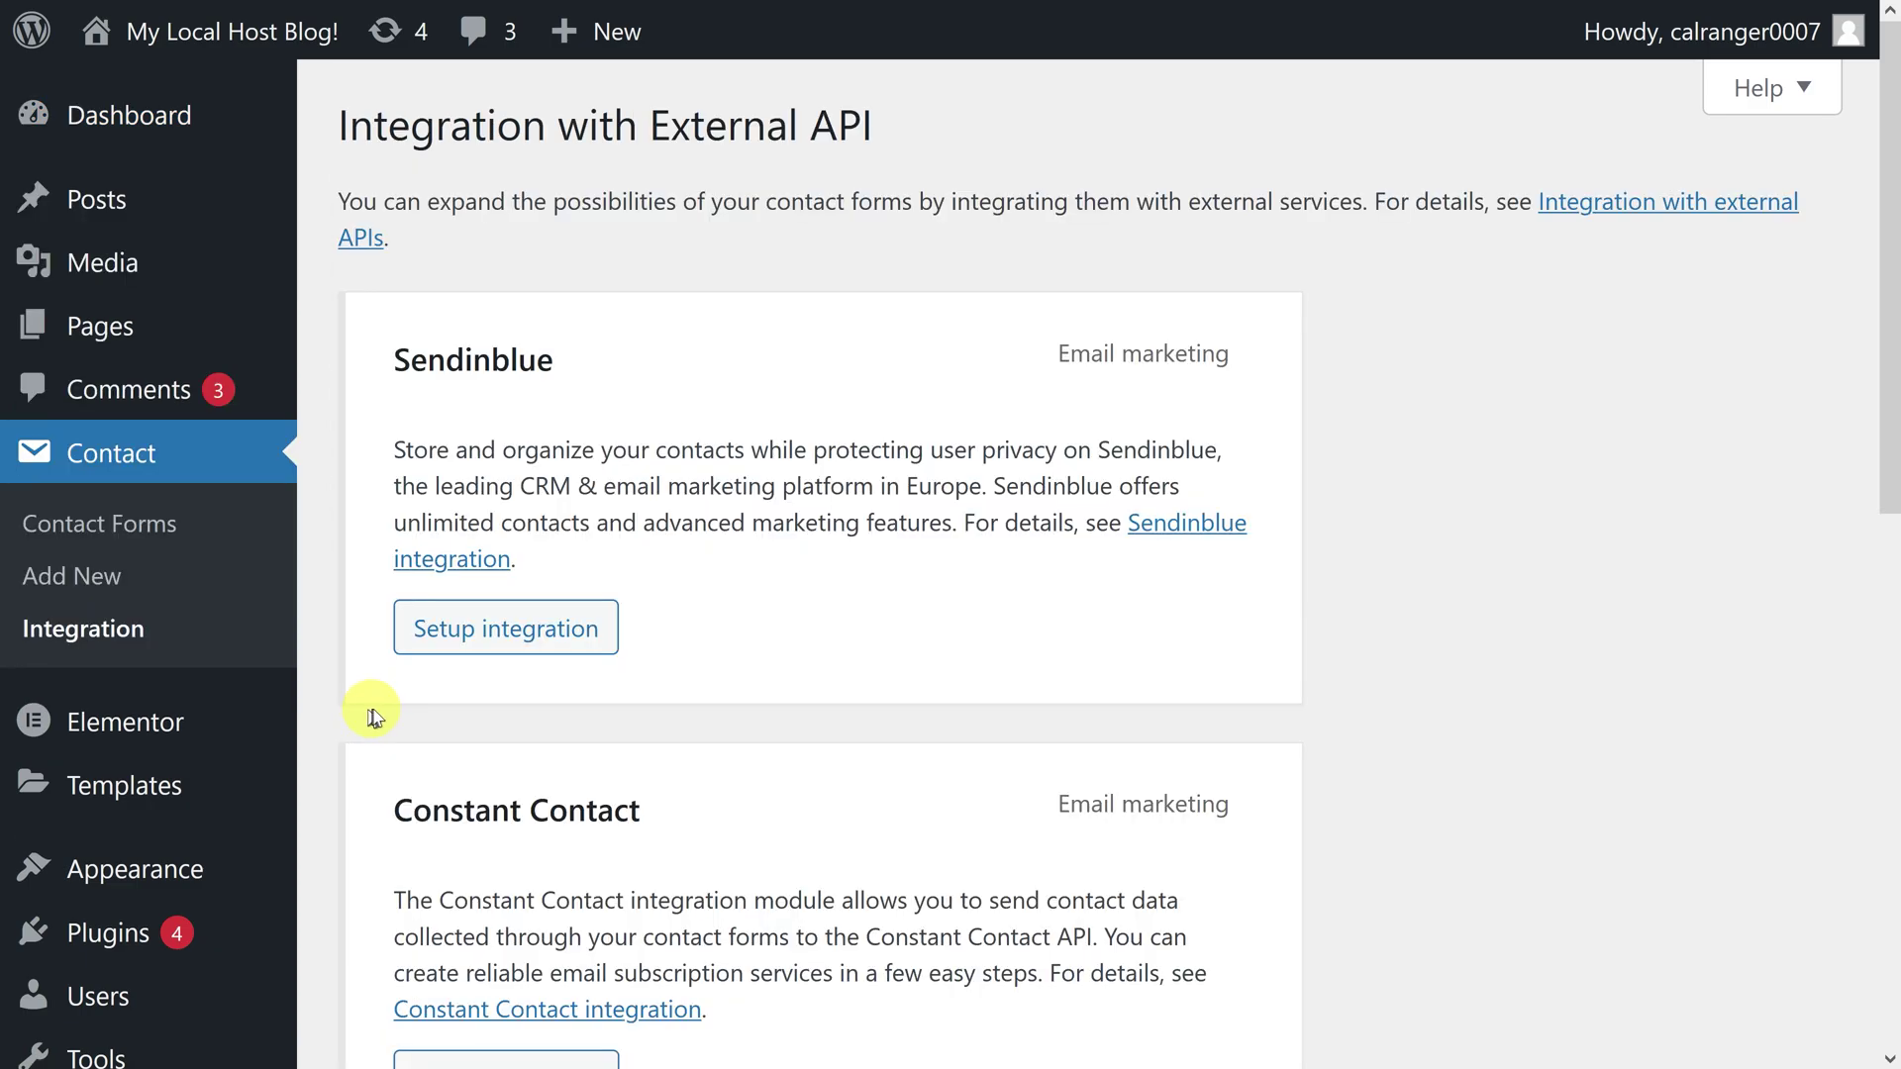
pyautogui.scroll(-8, 576, 709)
pyautogui.scroll(-1, 578, 705)
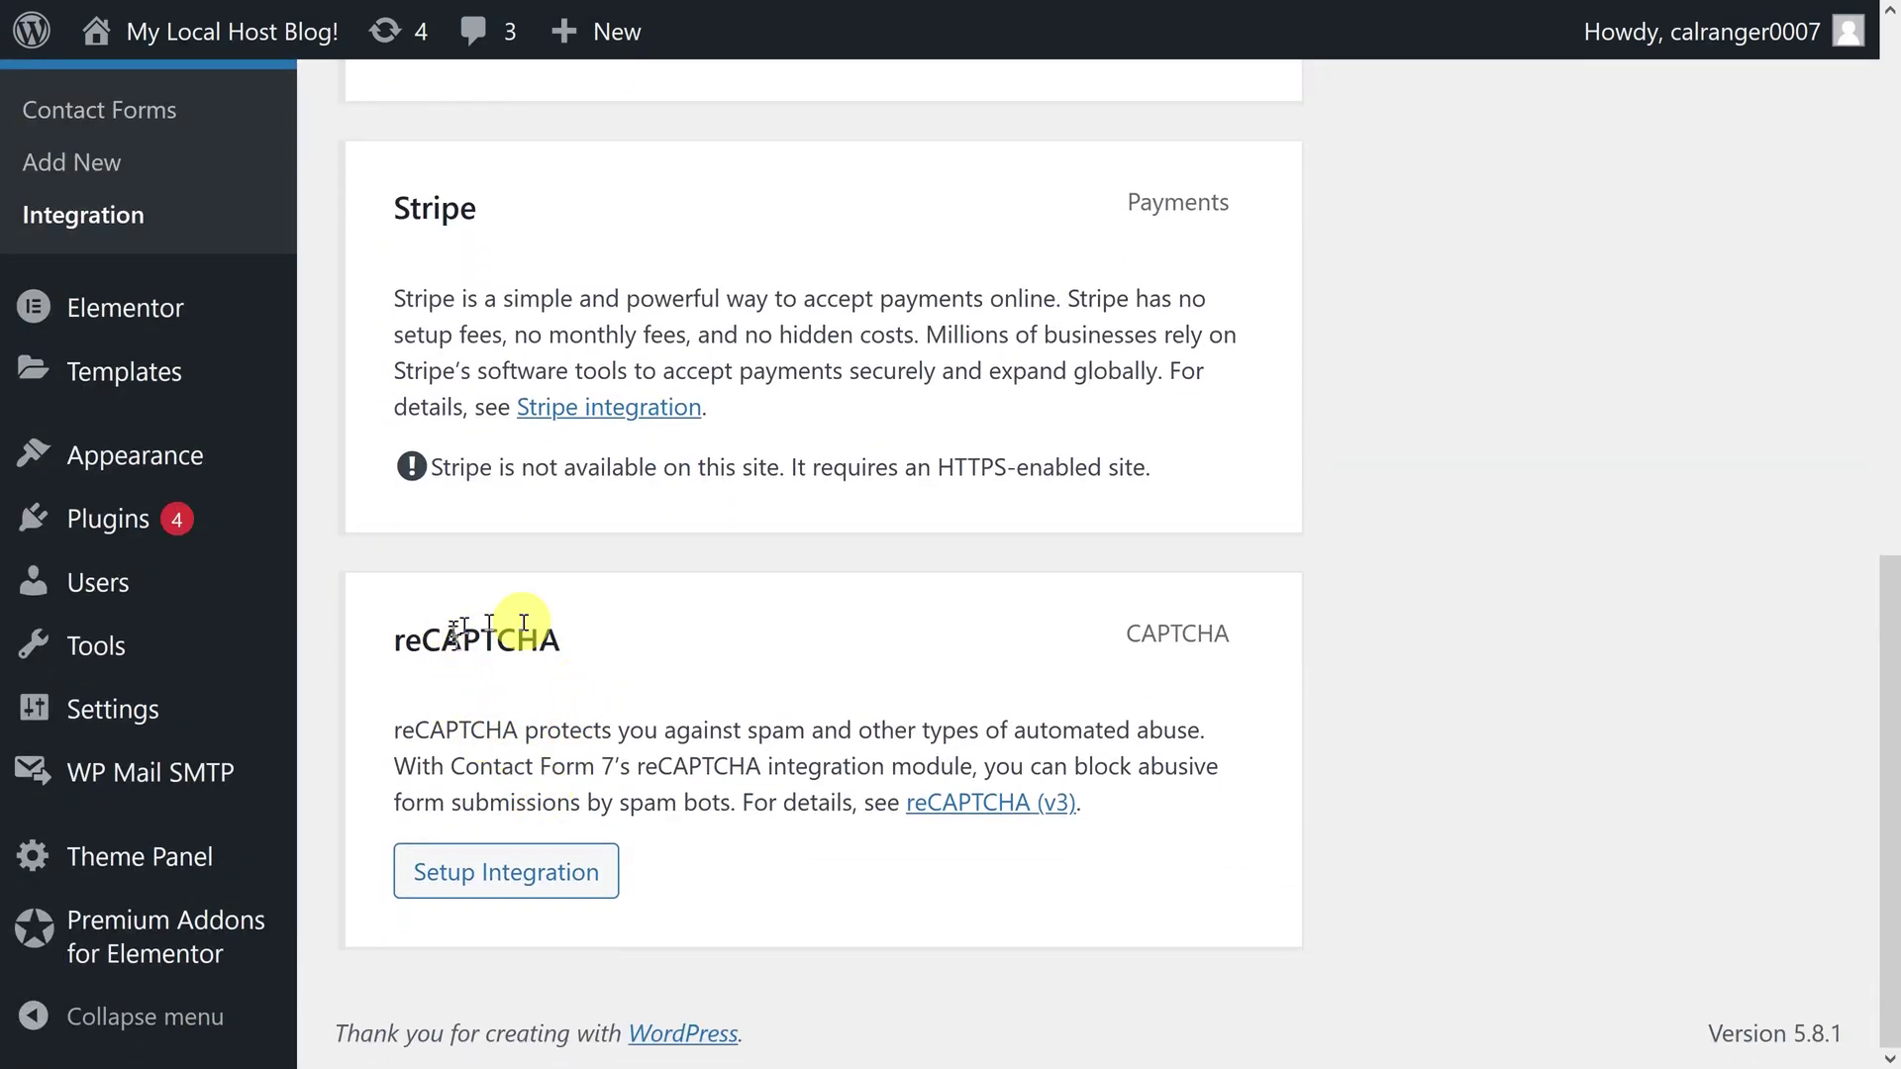
pyautogui.moveTo(578, 644); pyautogui.dragTo(401, 648)
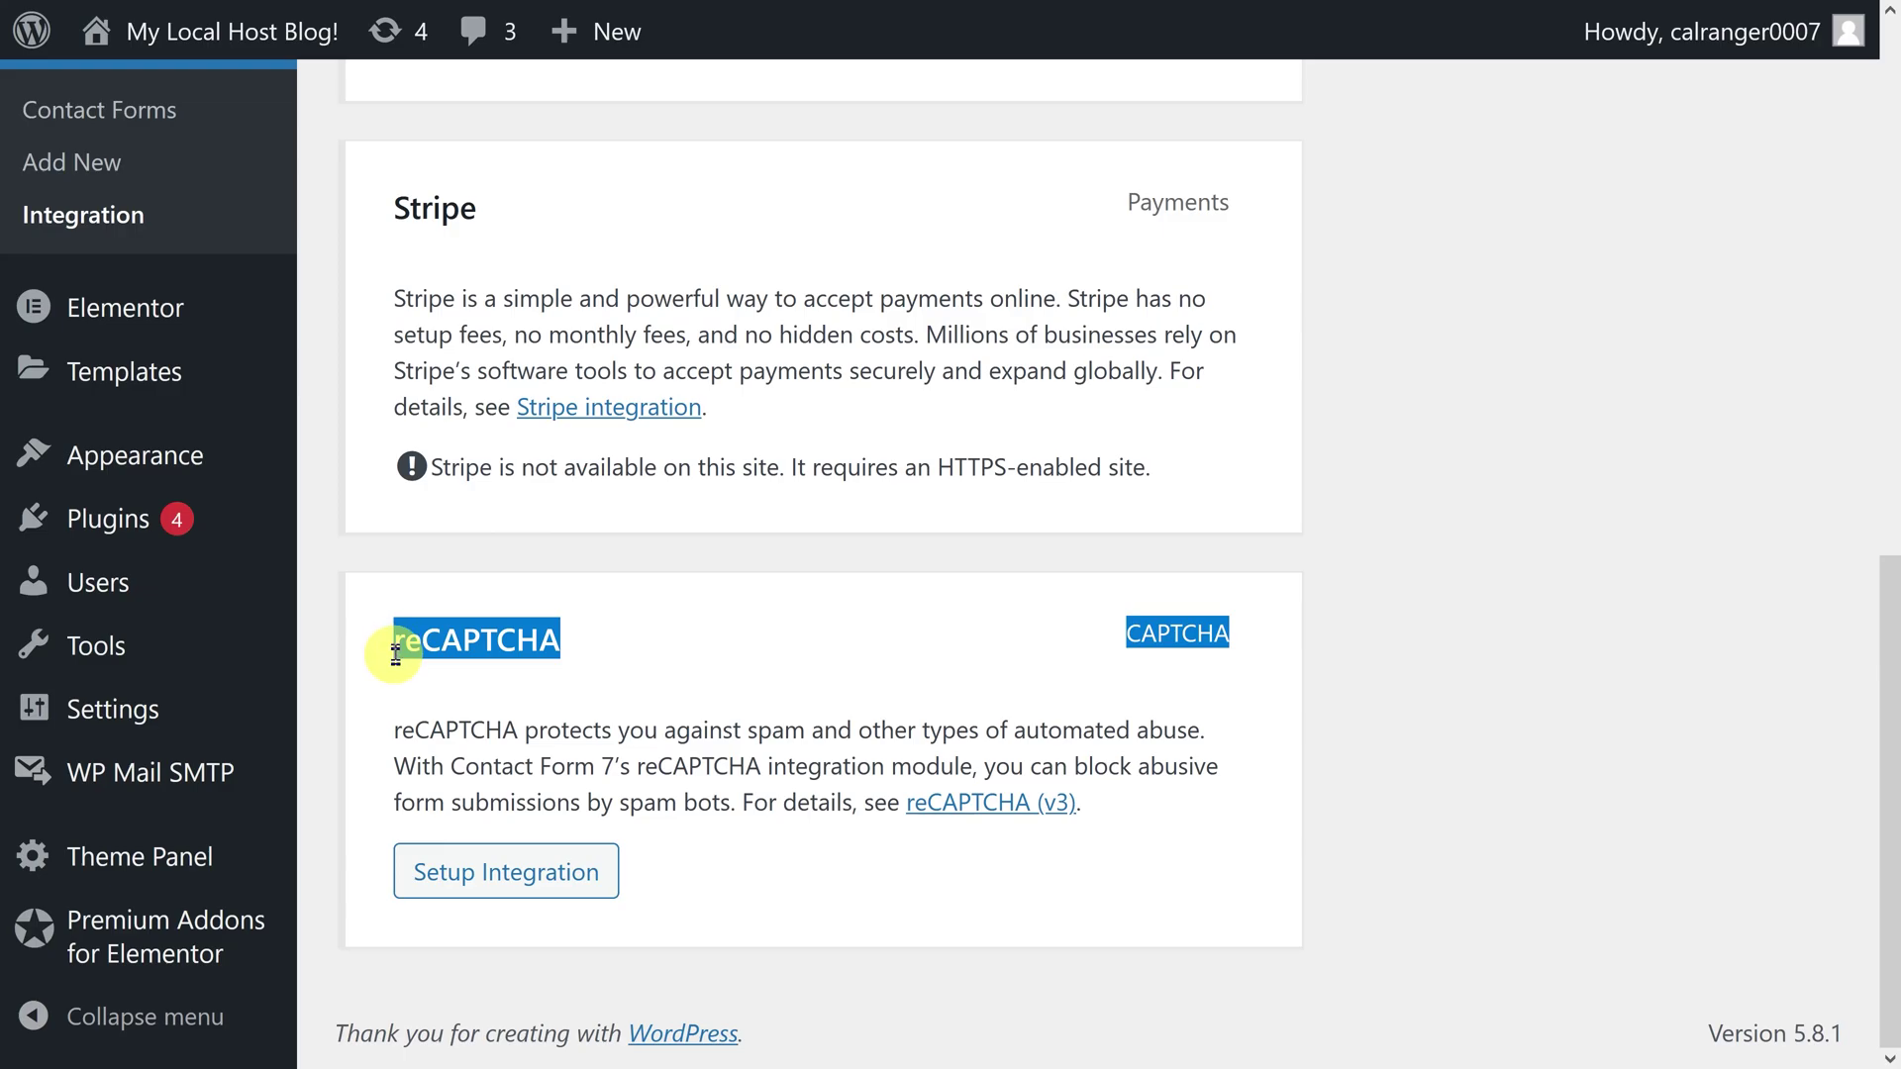
pyautogui.click(484, 874)
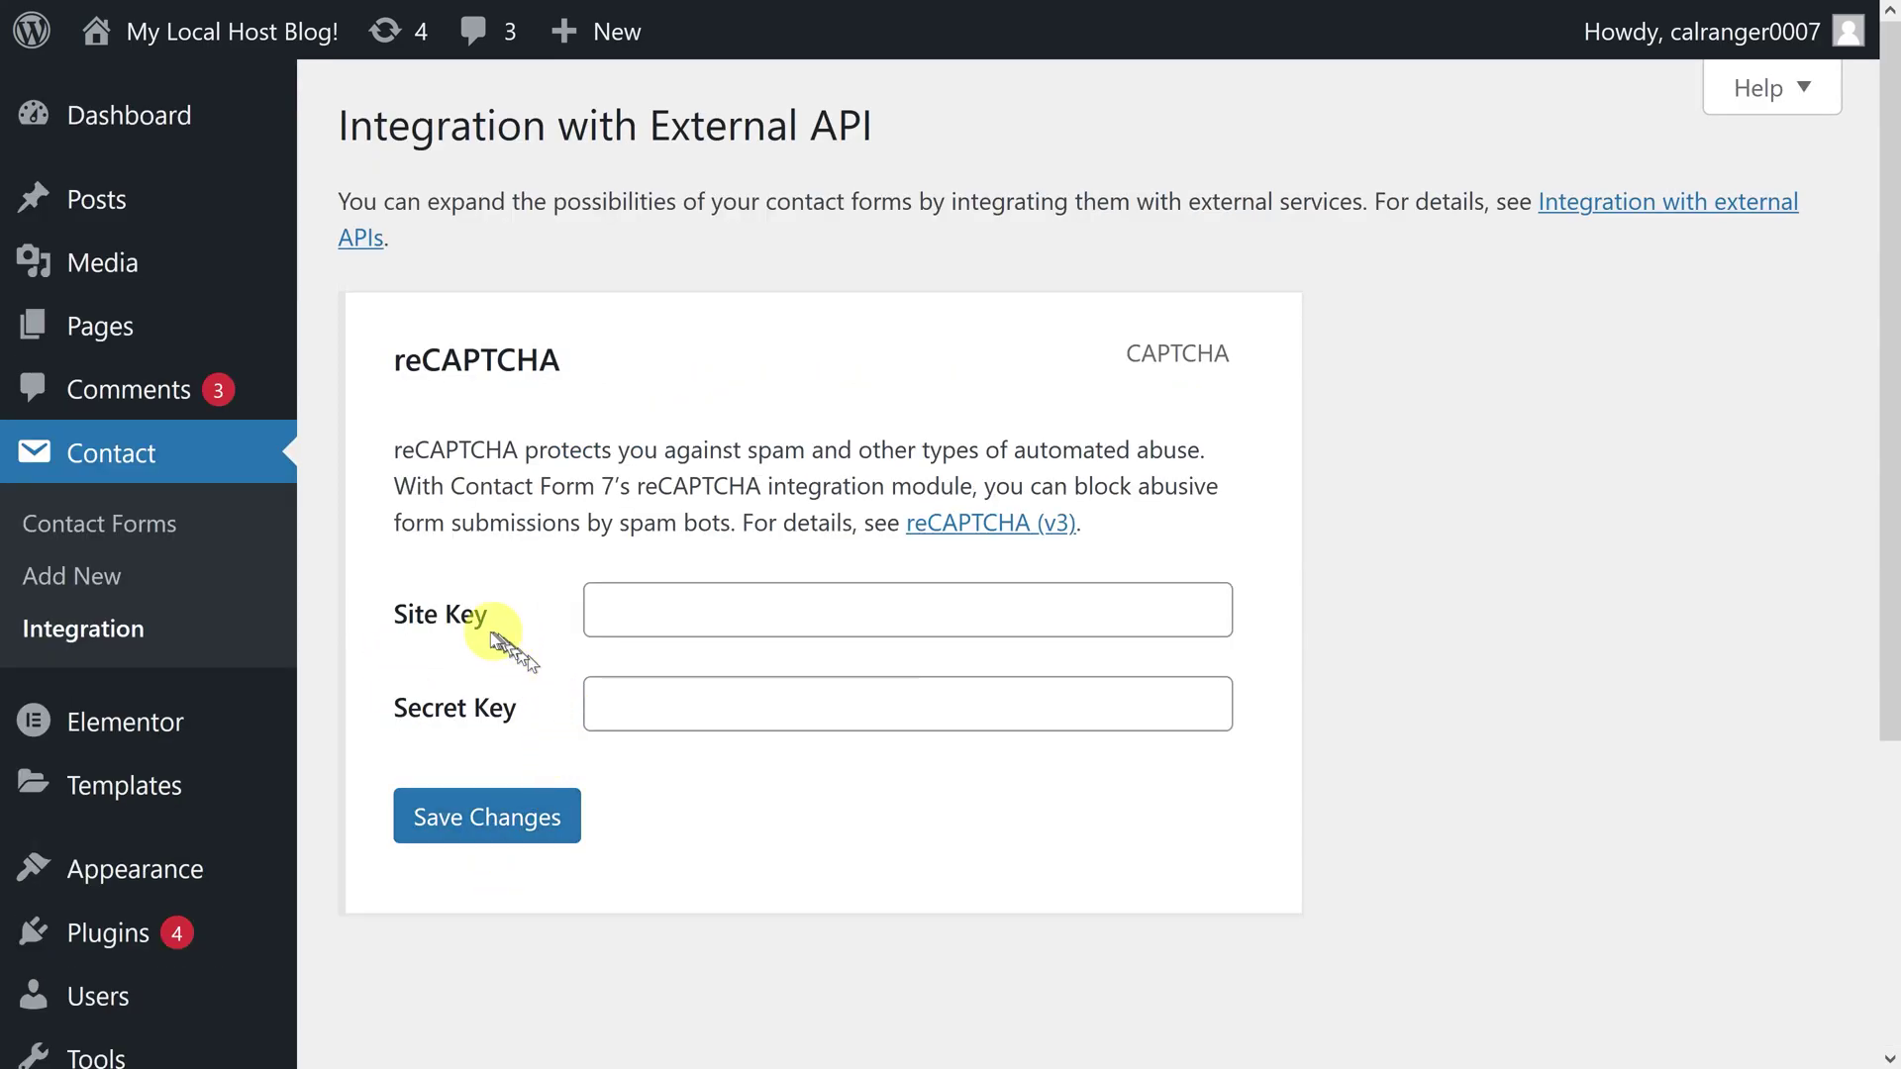
pyautogui.click(634, 609)
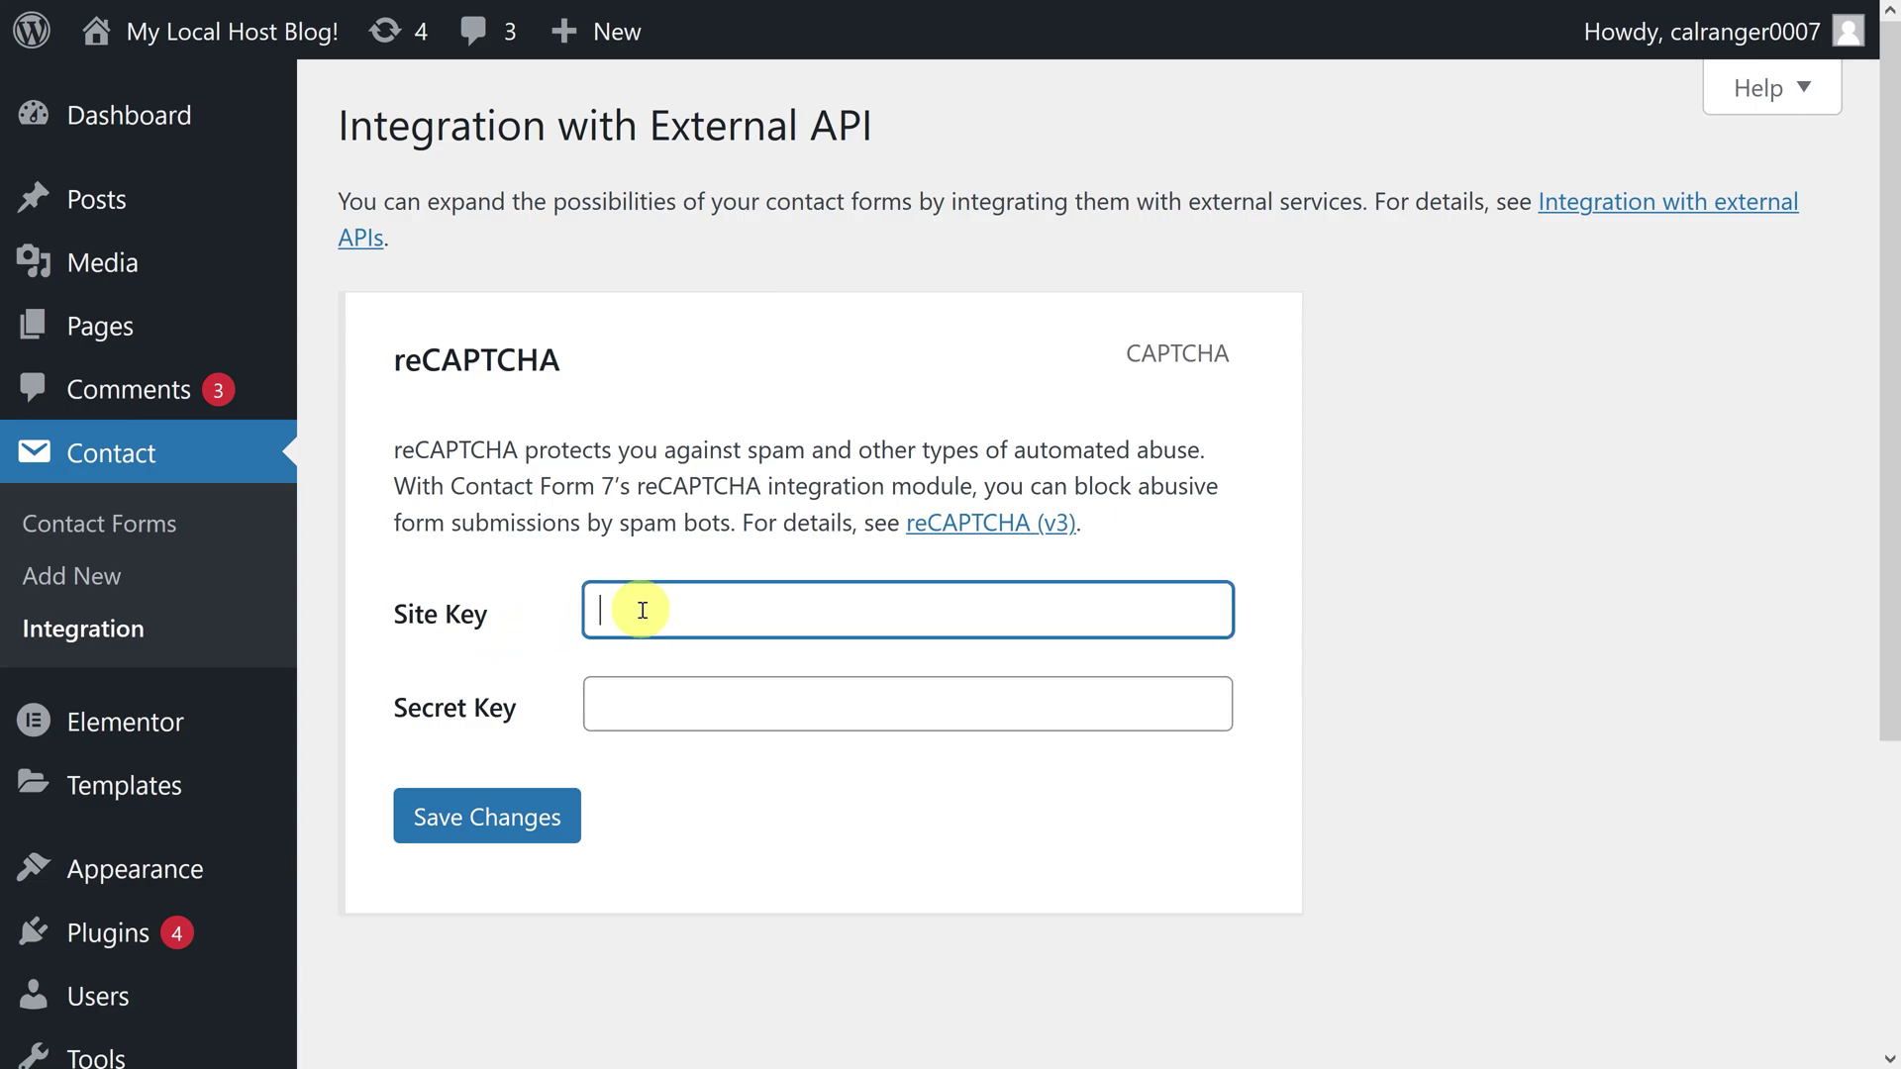
pyautogui.click(634, 701)
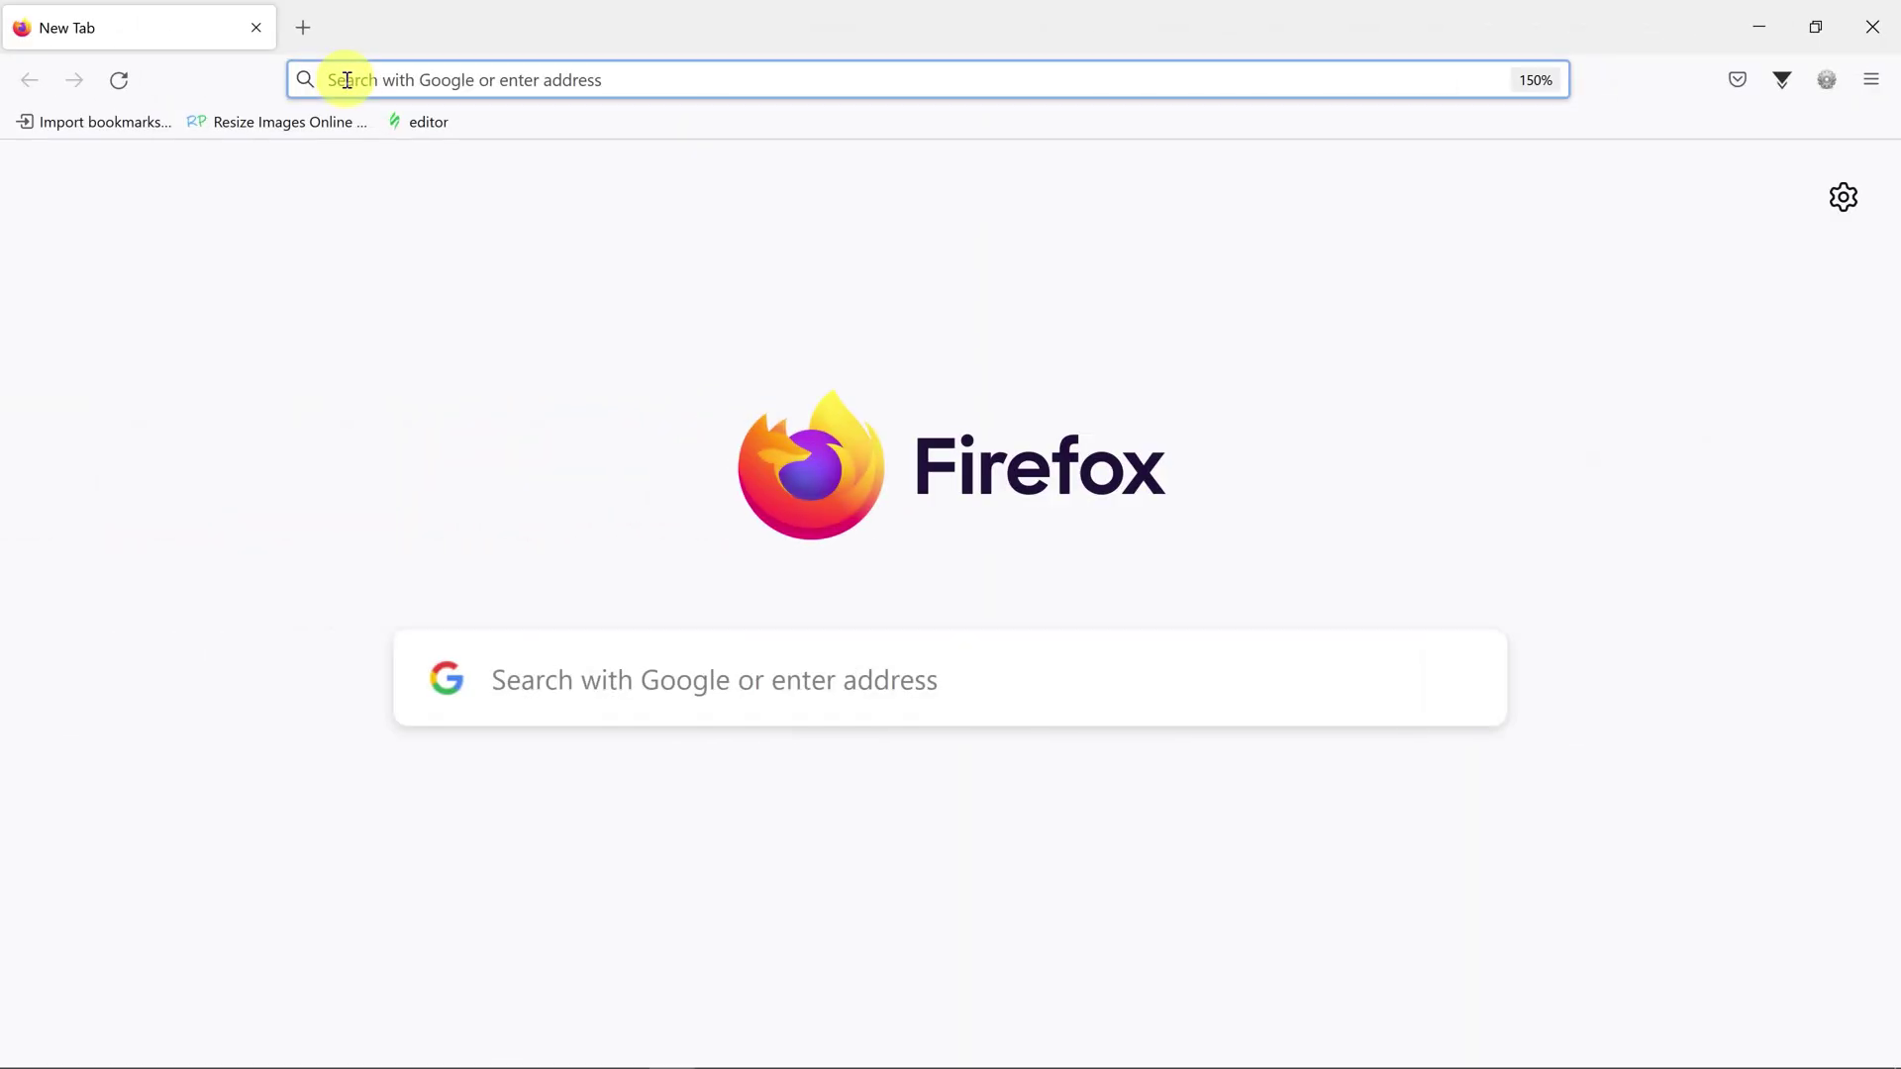
pyautogui.write('www.go')
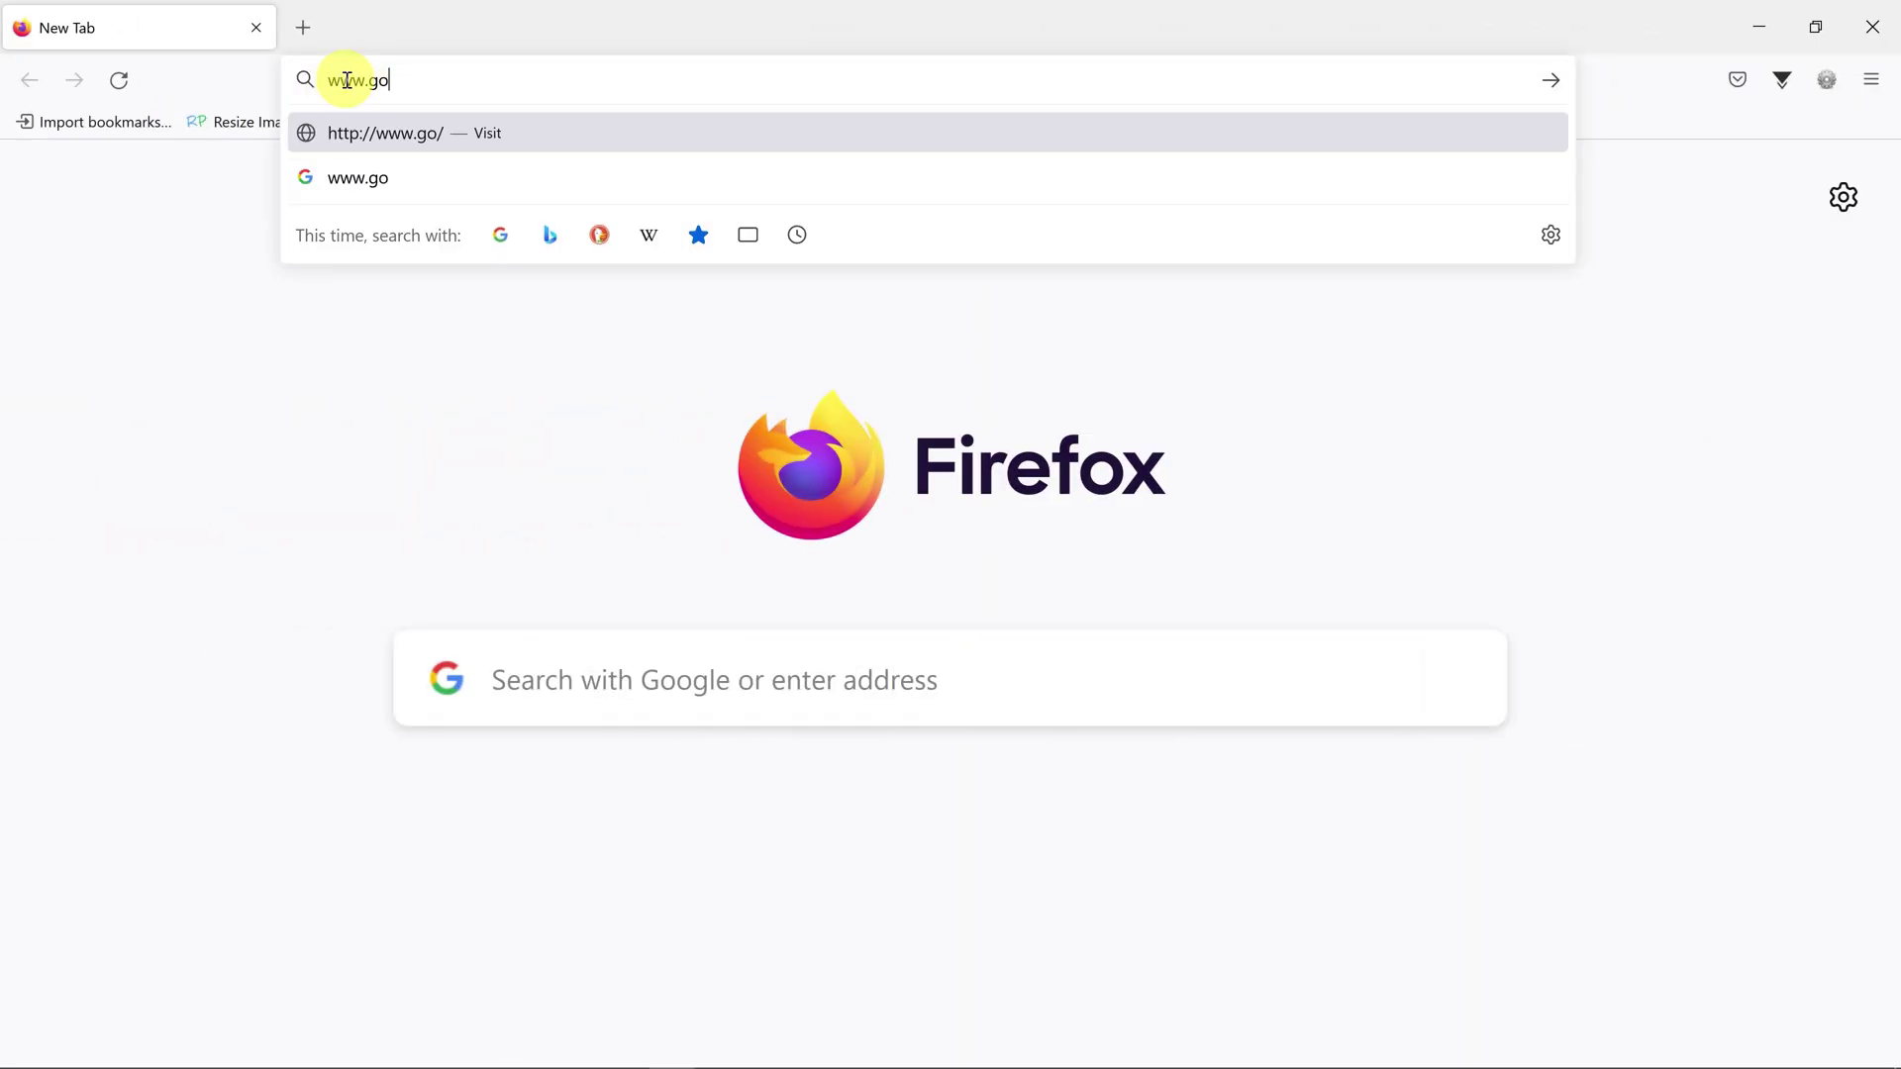
pyautogui.write('ogle.com/recaptcha/about/')
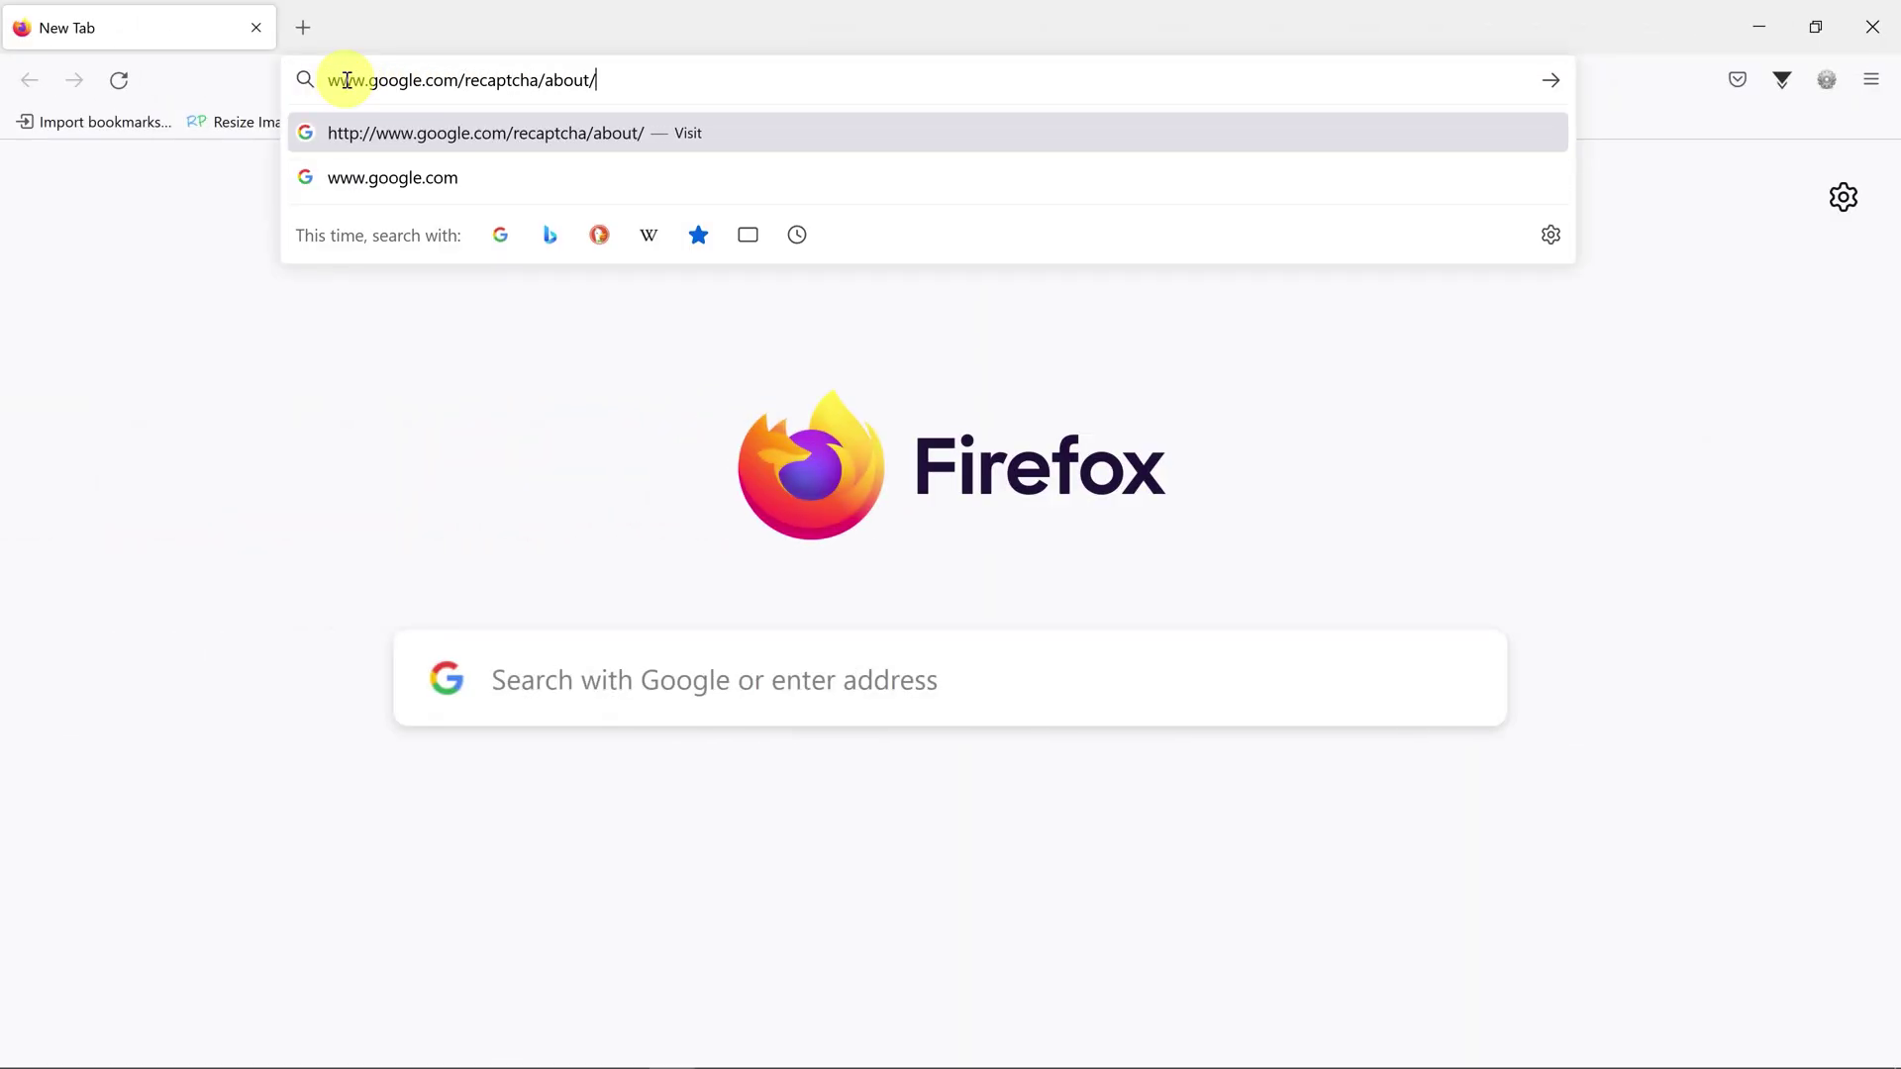
pyautogui.press('Return')
pyautogui.press('F11')
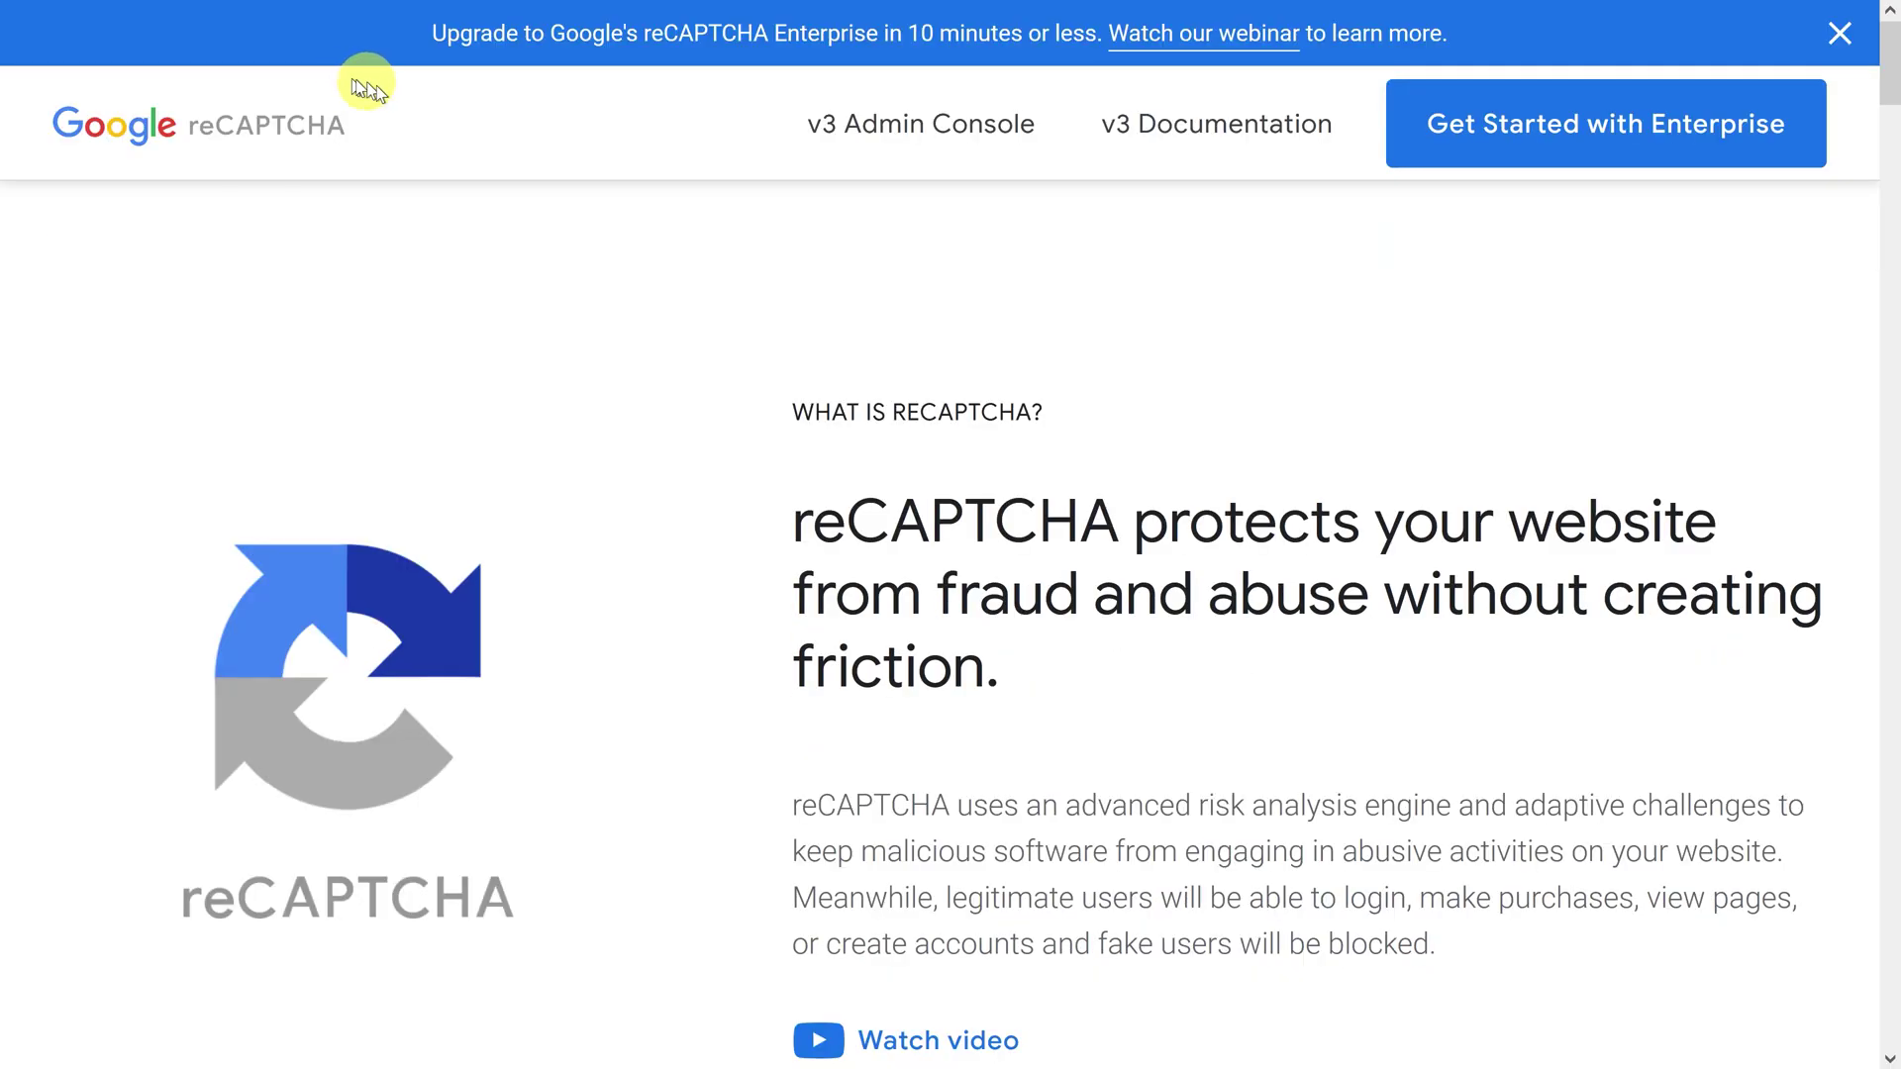
pyautogui.click(856, 136)
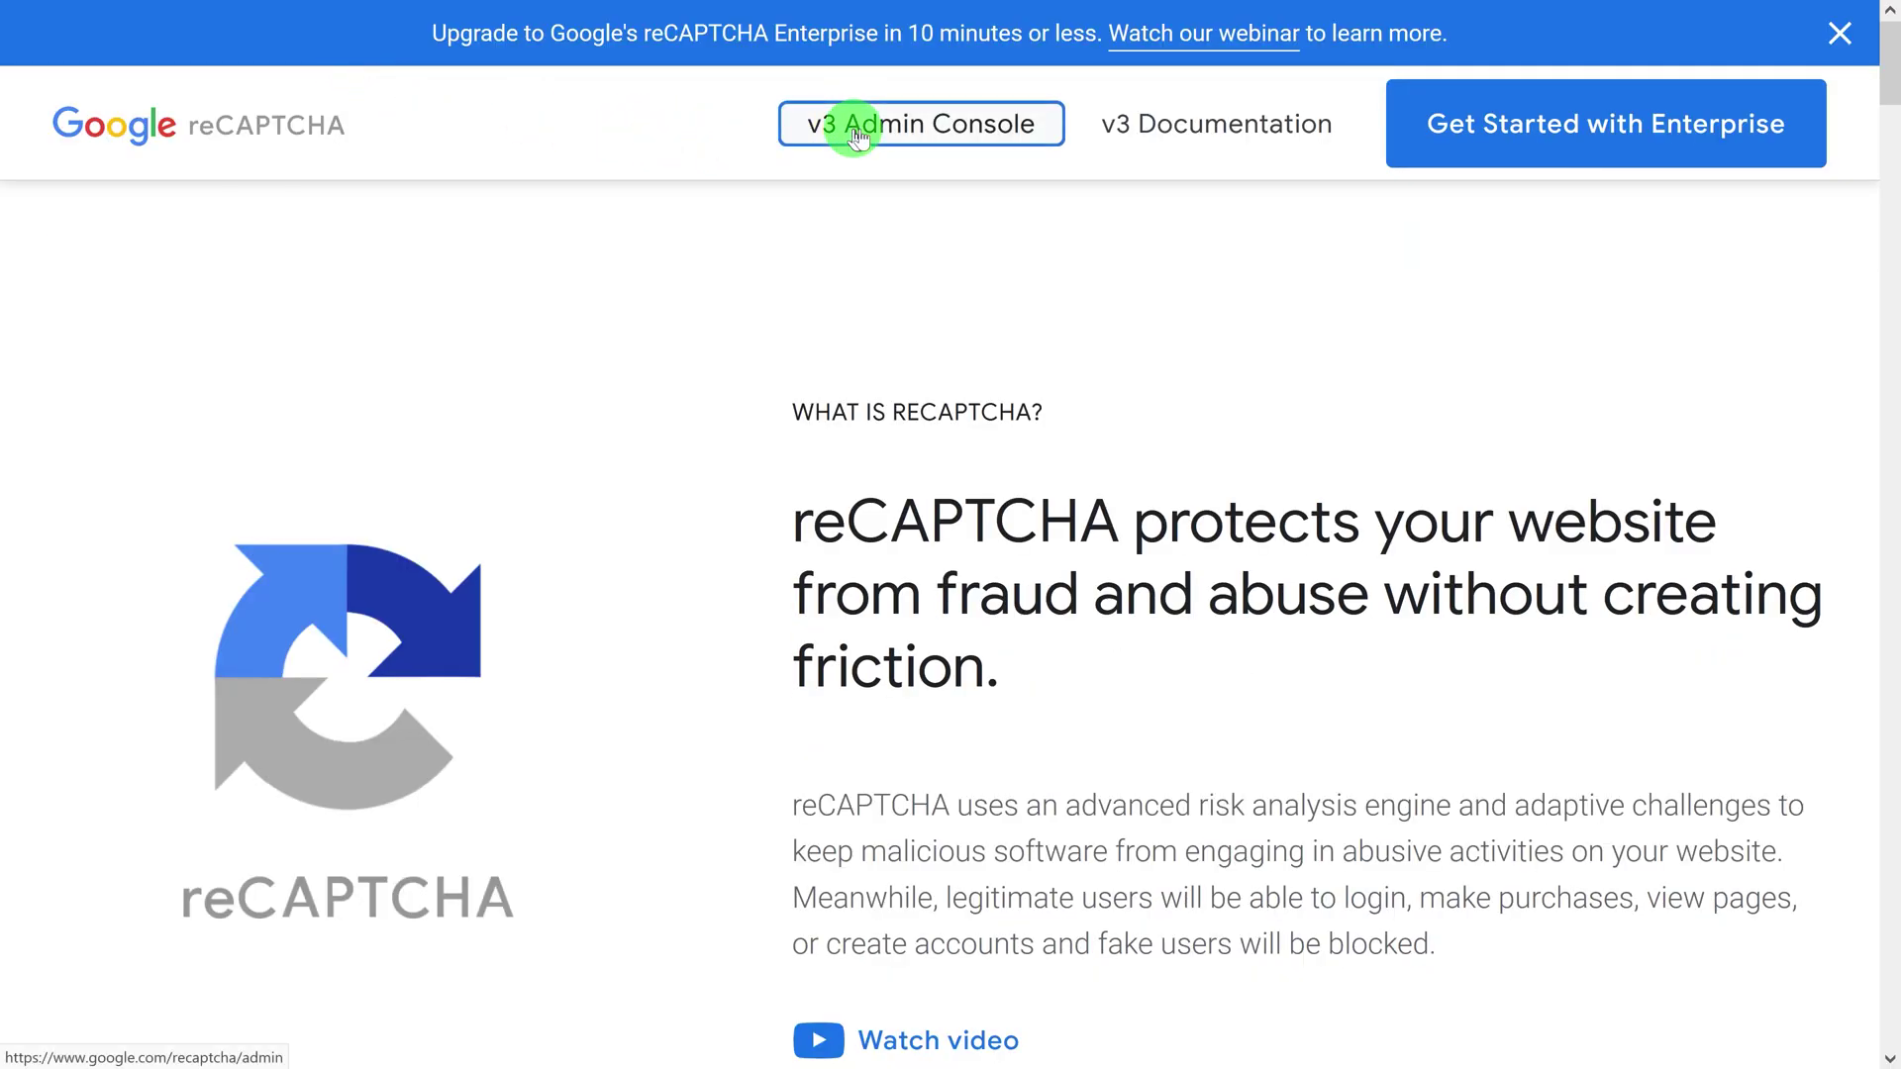
pyautogui.click(851, 133)
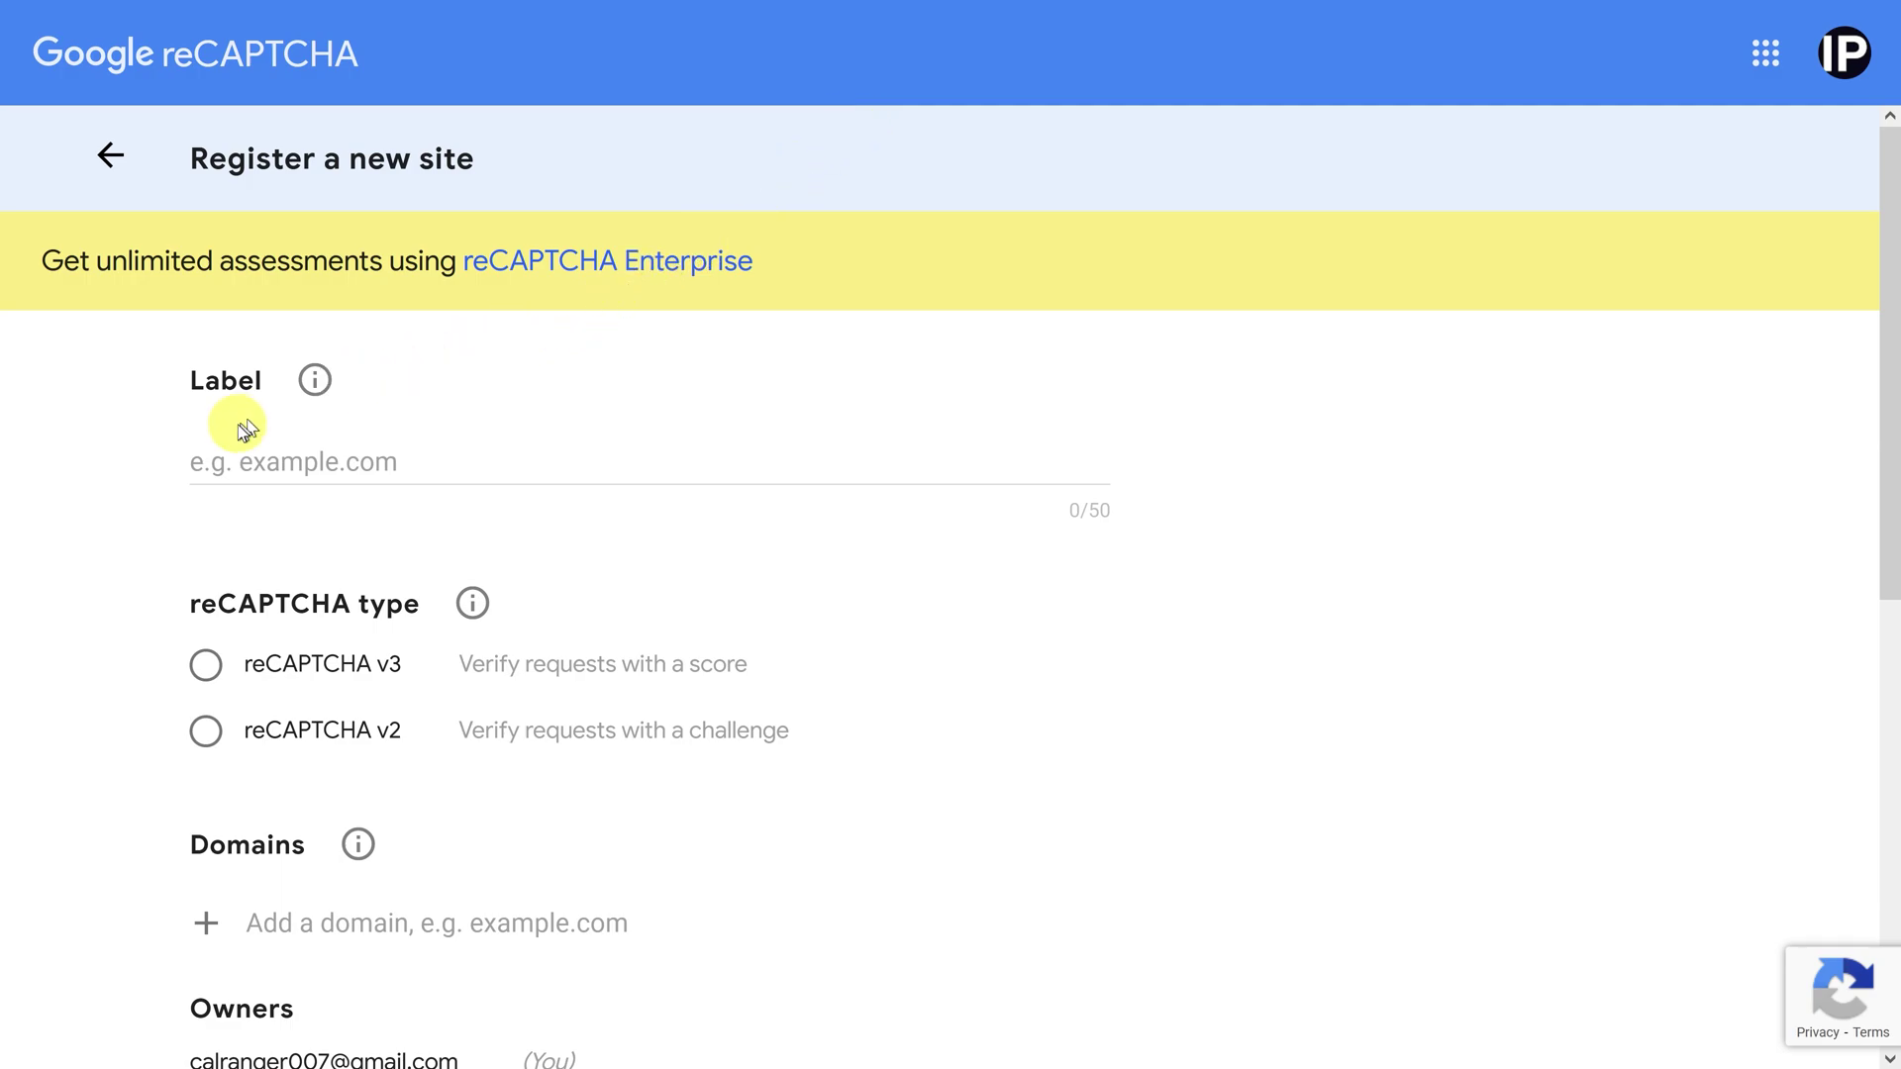
# Label the new site 'Test Site' and select reCAPTCHA v3 as the type
pyautogui.click(255, 380)
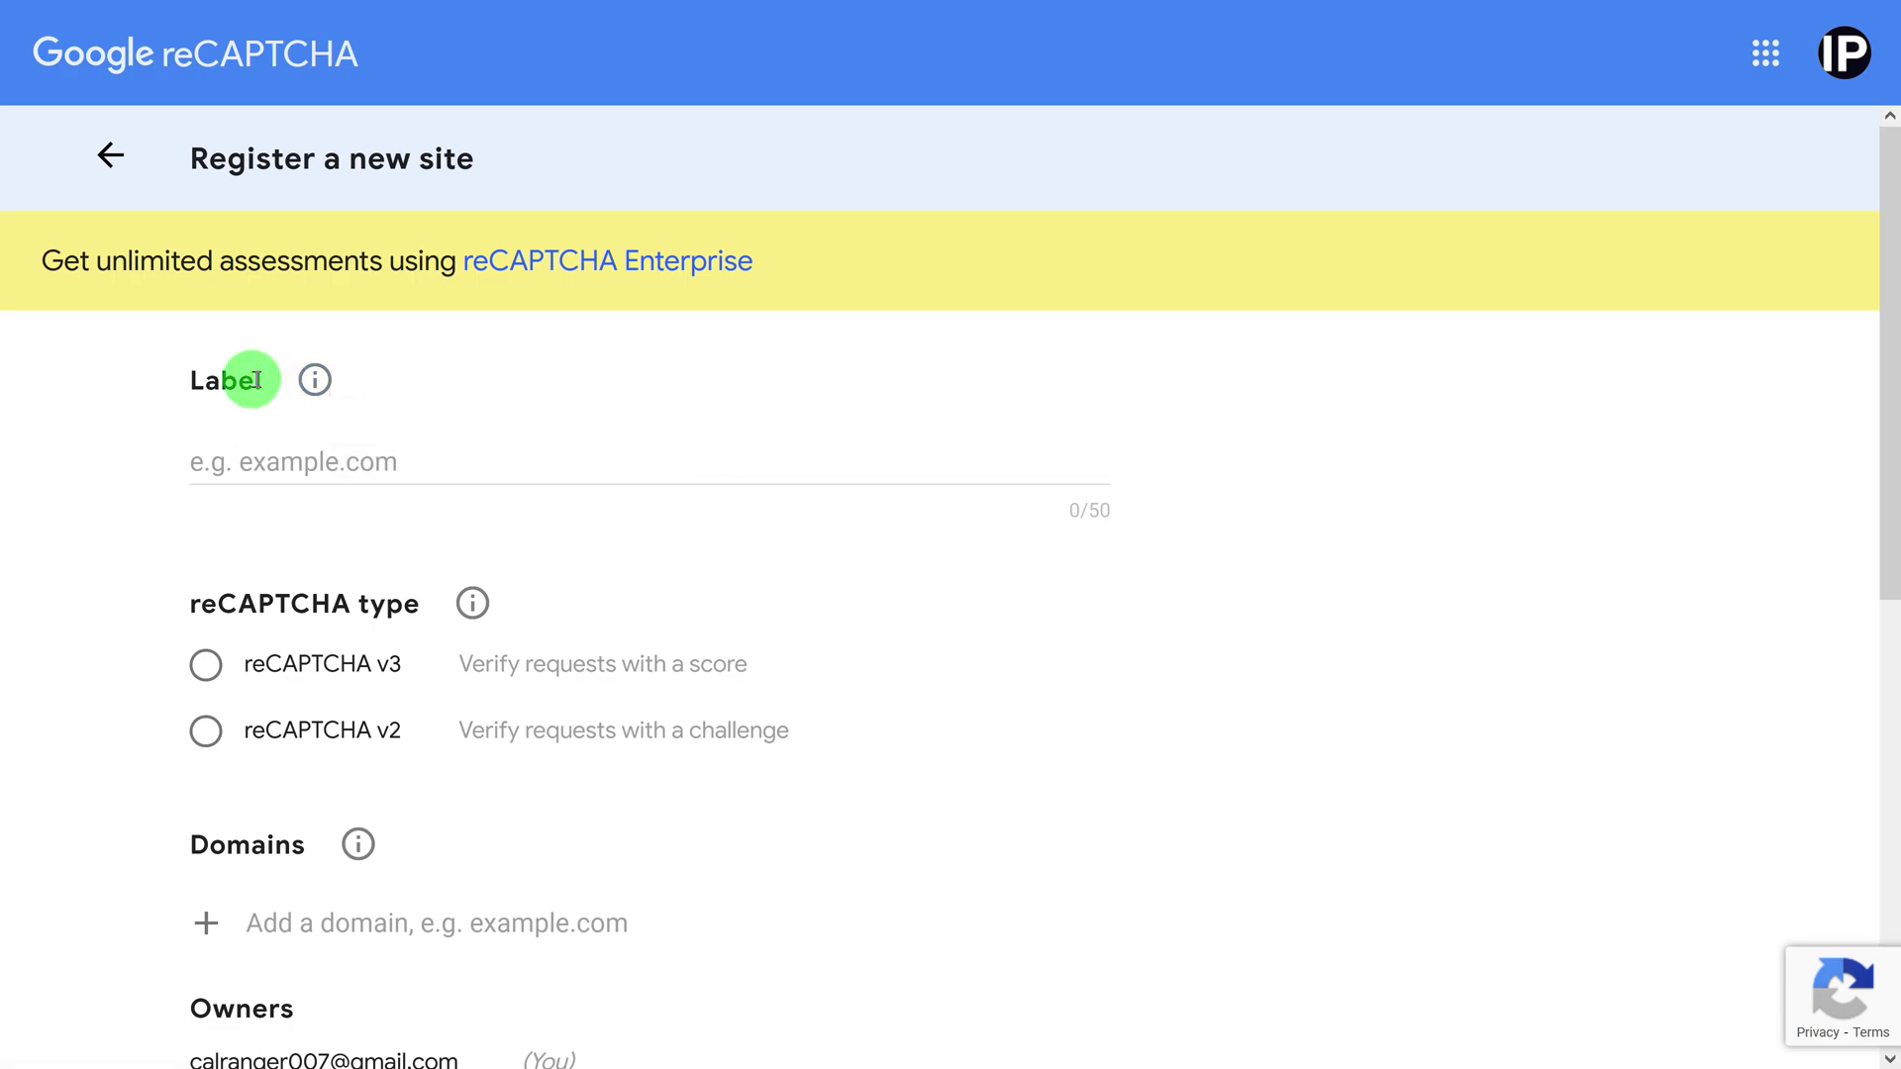
pyautogui.moveTo(256, 381); pyautogui.dragTo(195, 387)
pyautogui.click(216, 461)
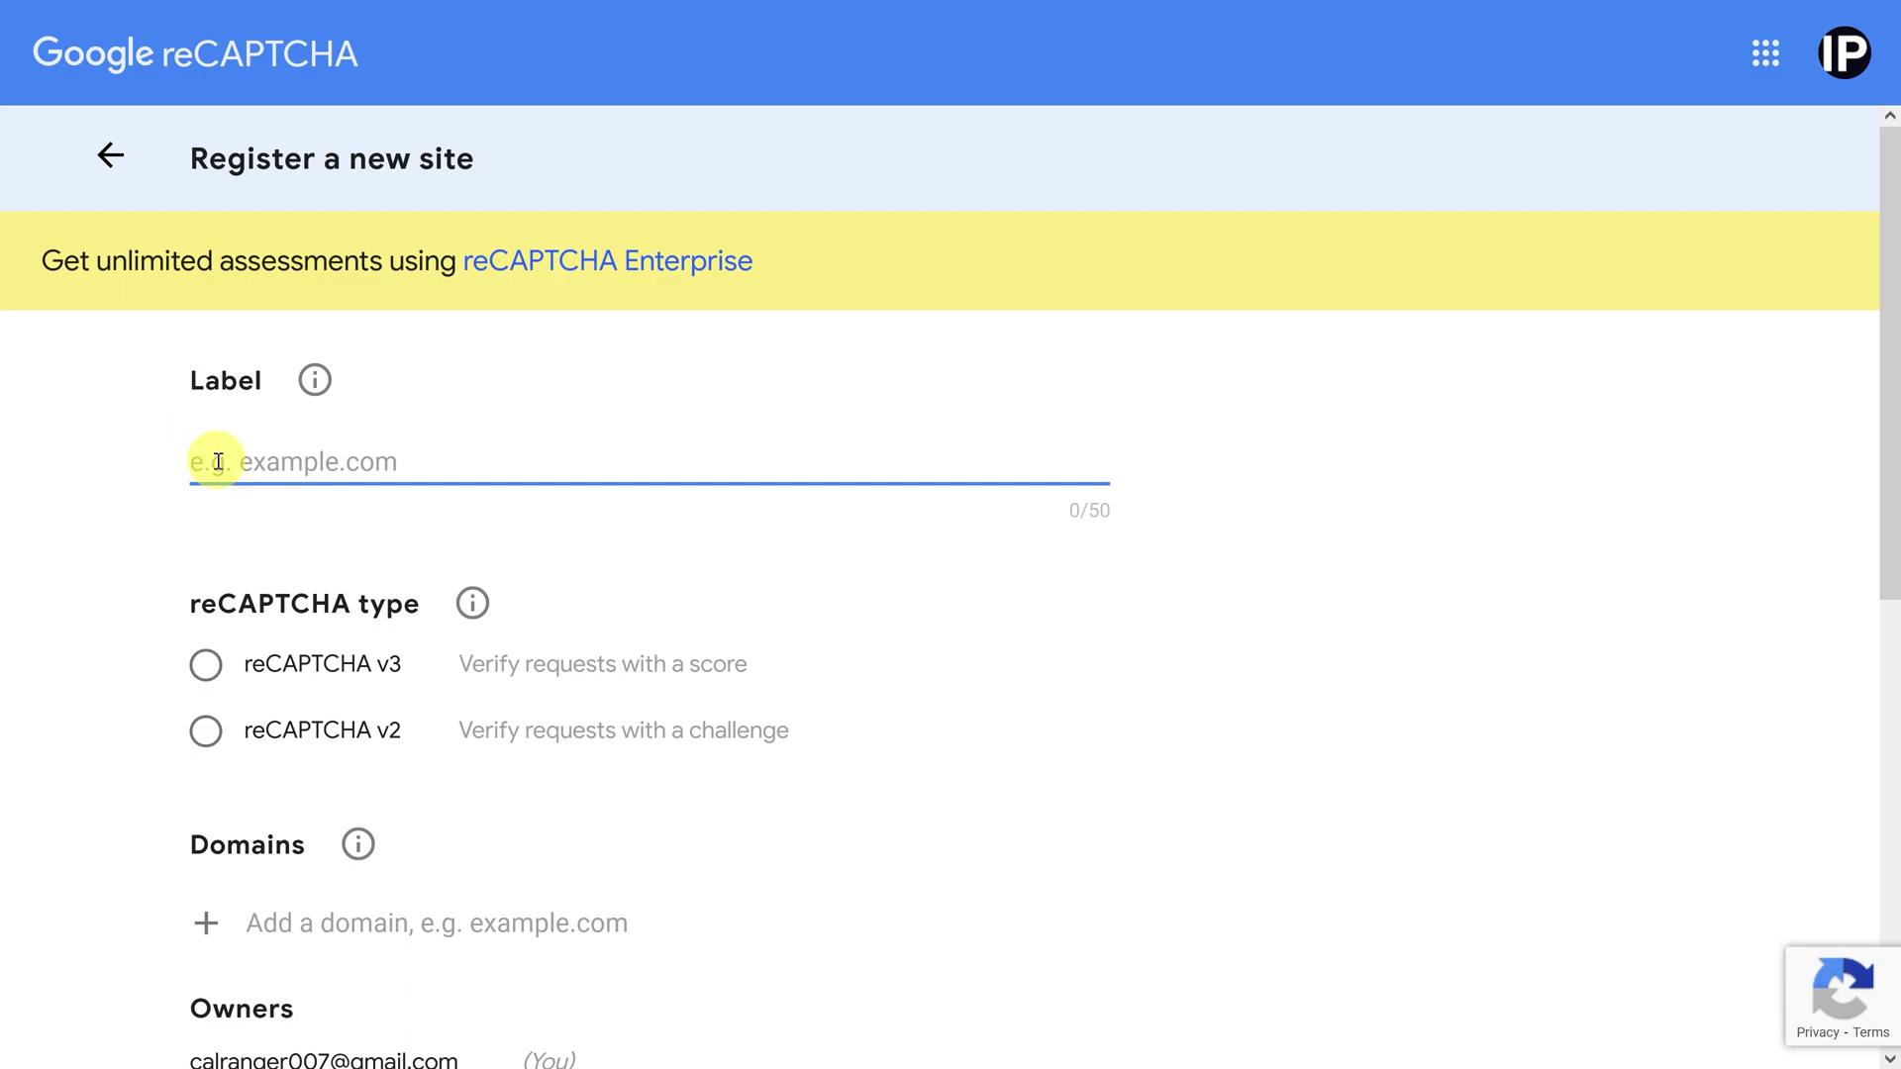
pyautogui.write('Test Site')
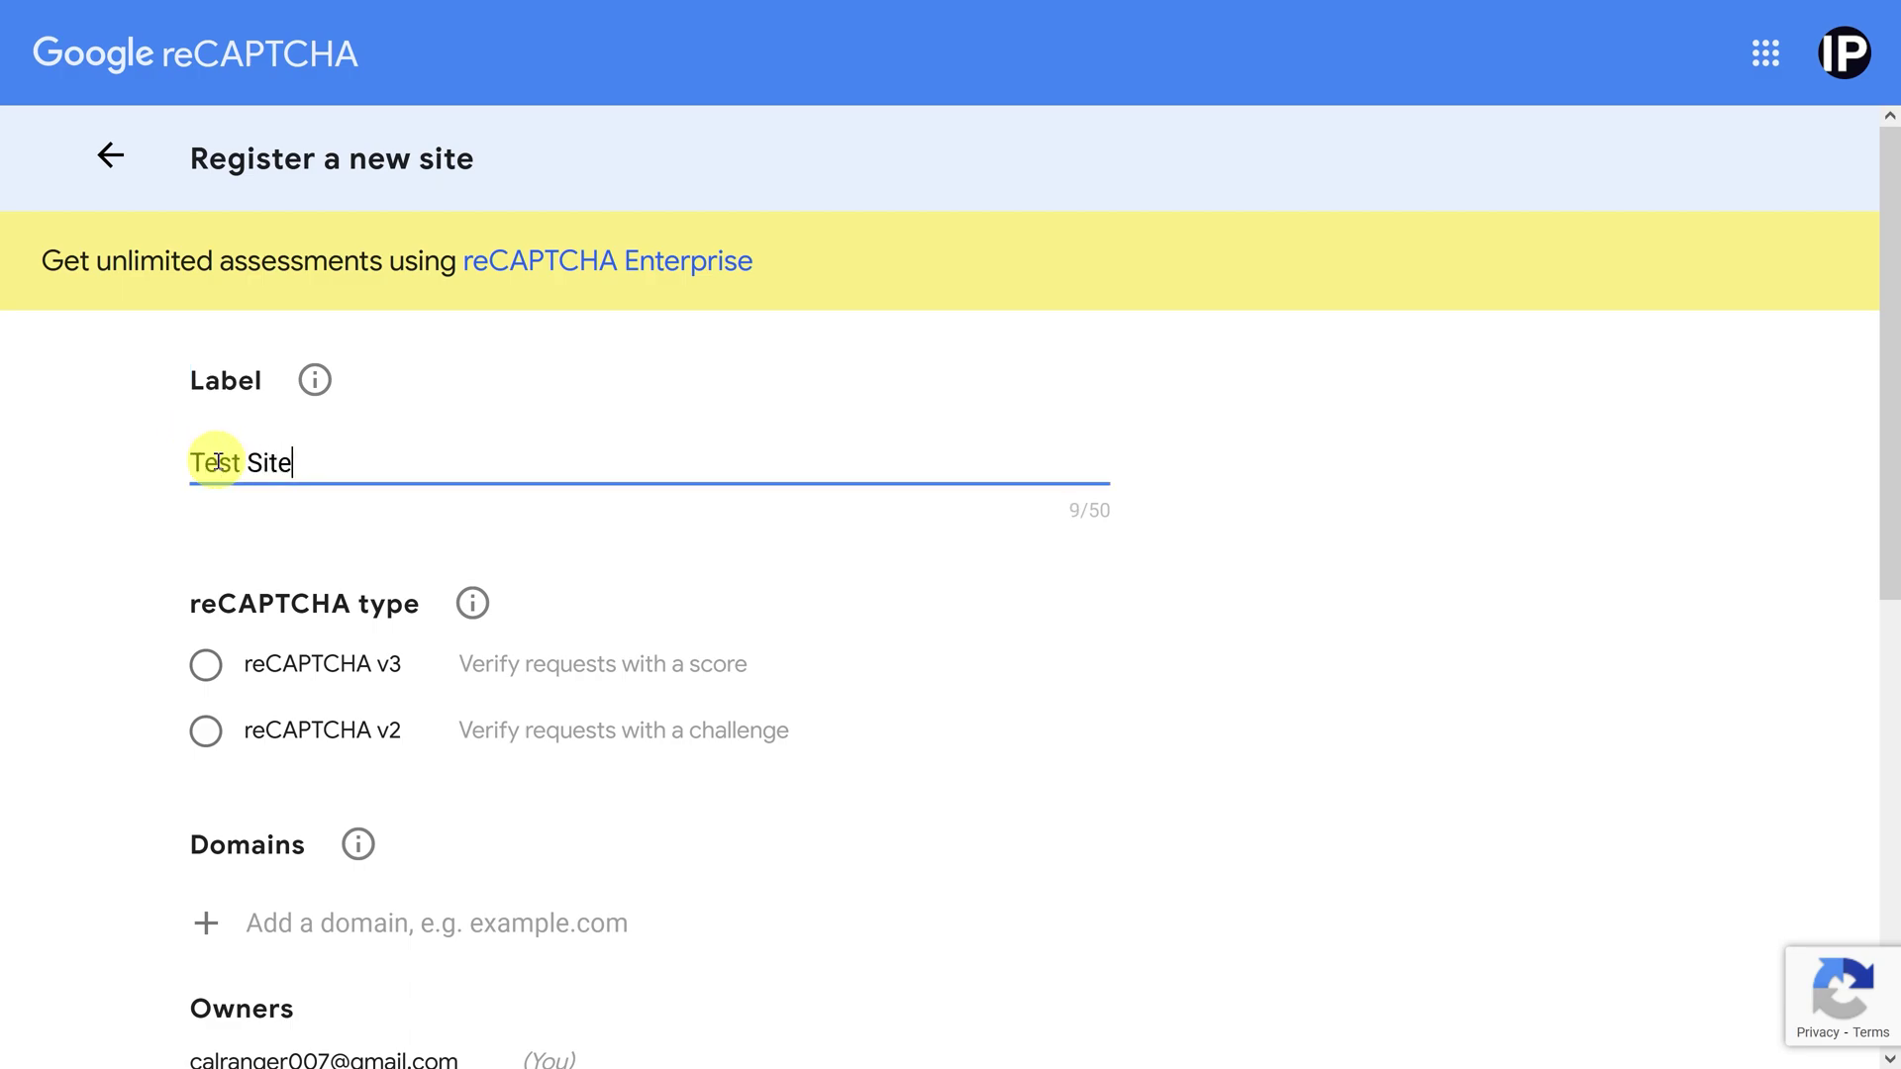
pyautogui.moveTo(419, 605); pyautogui.dragTo(192, 615)
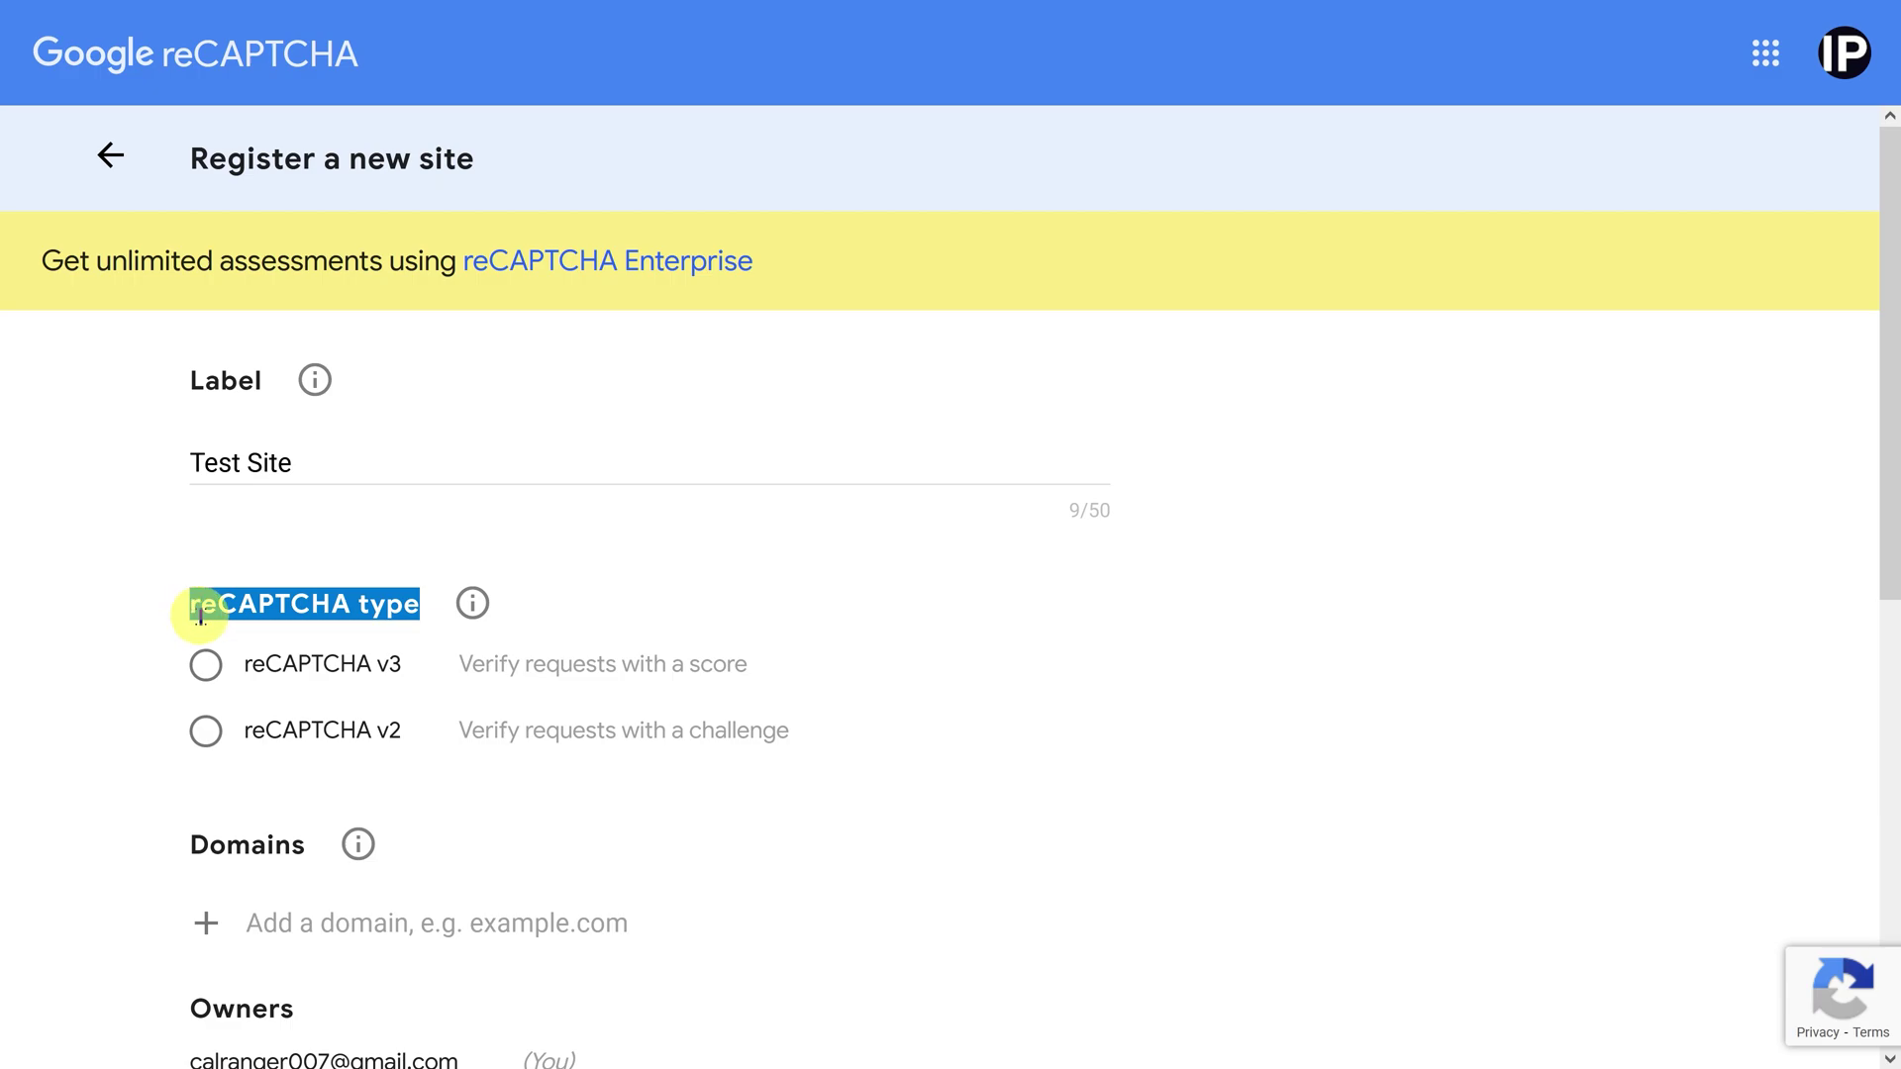
pyautogui.click(205, 664)
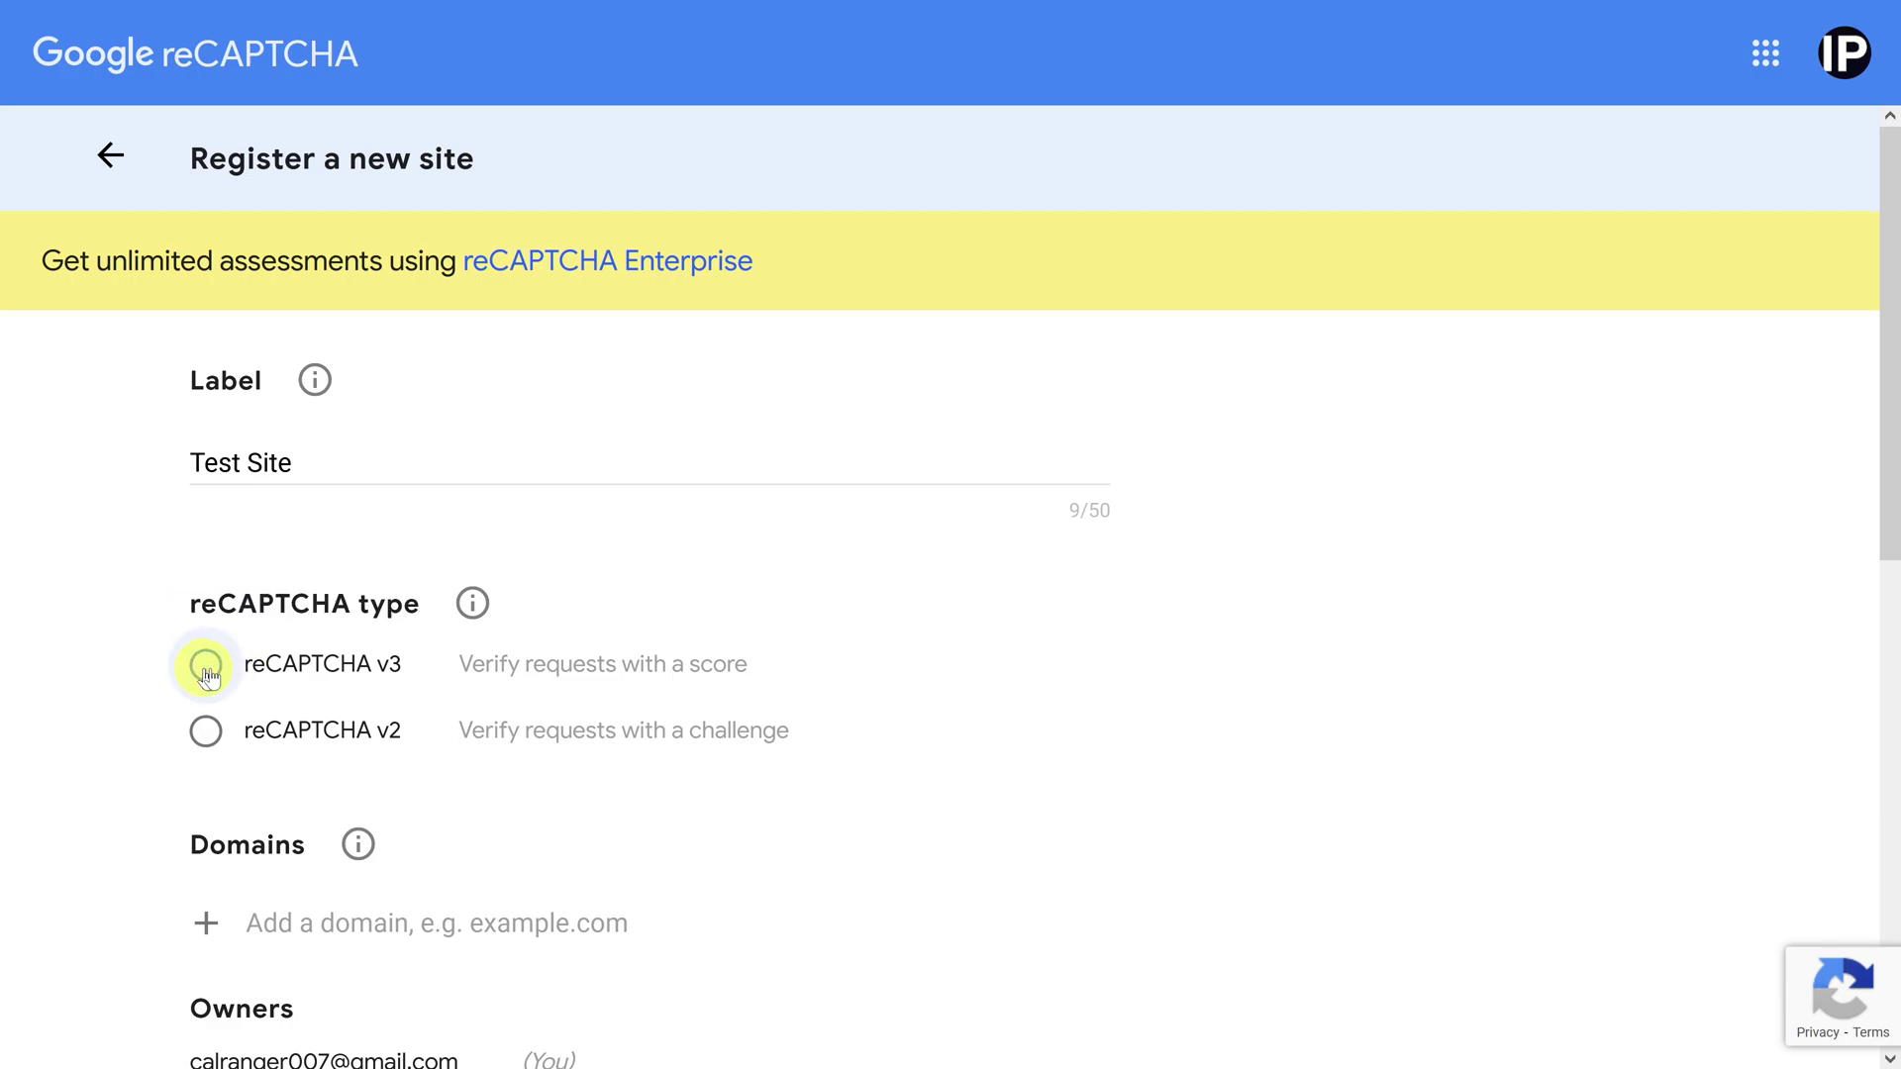
pyautogui.moveTo(455, 661); pyautogui.dragTo(756, 666)
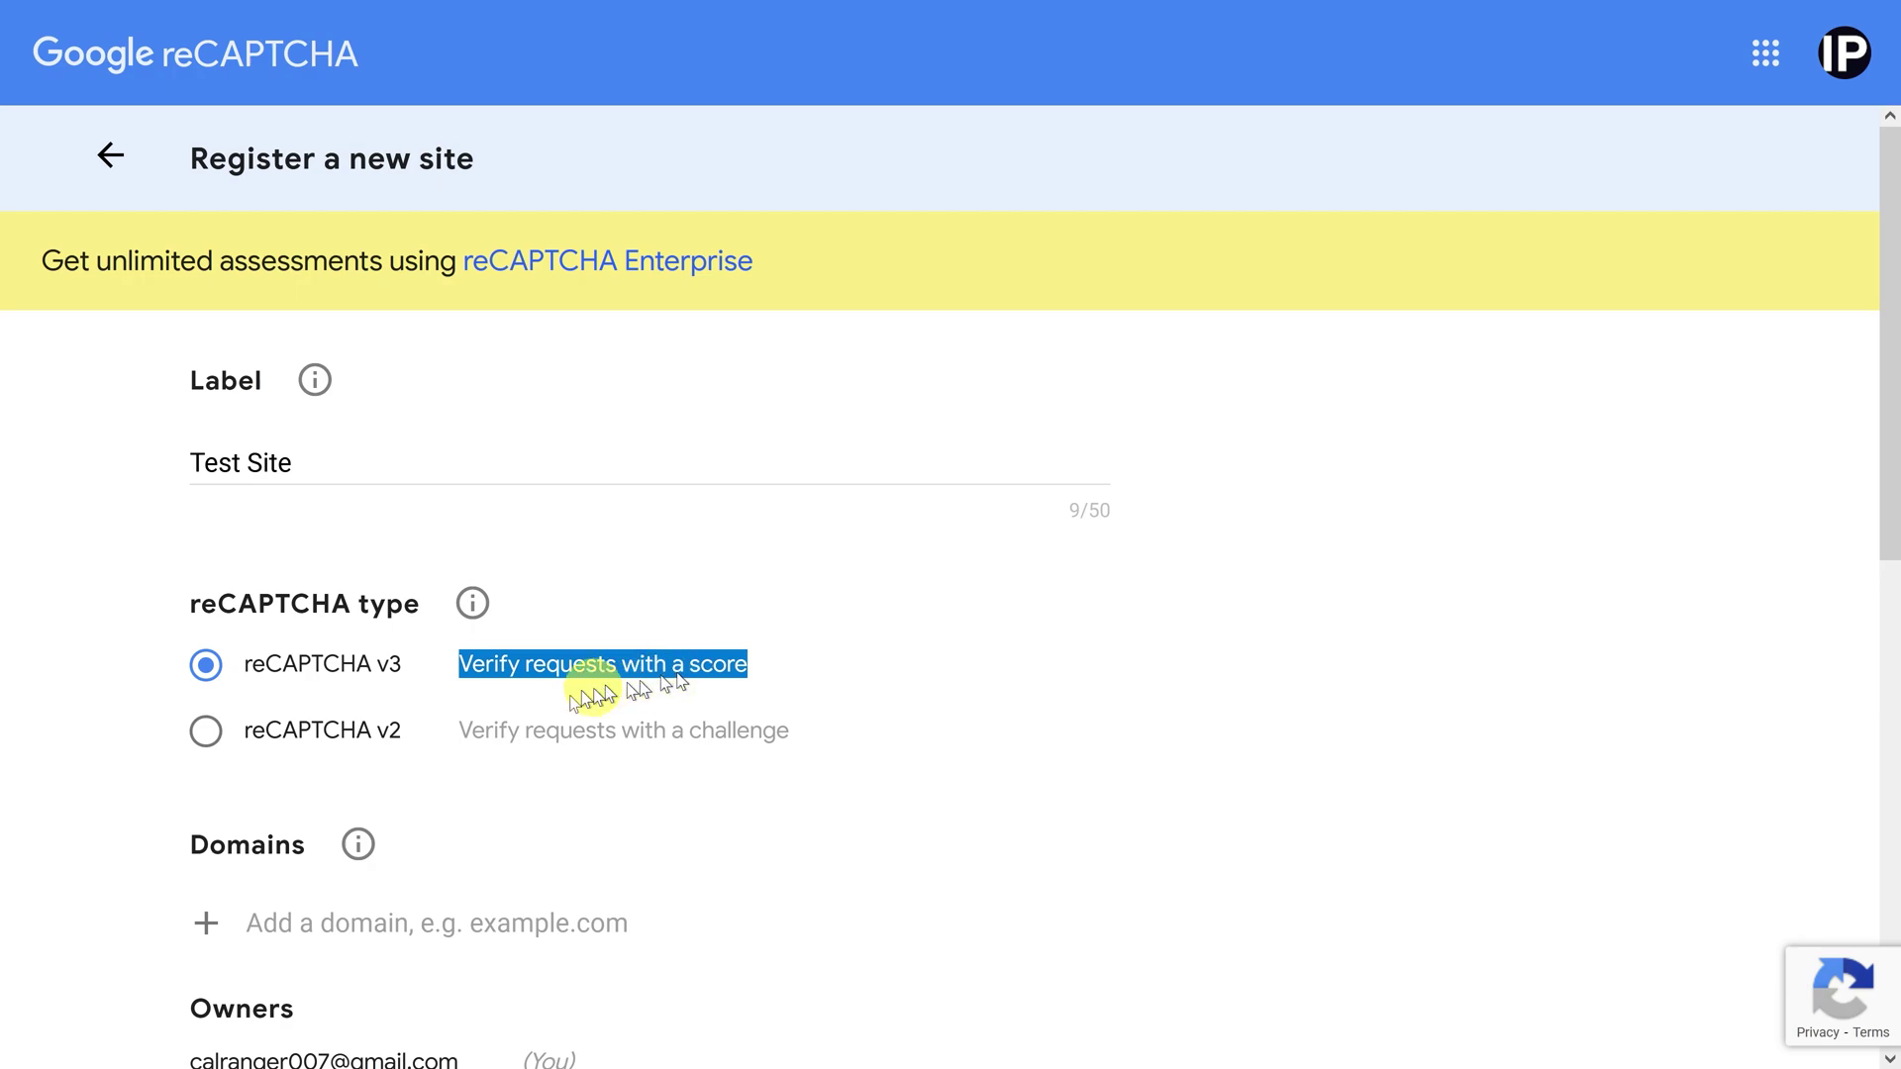
# Switch to reCAPTCHA v2, compare the Invisible and Android variants, then pick the 'I'm not a robot' tickbox
pyautogui.click(207, 732)
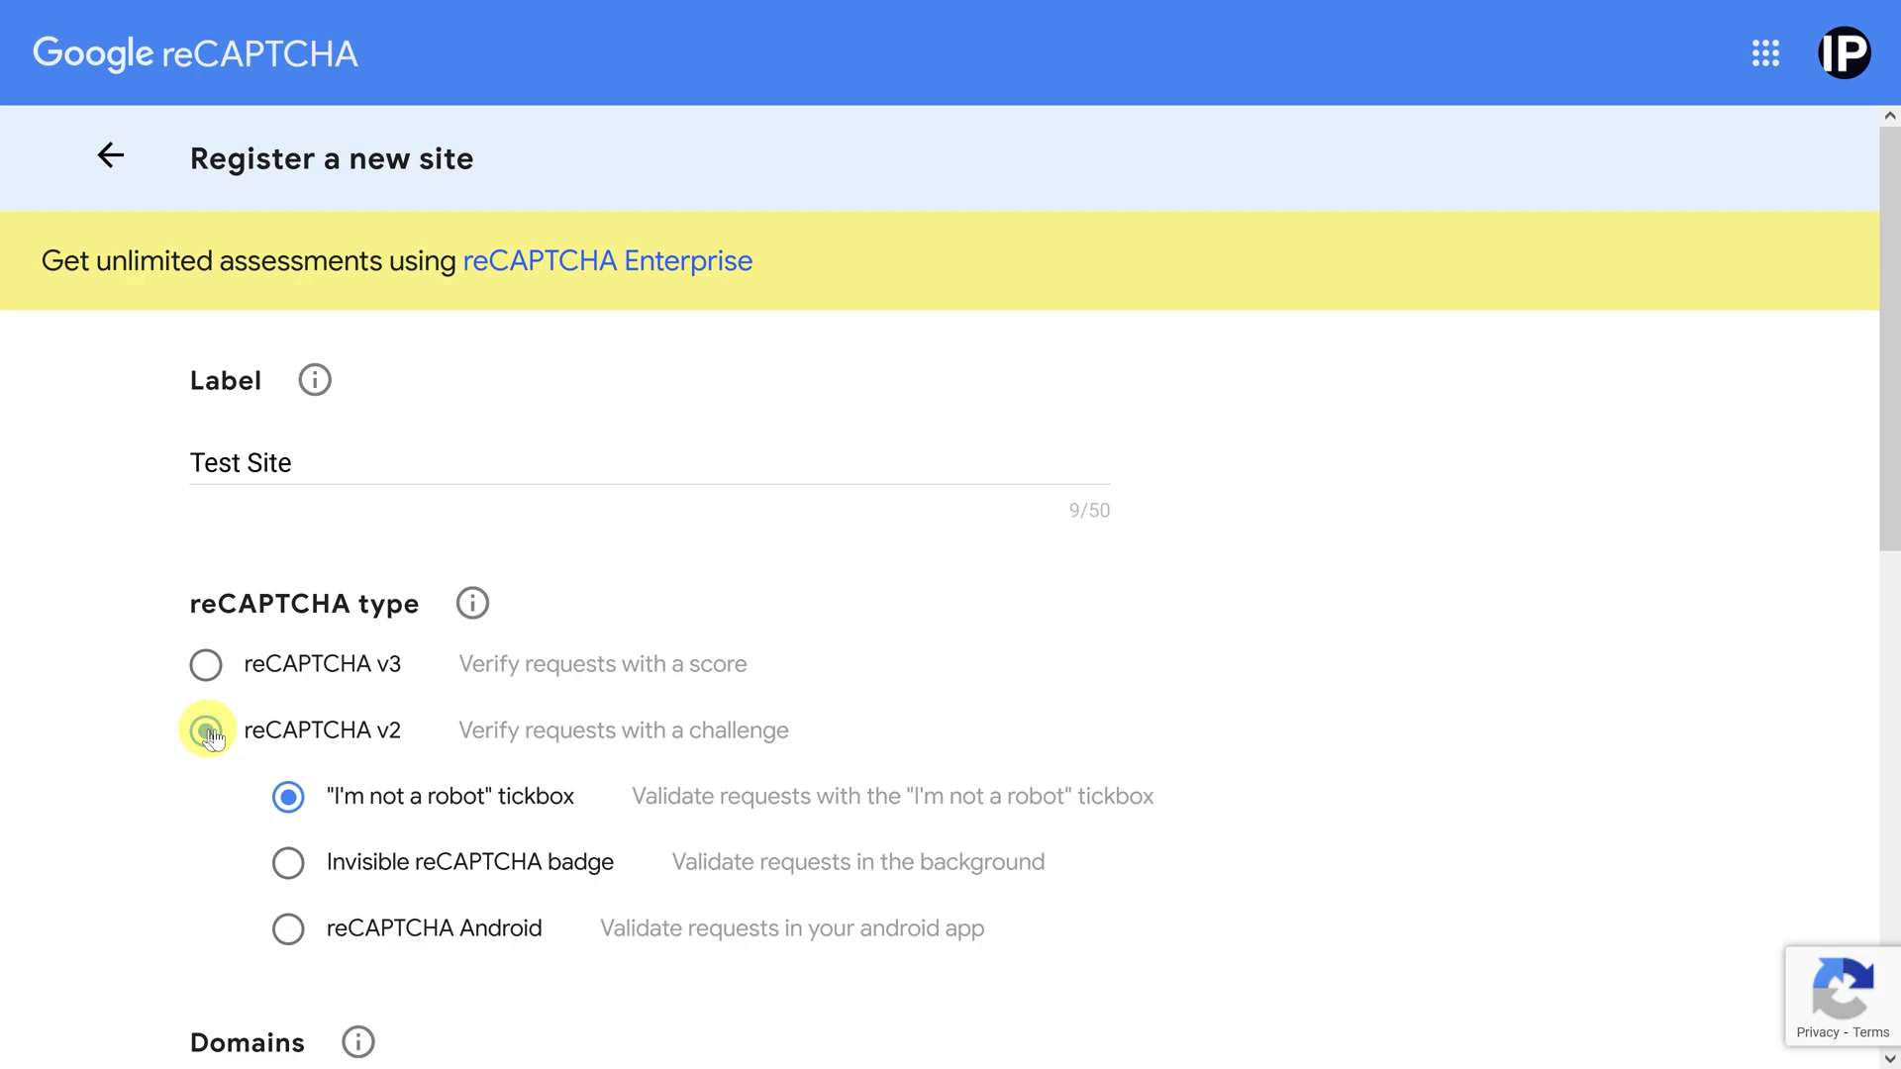
pyautogui.moveTo(632, 793); pyautogui.dragTo(1162, 810)
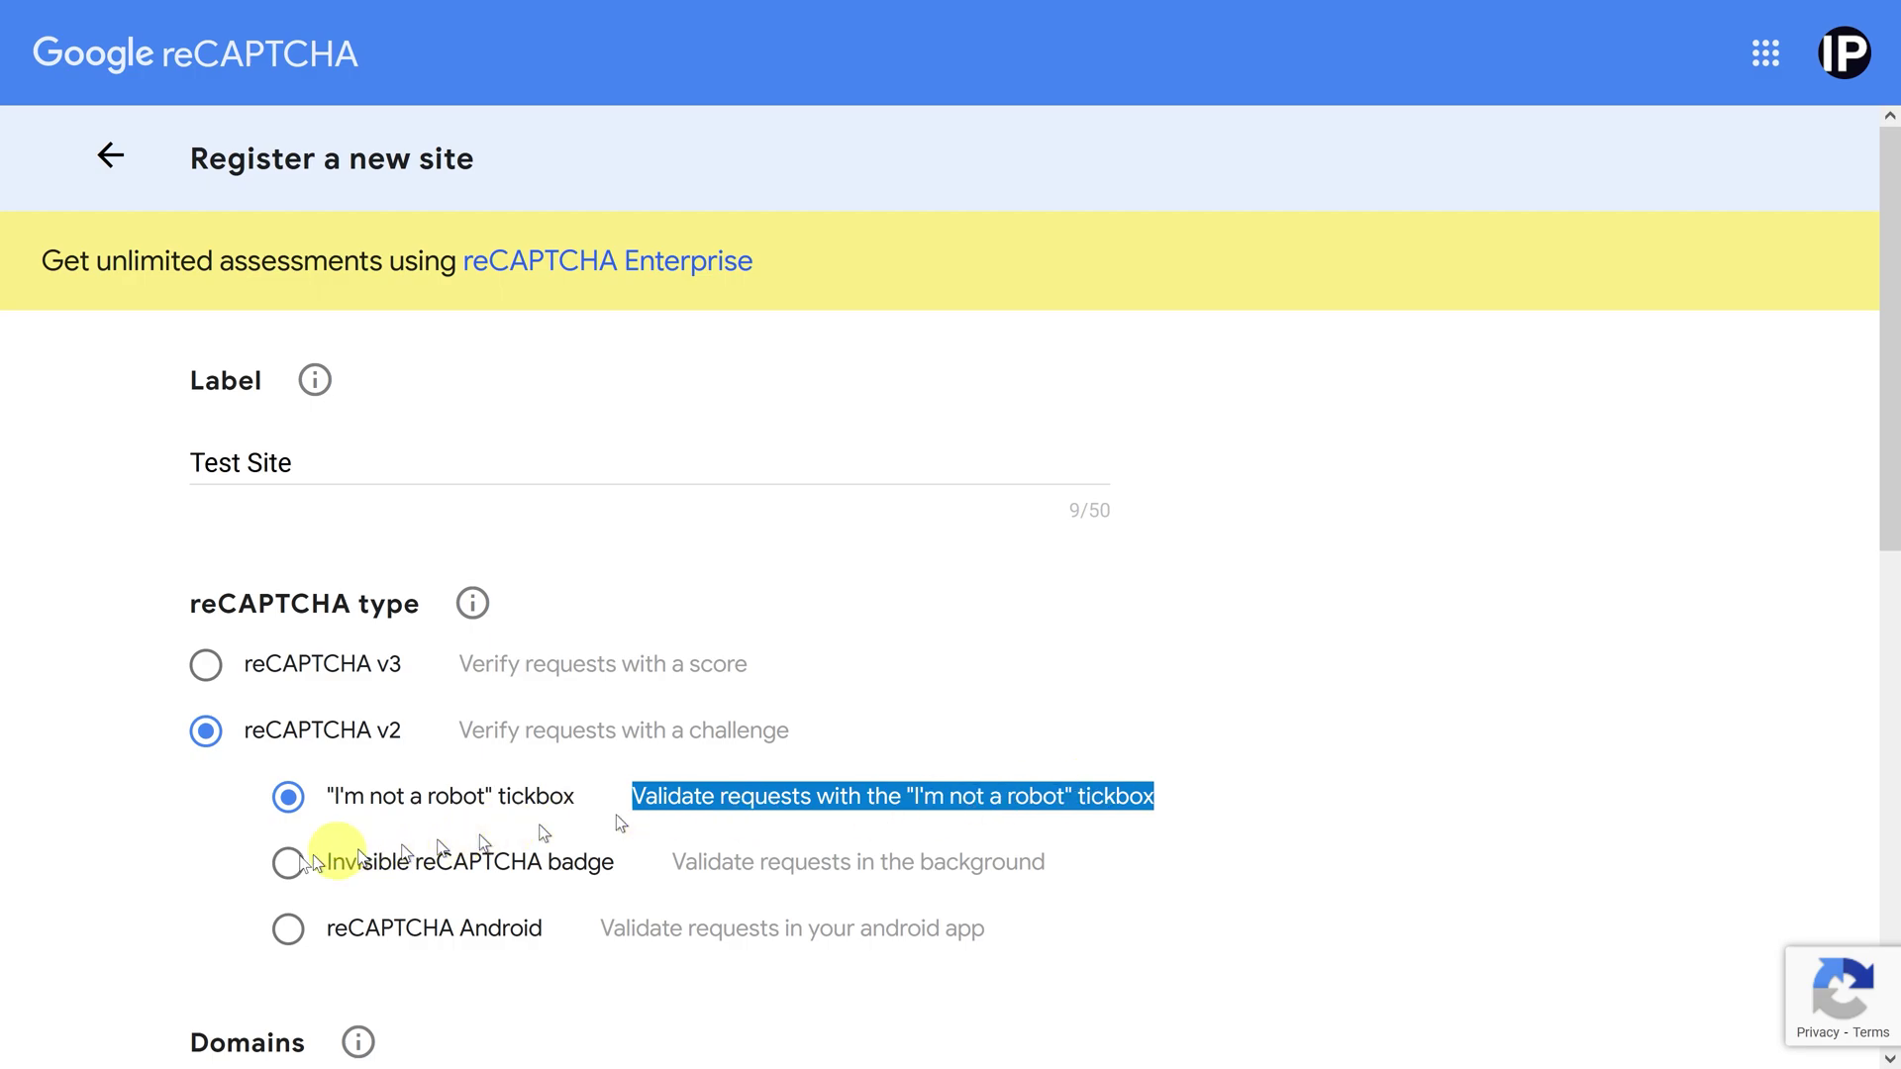
pyautogui.click(289, 864)
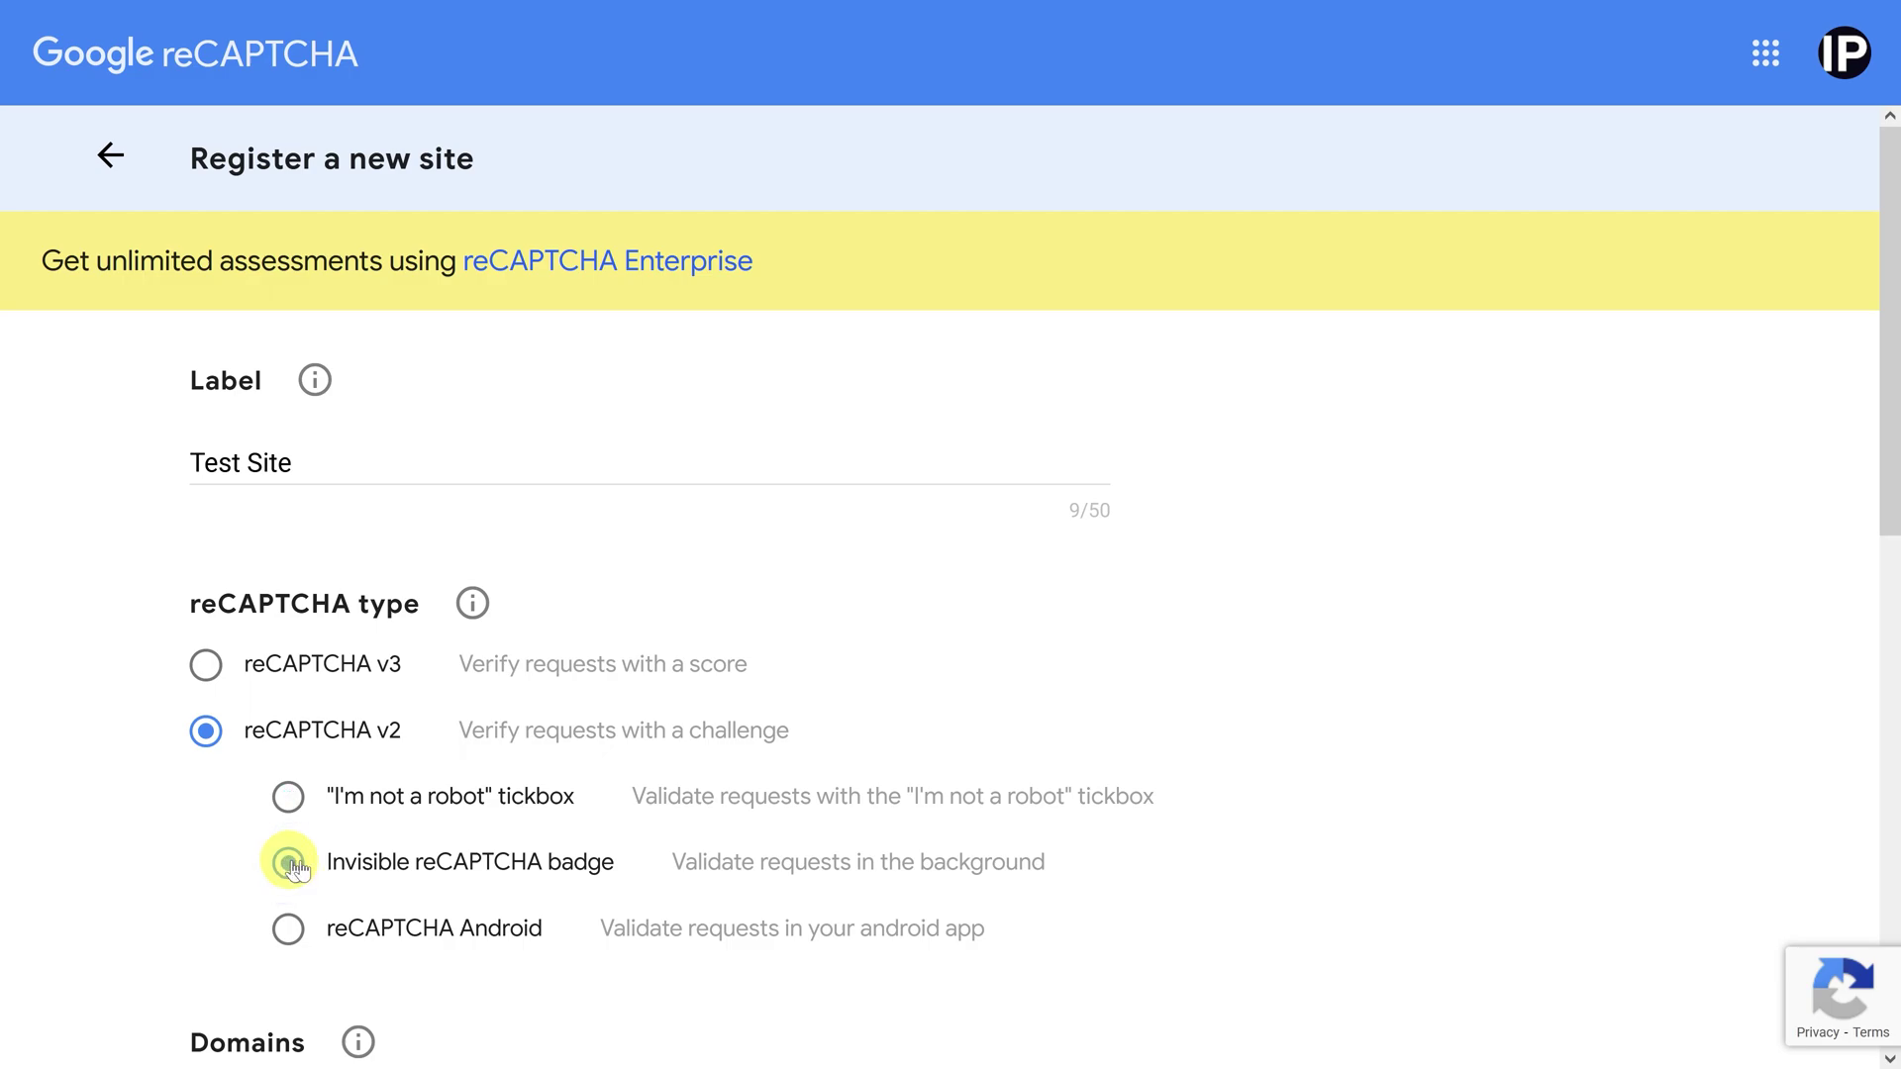
pyautogui.moveTo(669, 863); pyautogui.dragTo(1091, 870)
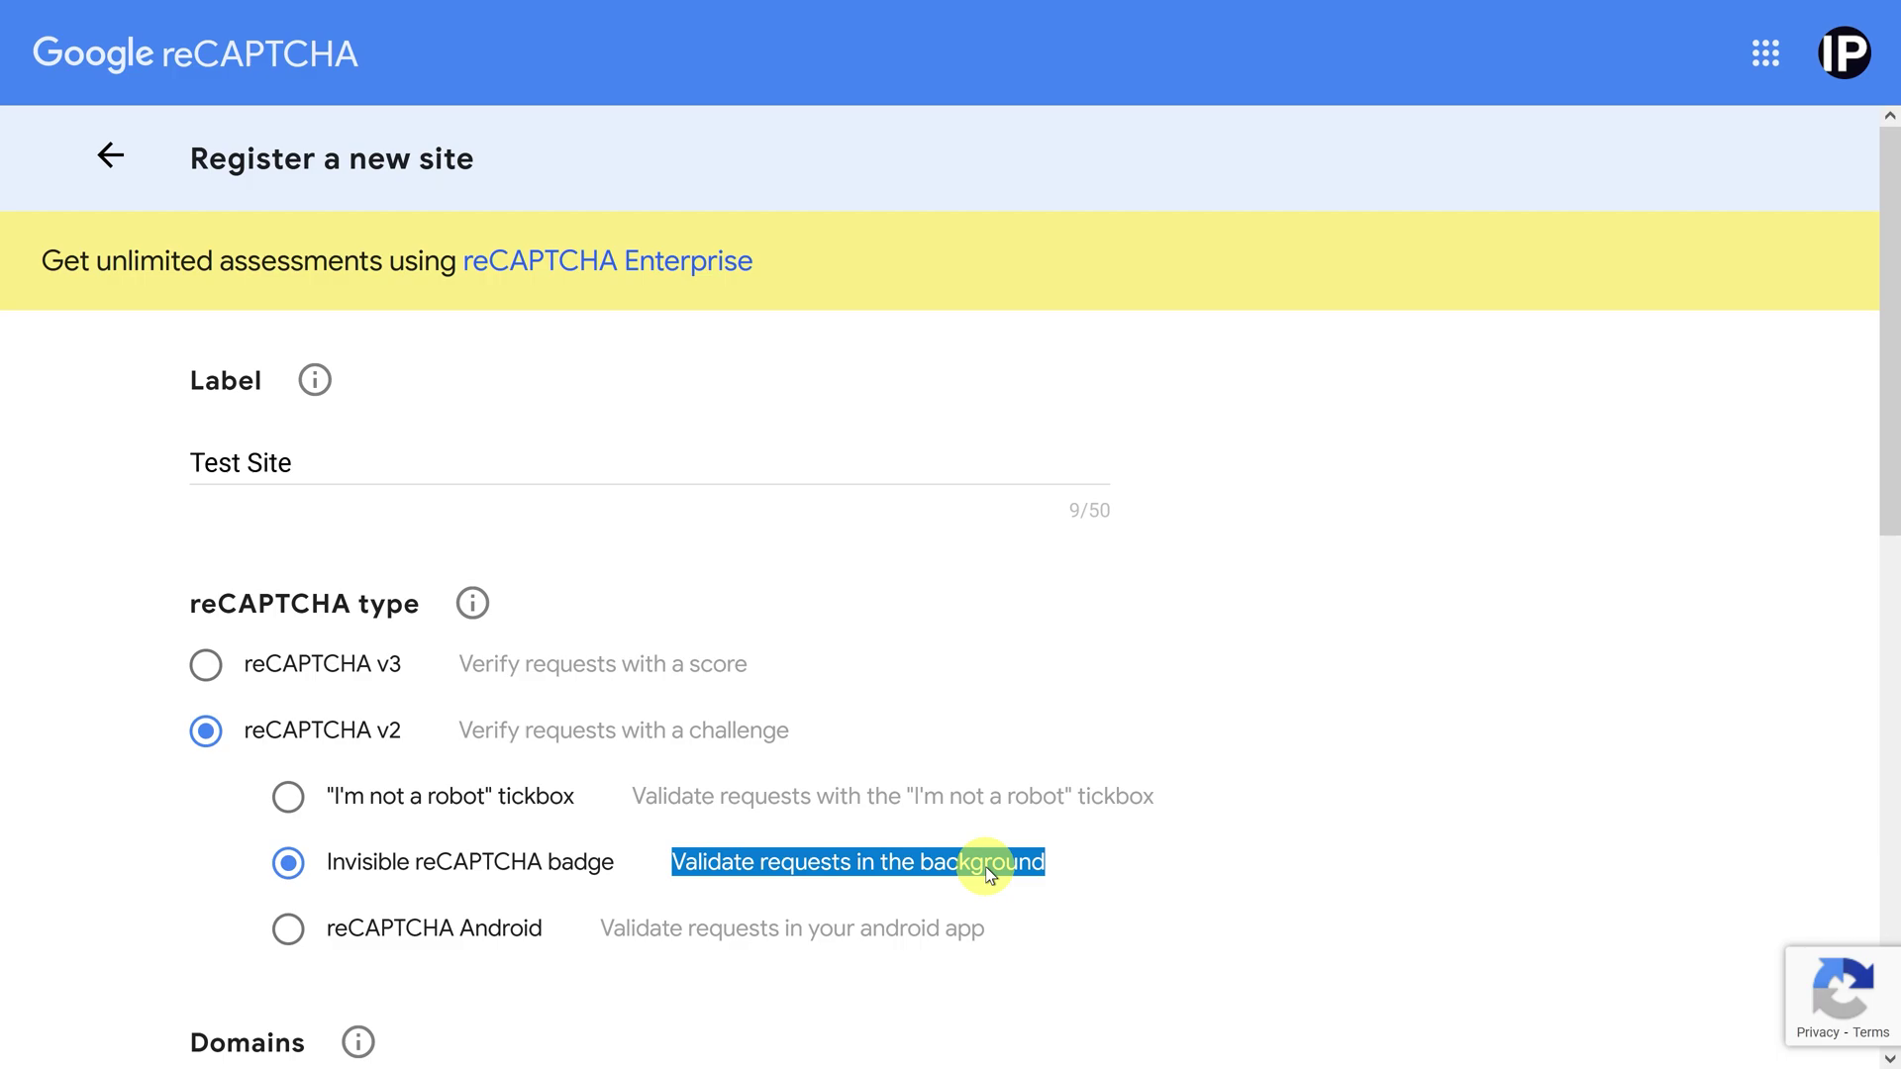
pyautogui.click(287, 931)
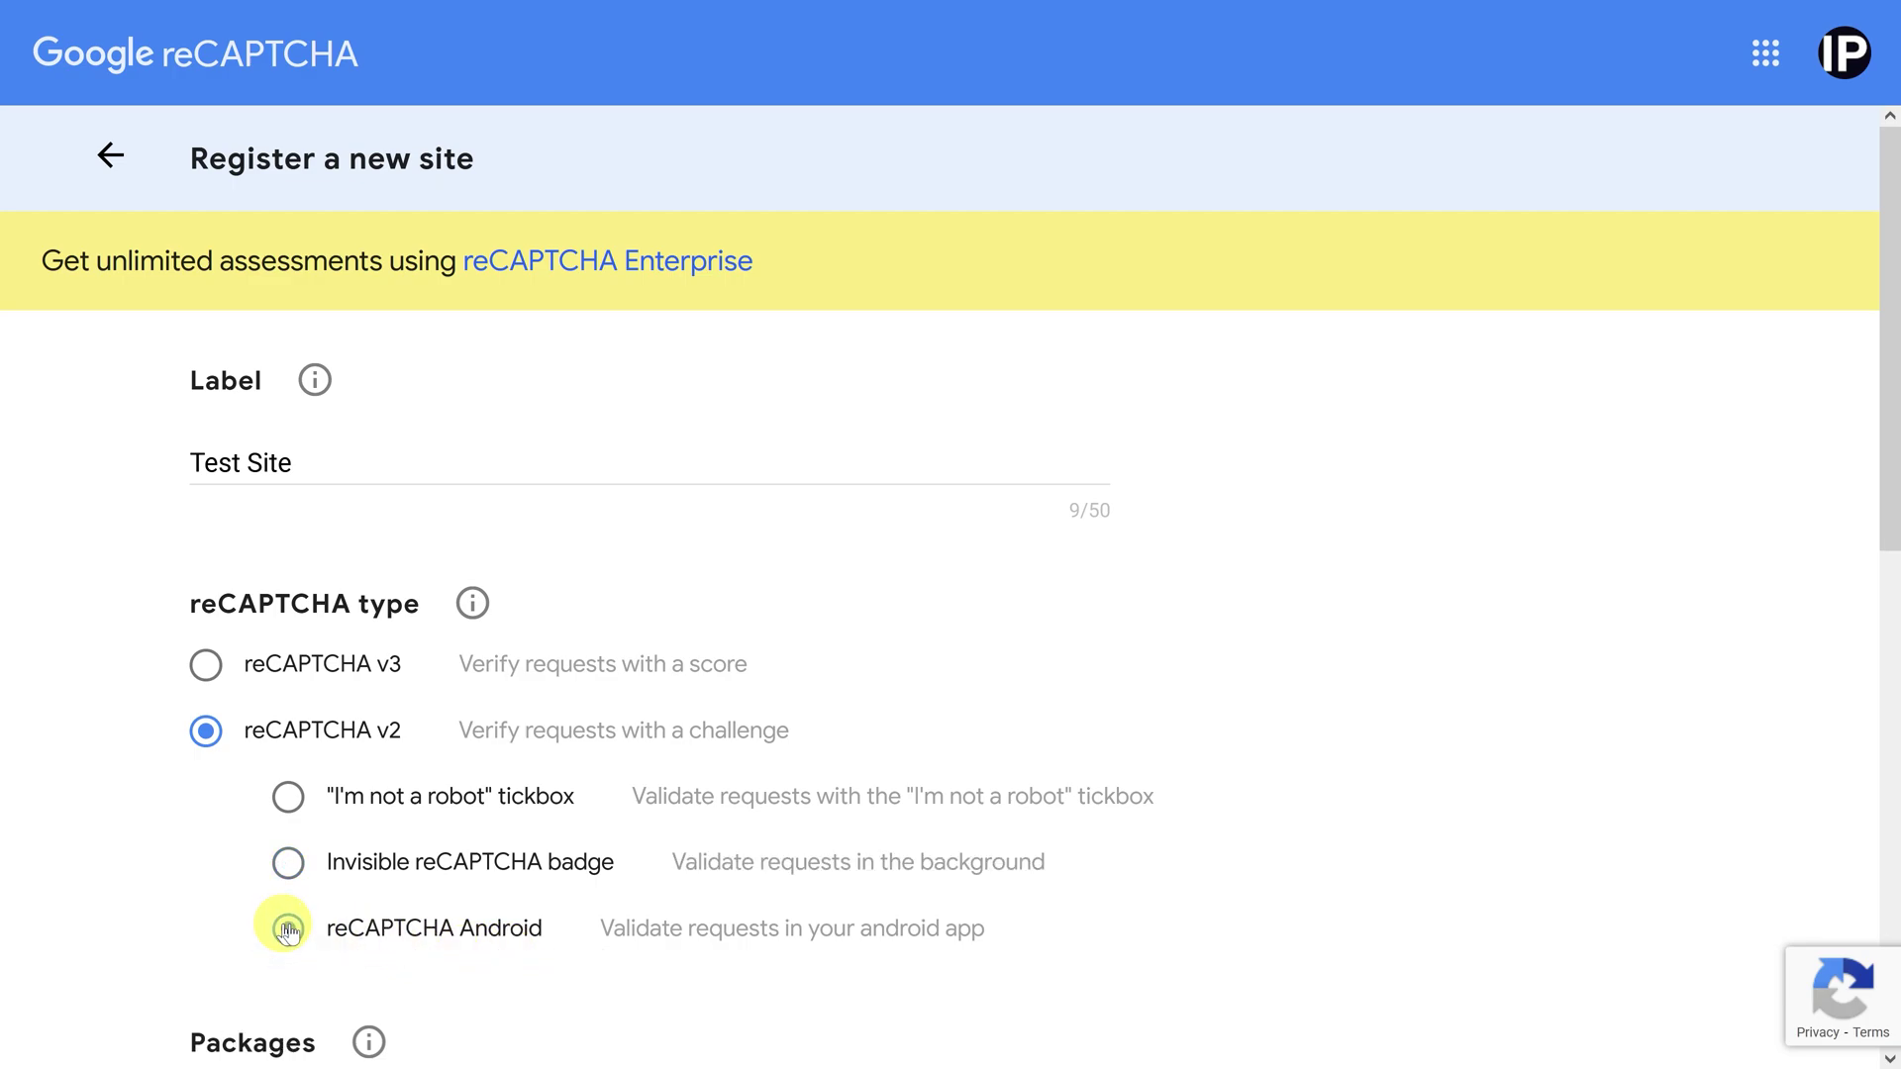
pyautogui.moveTo(598, 931); pyautogui.dragTo(1000, 929)
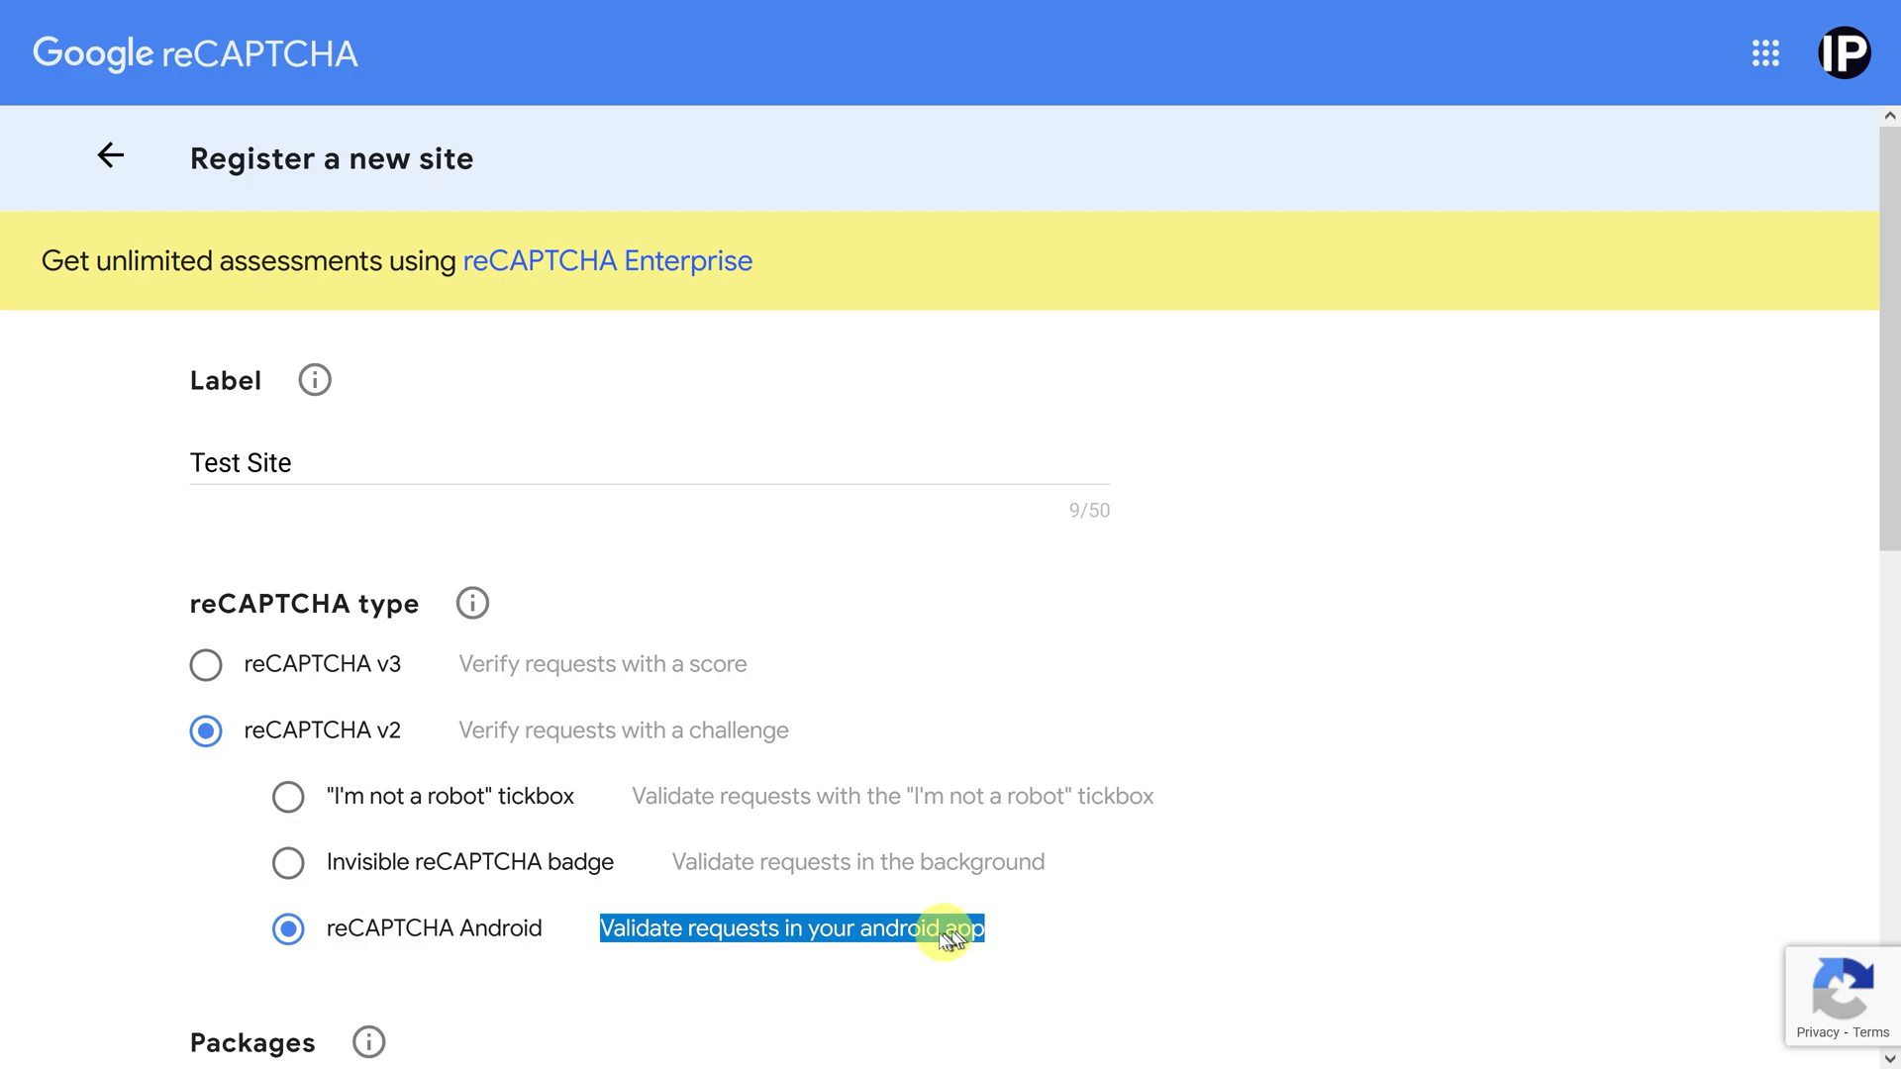
pyautogui.click(288, 794)
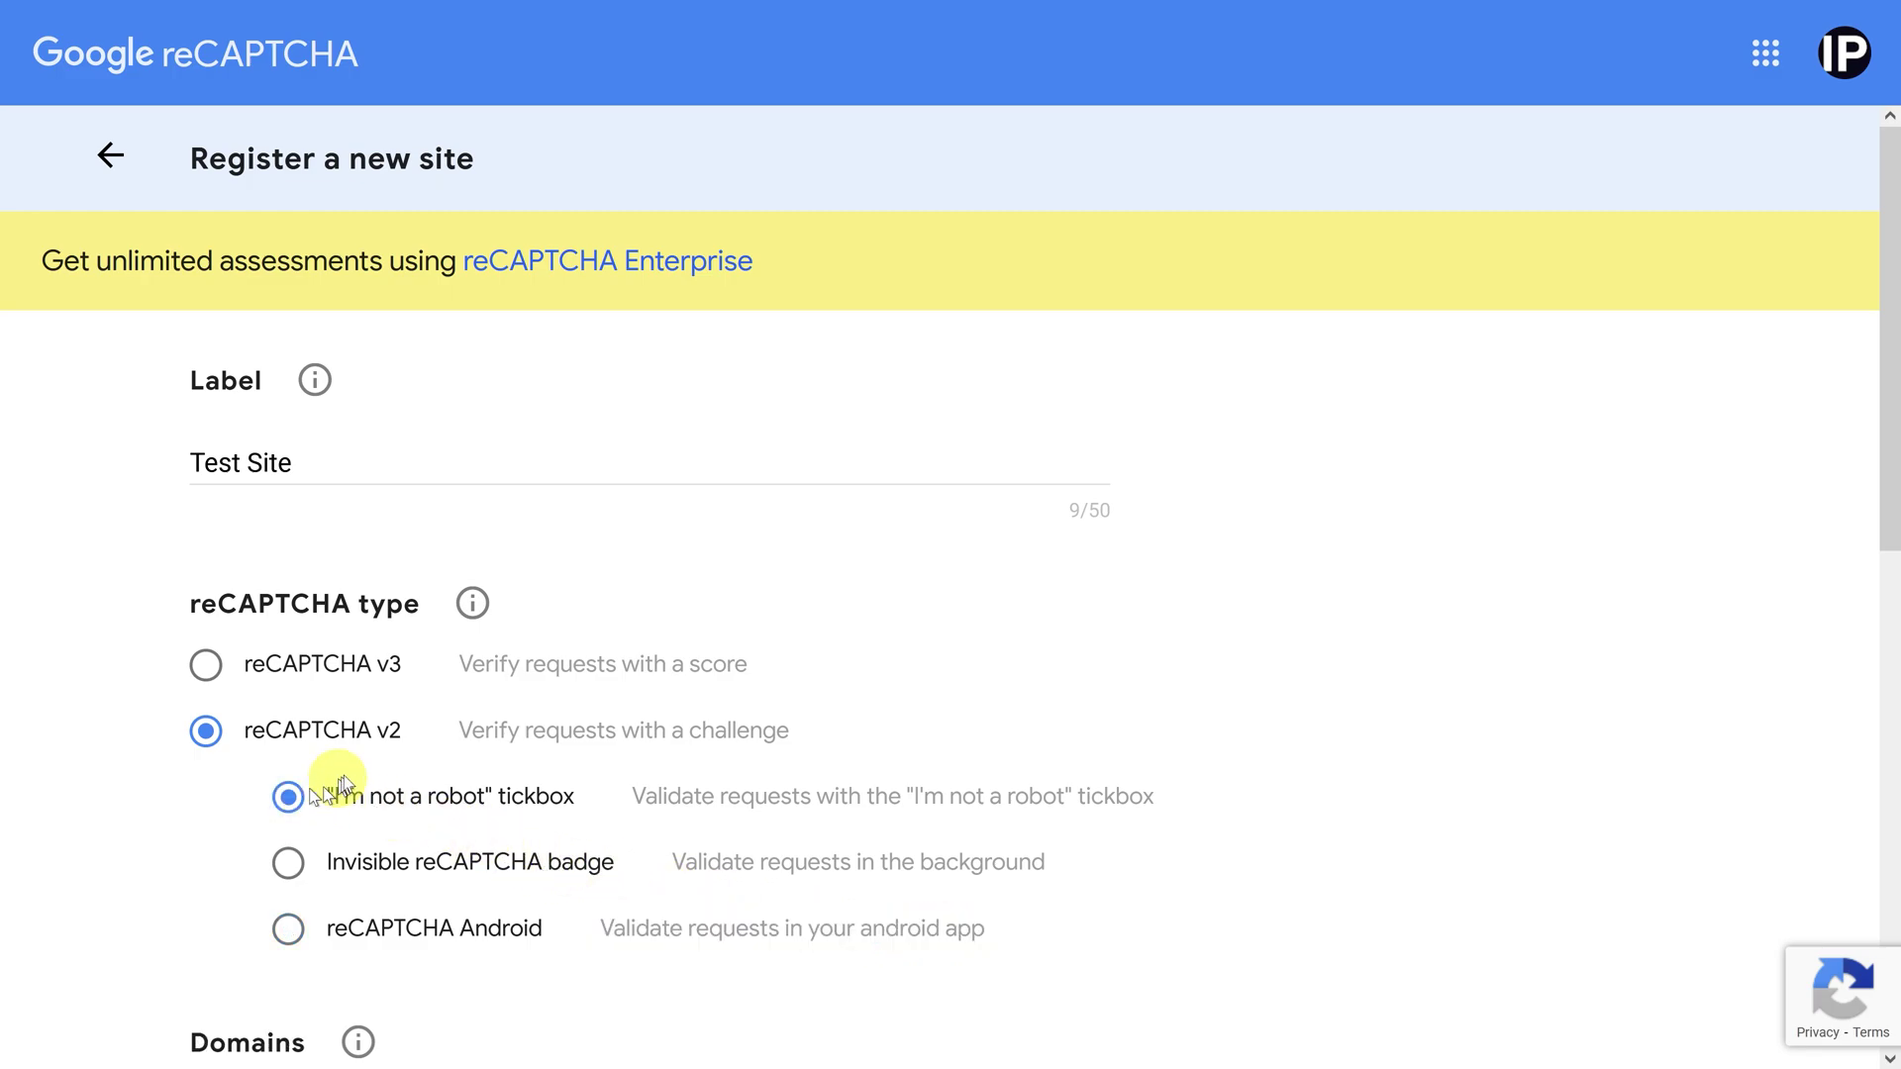
# Add localhost and 127.0.0.1 to the allowed Domains list
pyautogui.scroll(-5, 376, 752)
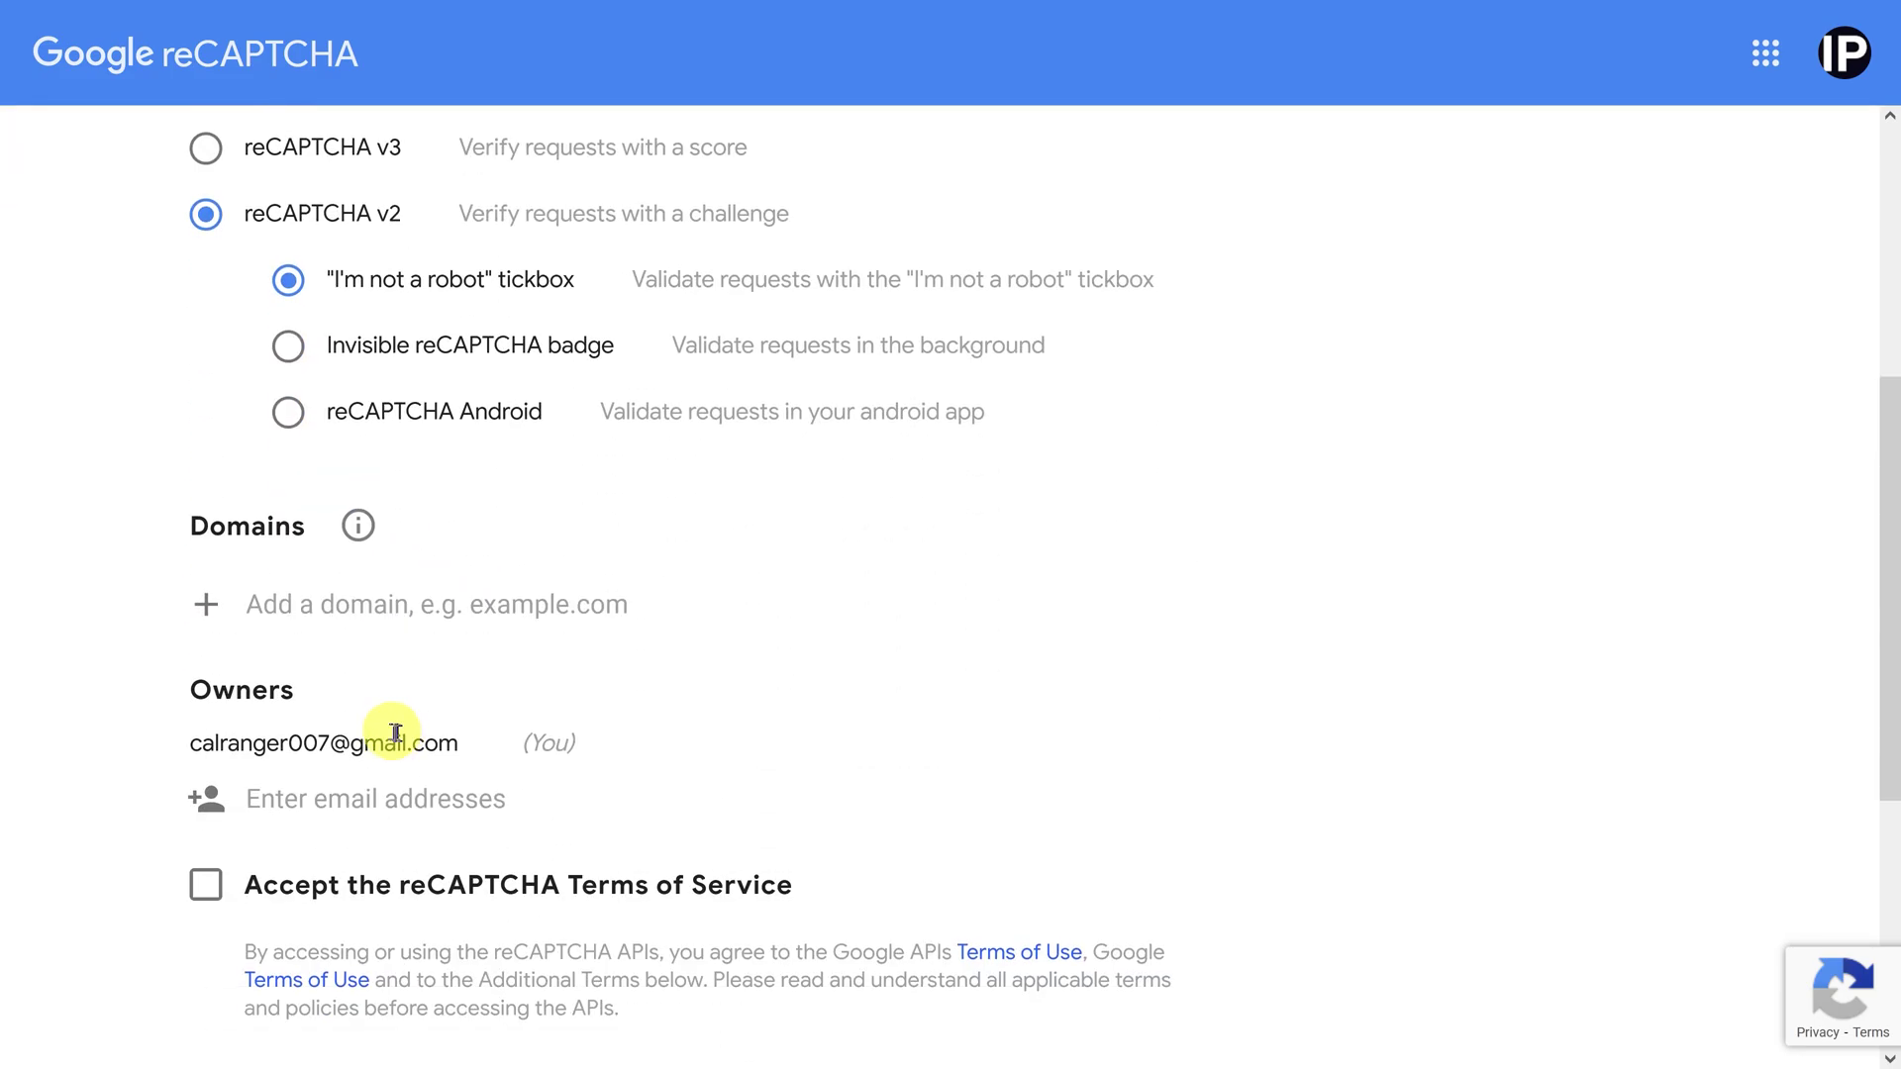
pyautogui.click(289, 608)
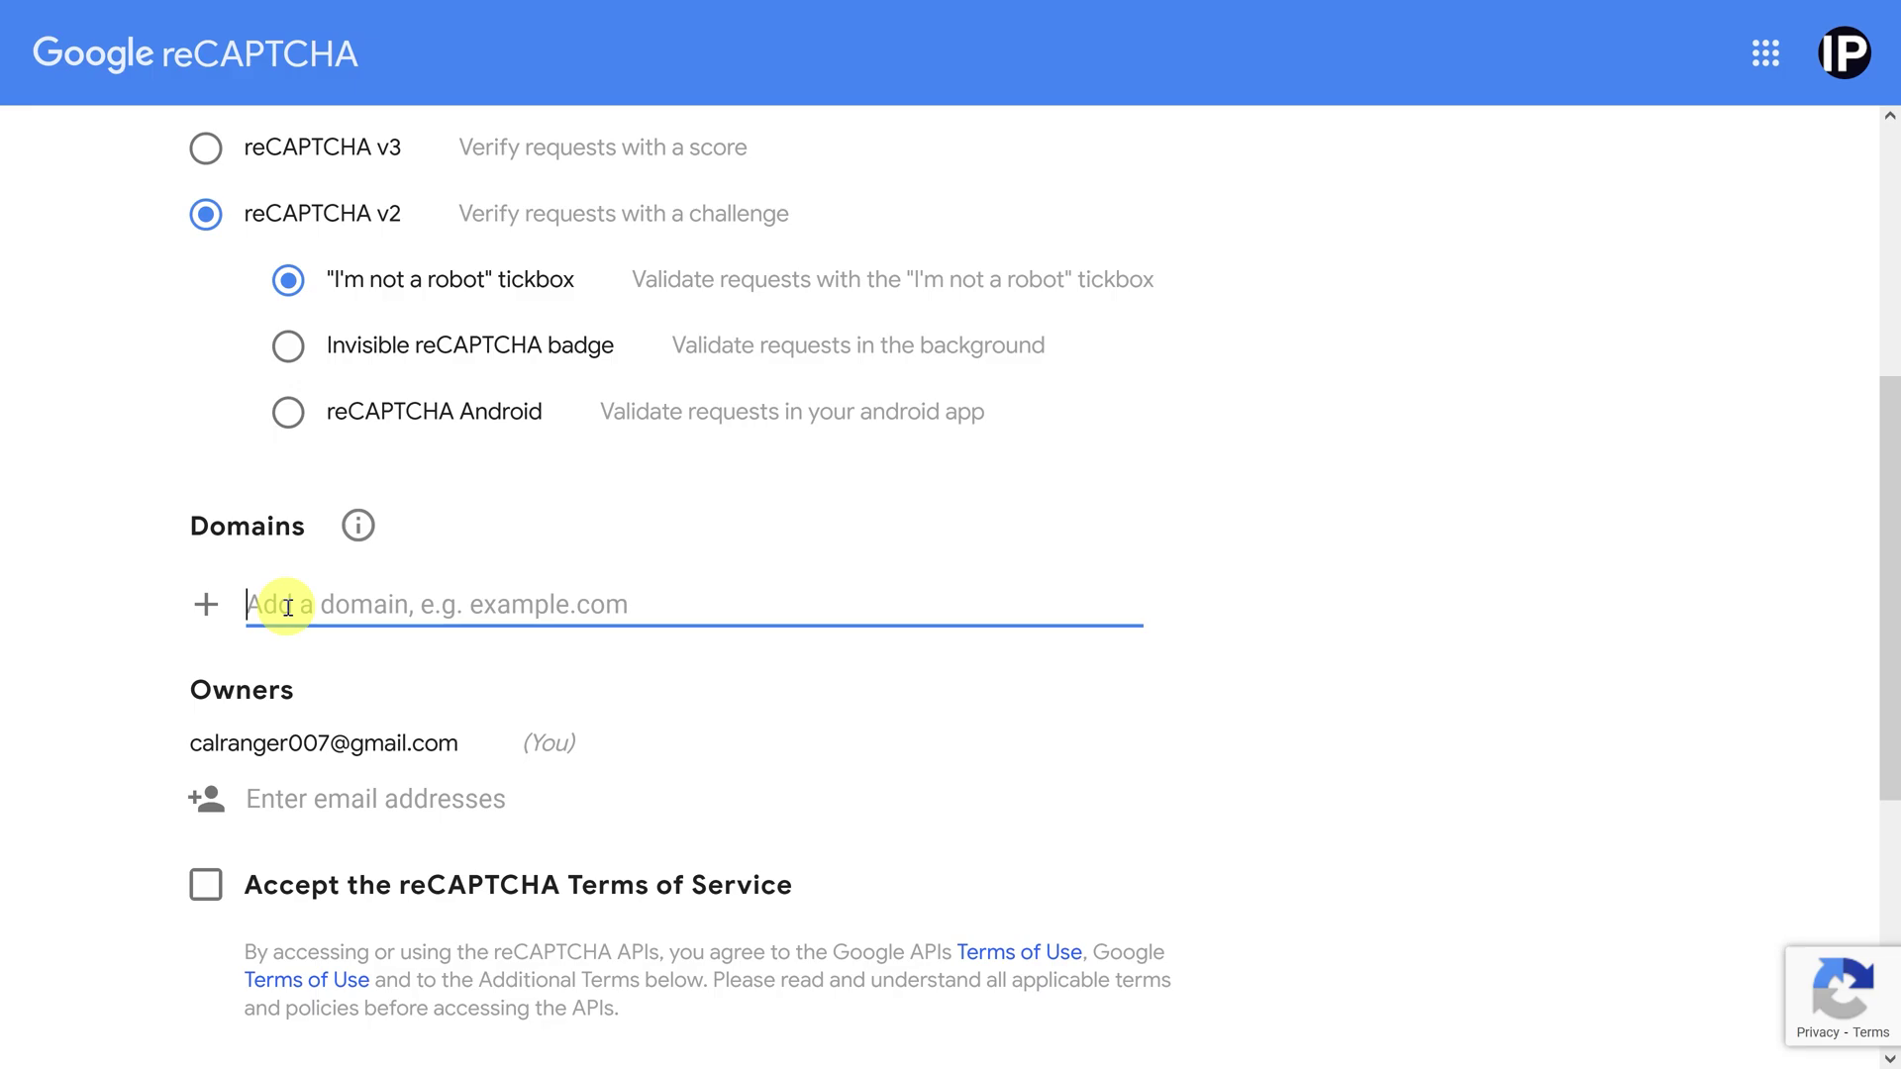
pyautogui.write('localhost')
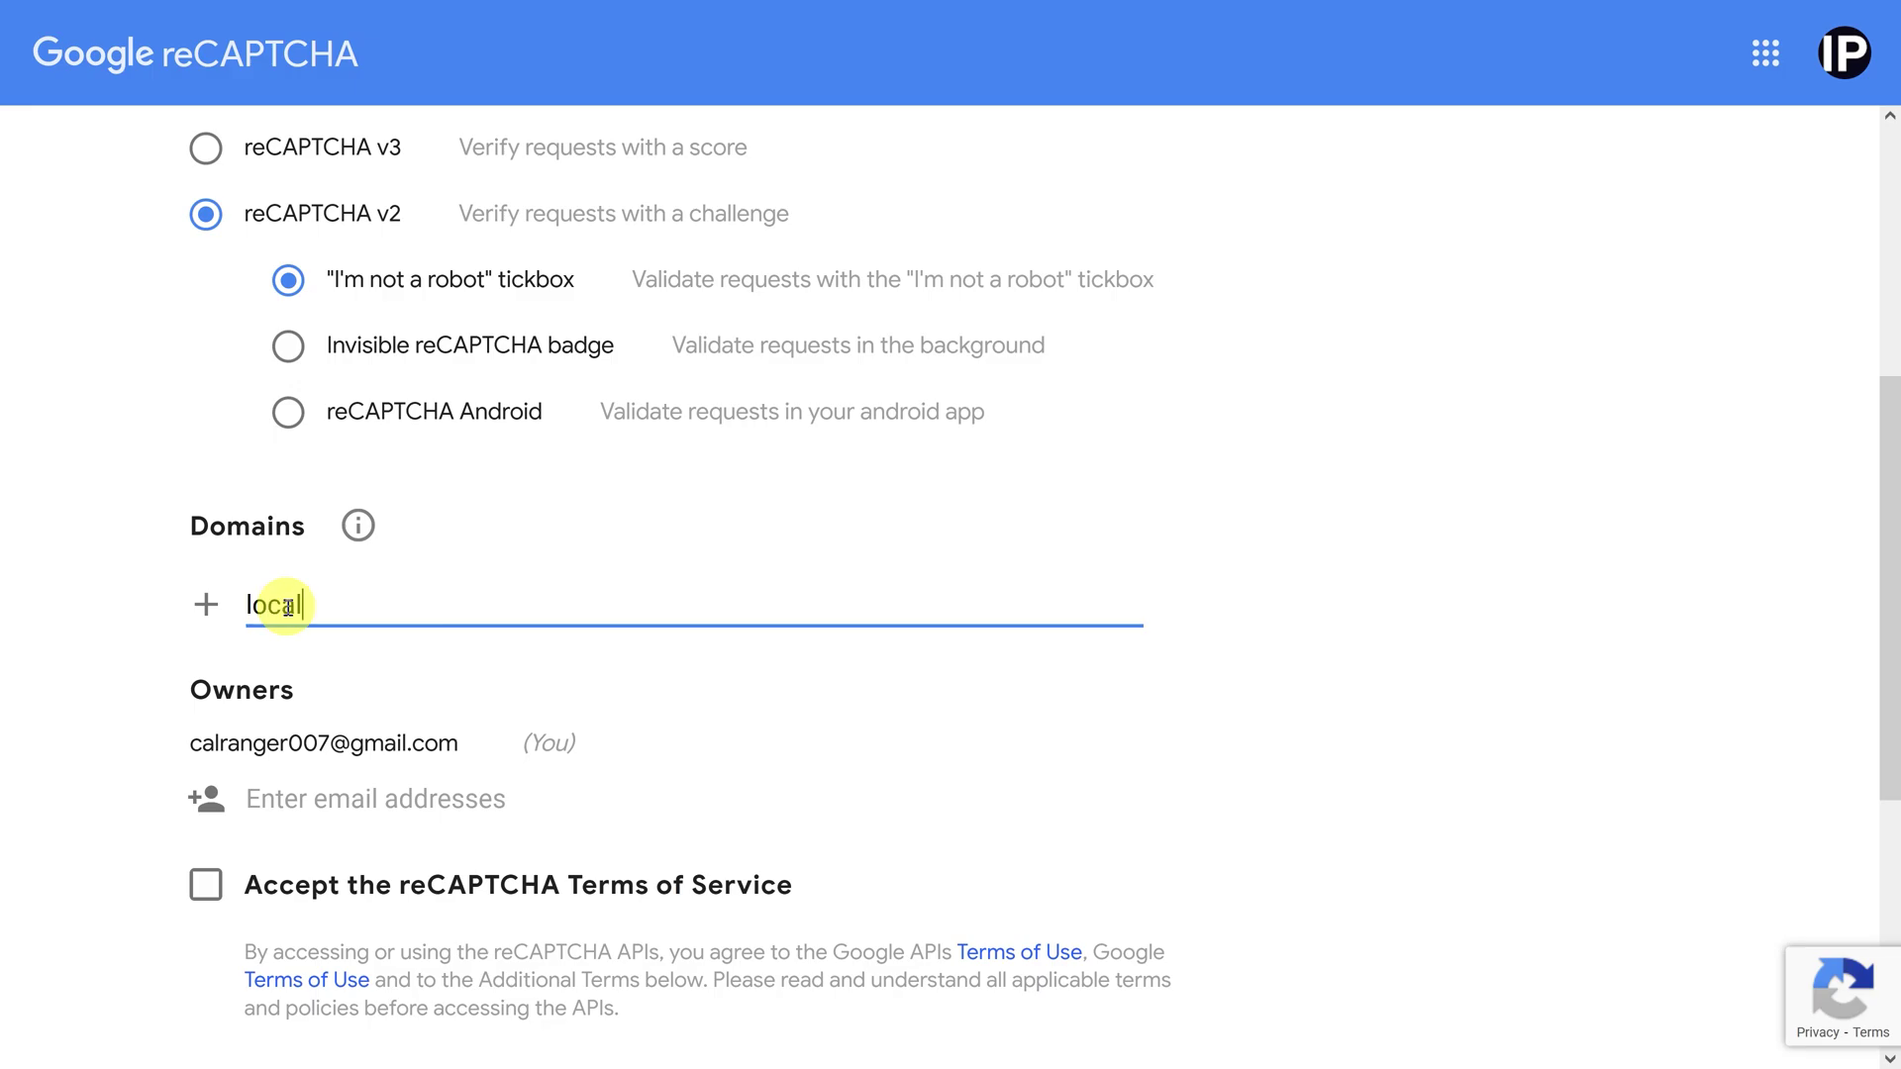
pyautogui.press('Return')
pyautogui.write('127.0.0.1')
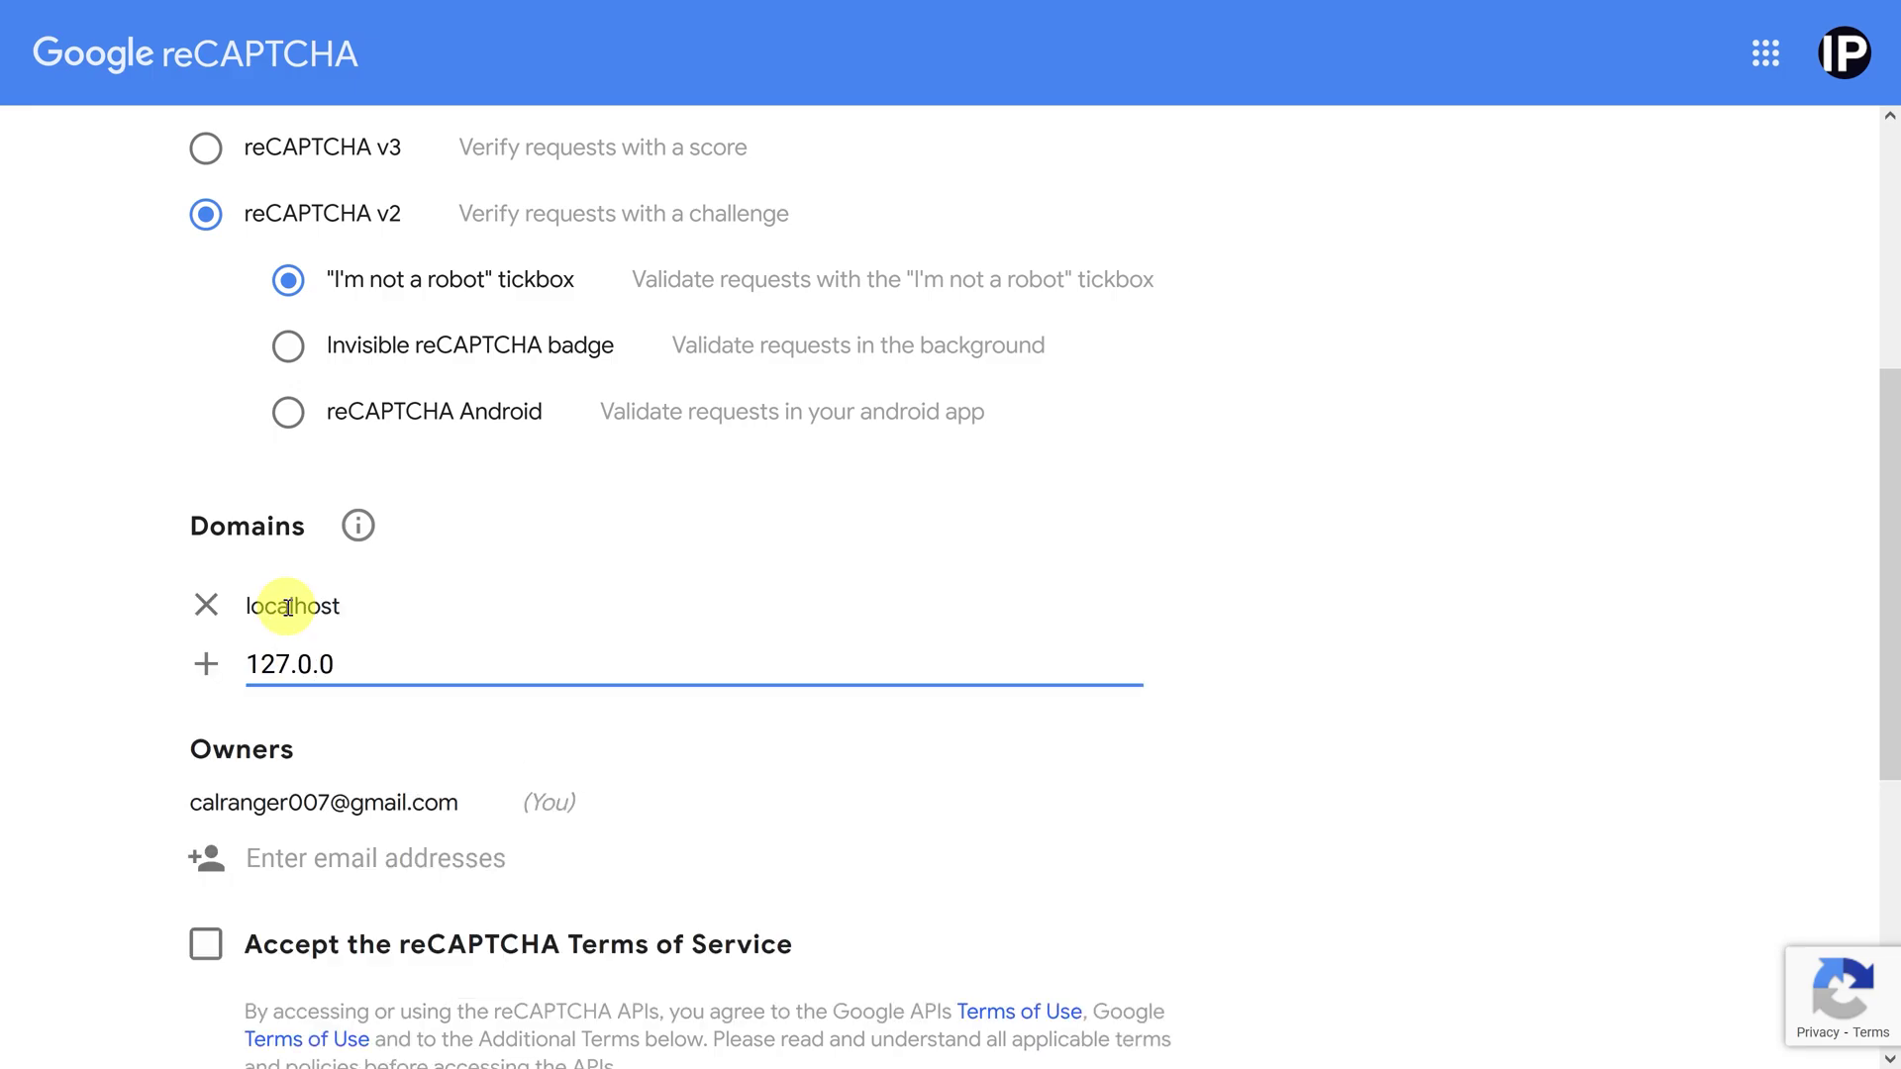
pyautogui.press('Return')
# Accept the reCAPTCHA Terms of Service and submit the site registration
pyautogui.moveTo(294, 808); pyautogui.dragTo(191, 808)
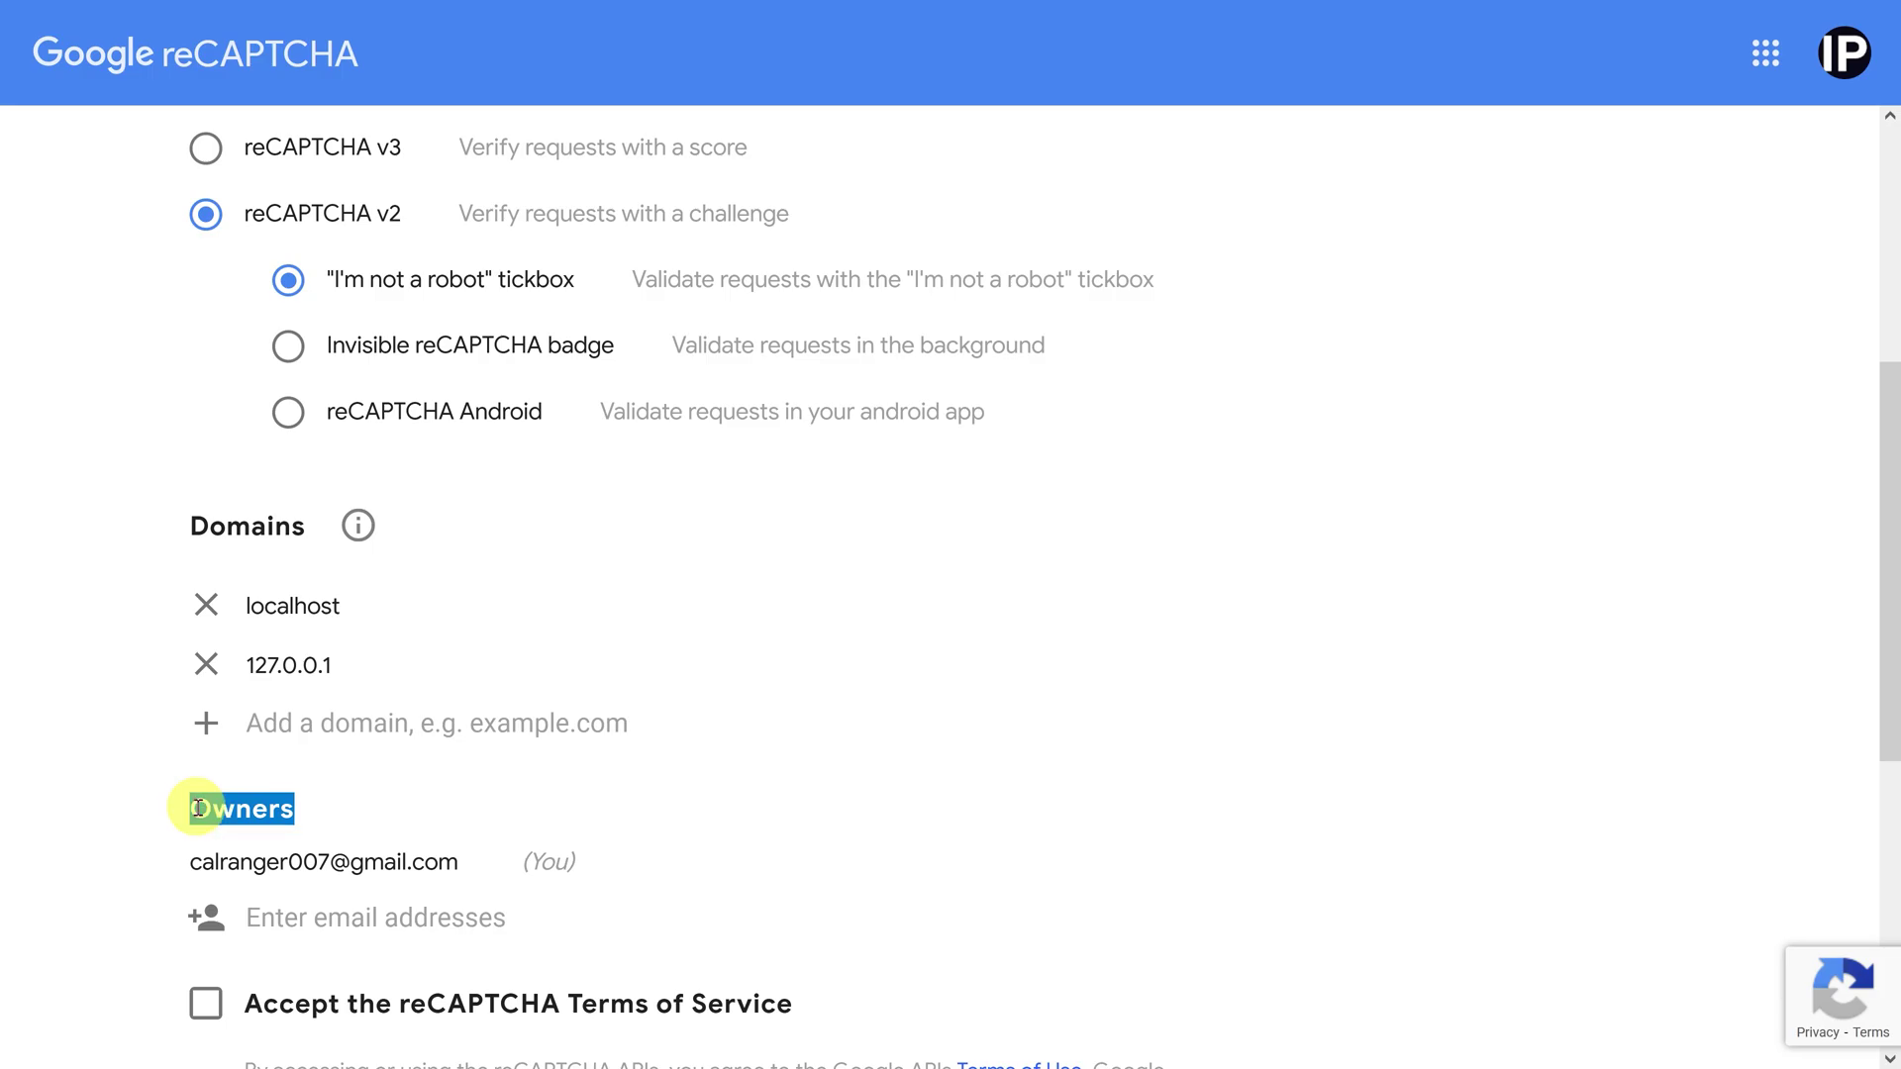
pyautogui.click(280, 908)
pyautogui.scroll(-6, 281, 891)
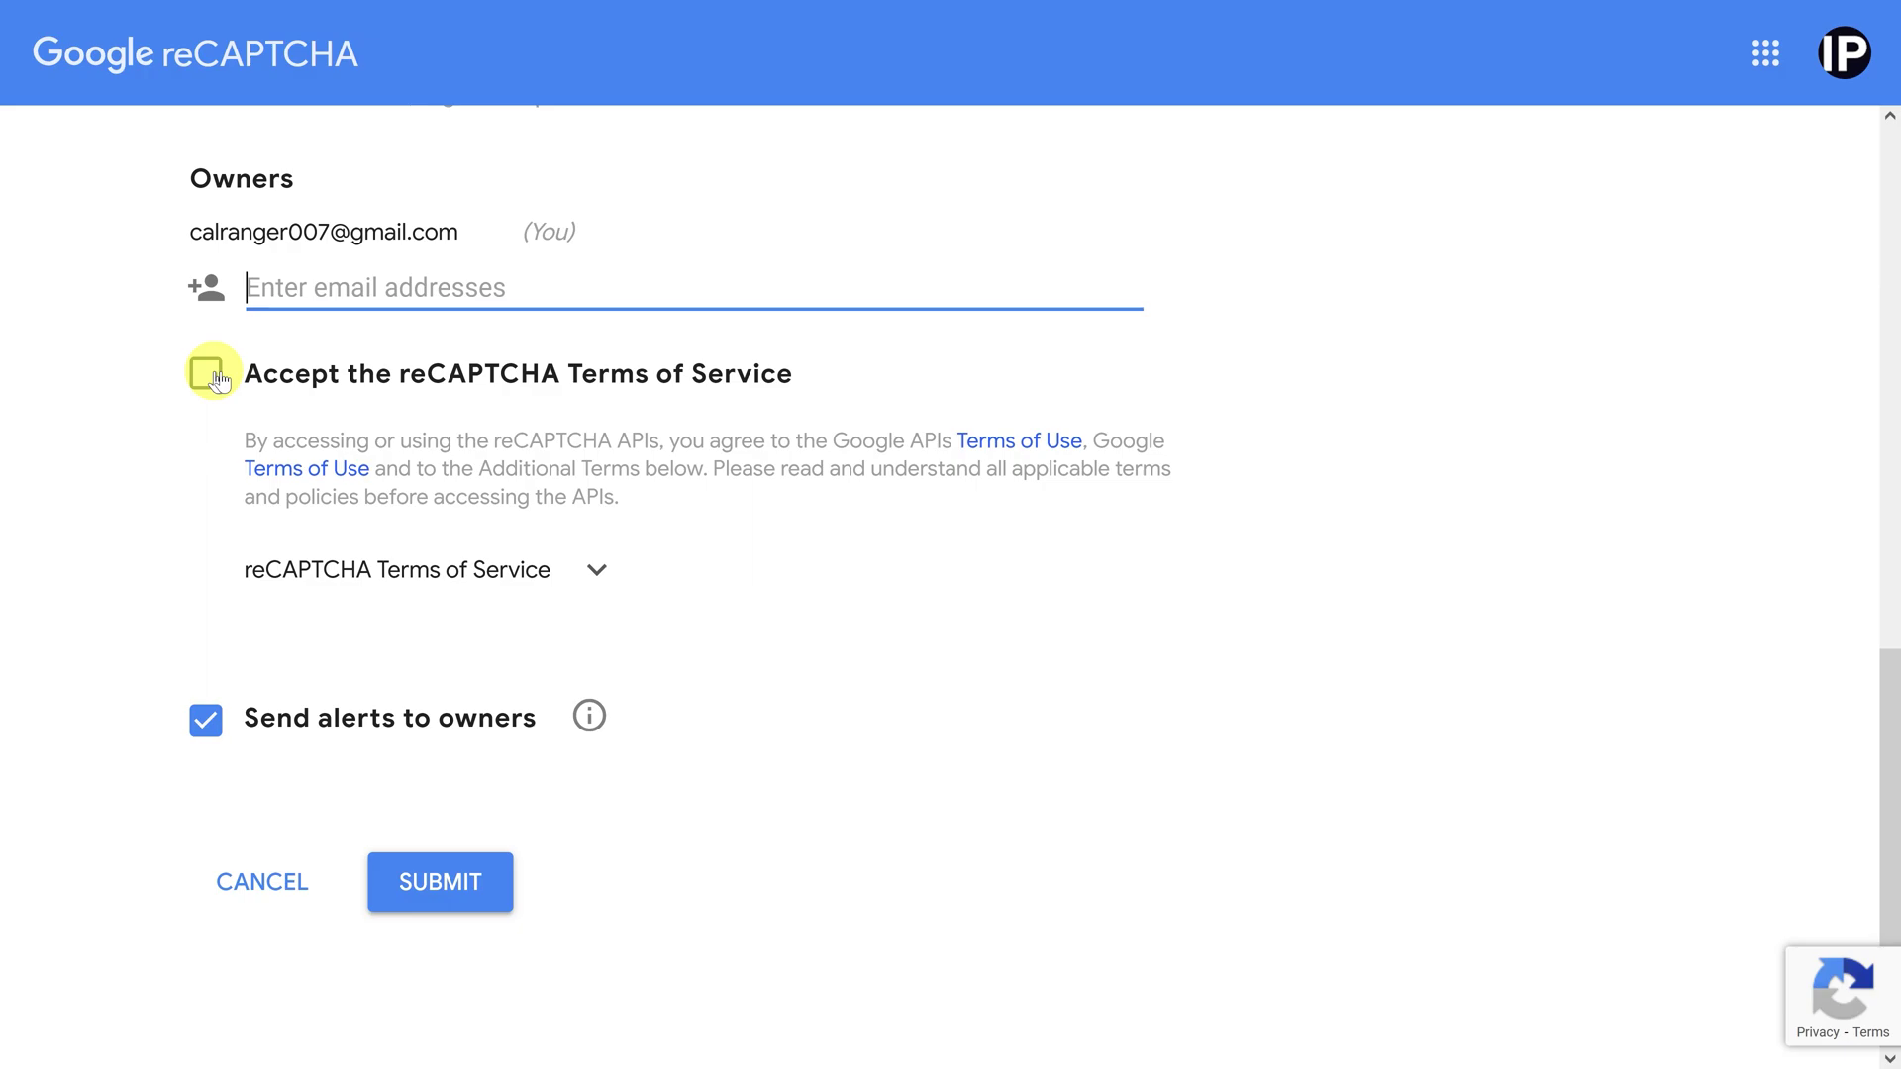
pyautogui.moveTo(787, 374); pyautogui.dragTo(253, 376)
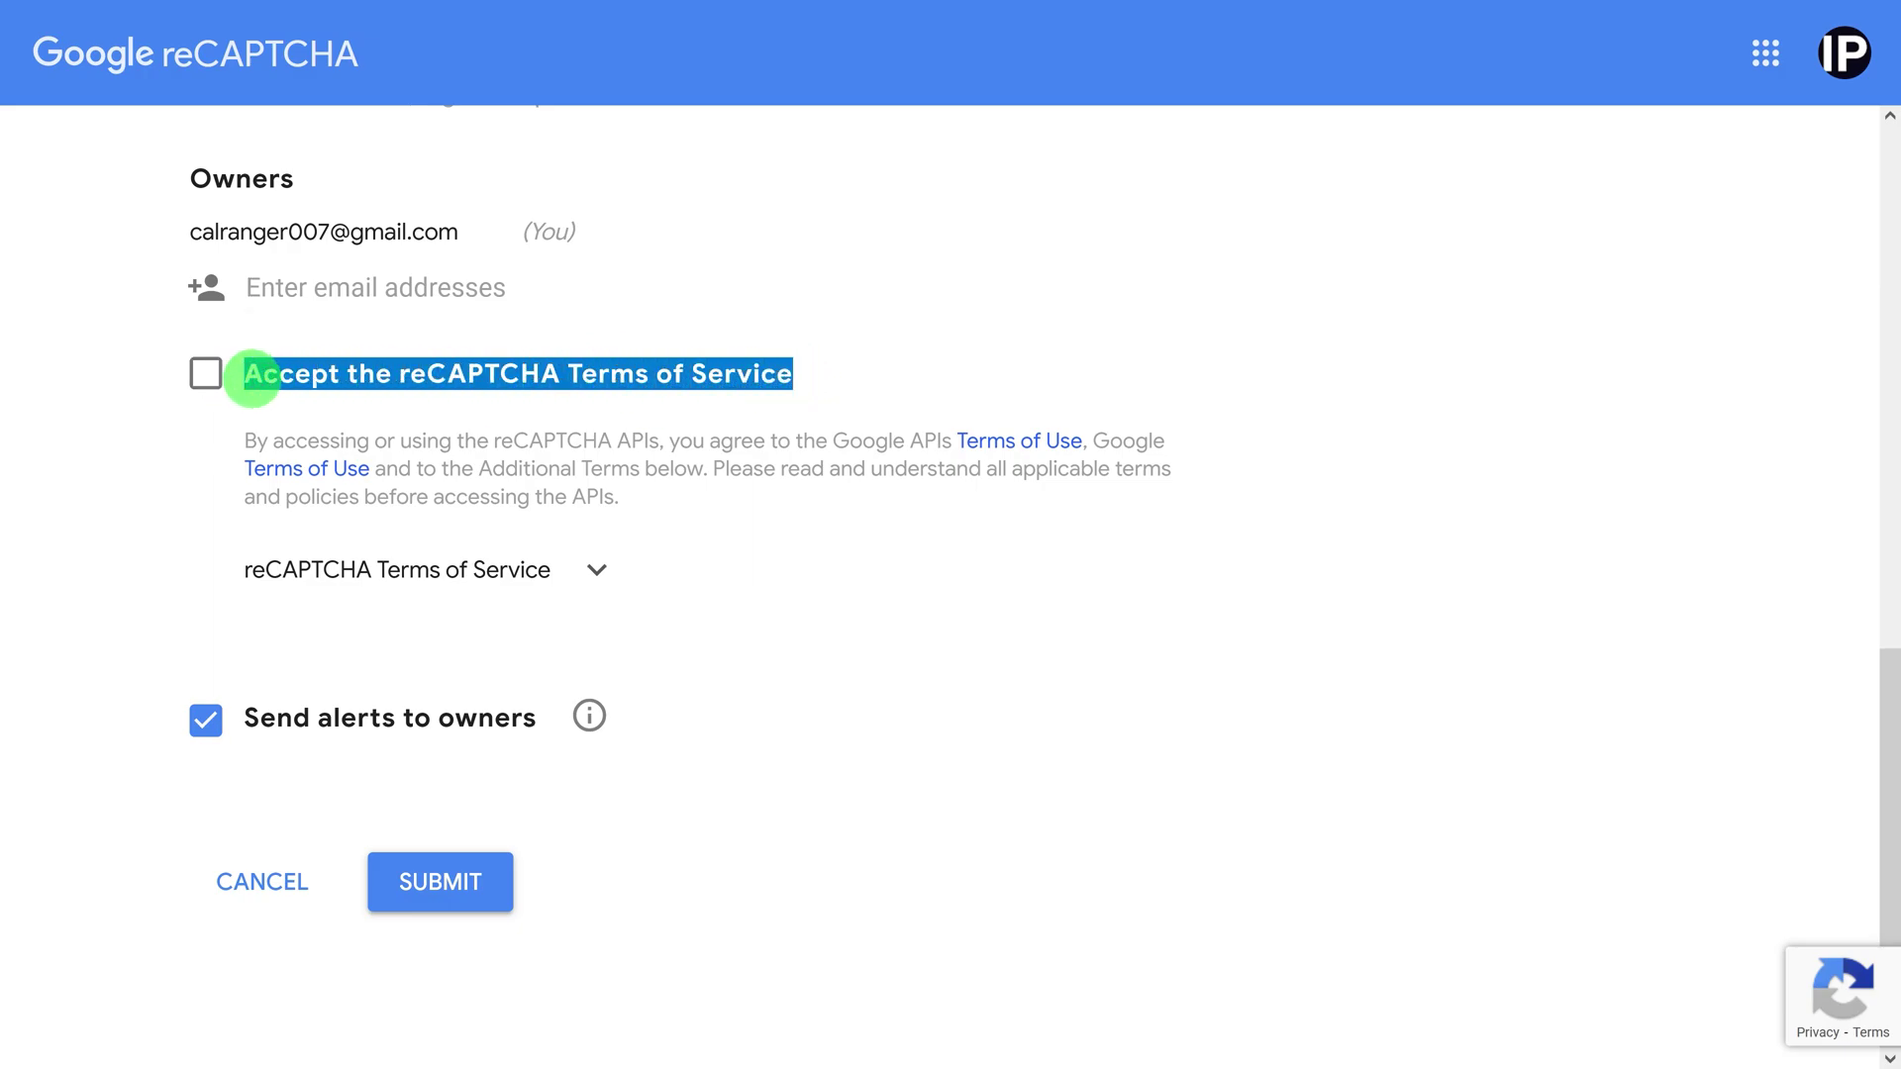
pyautogui.click(206, 373)
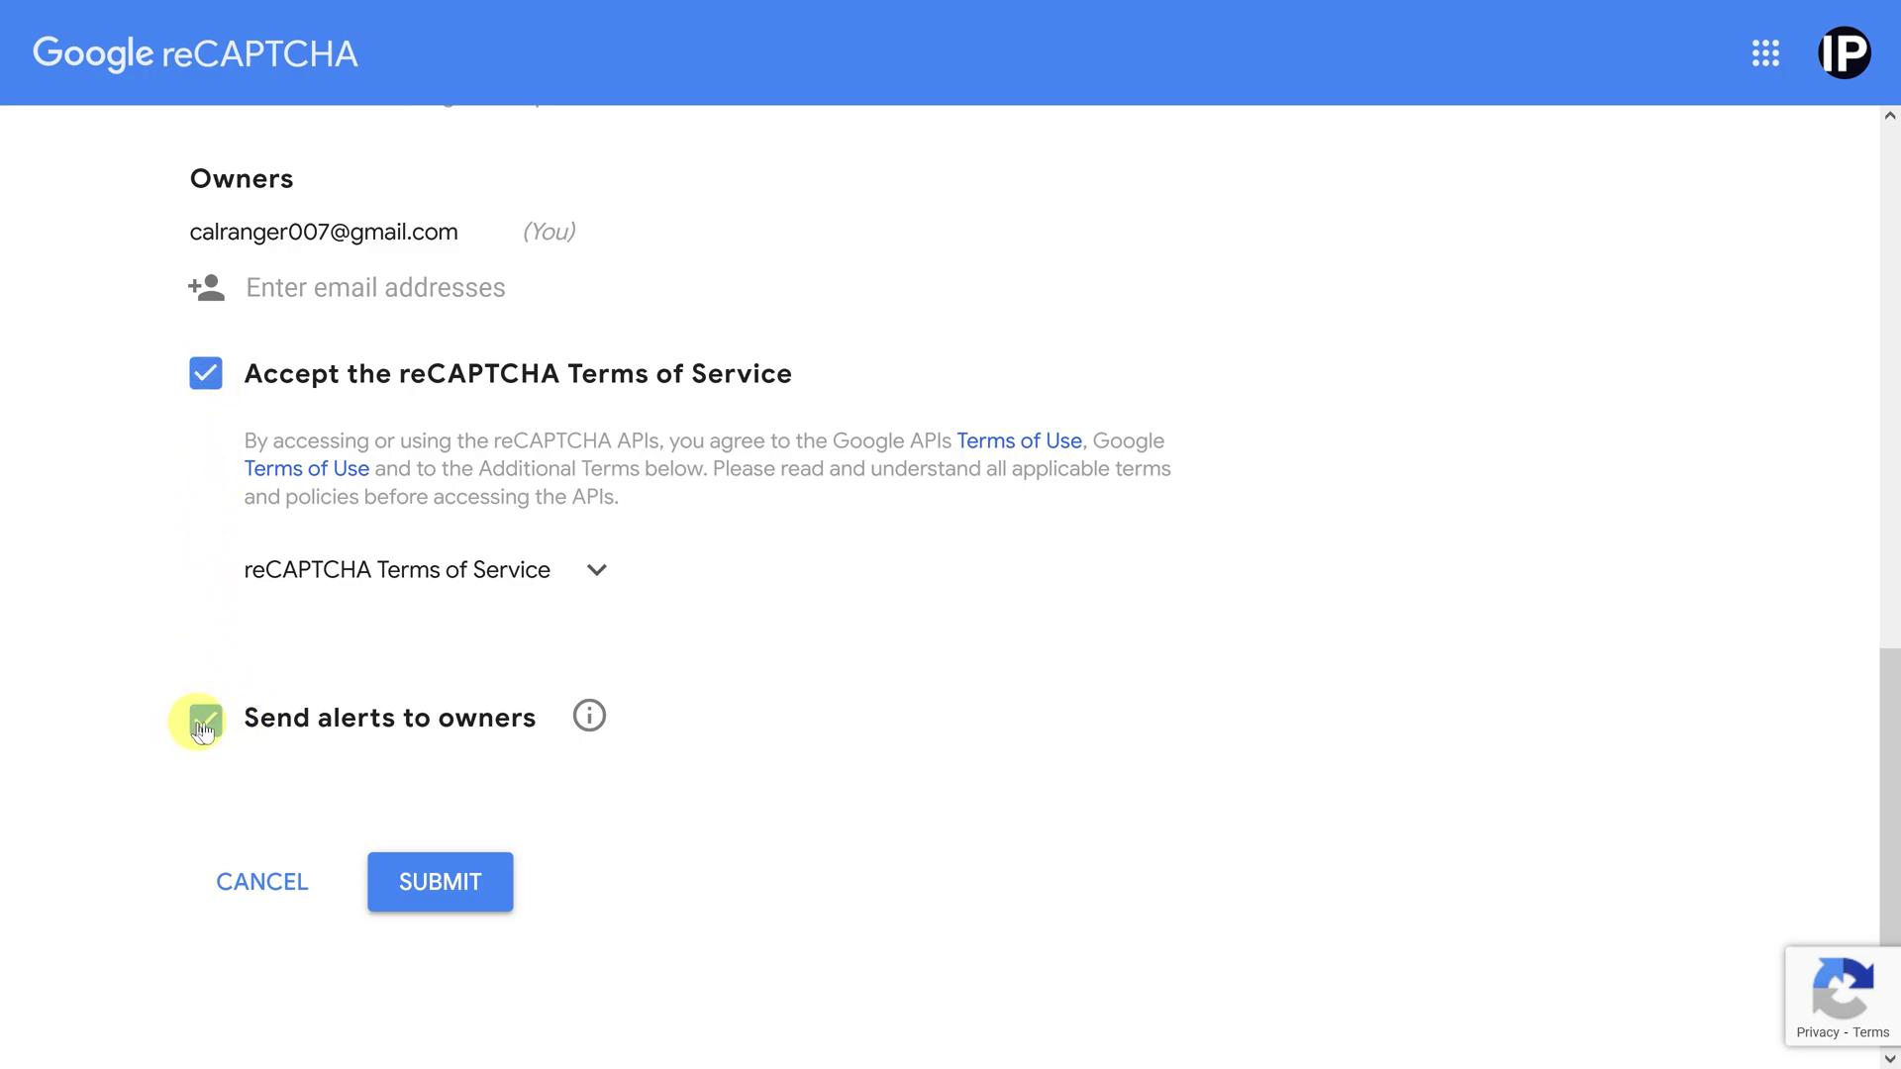
pyautogui.click(417, 889)
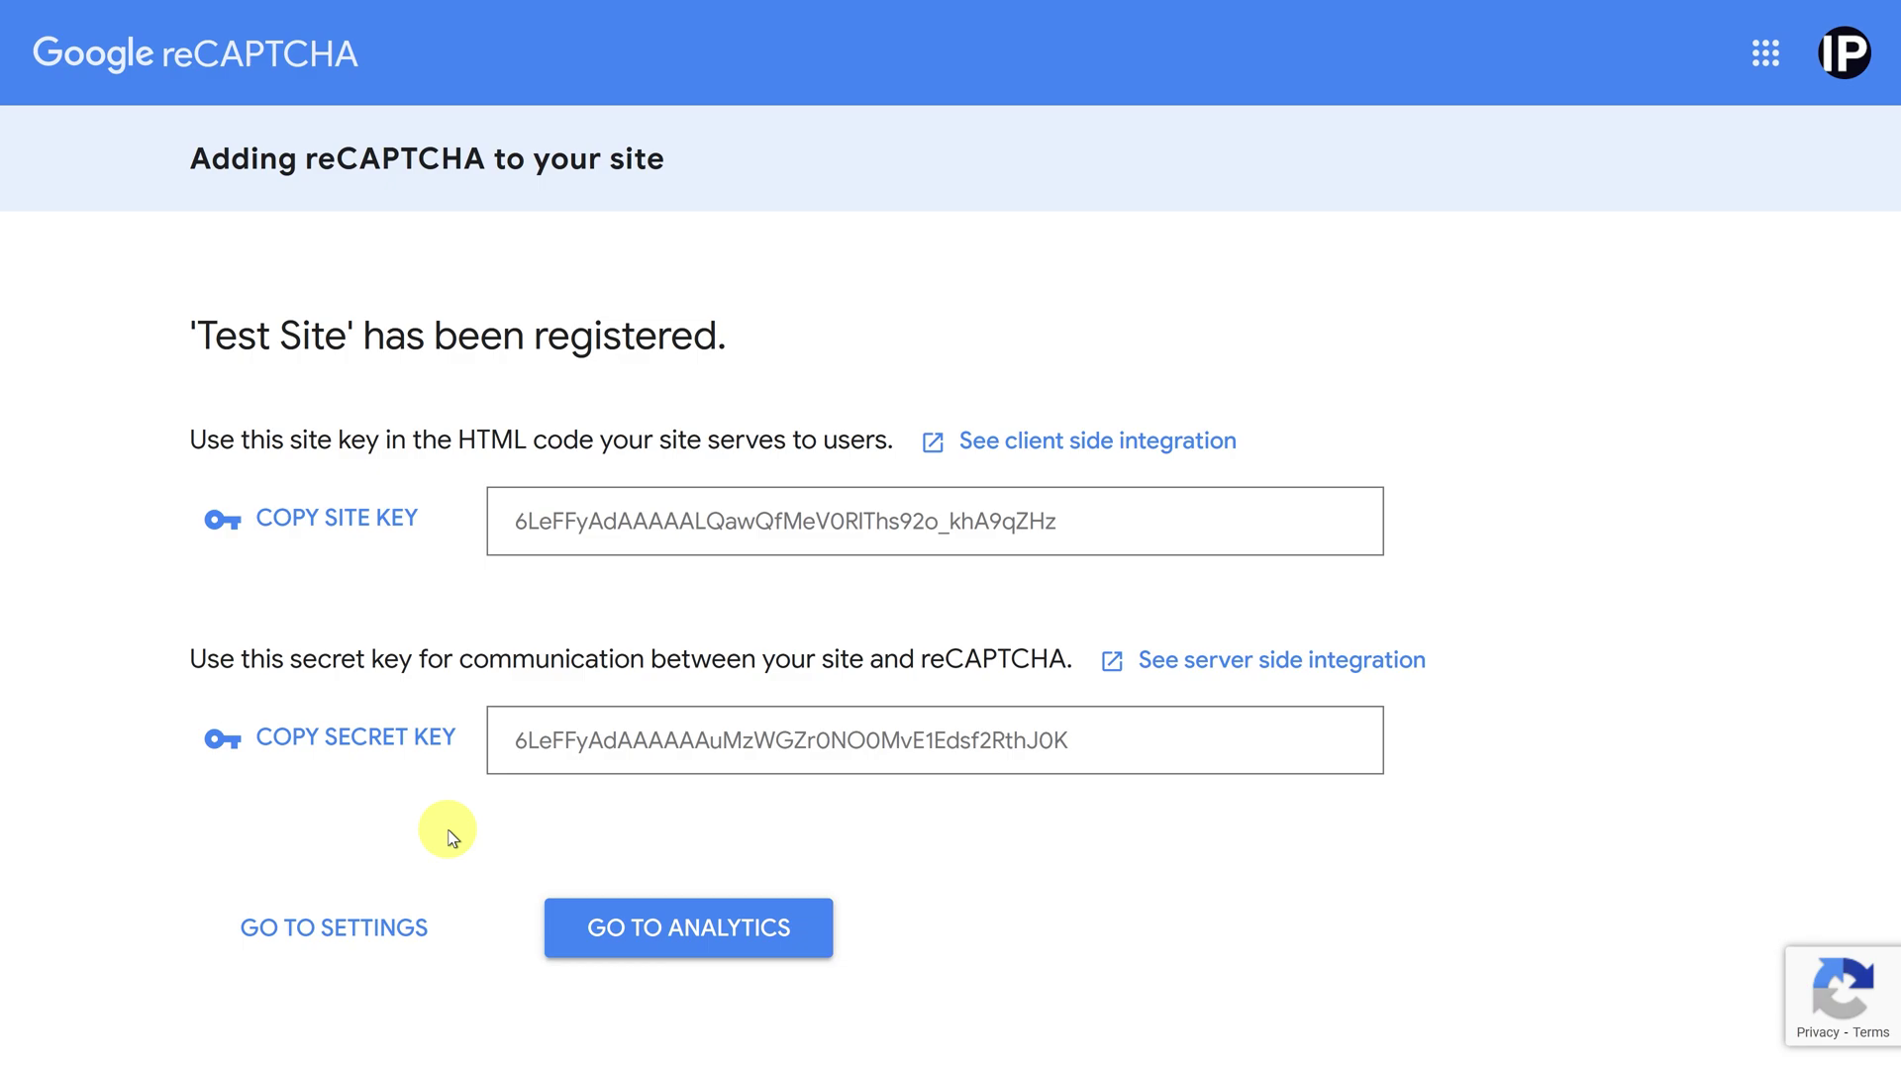
# Copy Test Site's site key and secret key from the confirmation page
pyautogui.click(514, 518)
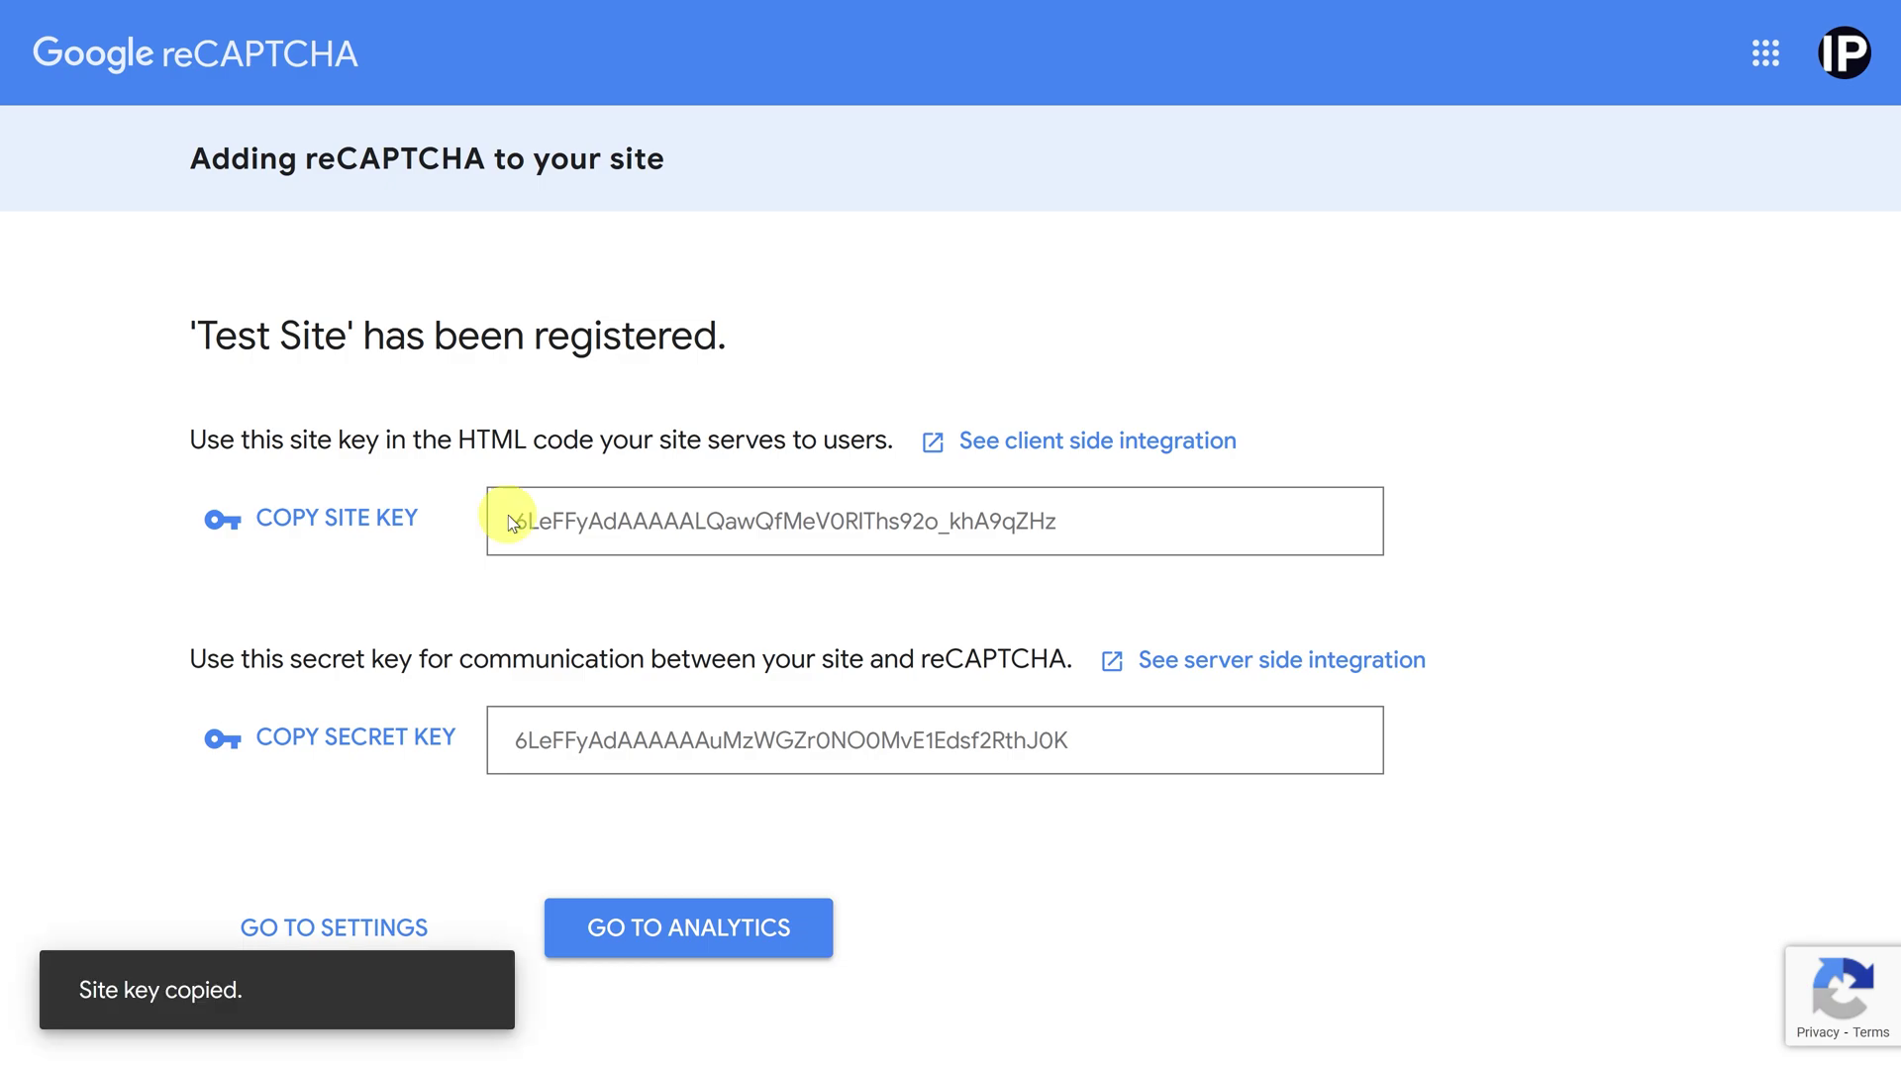
pyautogui.moveTo(513, 518); pyautogui.dragTo(1043, 518)
pyautogui.click(520, 741)
pyautogui.moveTo(519, 741); pyautogui.dragTo(1086, 741)
pyautogui.click(521, 525)
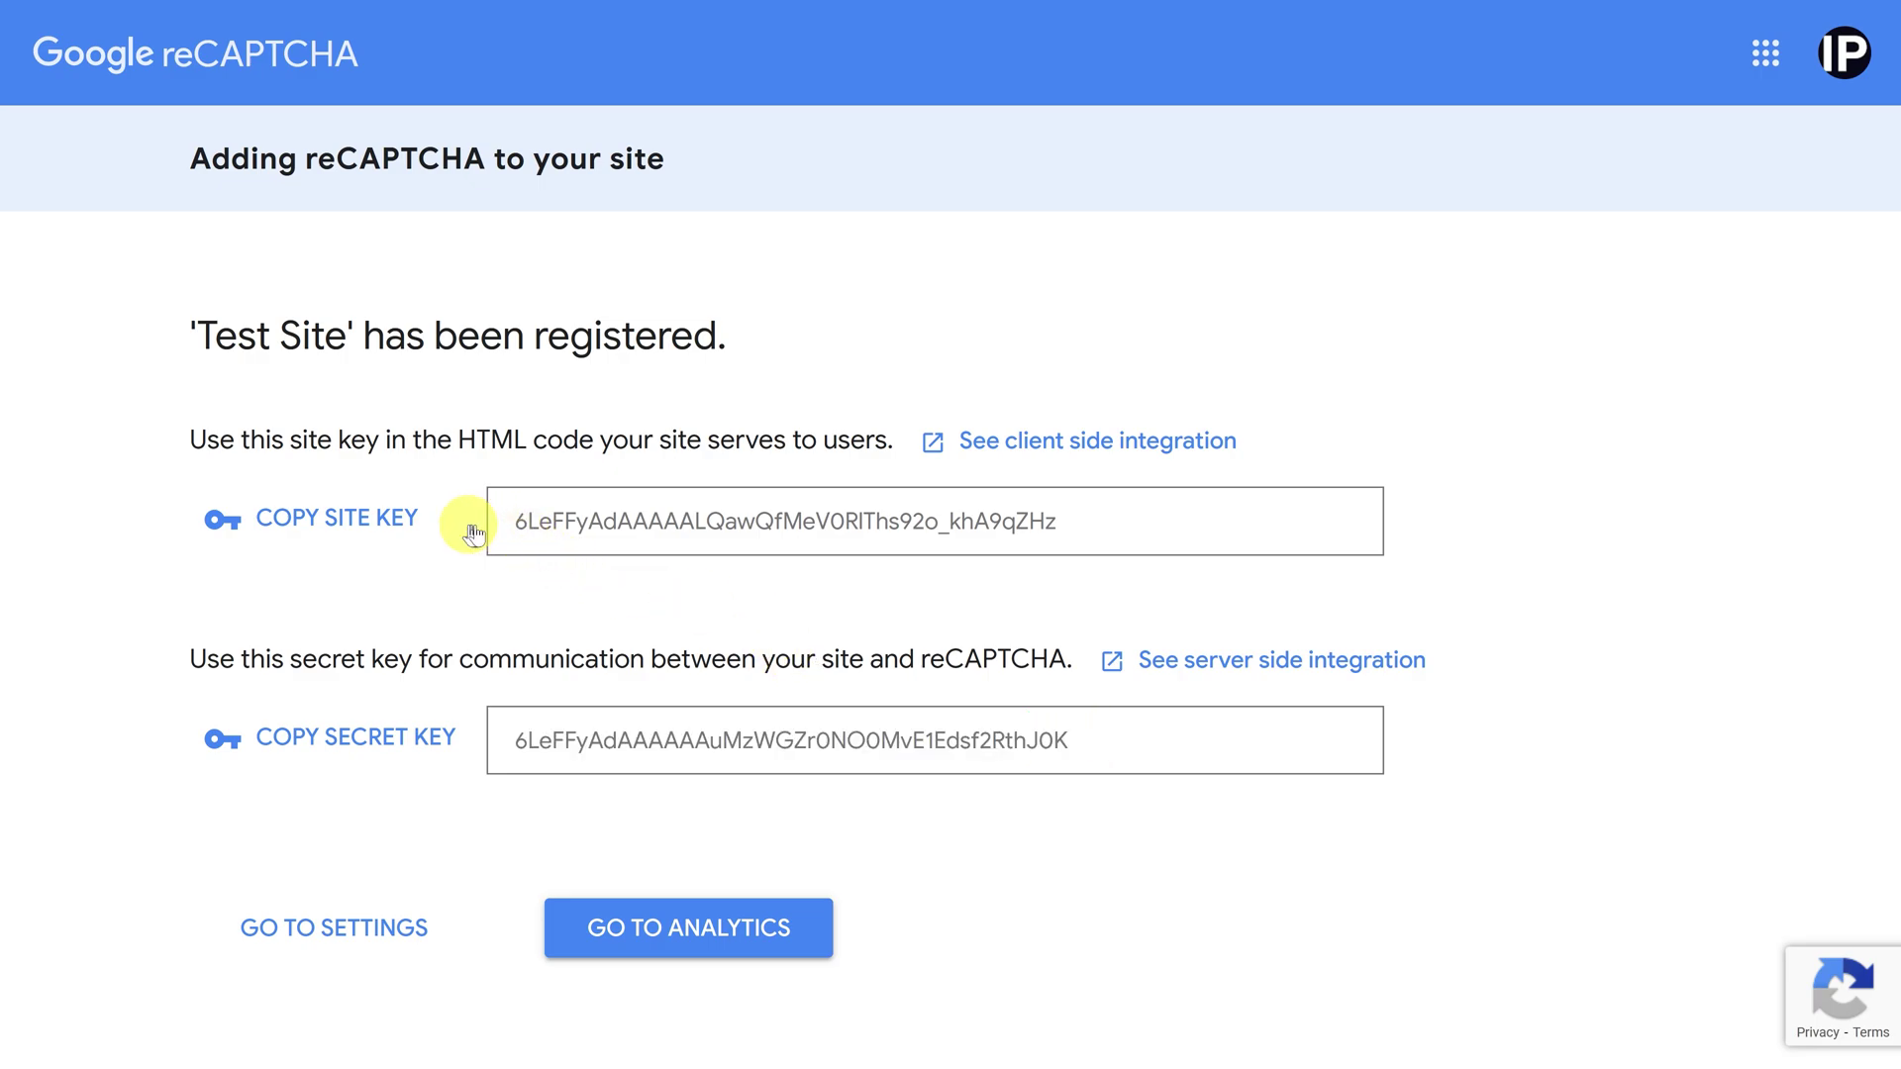
pyautogui.click(315, 522)
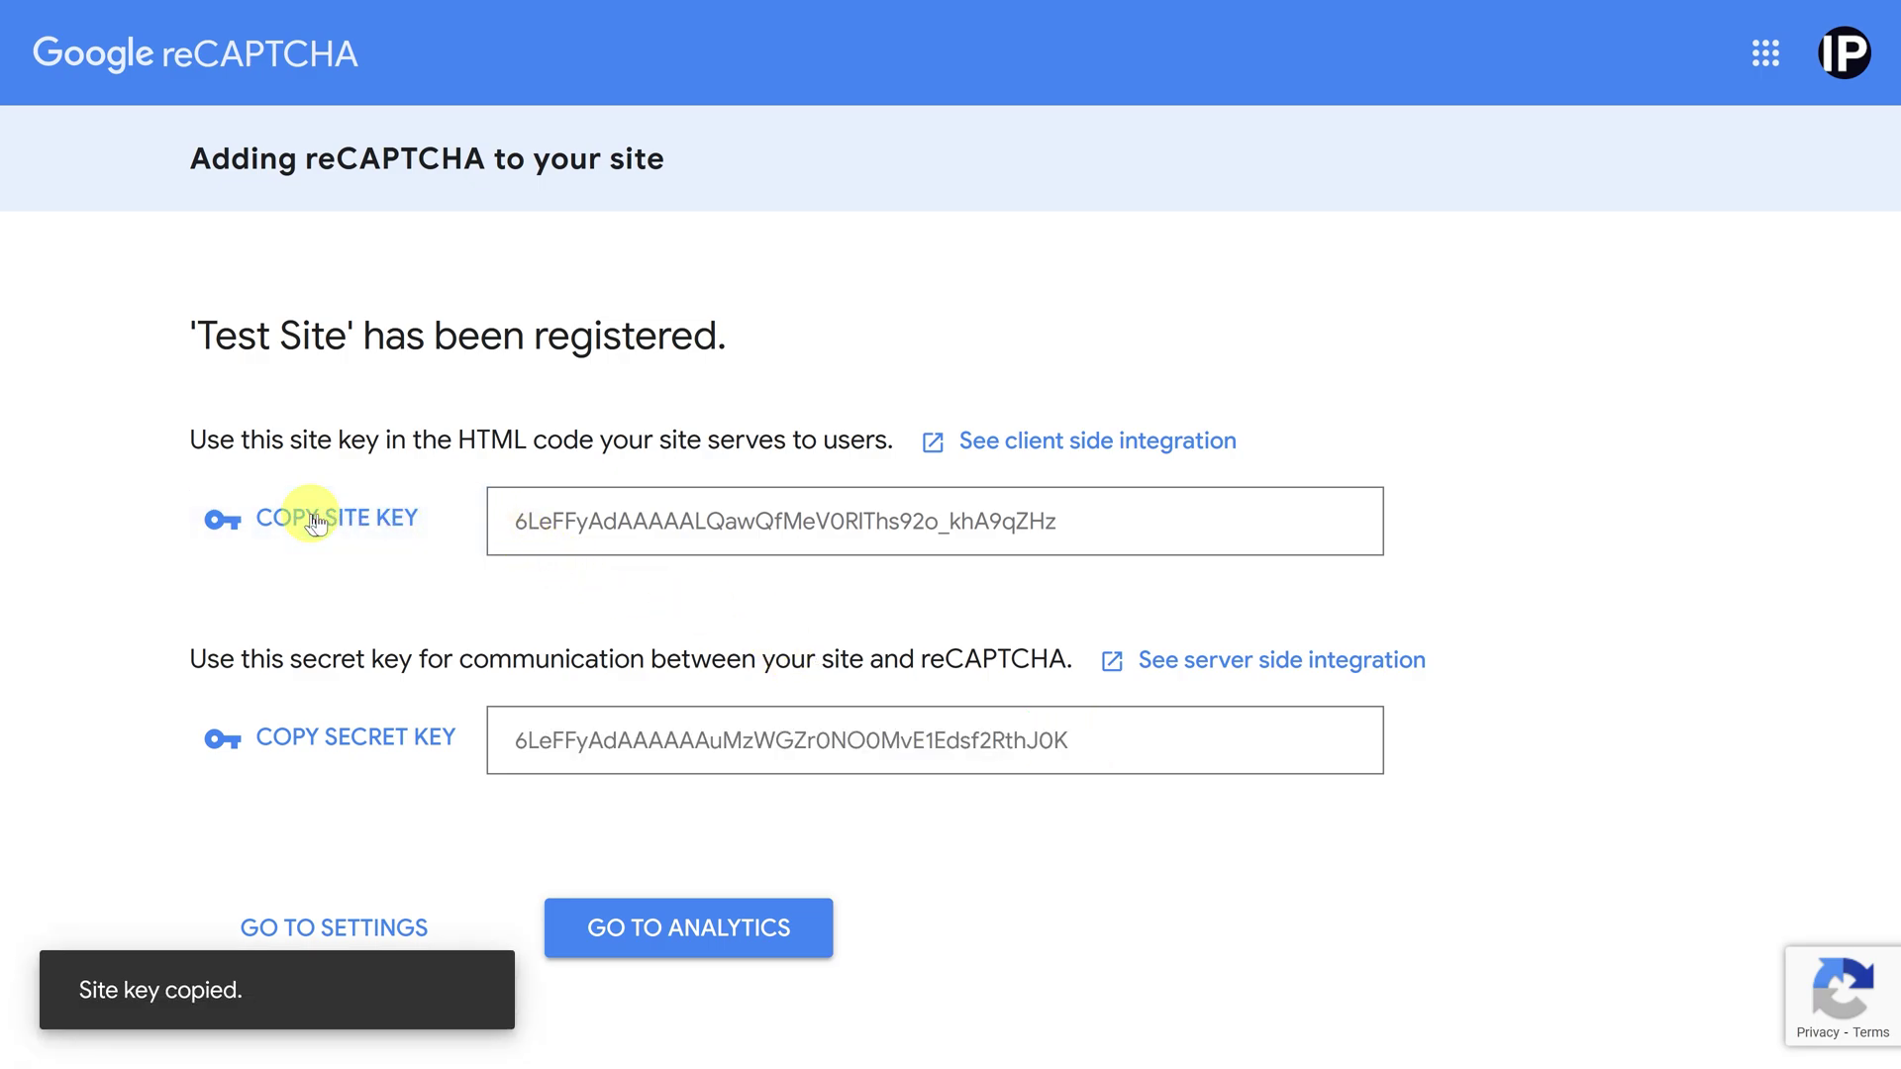
pyautogui.click(288, 747)
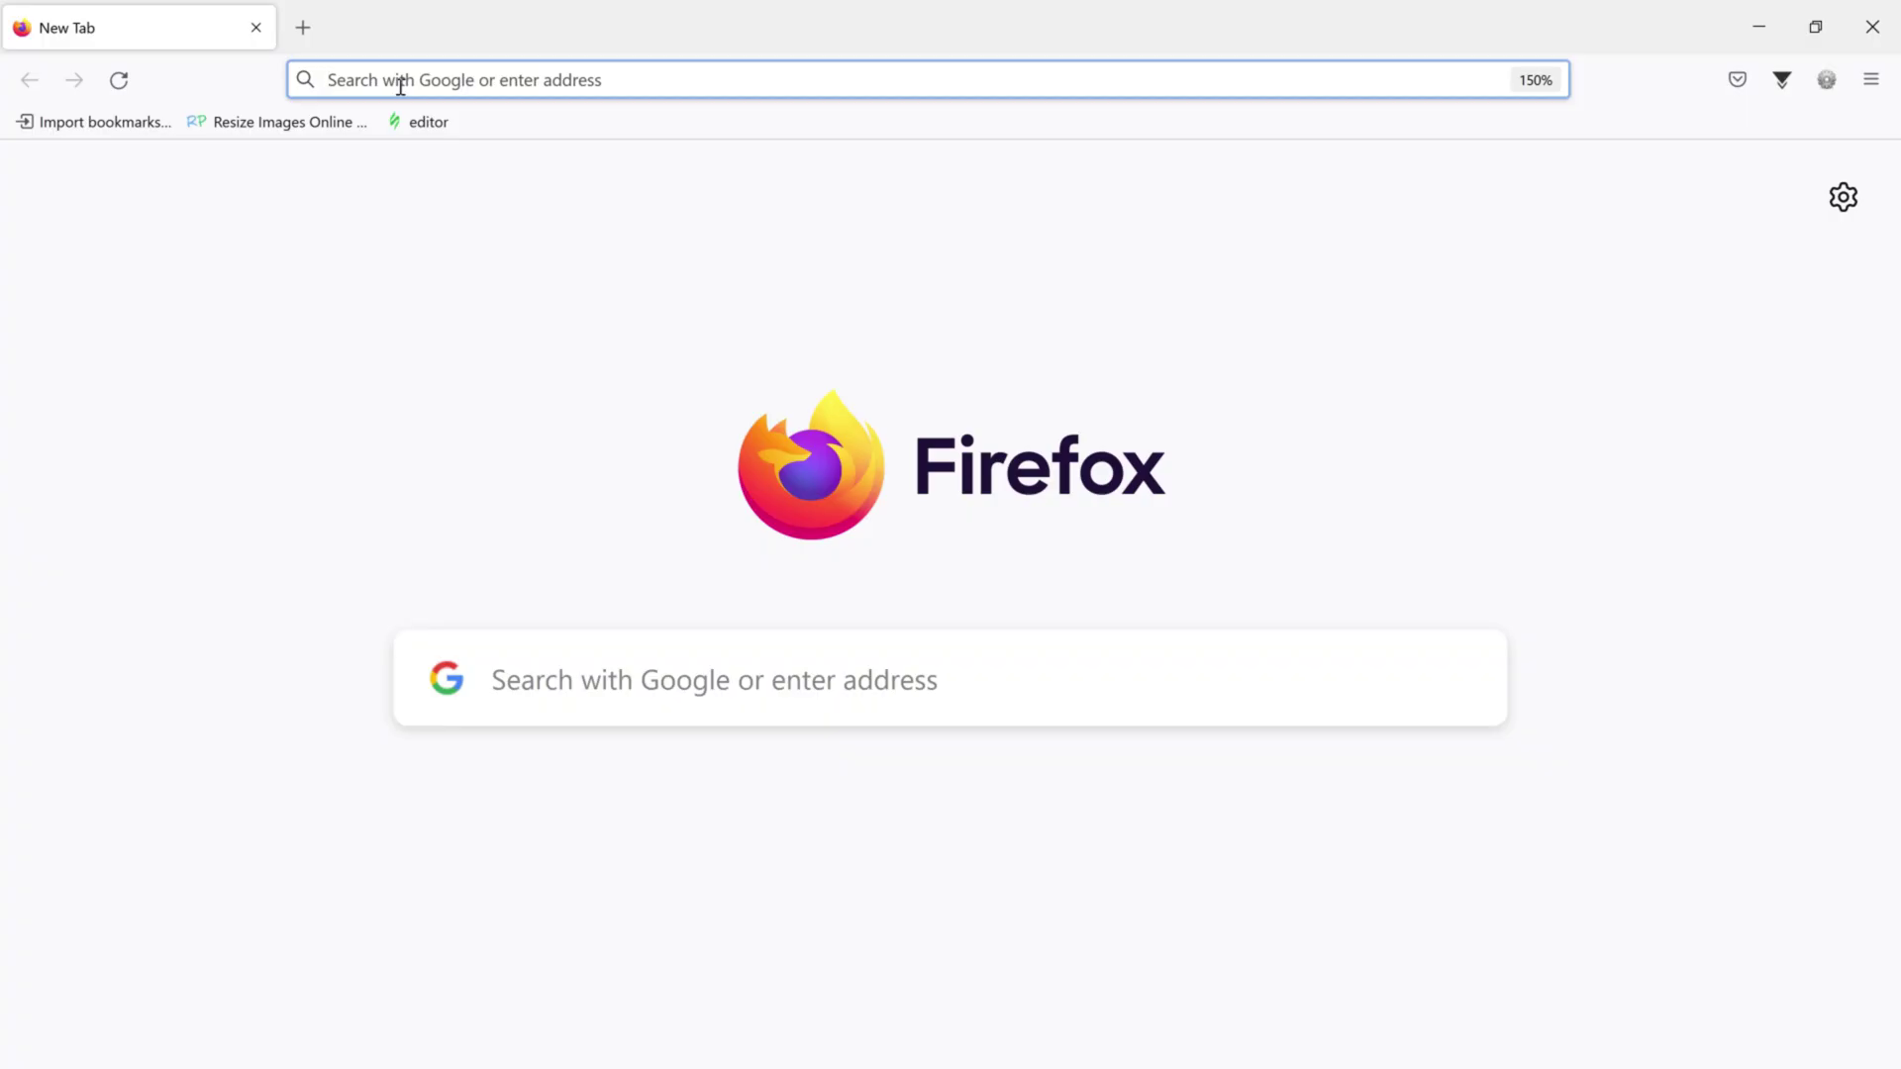
# In a new tab, reach the reCAPTCHA Admin Console and select Test Site from the site list
pyautogui.write('https://www.google.com/recaptcha/about/')
pyautogui.press('Return')
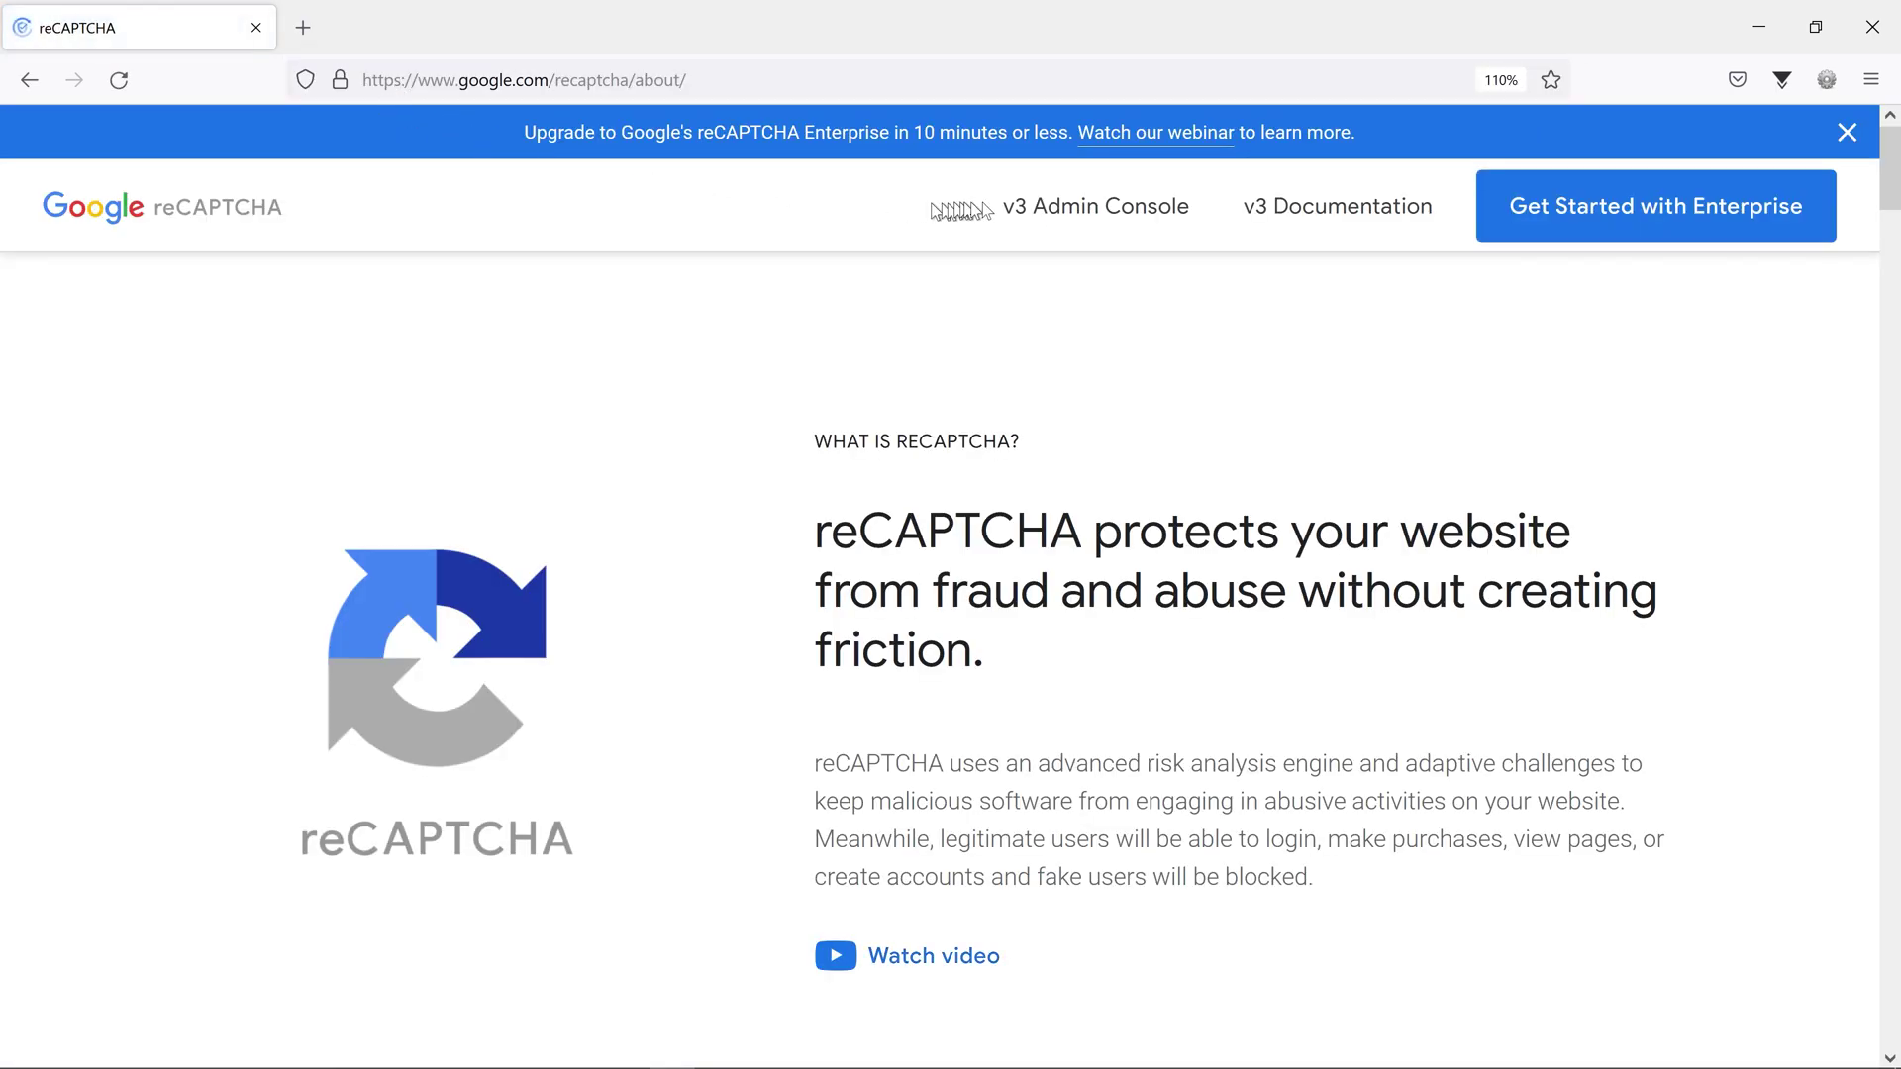
pyautogui.click(1072, 206)
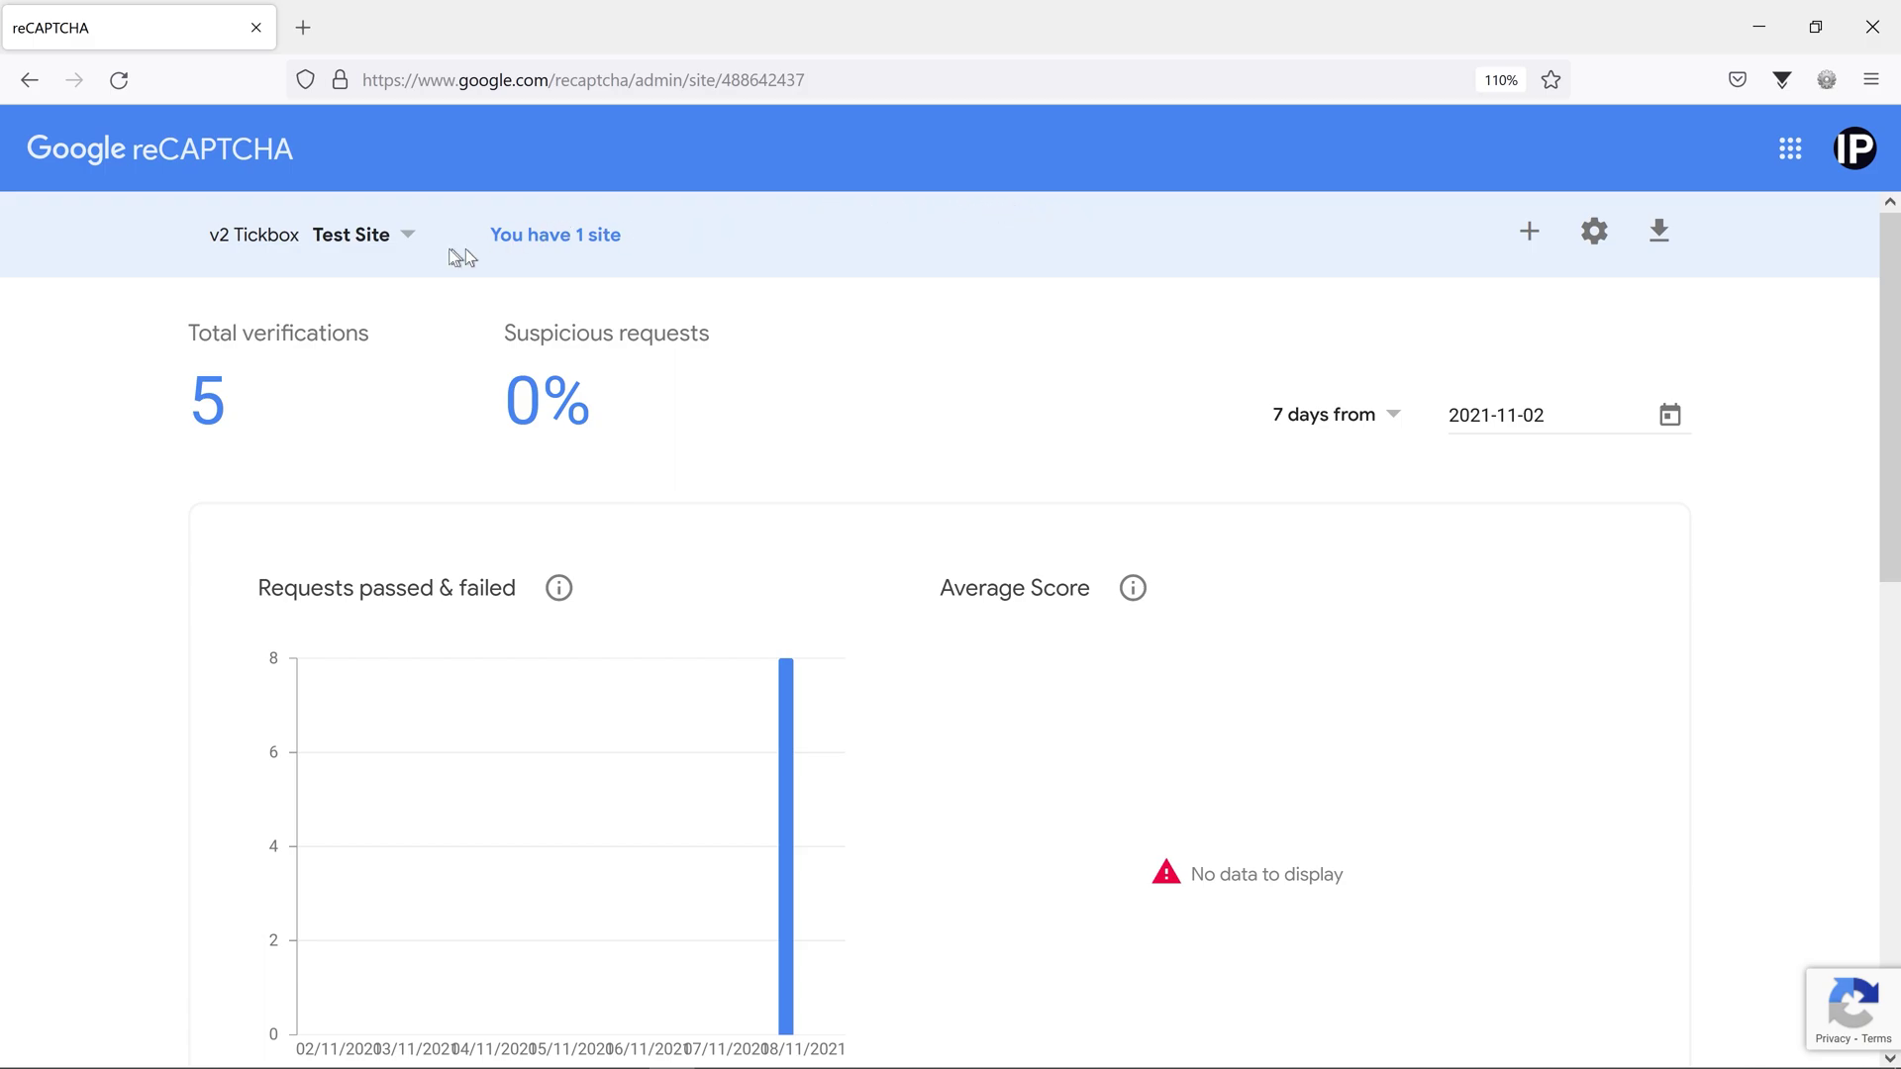
pyautogui.click(392, 240)
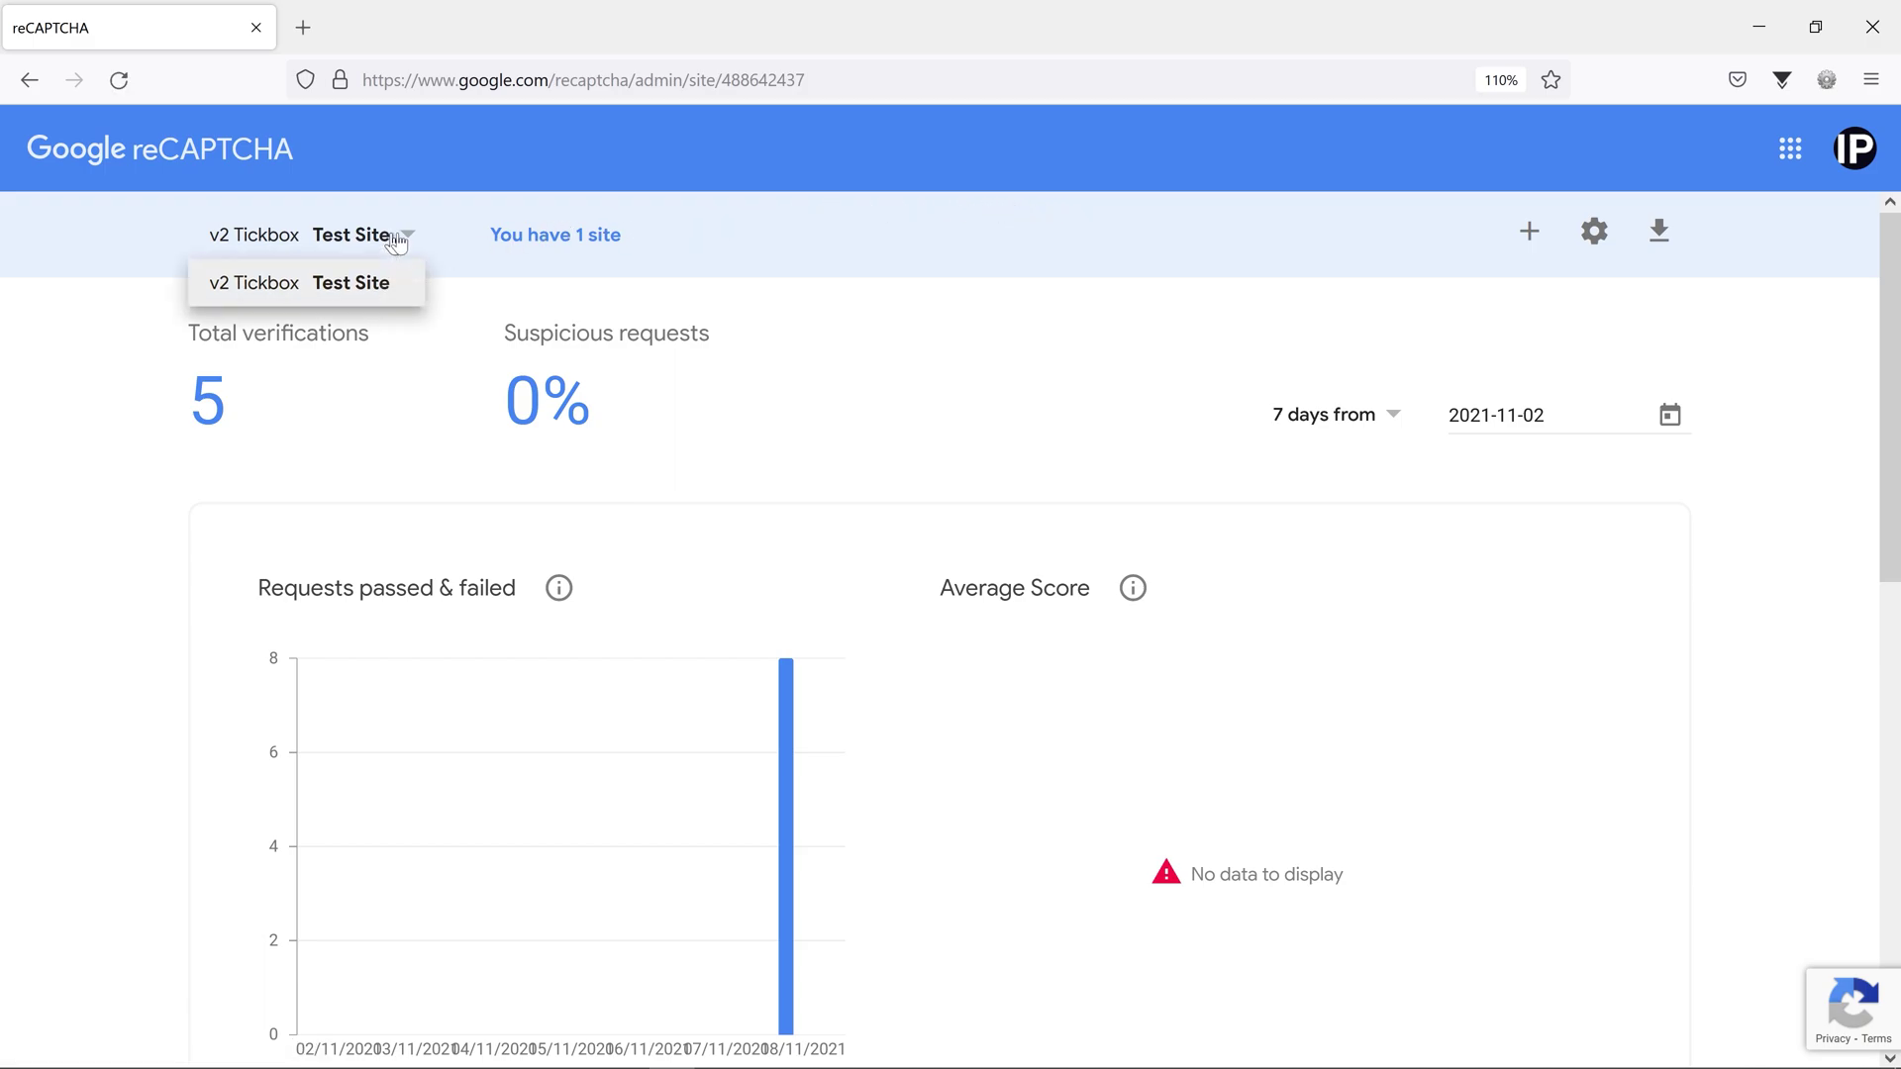
pyautogui.click(297, 285)
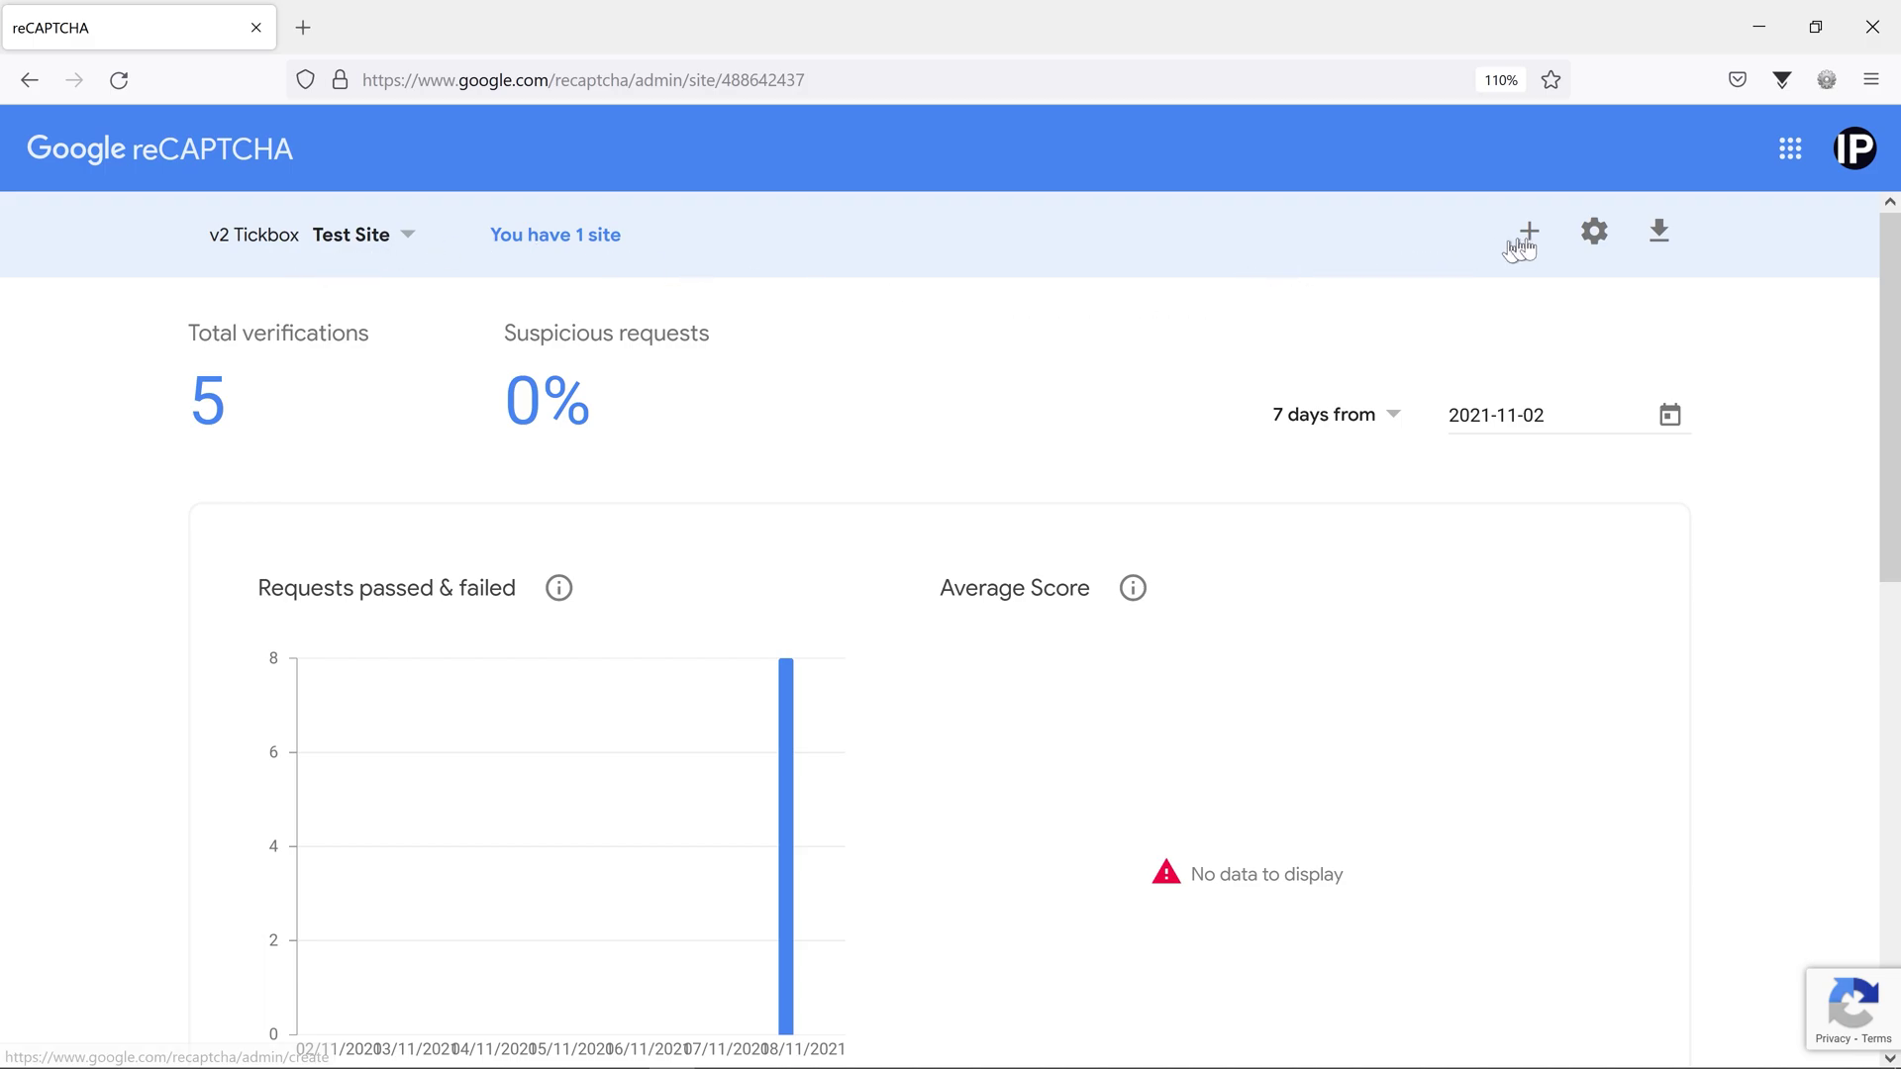
# Open Test Site's settings and expand the reCAPTCHA keys section to view both keys
pyautogui.click(1588, 233)
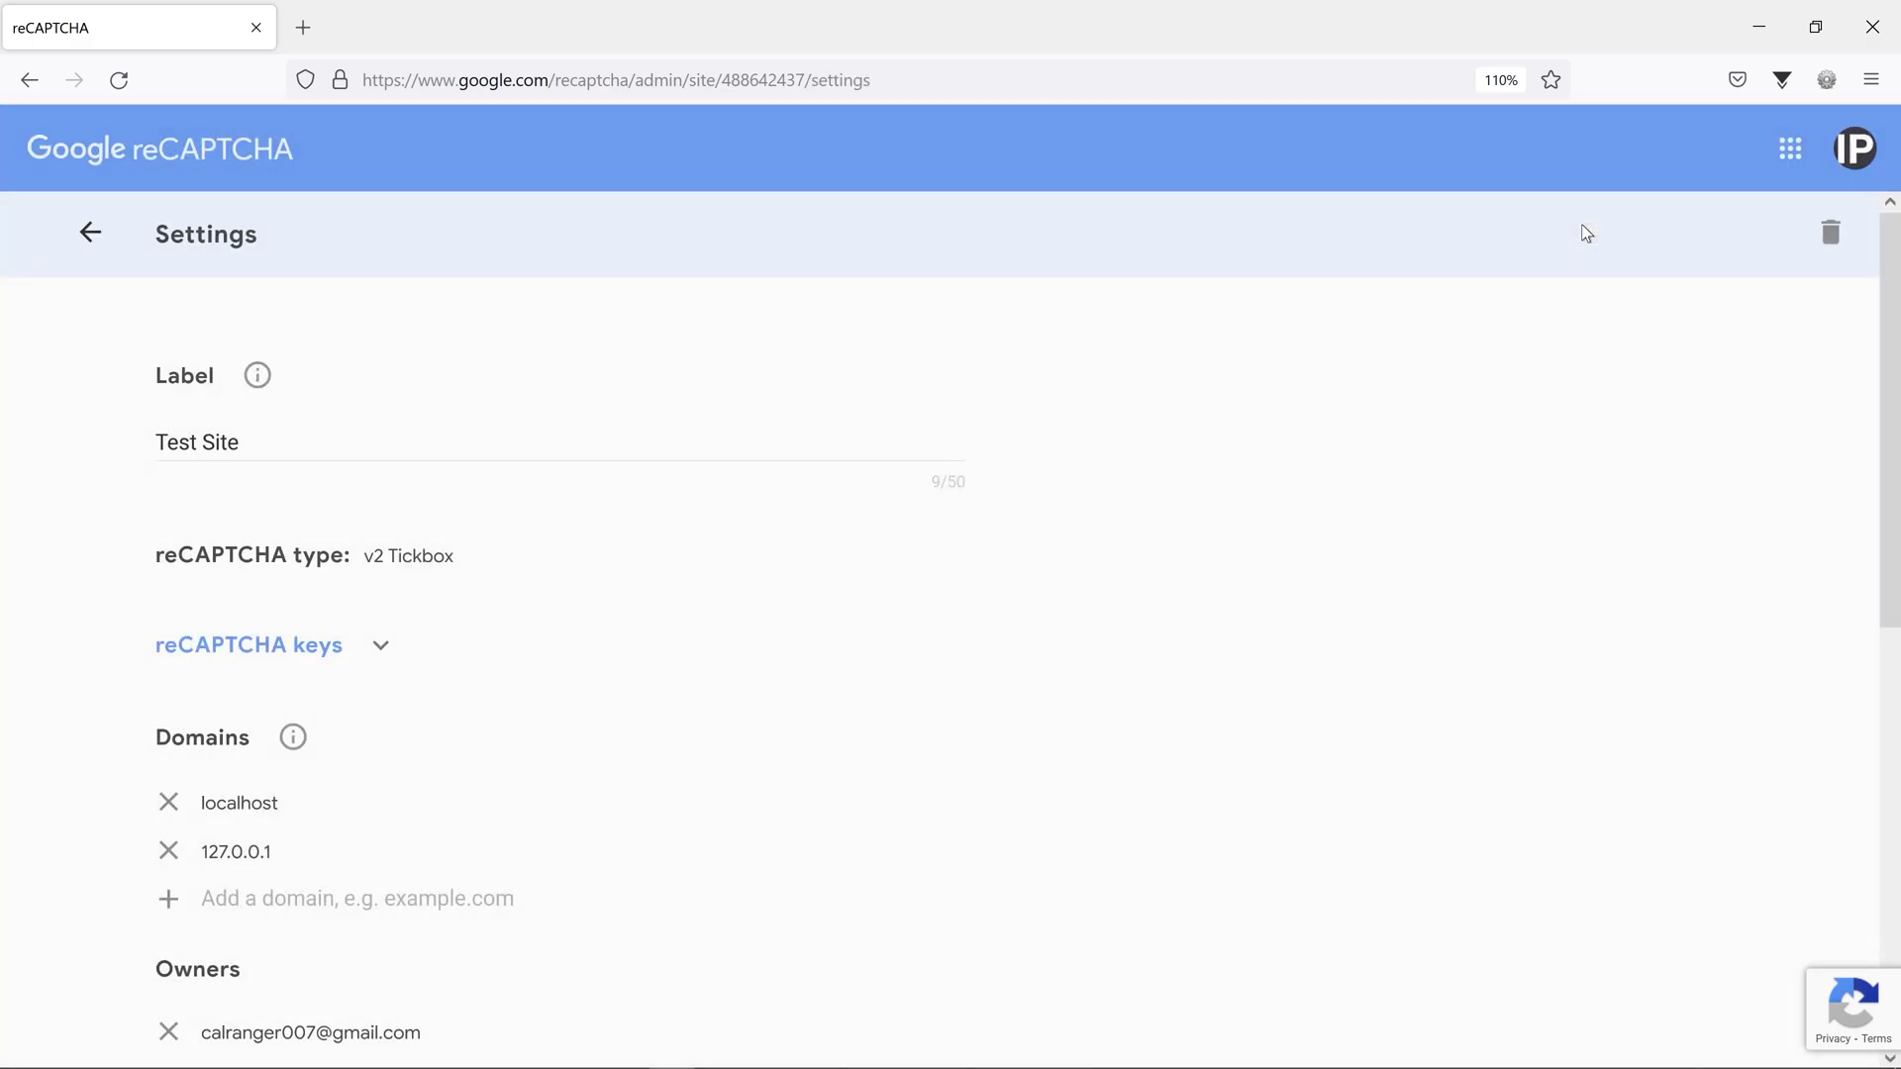
pyautogui.scroll(-6, 421, 584)
pyautogui.scroll(8, 412, 627)
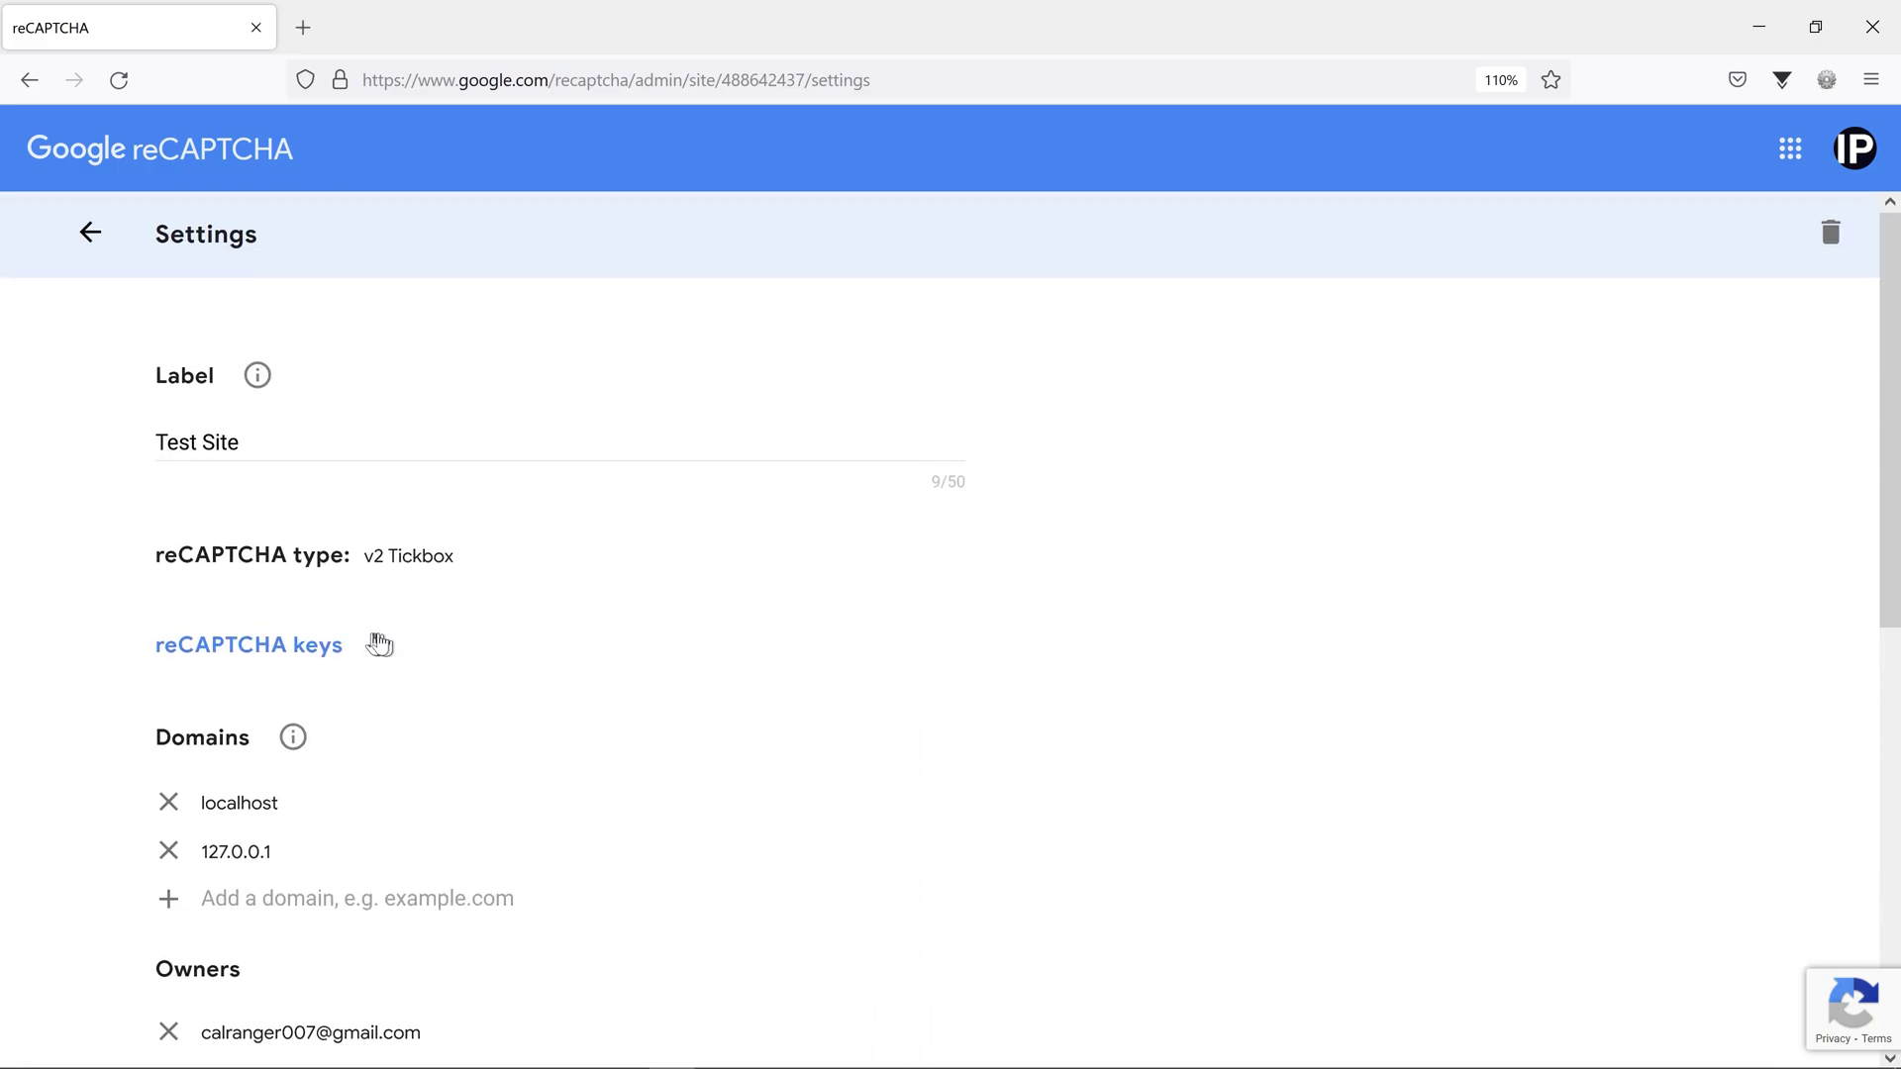
pyautogui.click(294, 646)
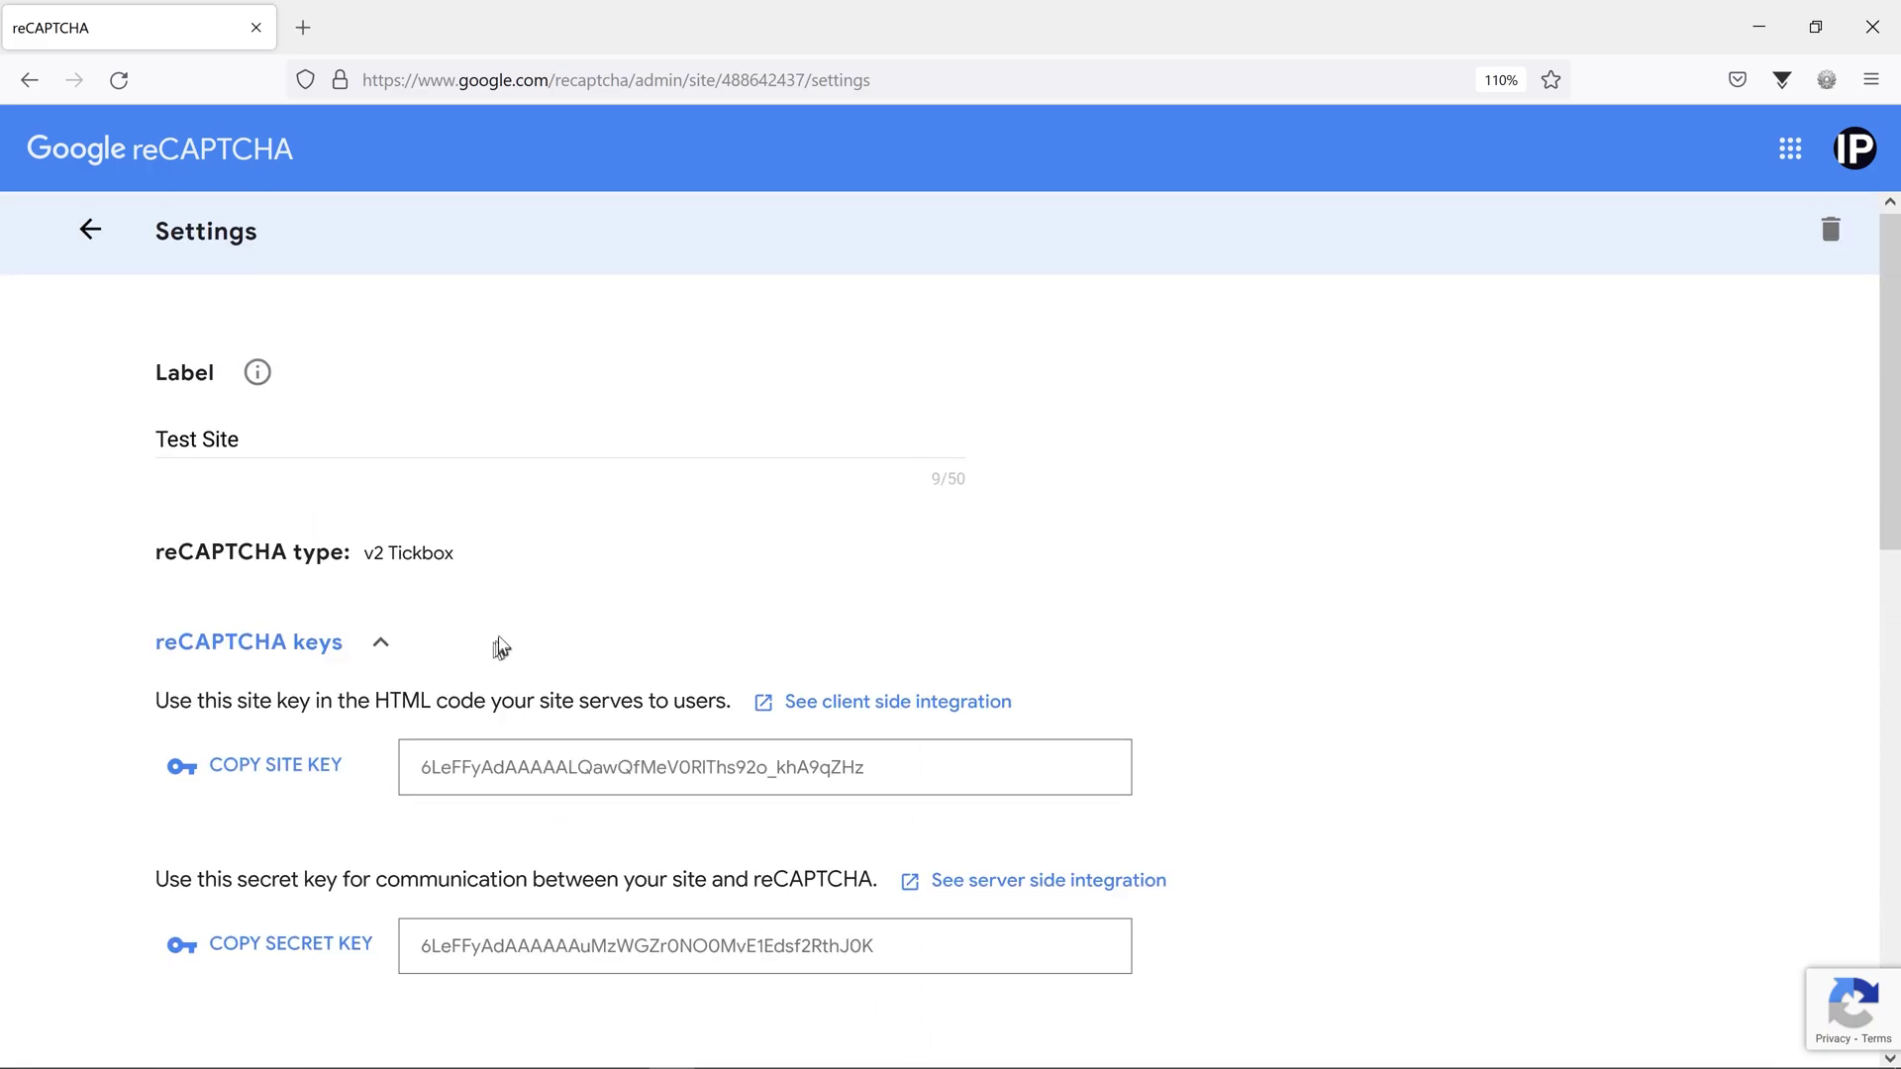
pyautogui.scroll(-3, 501, 644)
pyautogui.moveTo(416, 481); pyautogui.dragTo(903, 507)
pyautogui.moveTo(415, 663); pyautogui.dragTo(969, 727)
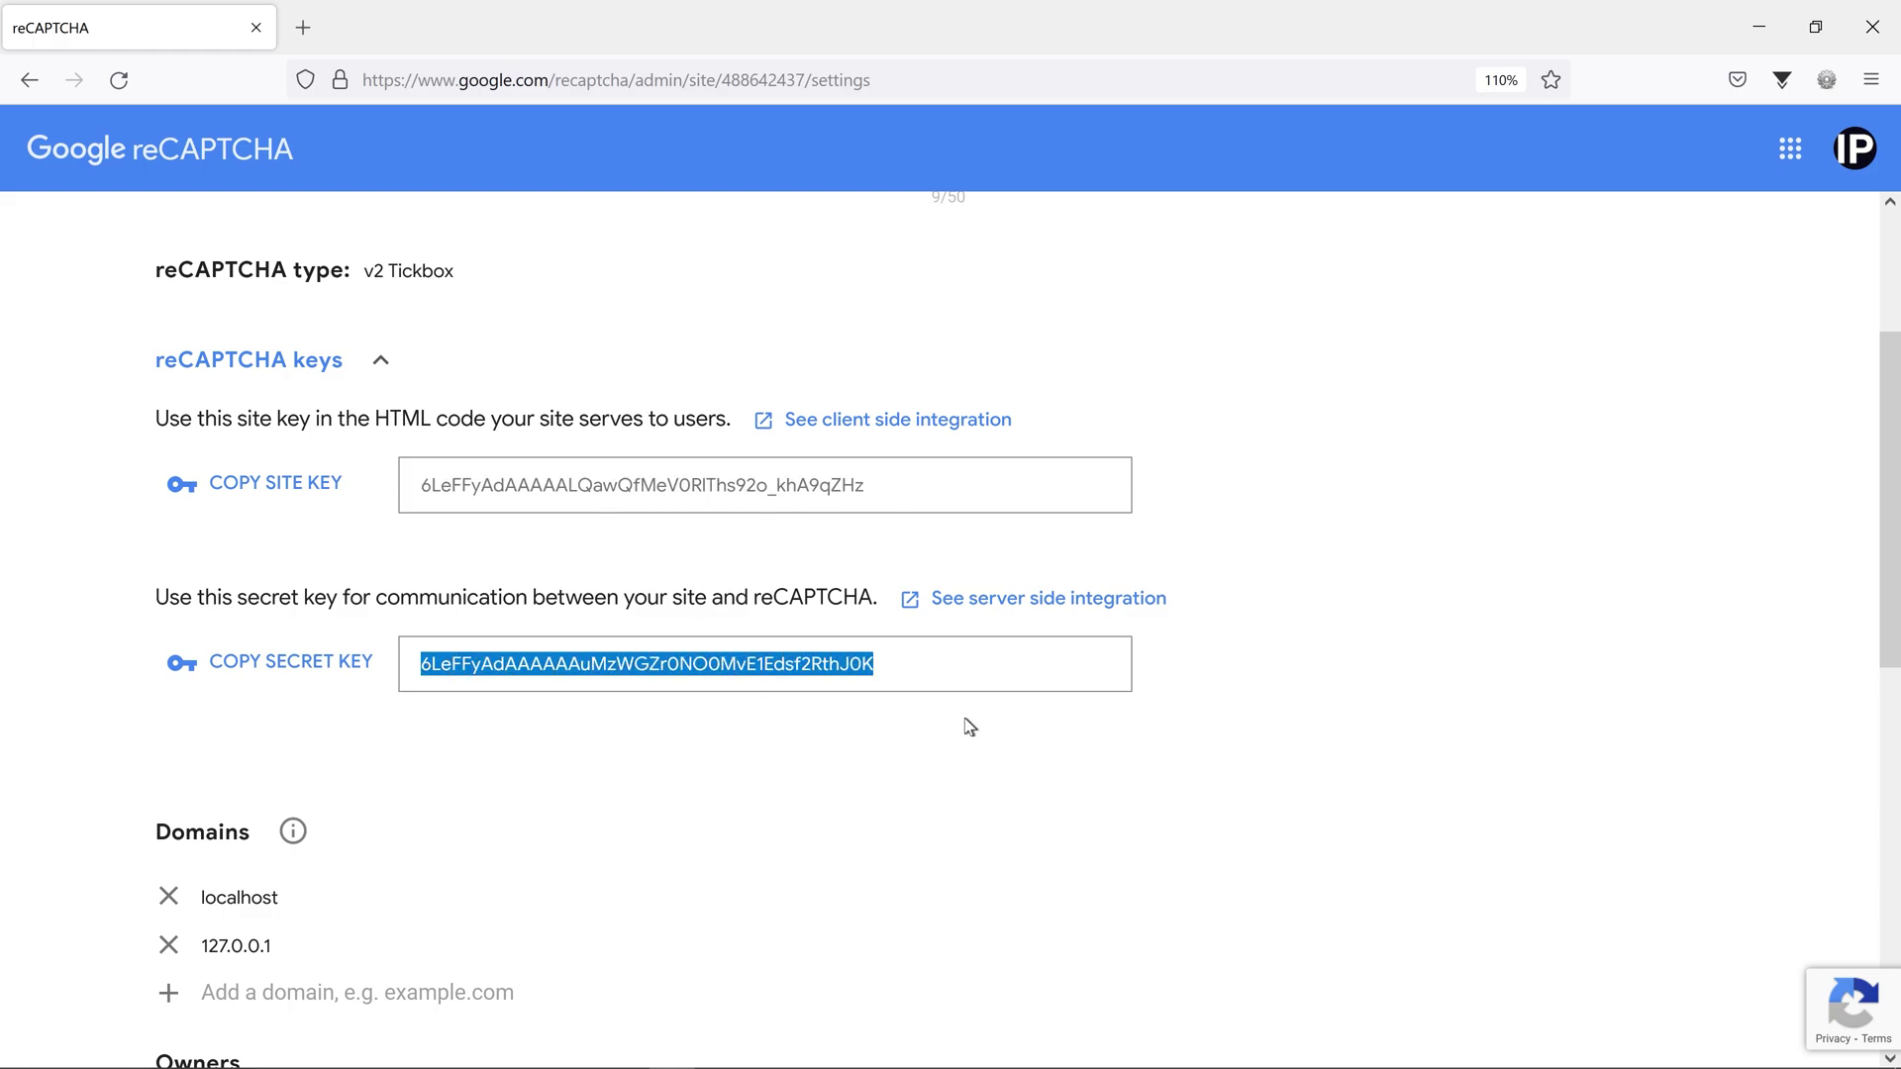
pyautogui.click(875, 750)
pyautogui.scroll(3, 877, 750)
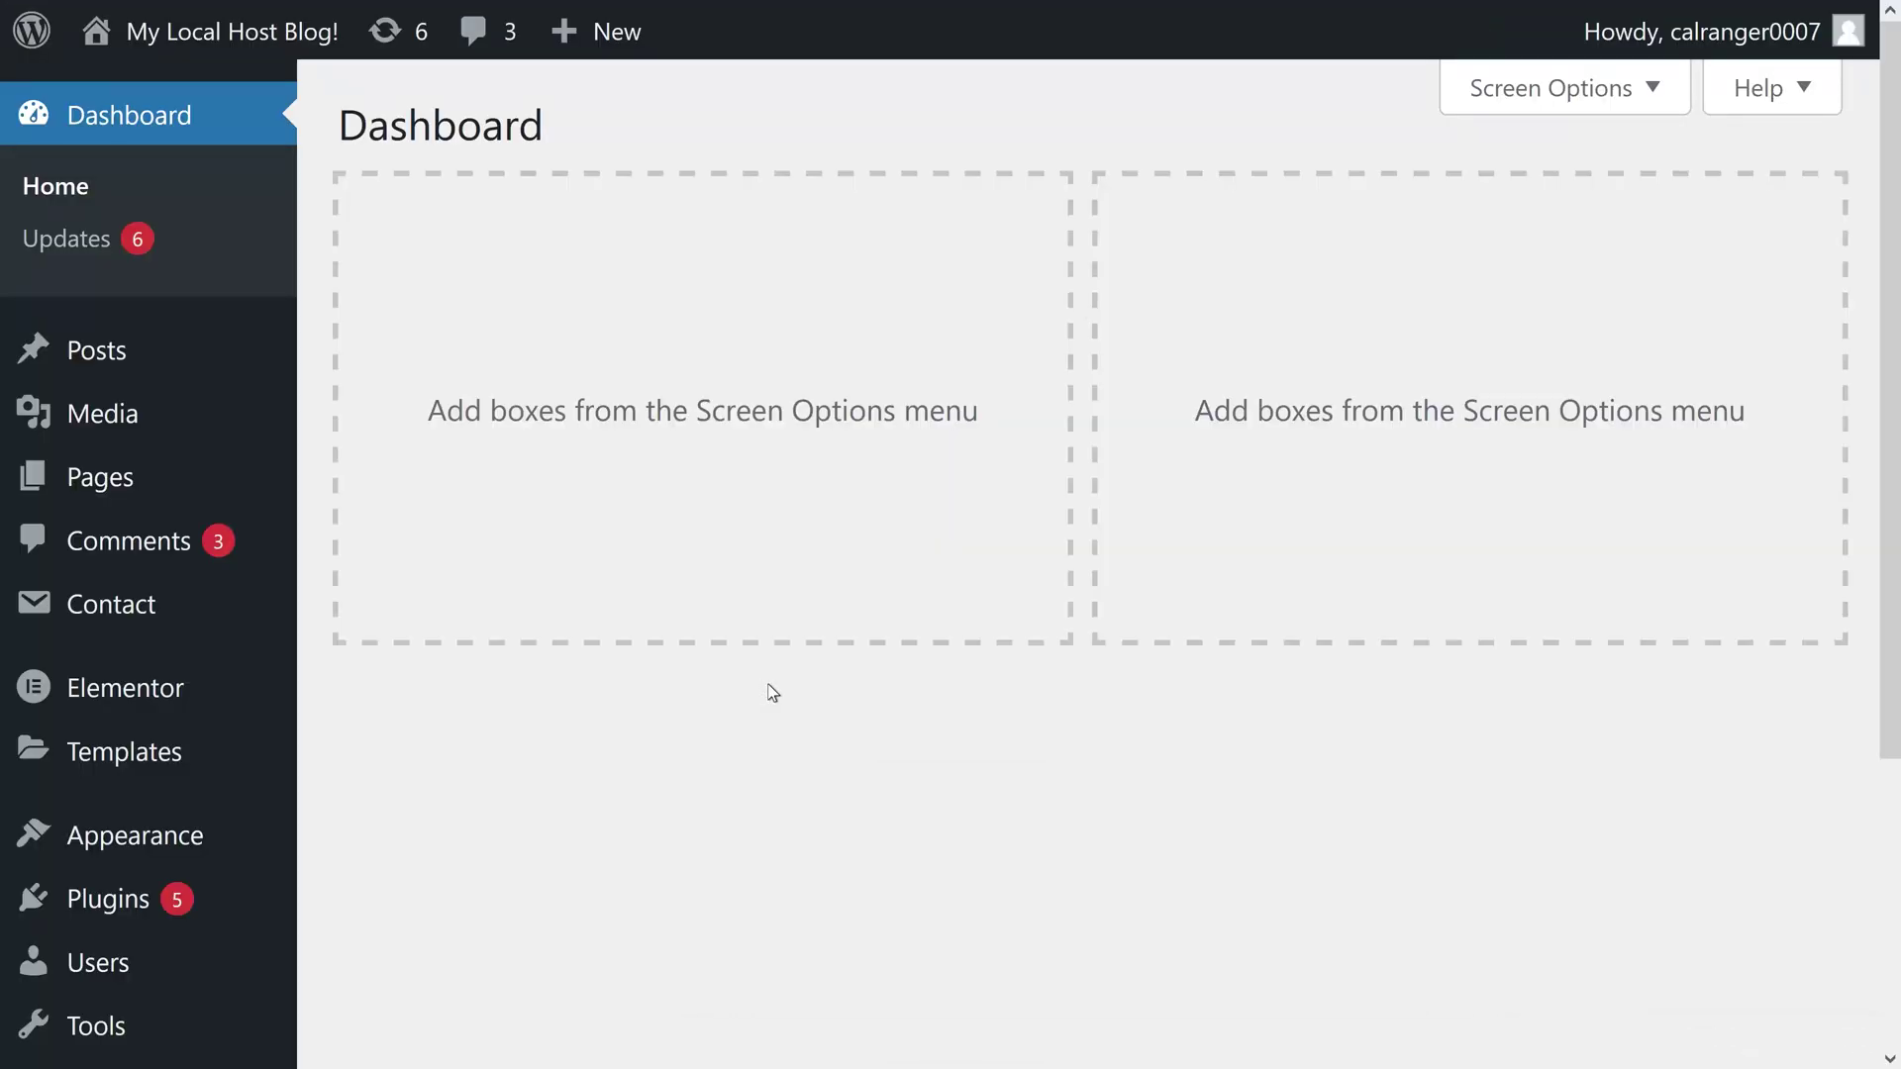
# Return to Contact Form 7's Integration page and start the reCAPTCHA setup again
pyautogui.moveTo(154, 621)
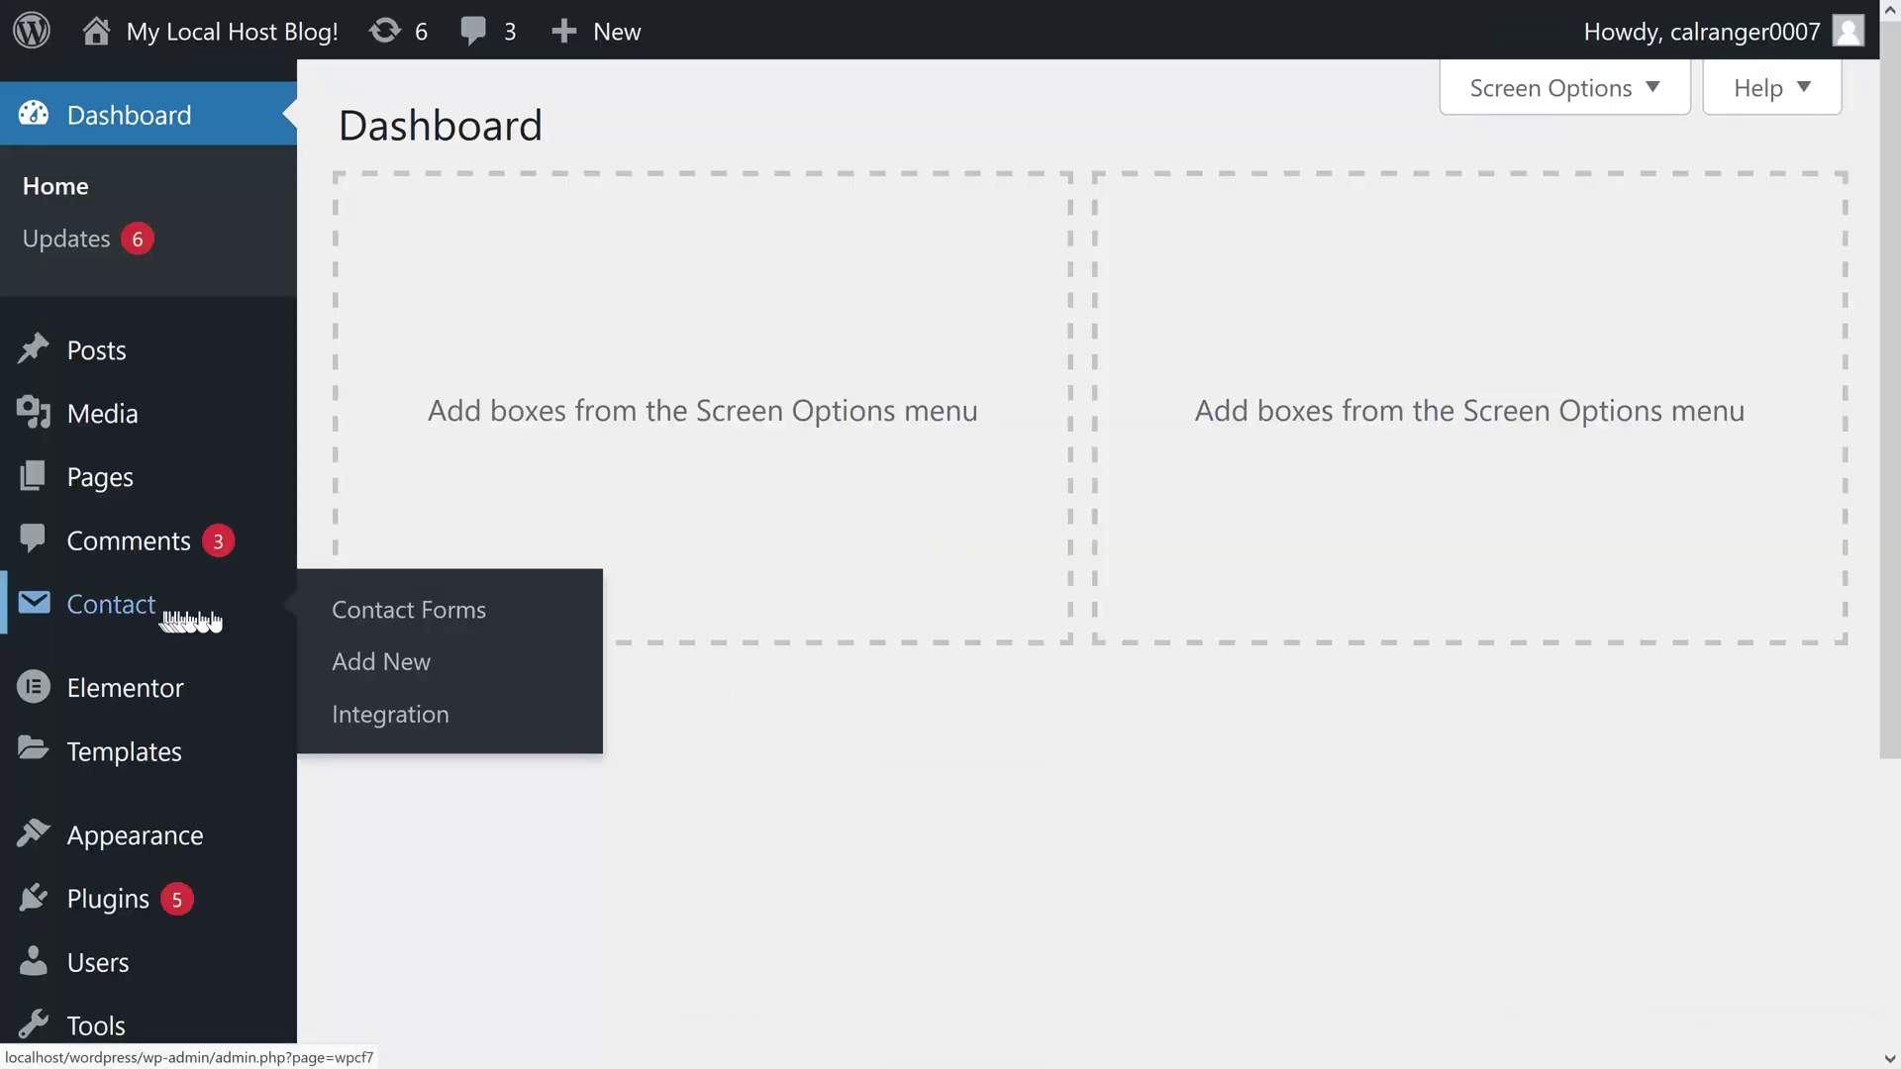
pyautogui.click(366, 714)
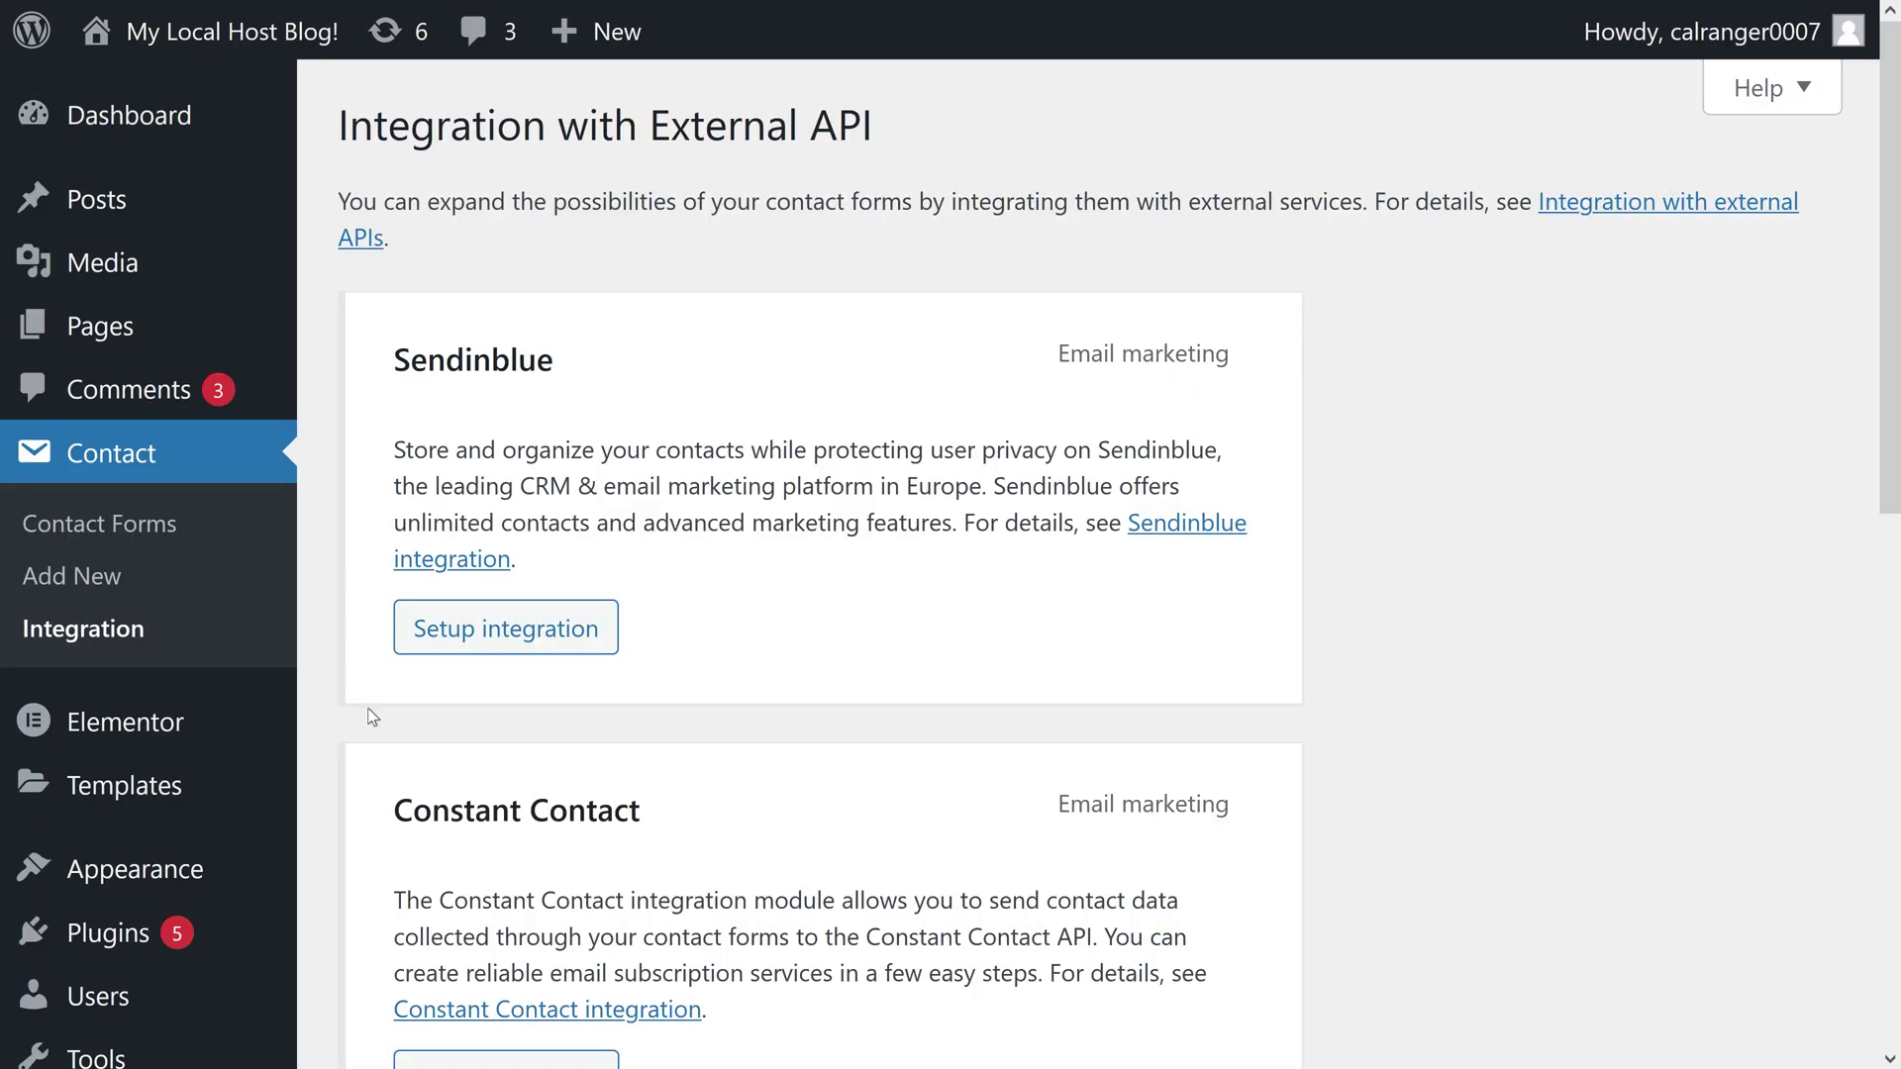
pyautogui.scroll(-10, 522, 712)
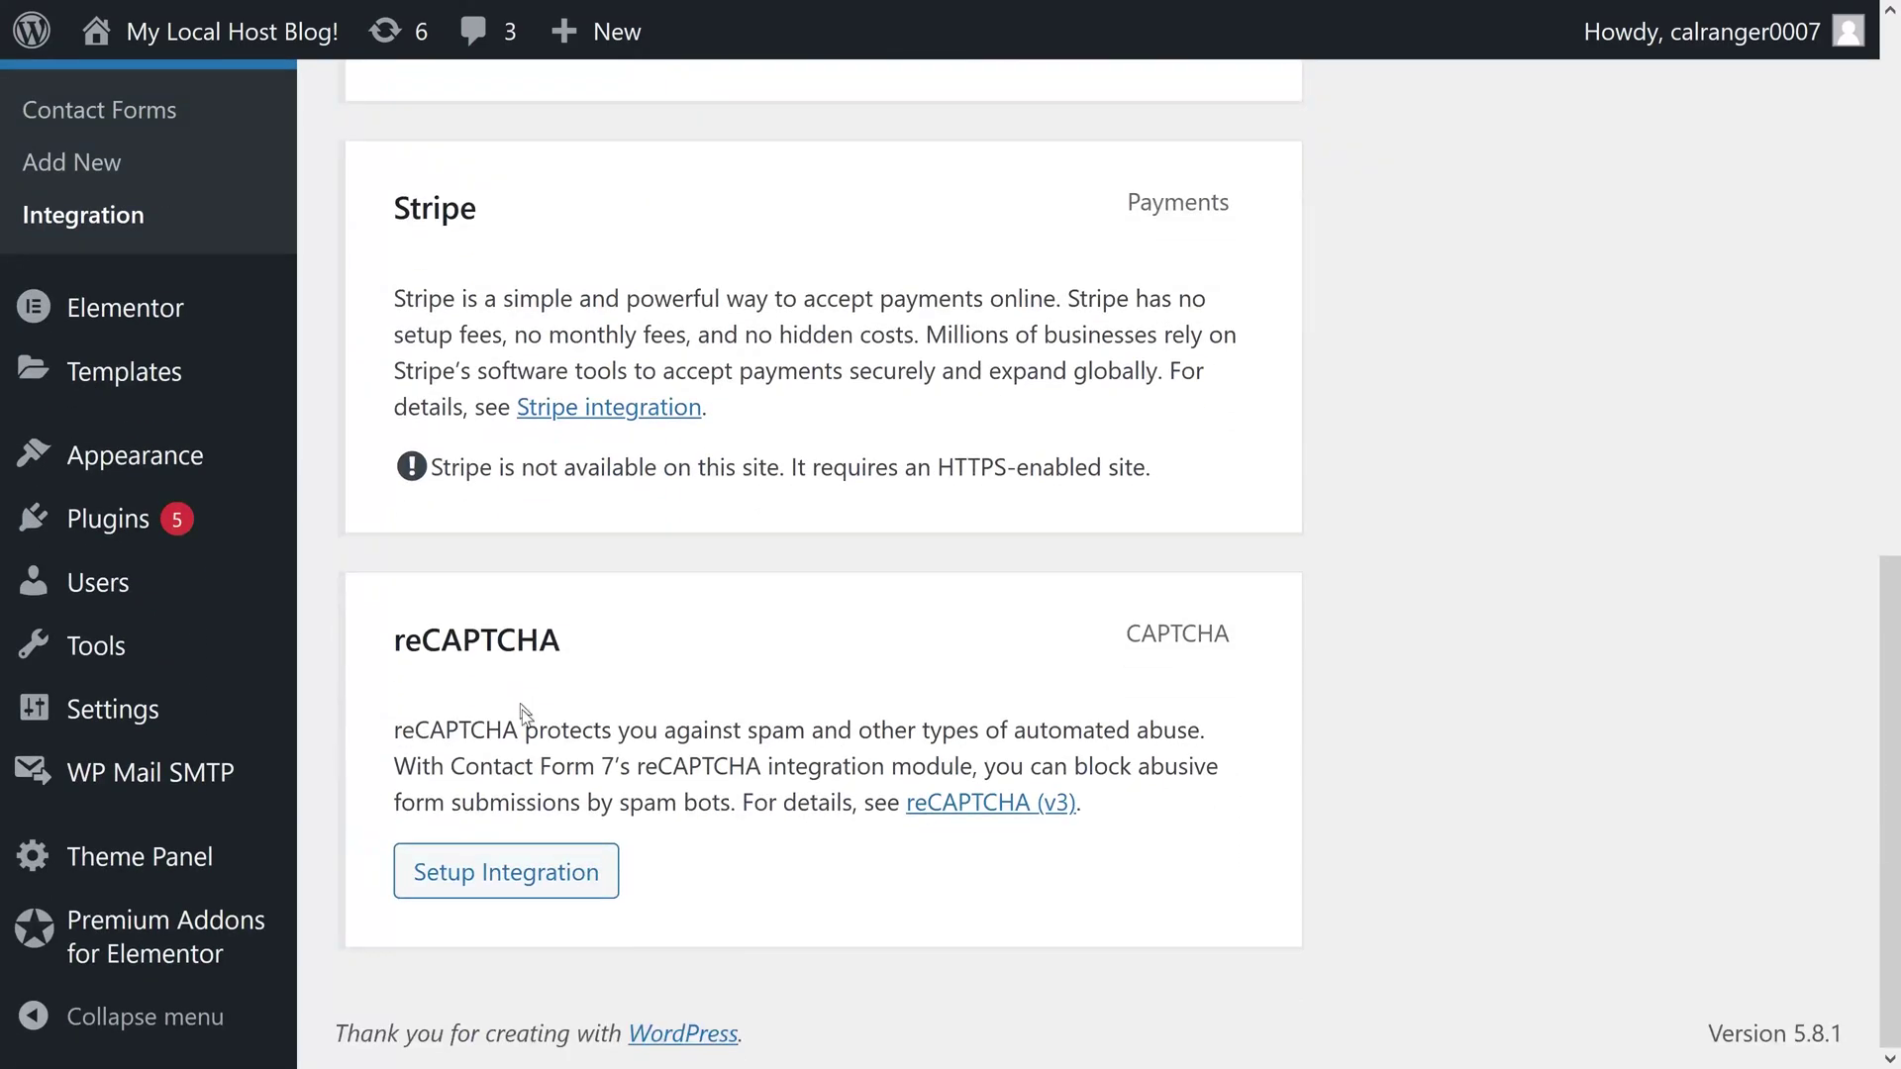
pyautogui.moveTo(560, 641); pyautogui.dragTo(394, 642)
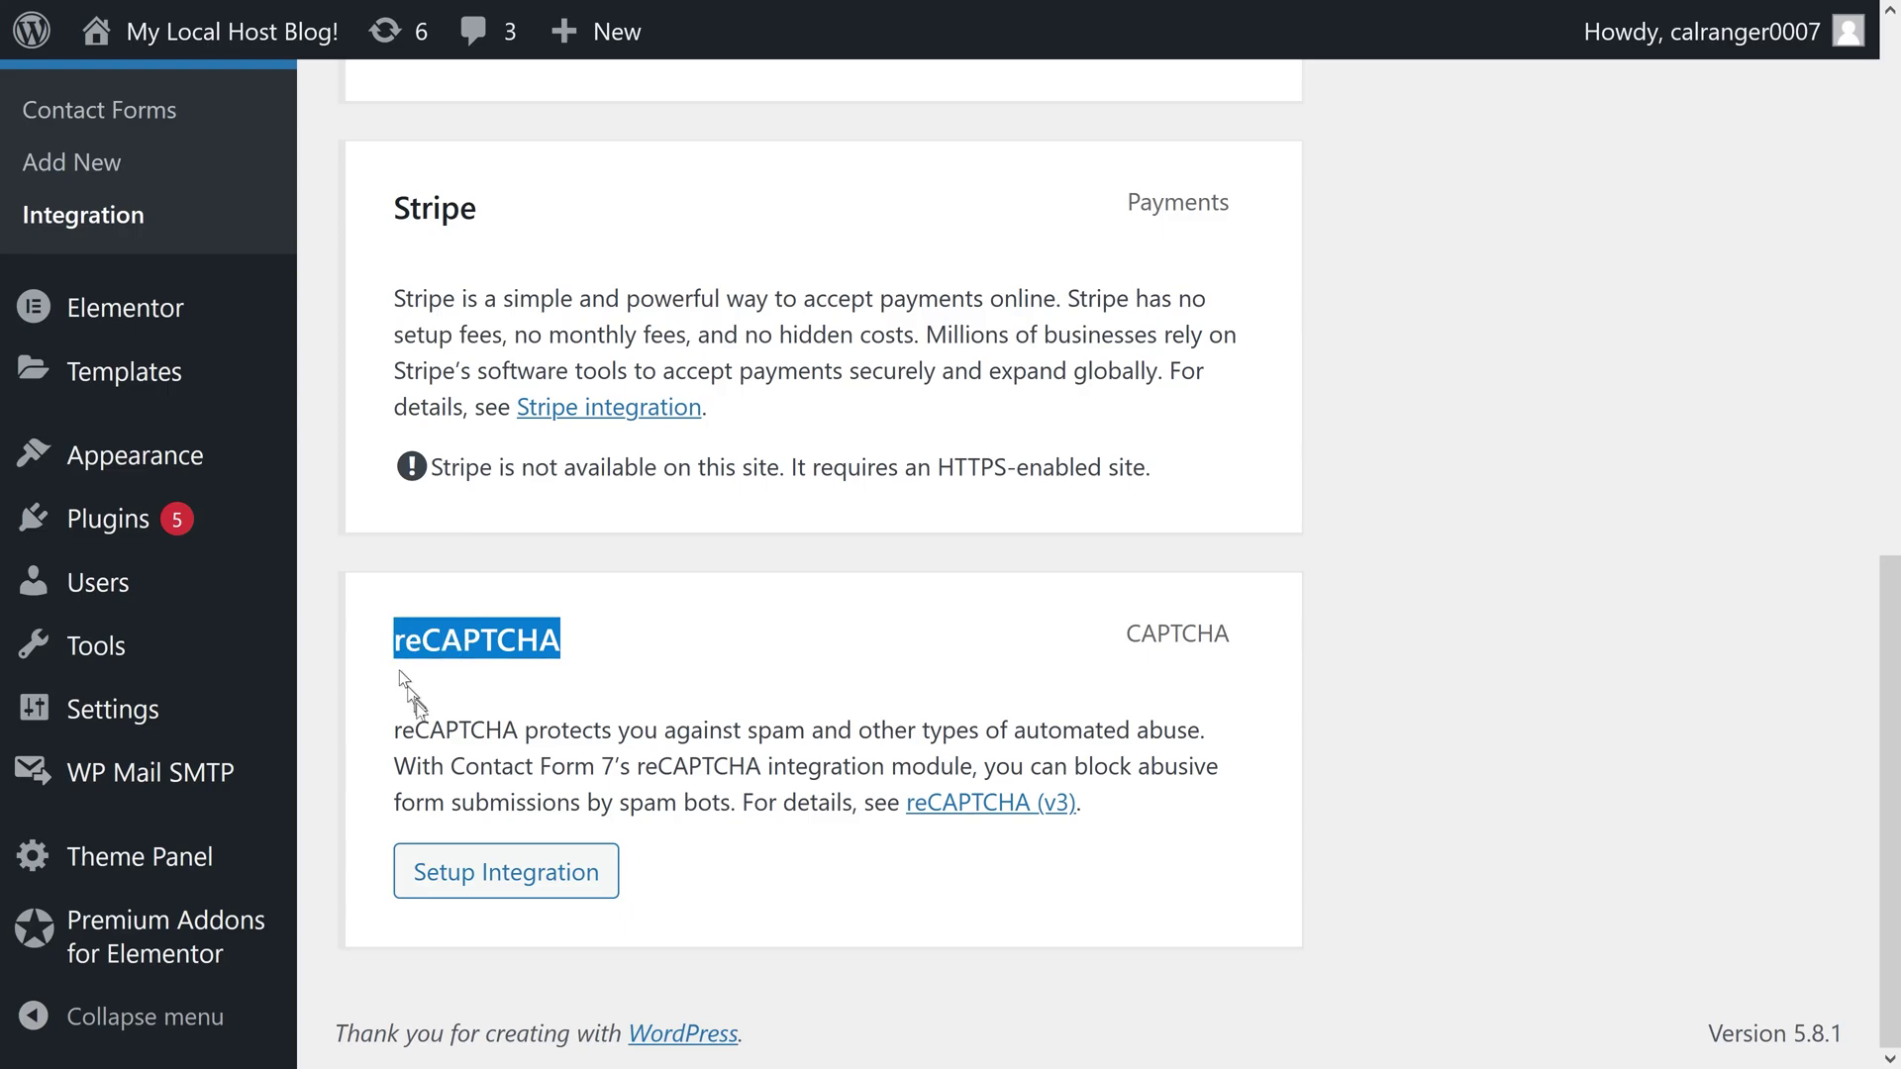
pyautogui.click(492, 872)
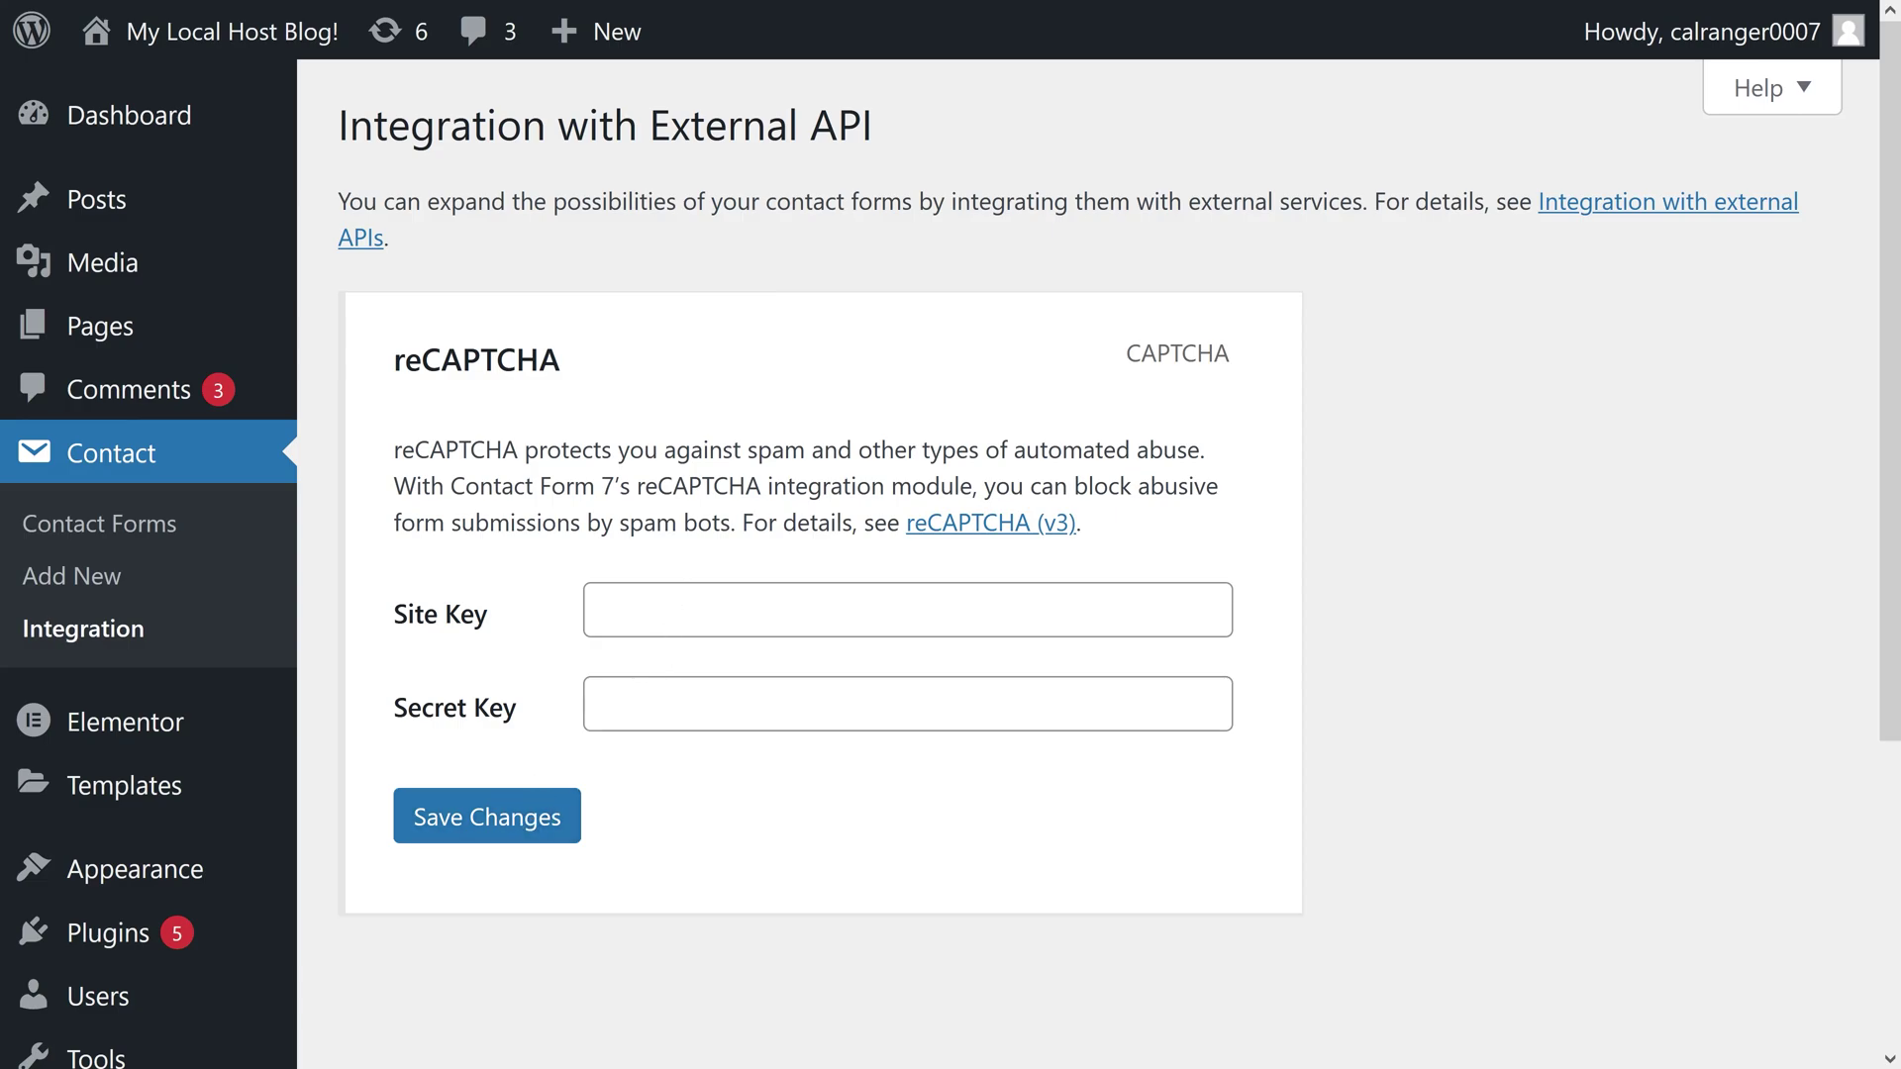
# Paste the reCAPTCHA site key and secret key into the integration fields and save them
pyautogui.click(907, 610)
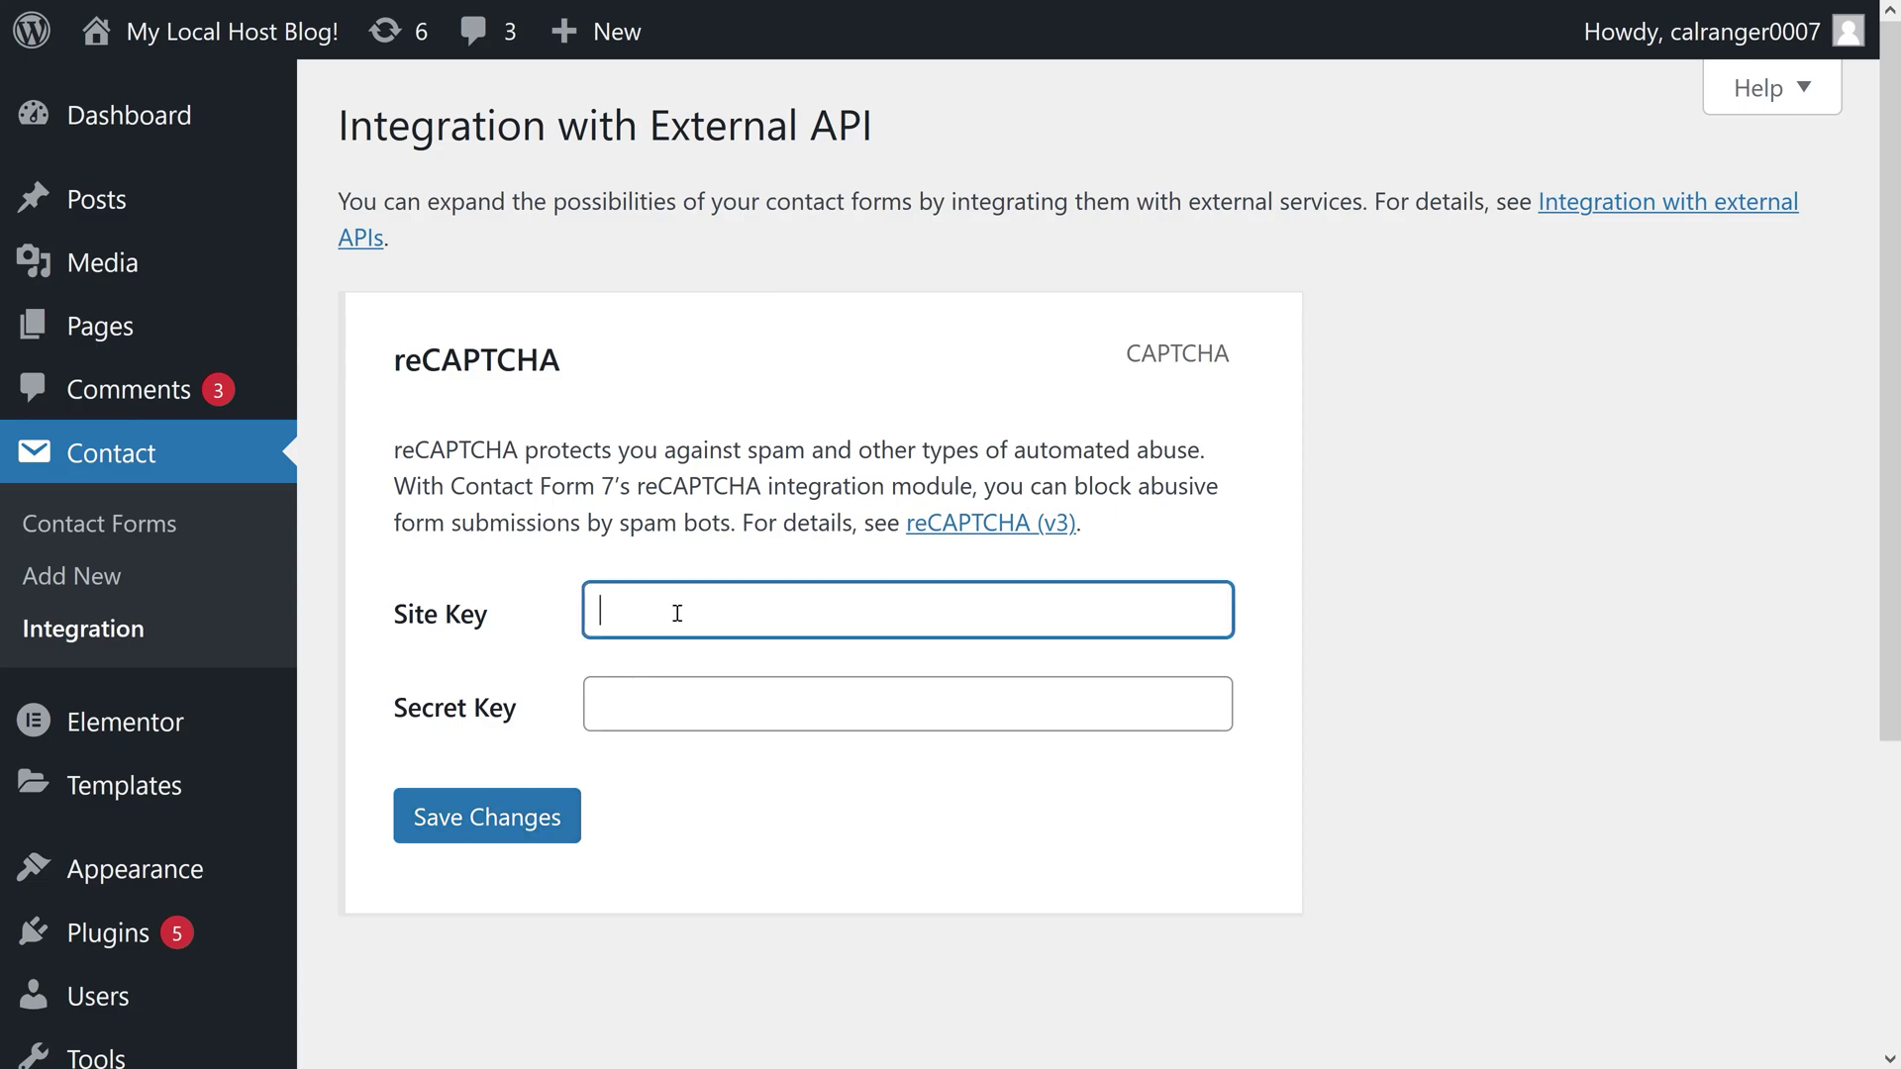
pyautogui.hotkey('ctrl', 'v')
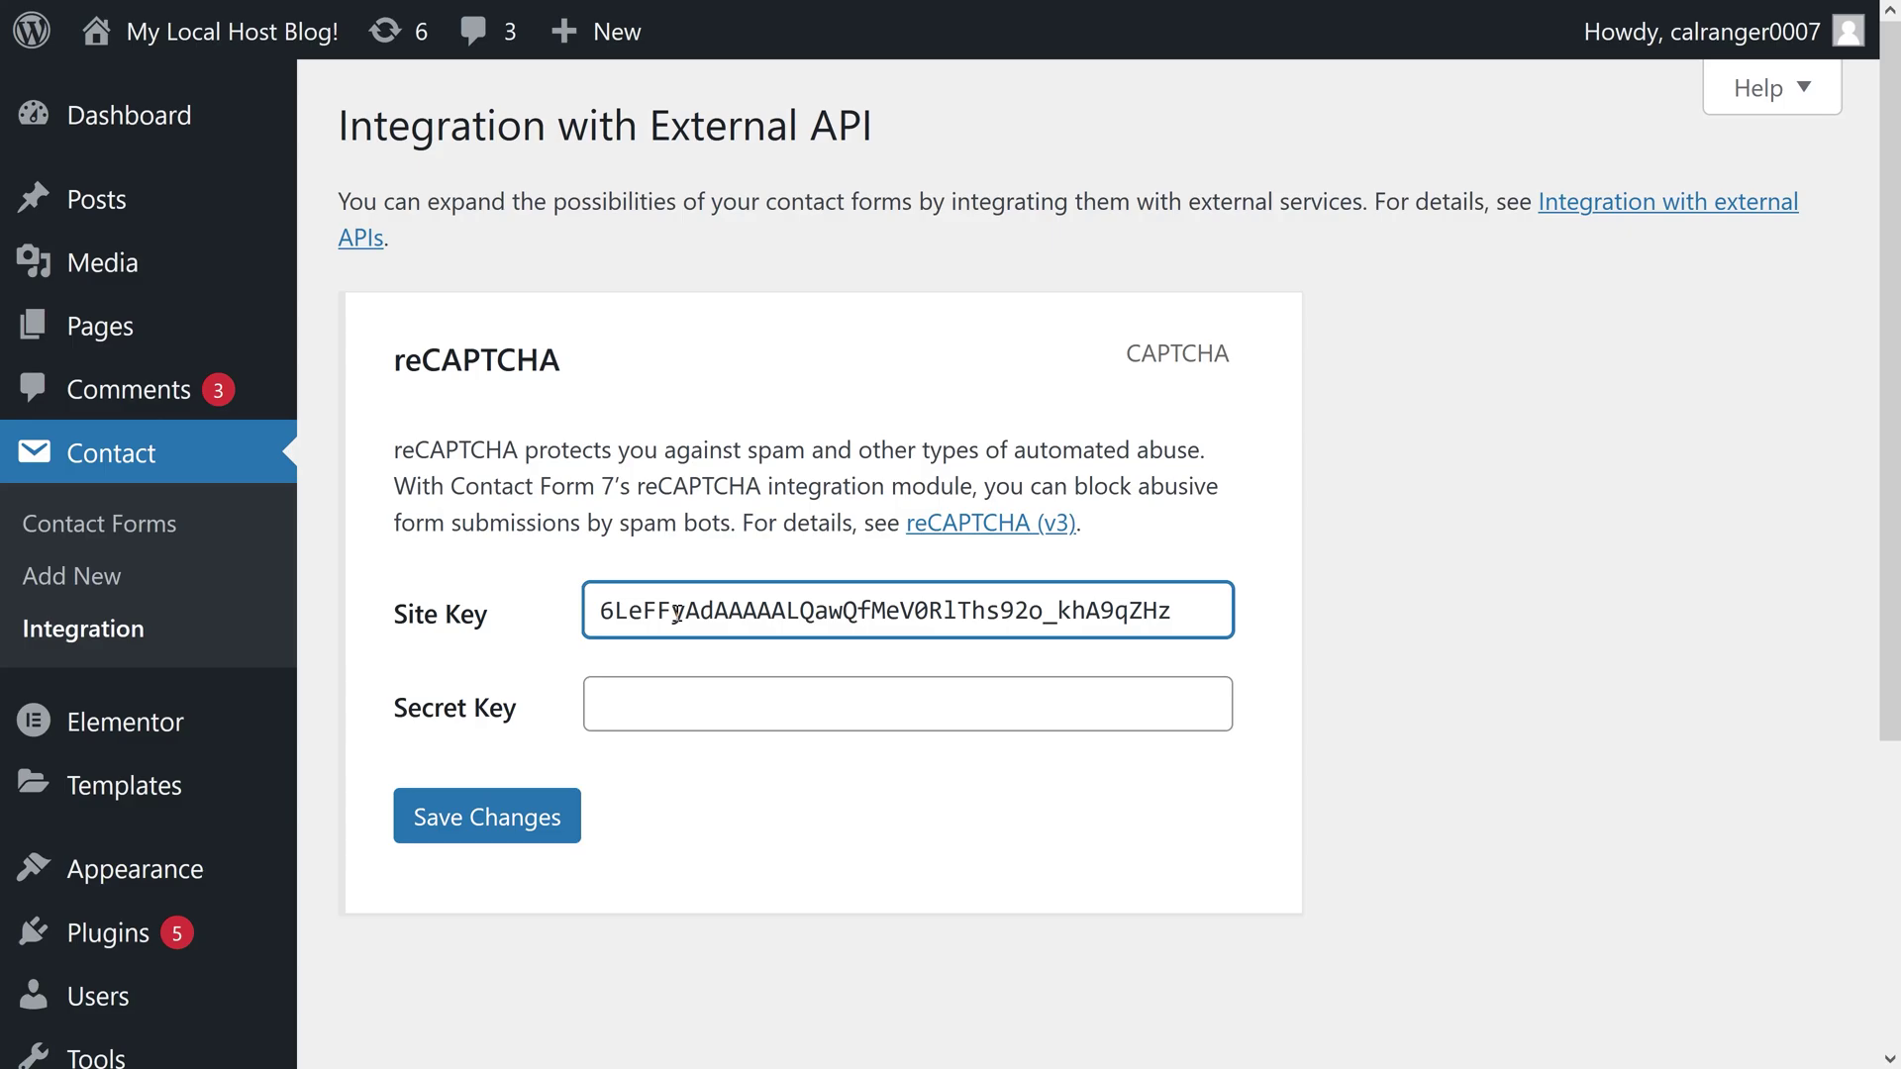
pyautogui.click(657, 683)
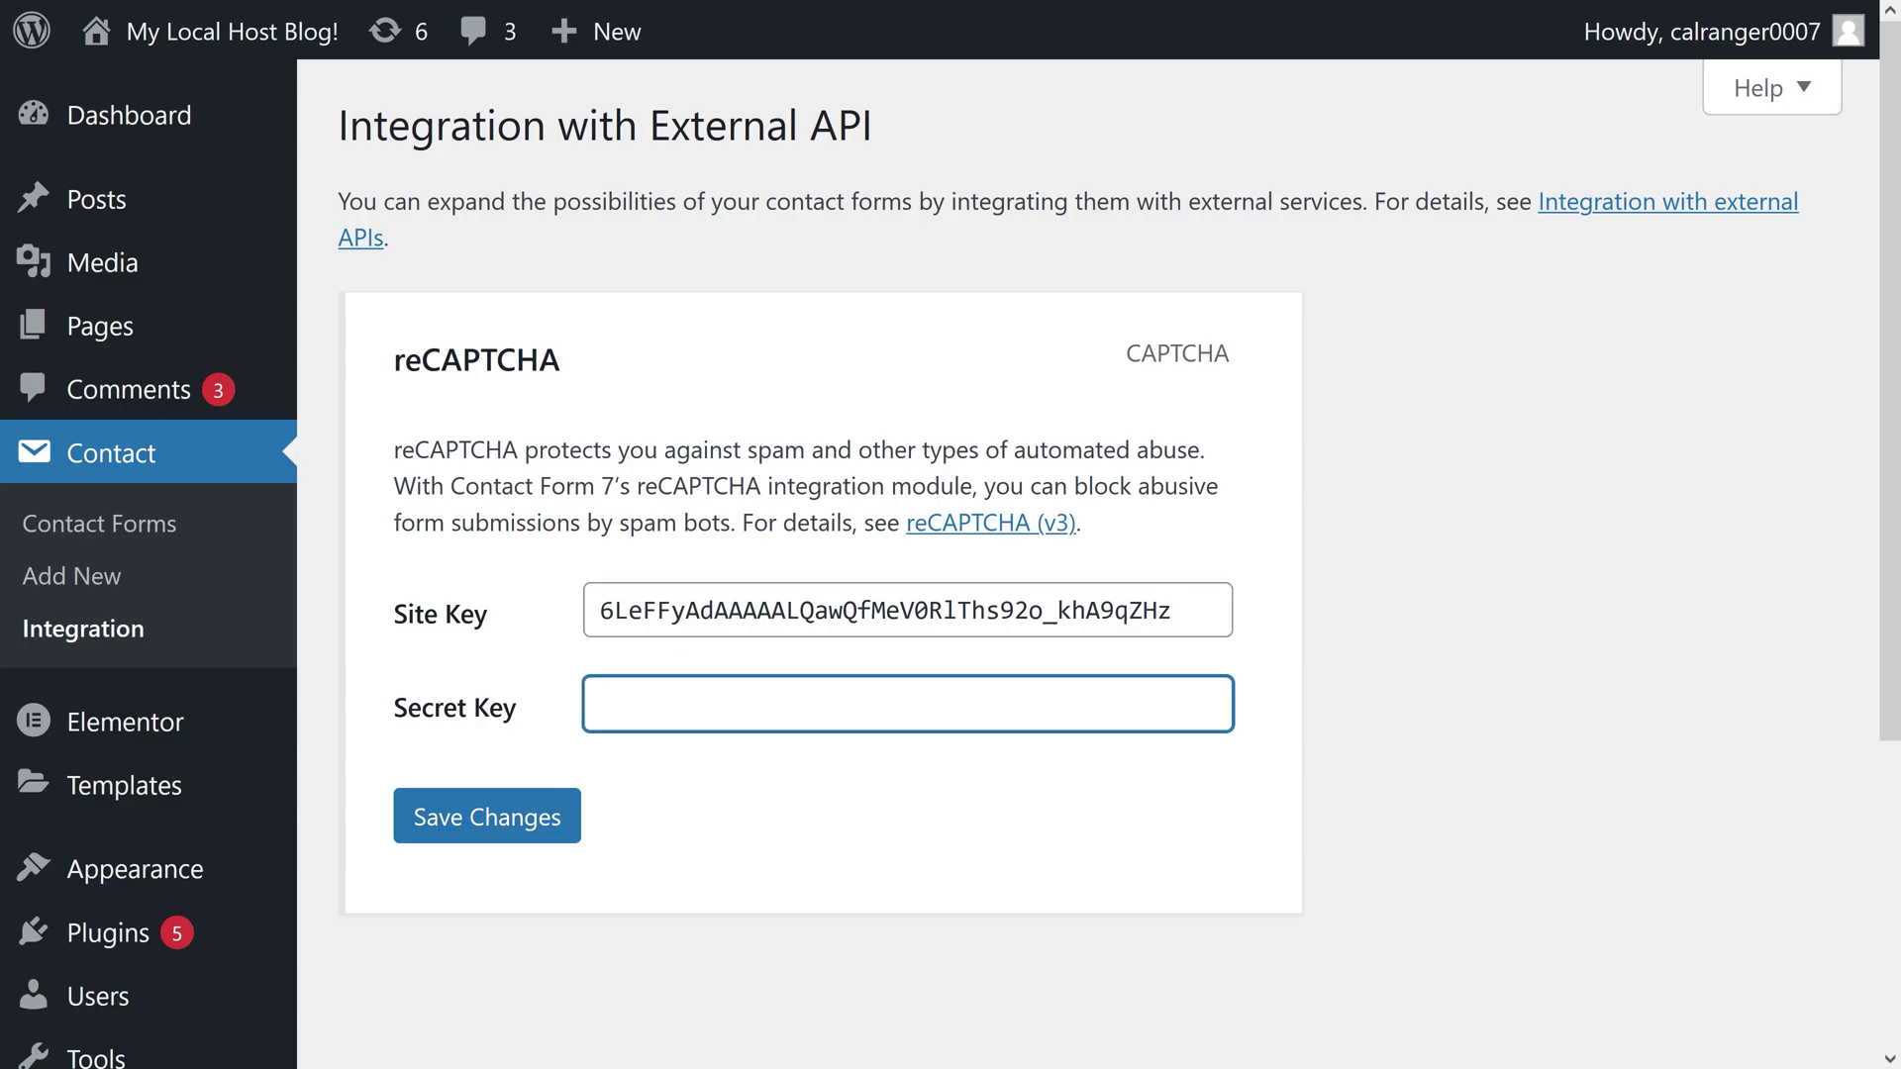
pyautogui.hotkey('ctrl', 'v')
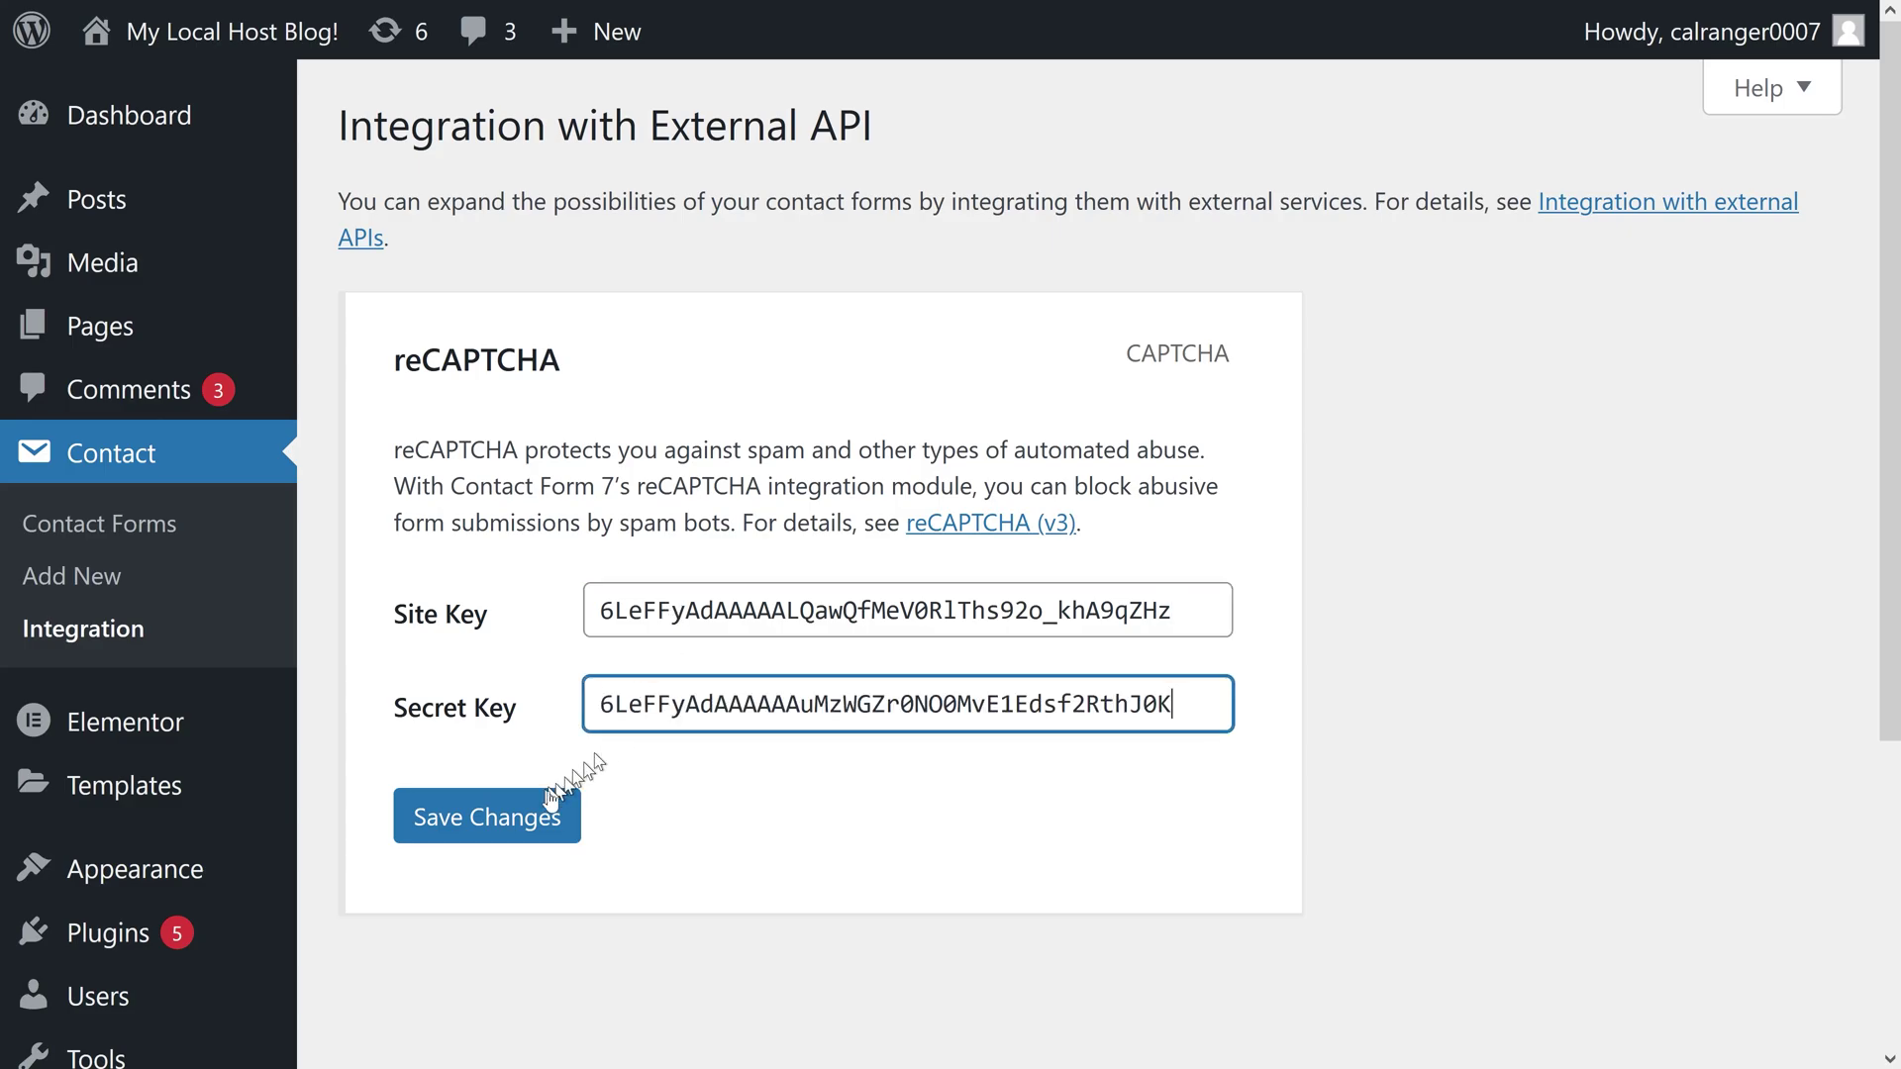
pyautogui.click(519, 822)
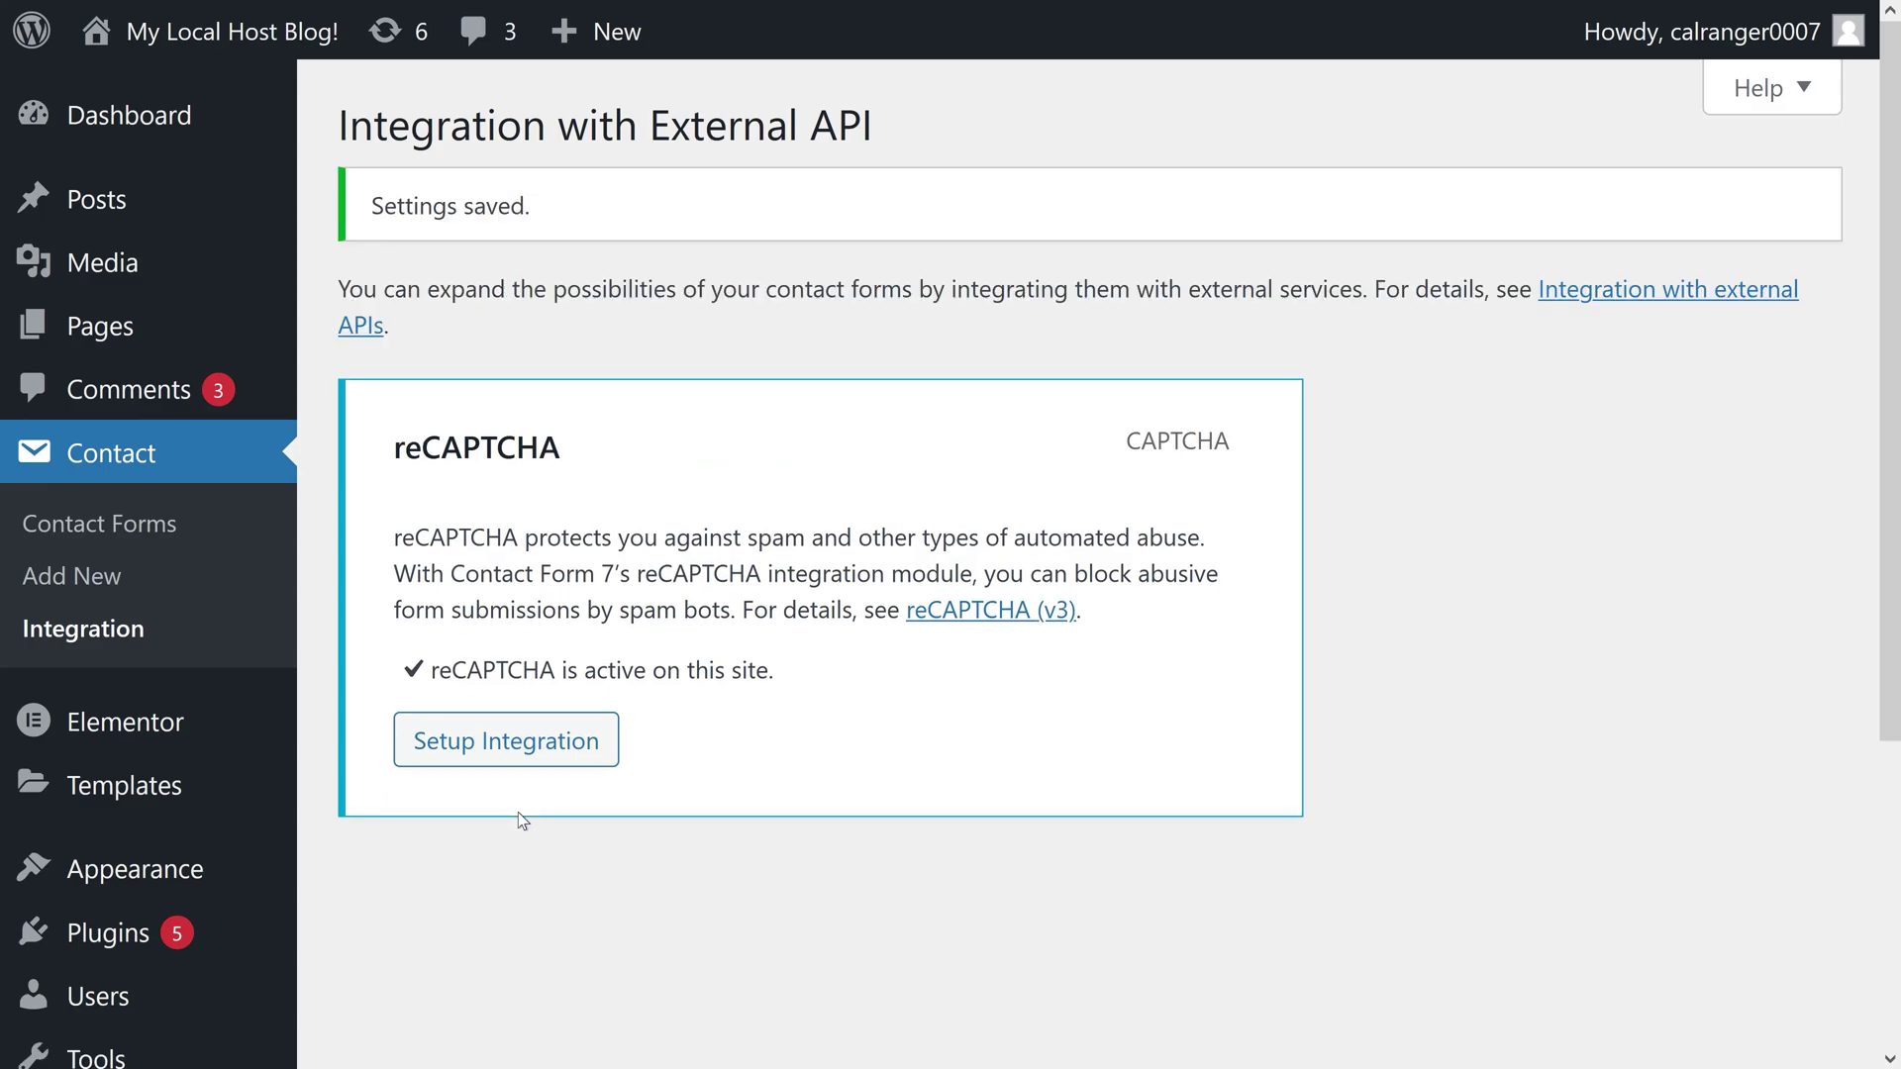
# Open Contact form 1 for editing and scroll its template down to the Send row markup
pyautogui.click(149, 547)
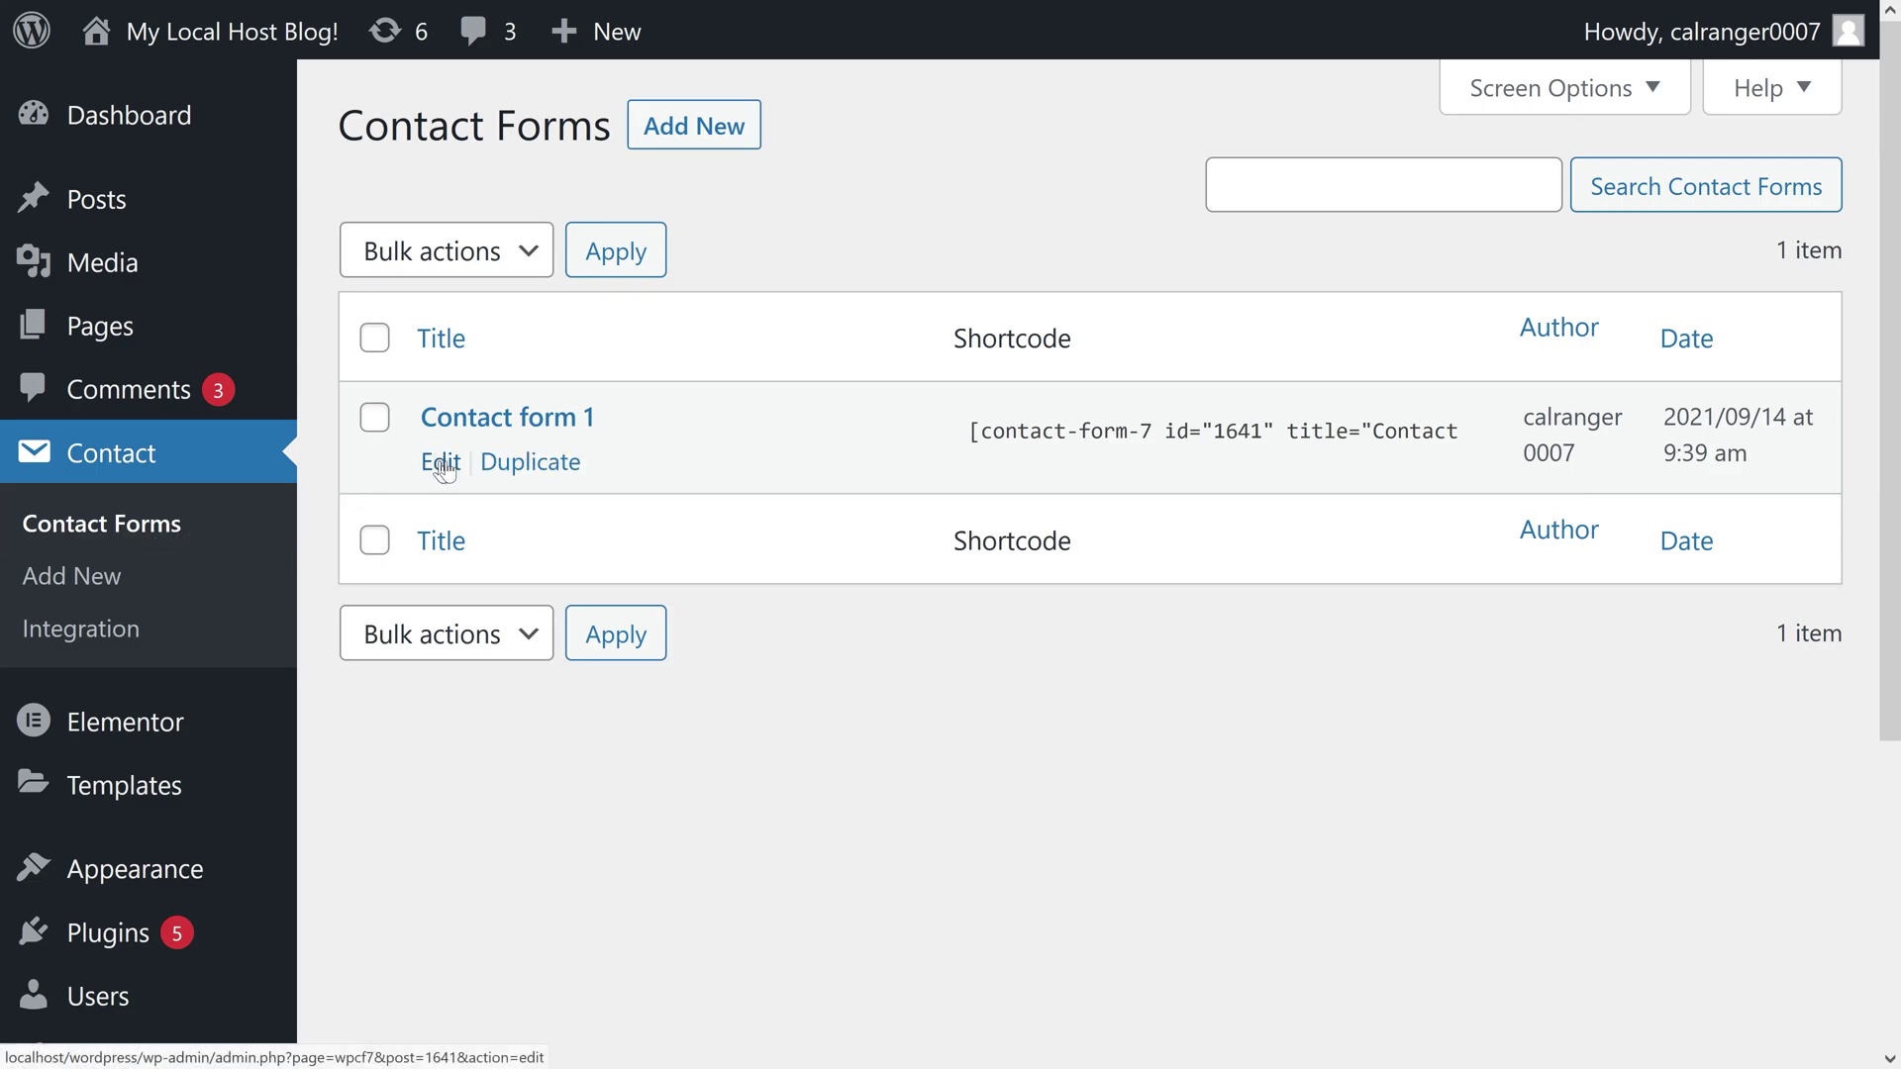
pyautogui.click(441, 463)
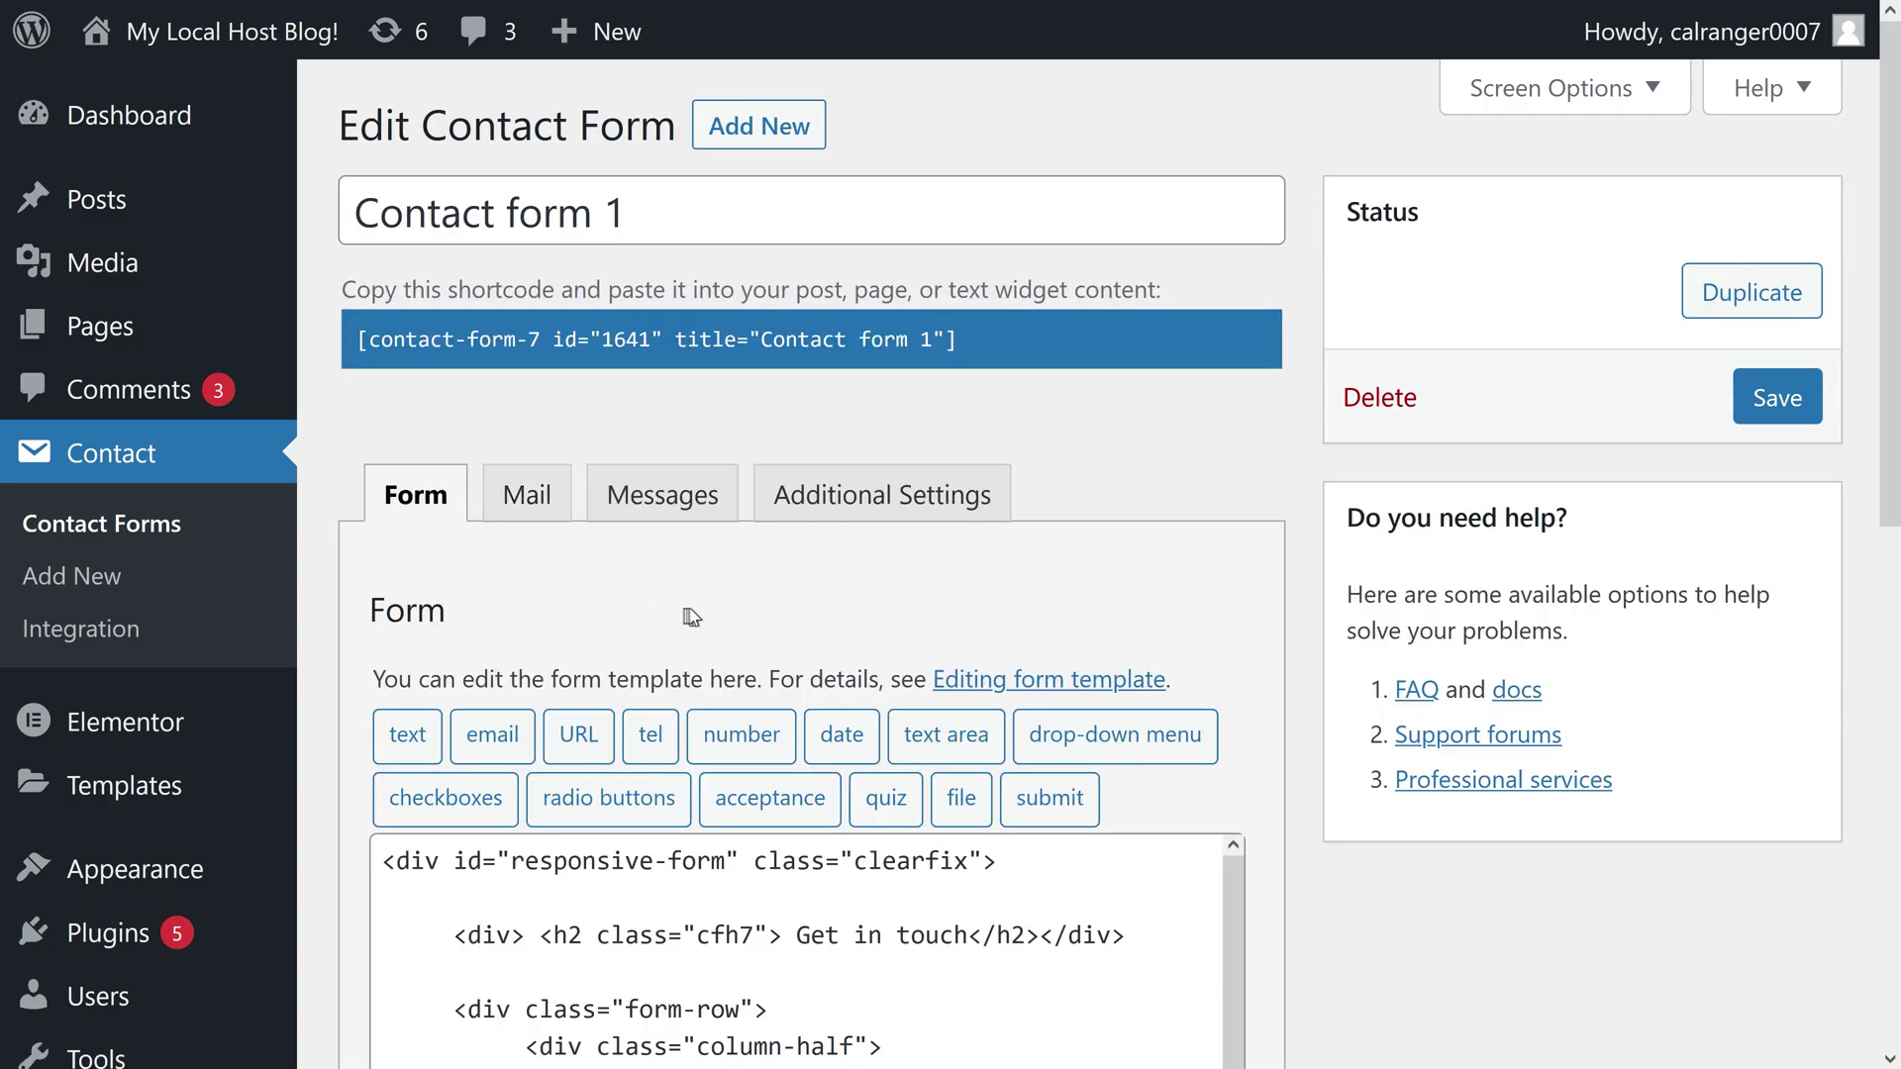
pyautogui.scroll(-7, 691, 609)
pyautogui.scroll(-2, 691, 609)
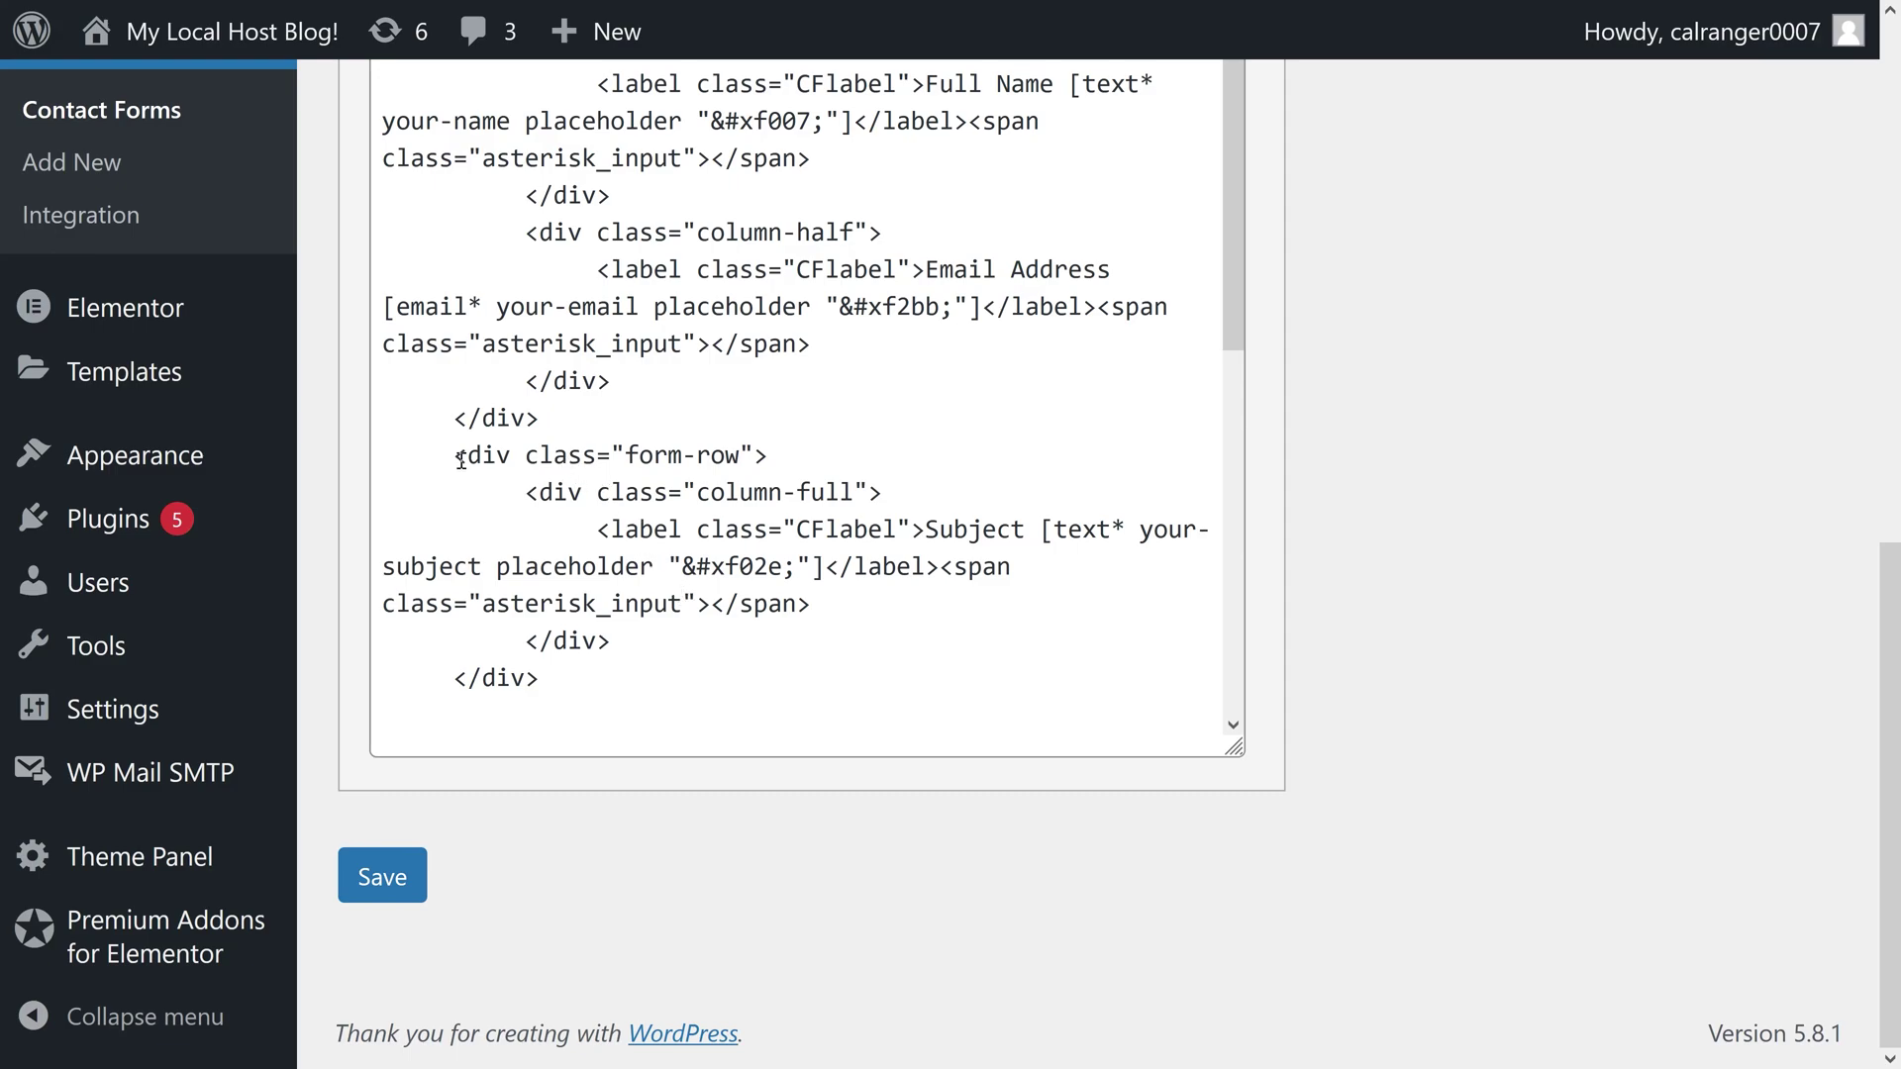
pyautogui.scroll(-5, 461, 461)
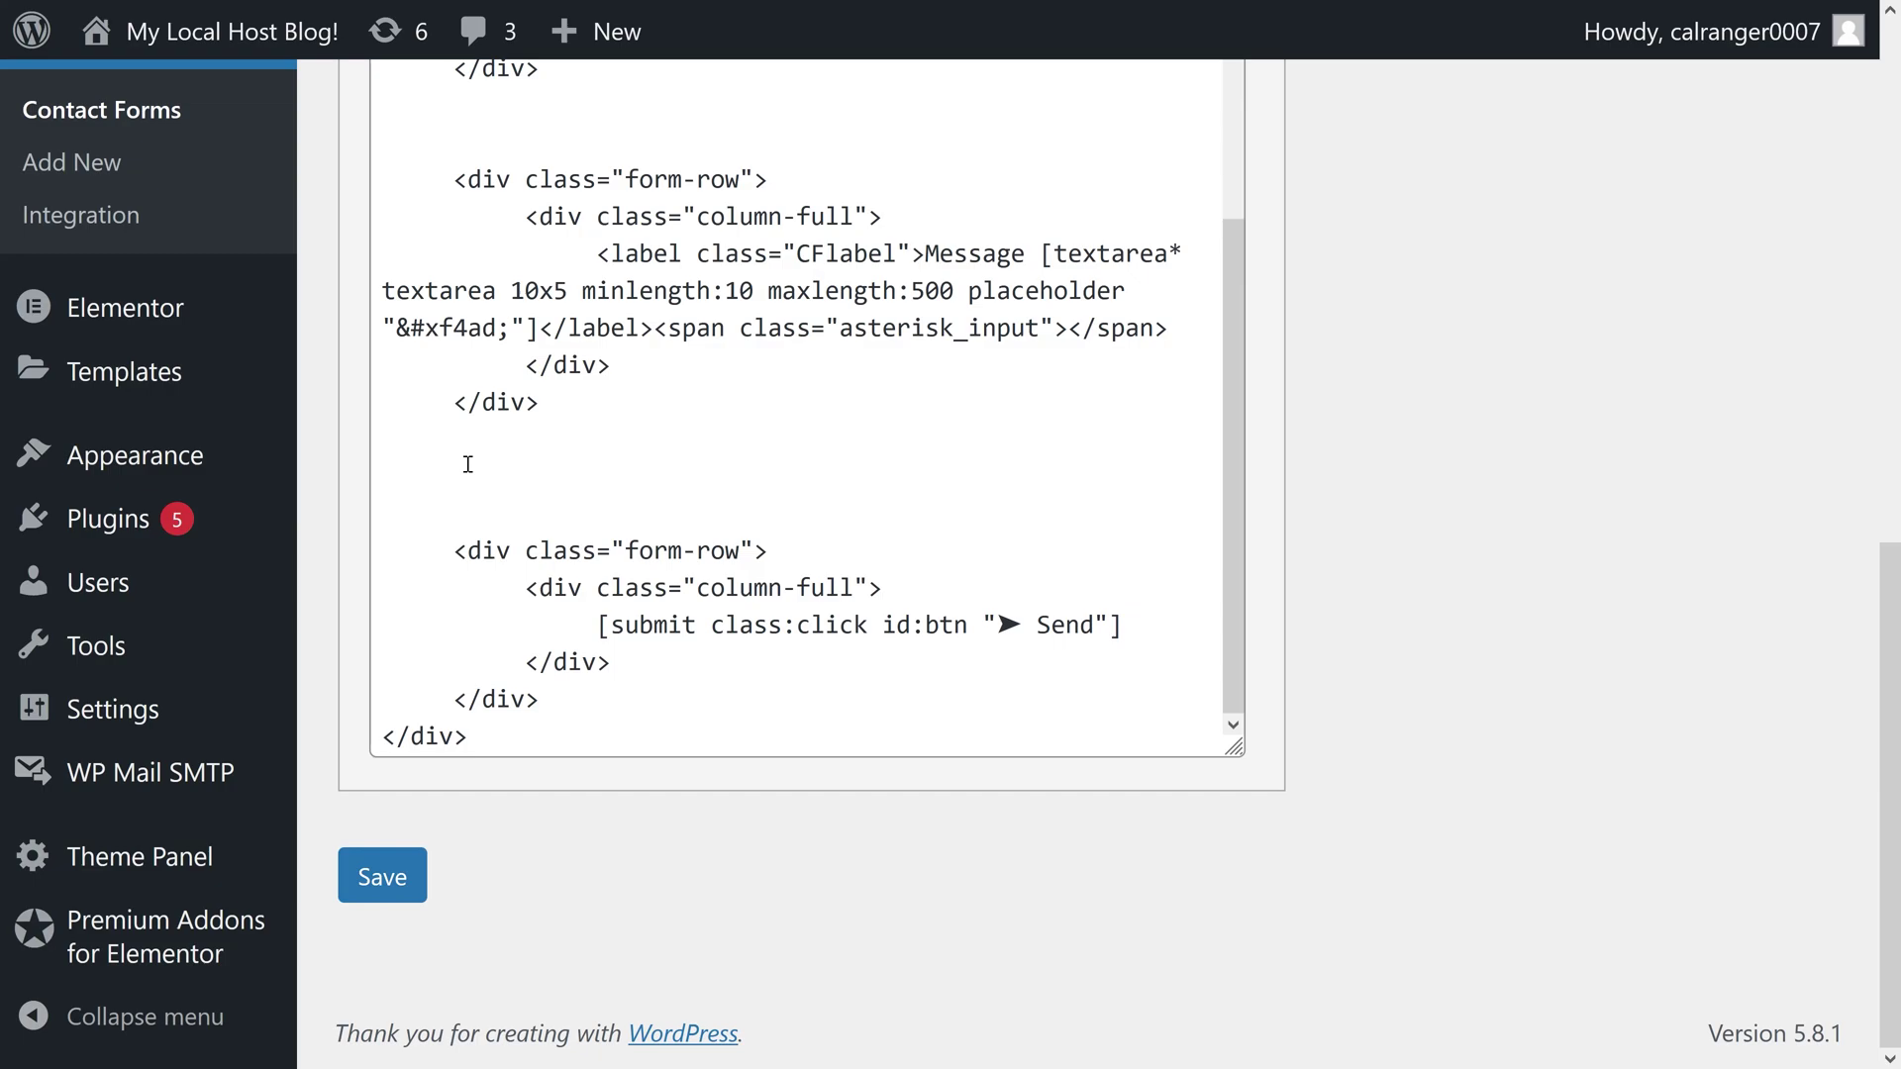
pyautogui.moveTo(458, 550); pyautogui.dragTo(1123, 627)
# Insert blank lines below the Message row and type an opening <div class="form-row">
pyautogui.click(600, 624)
pyautogui.click(457, 451)
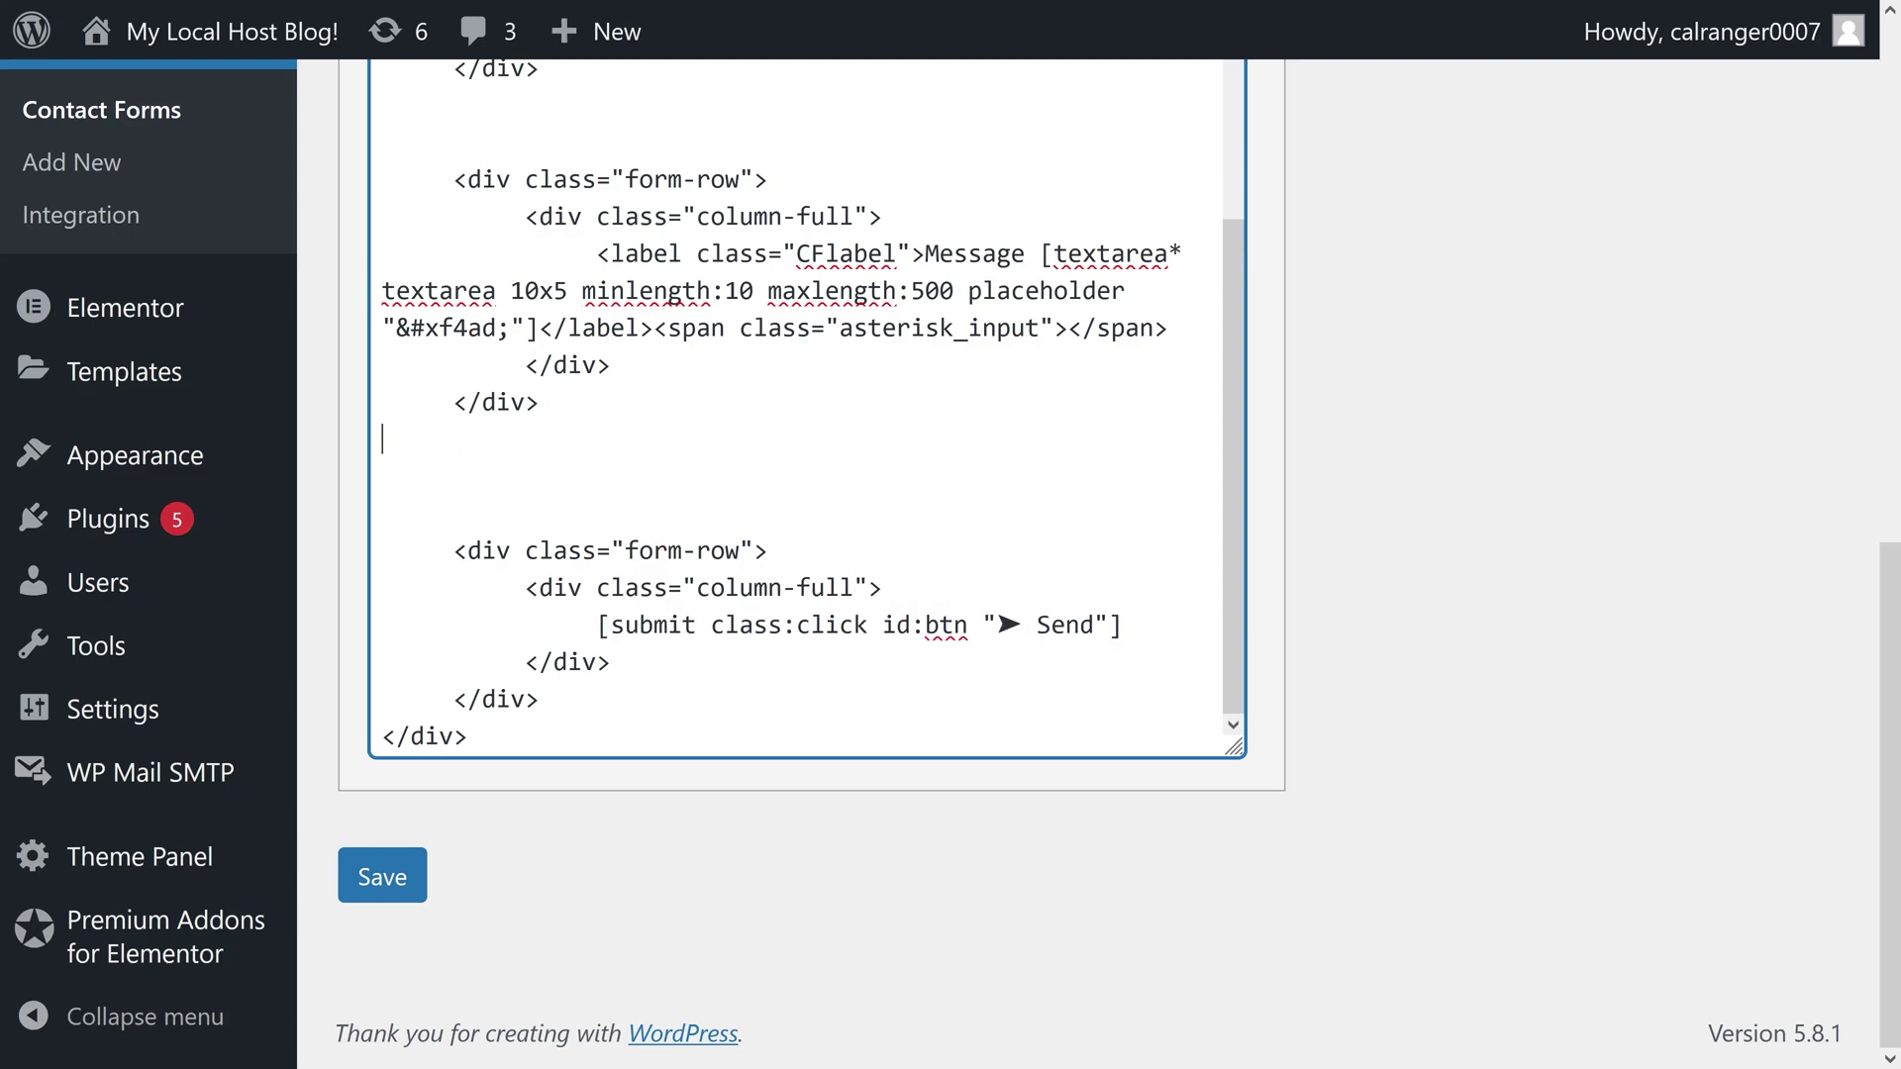
pyautogui.press('Return')
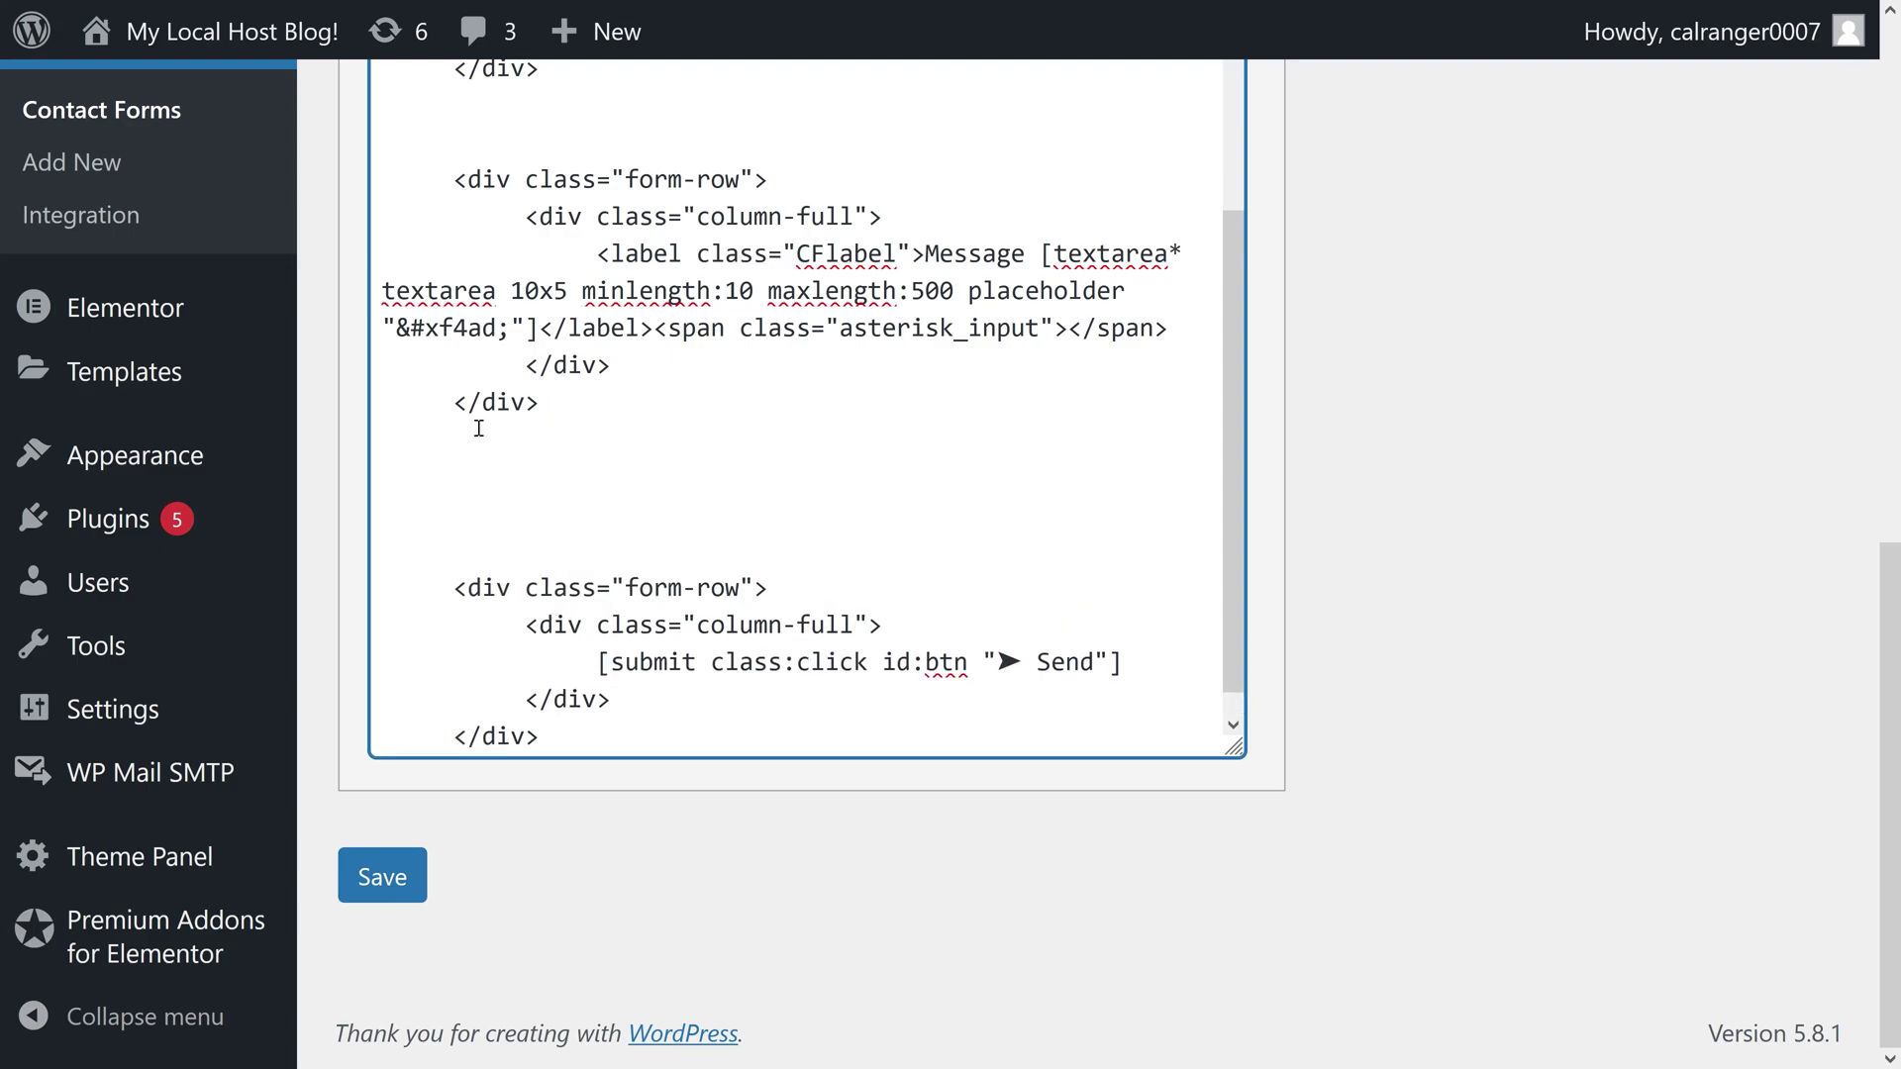
pyautogui.press('Return')
pyautogui.press('Return')
pyautogui.press('Up')
pyautogui.write('<div class="form-row">')
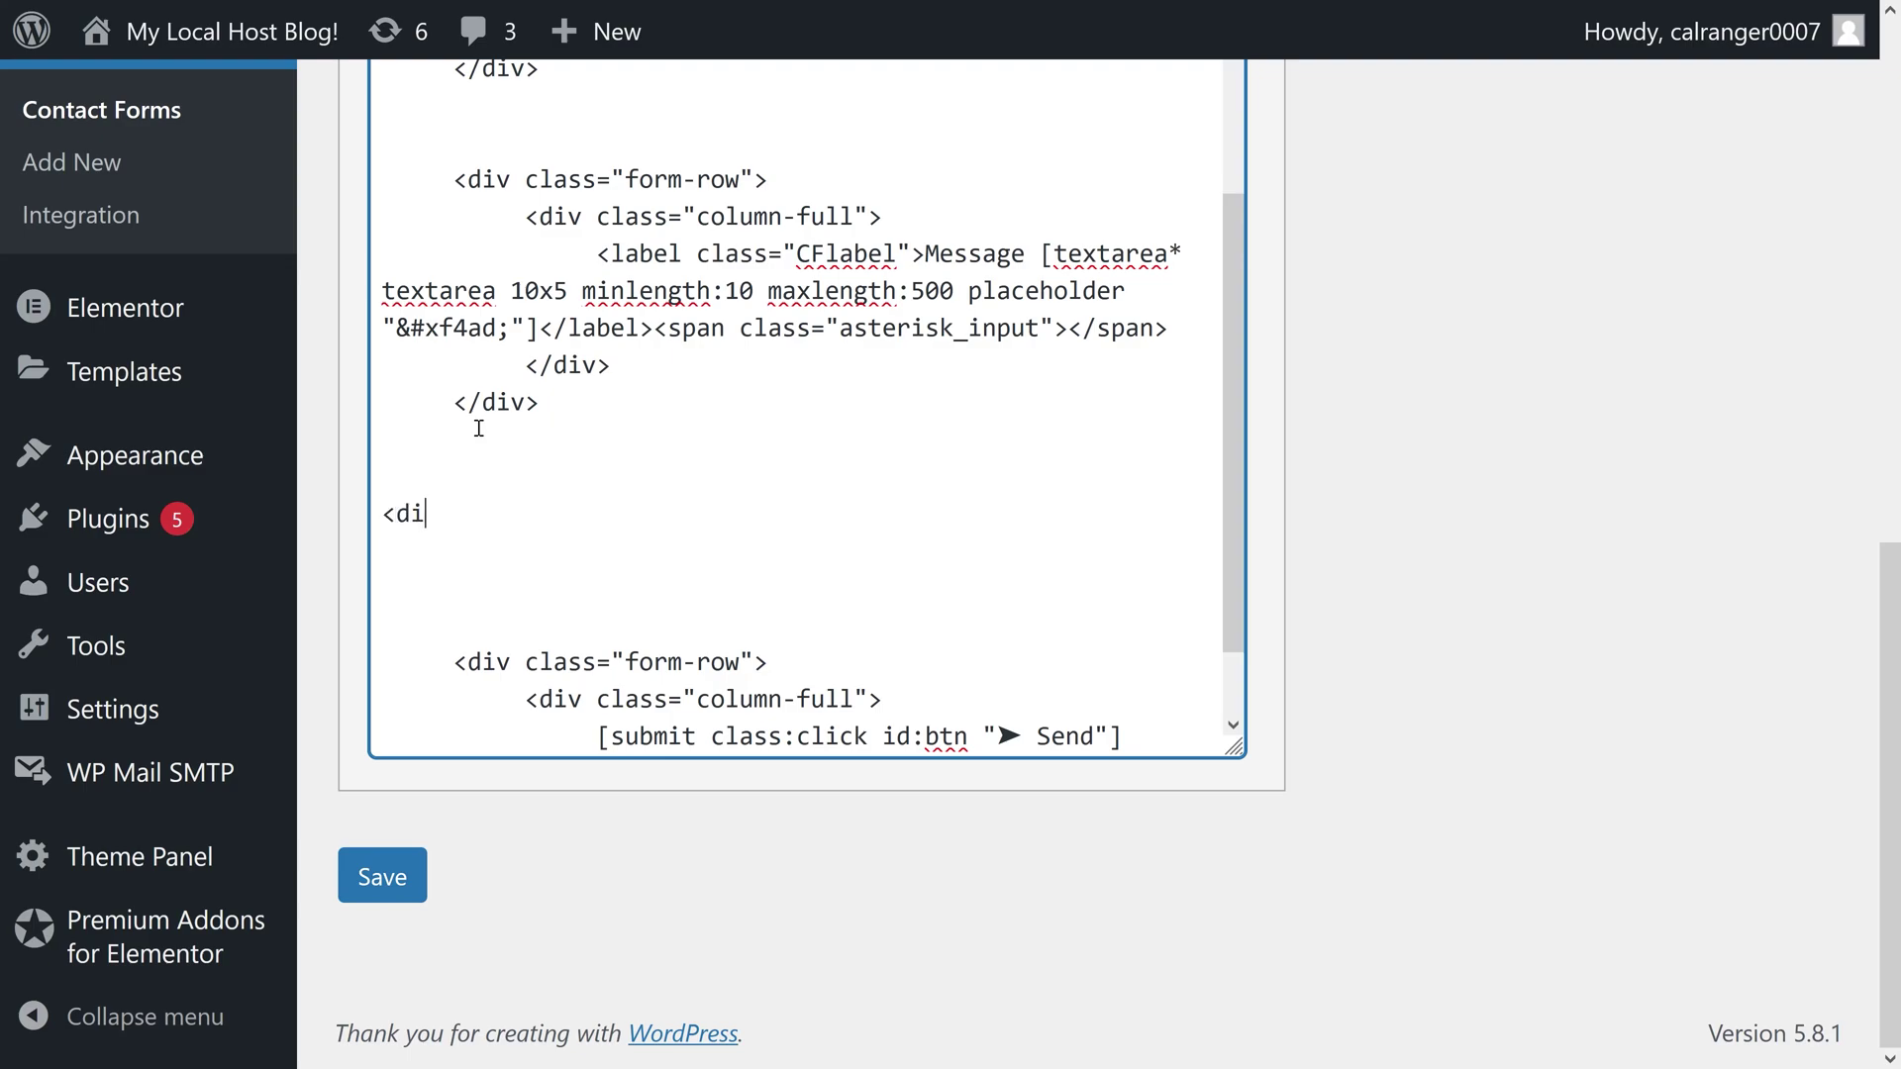
pyautogui.press('Return')
# Add an indented <div class="column-full"> with its two closing </div> tags
pyautogui.press('Tab')
pyautogui.press('Tab')
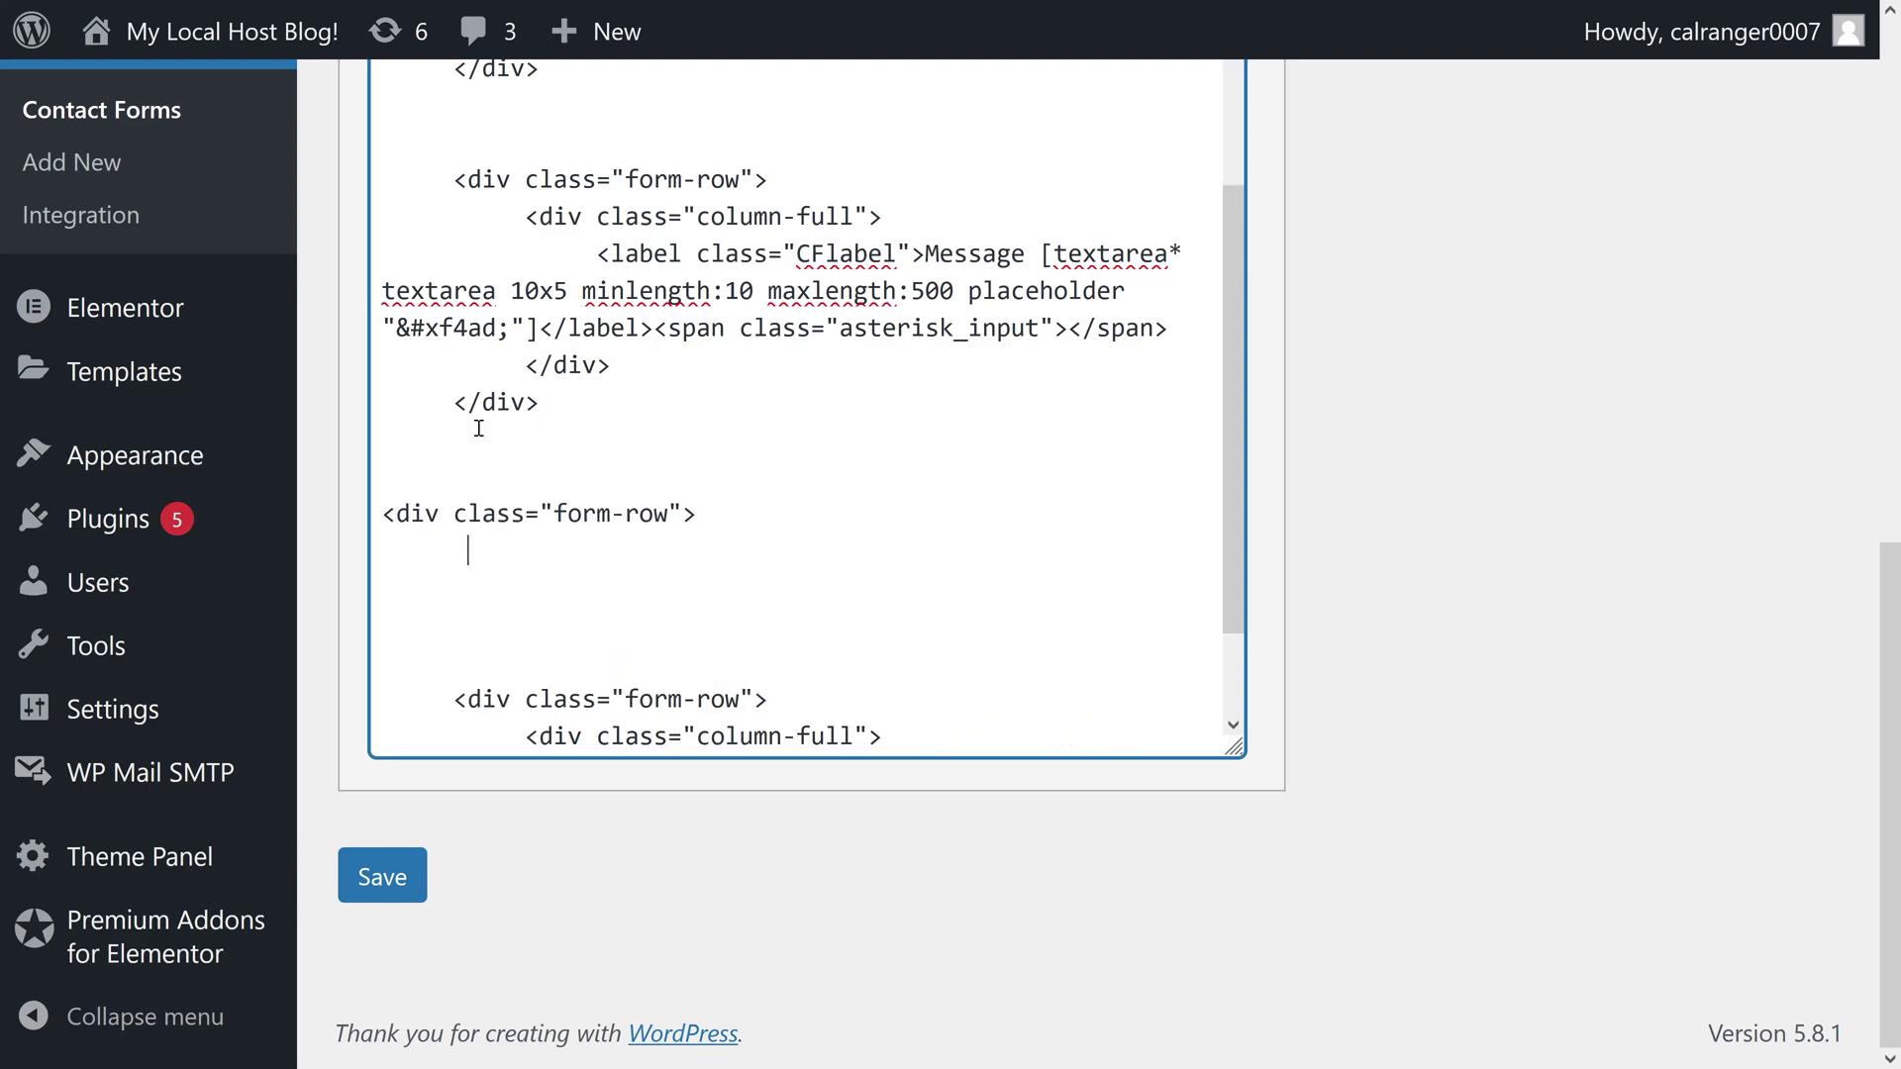
pyautogui.write('<div class="column-full">')
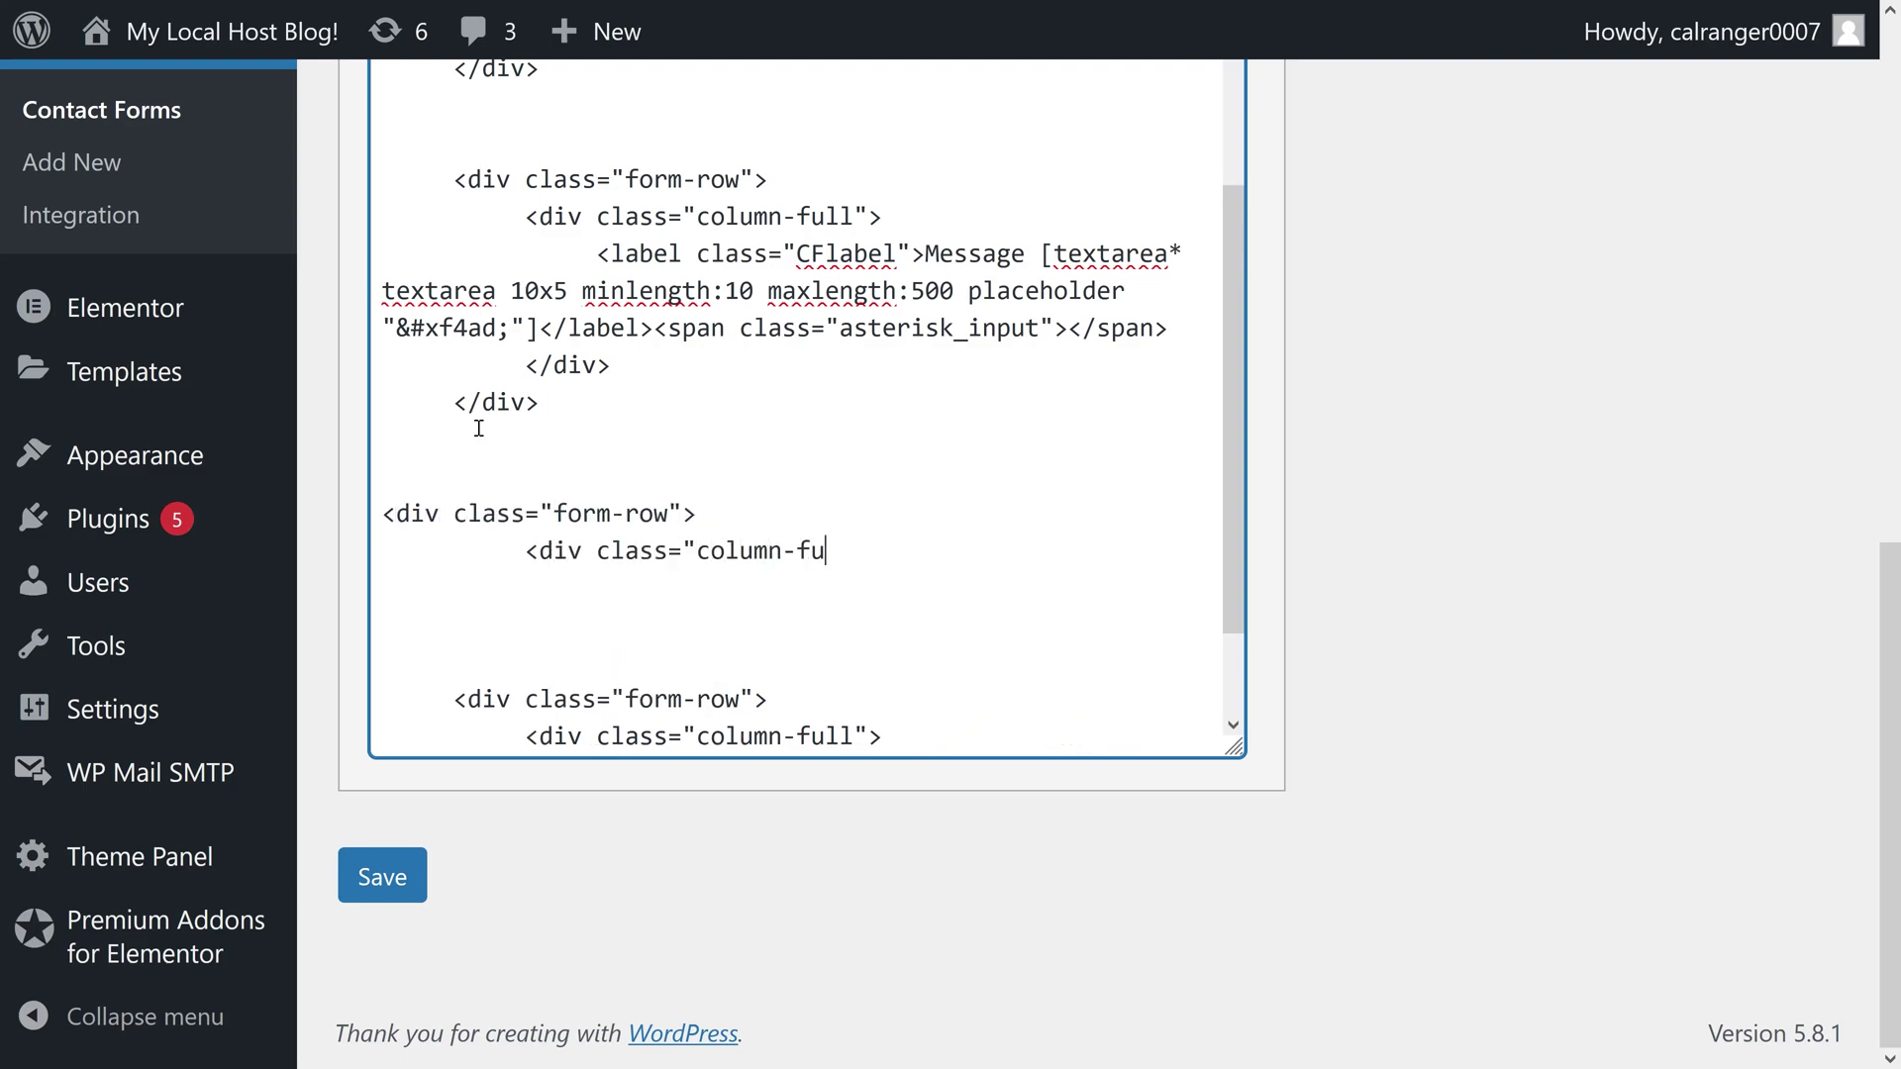
pyautogui.press('Return')
pyautogui.press('Return')
pyautogui.press('Tab')
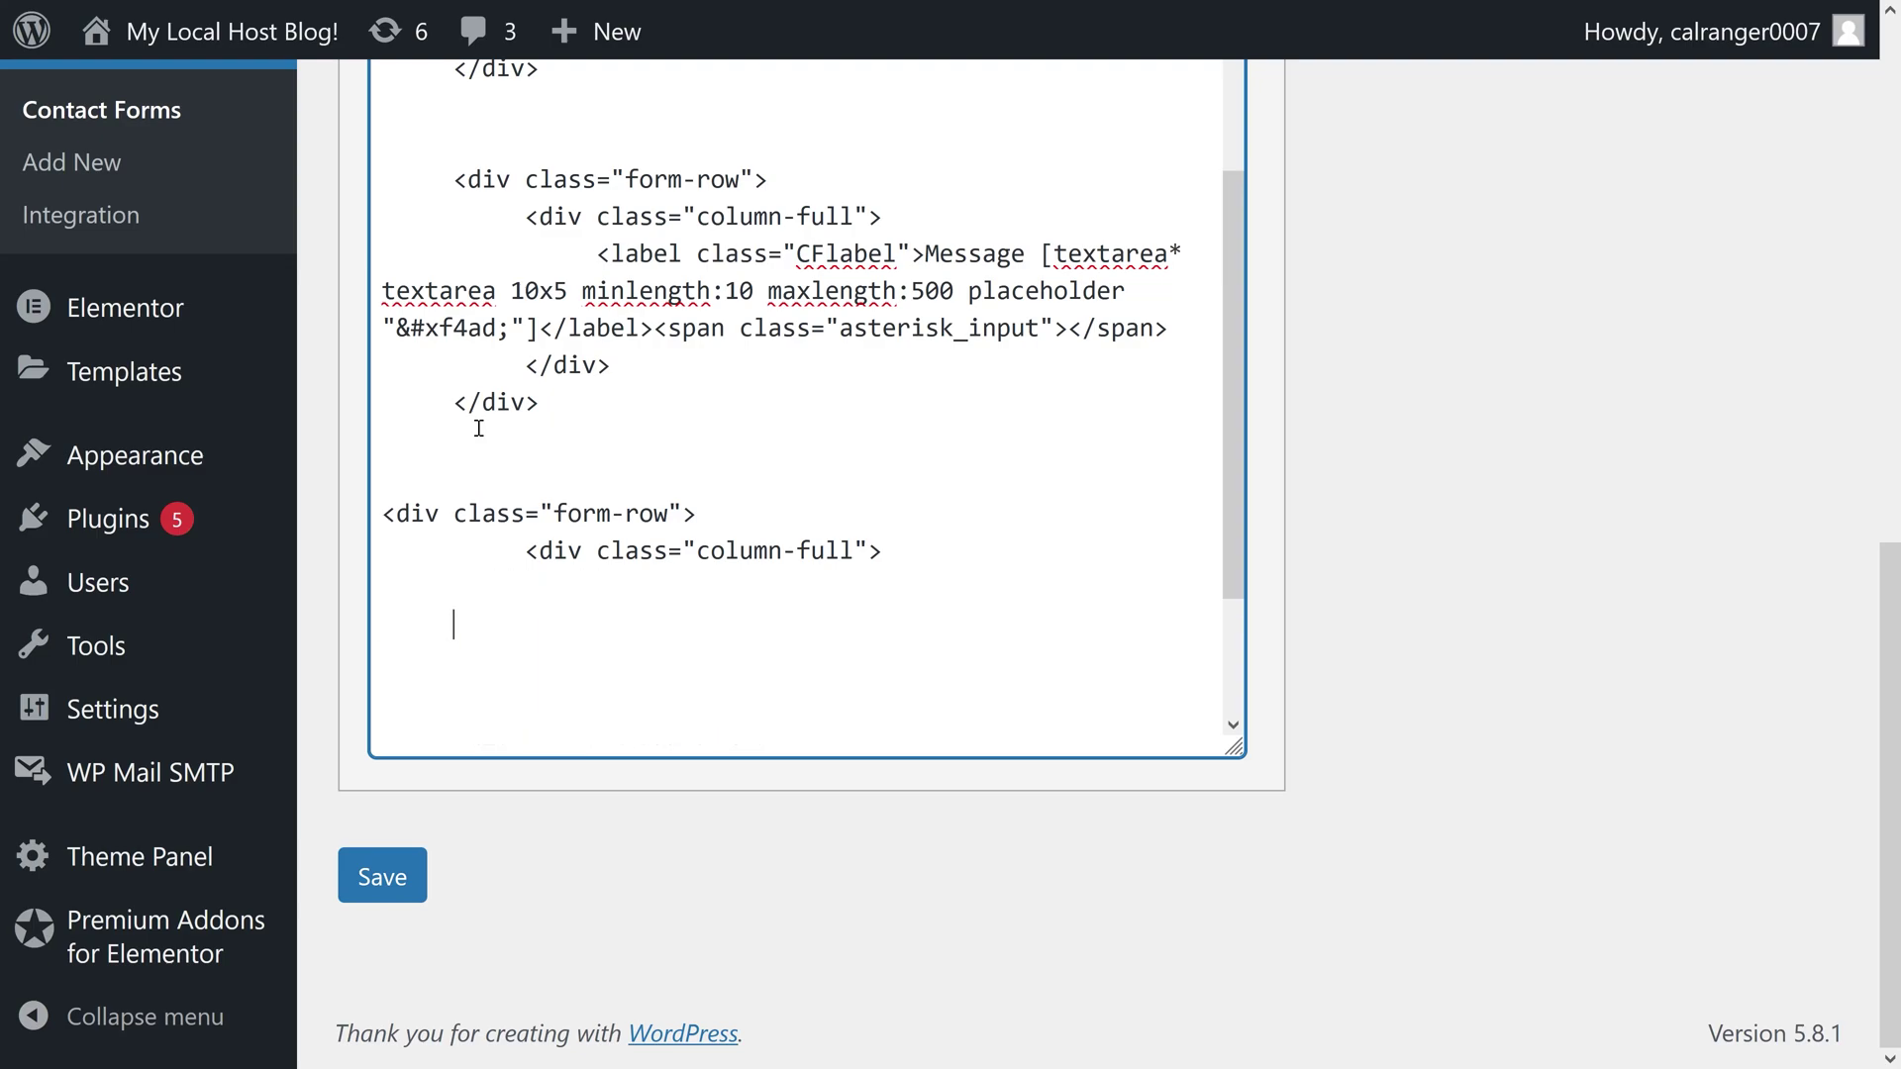
pyautogui.write('</div>')
pyautogui.press('Return')
pyautogui.write('</div>')
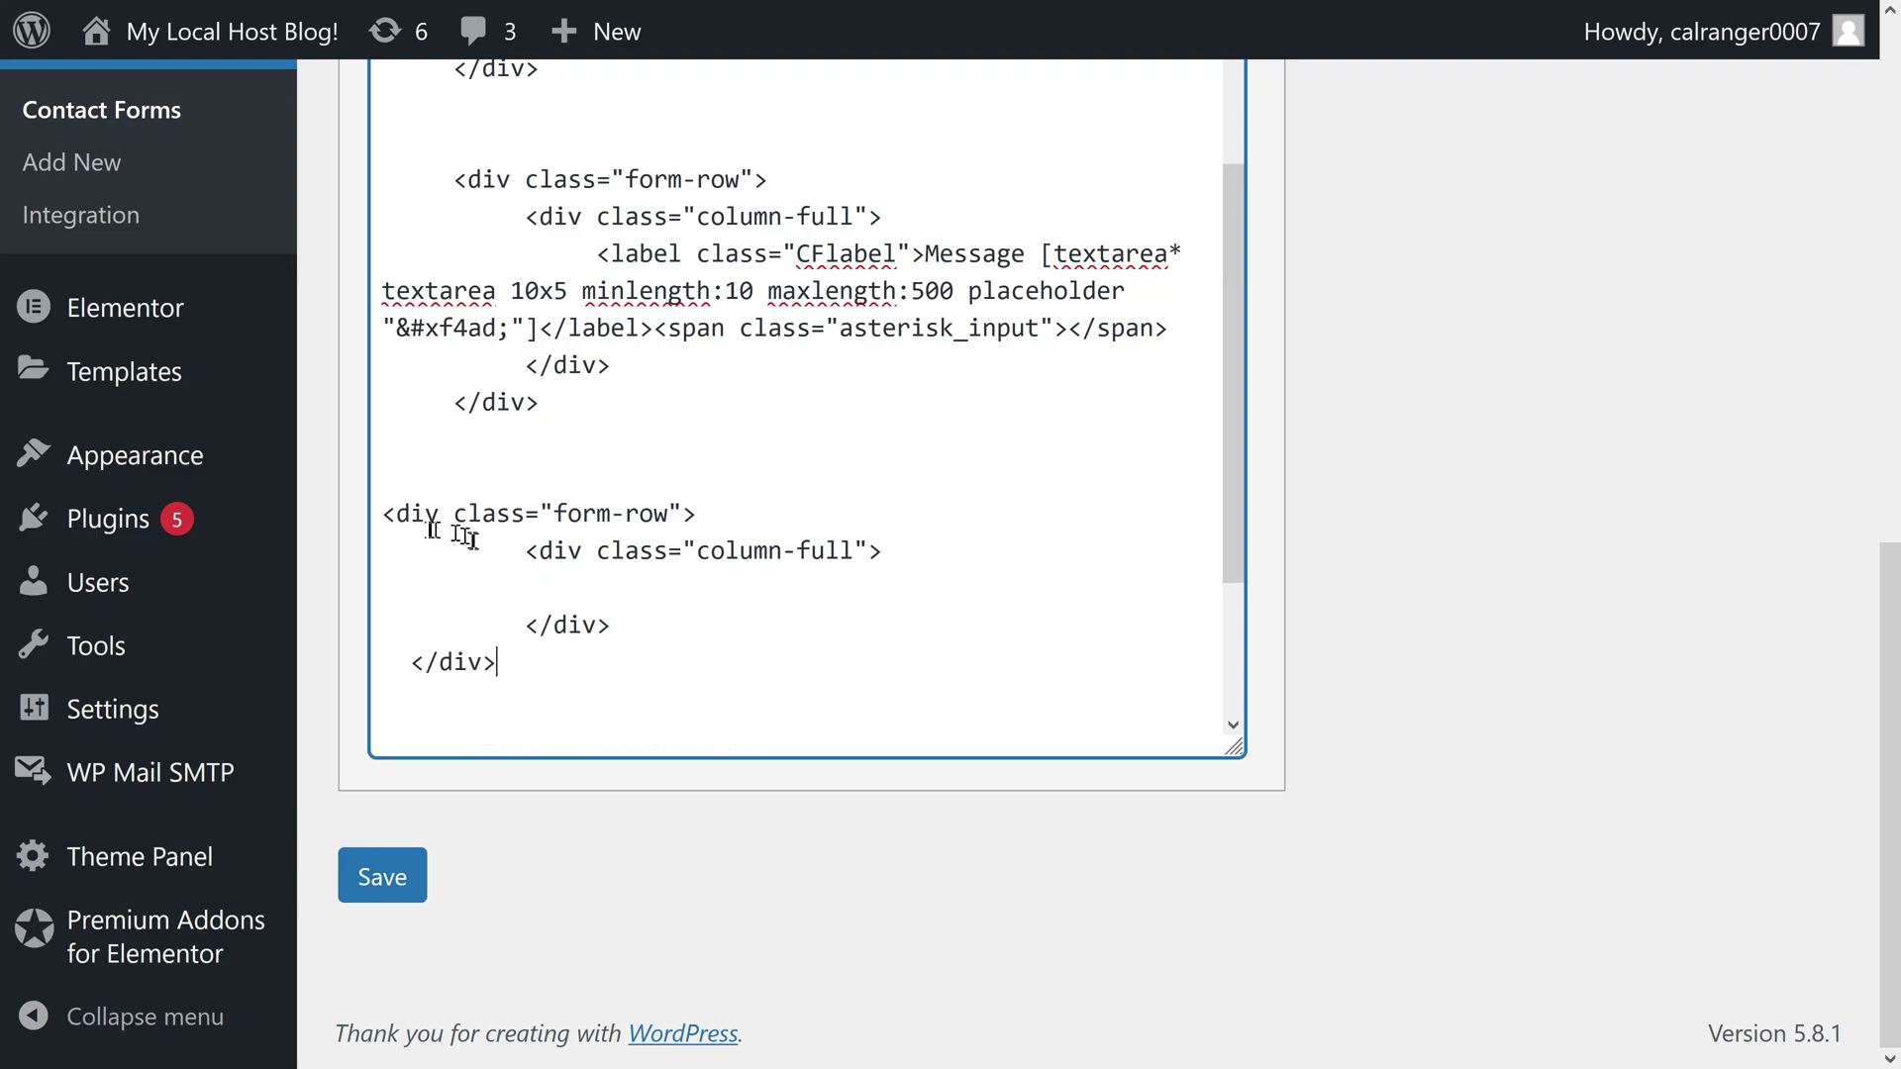
# Insert the [recaptcha] tag inside the empty column-full div
pyautogui.moveTo(384, 515); pyautogui.dragTo(498, 662)
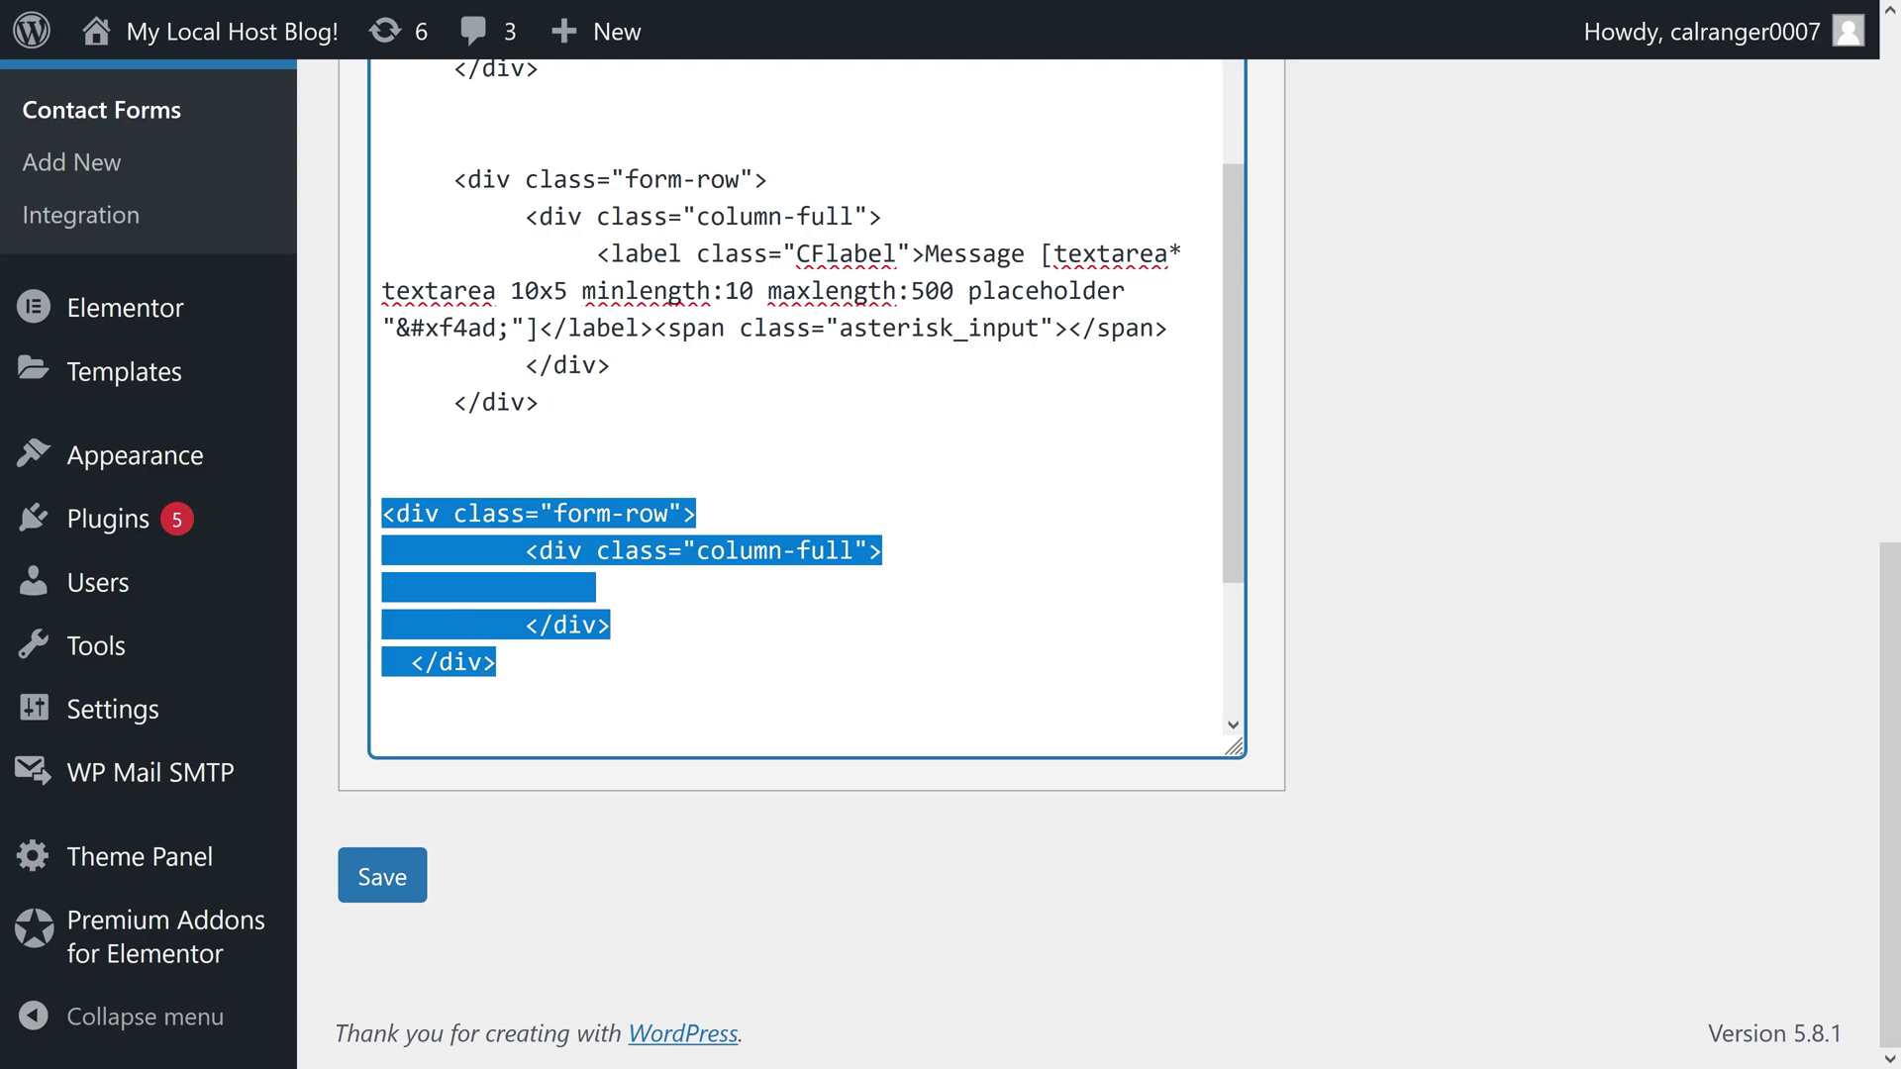
pyautogui.click(566, 589)
pyautogui.write('[recaptcha]')
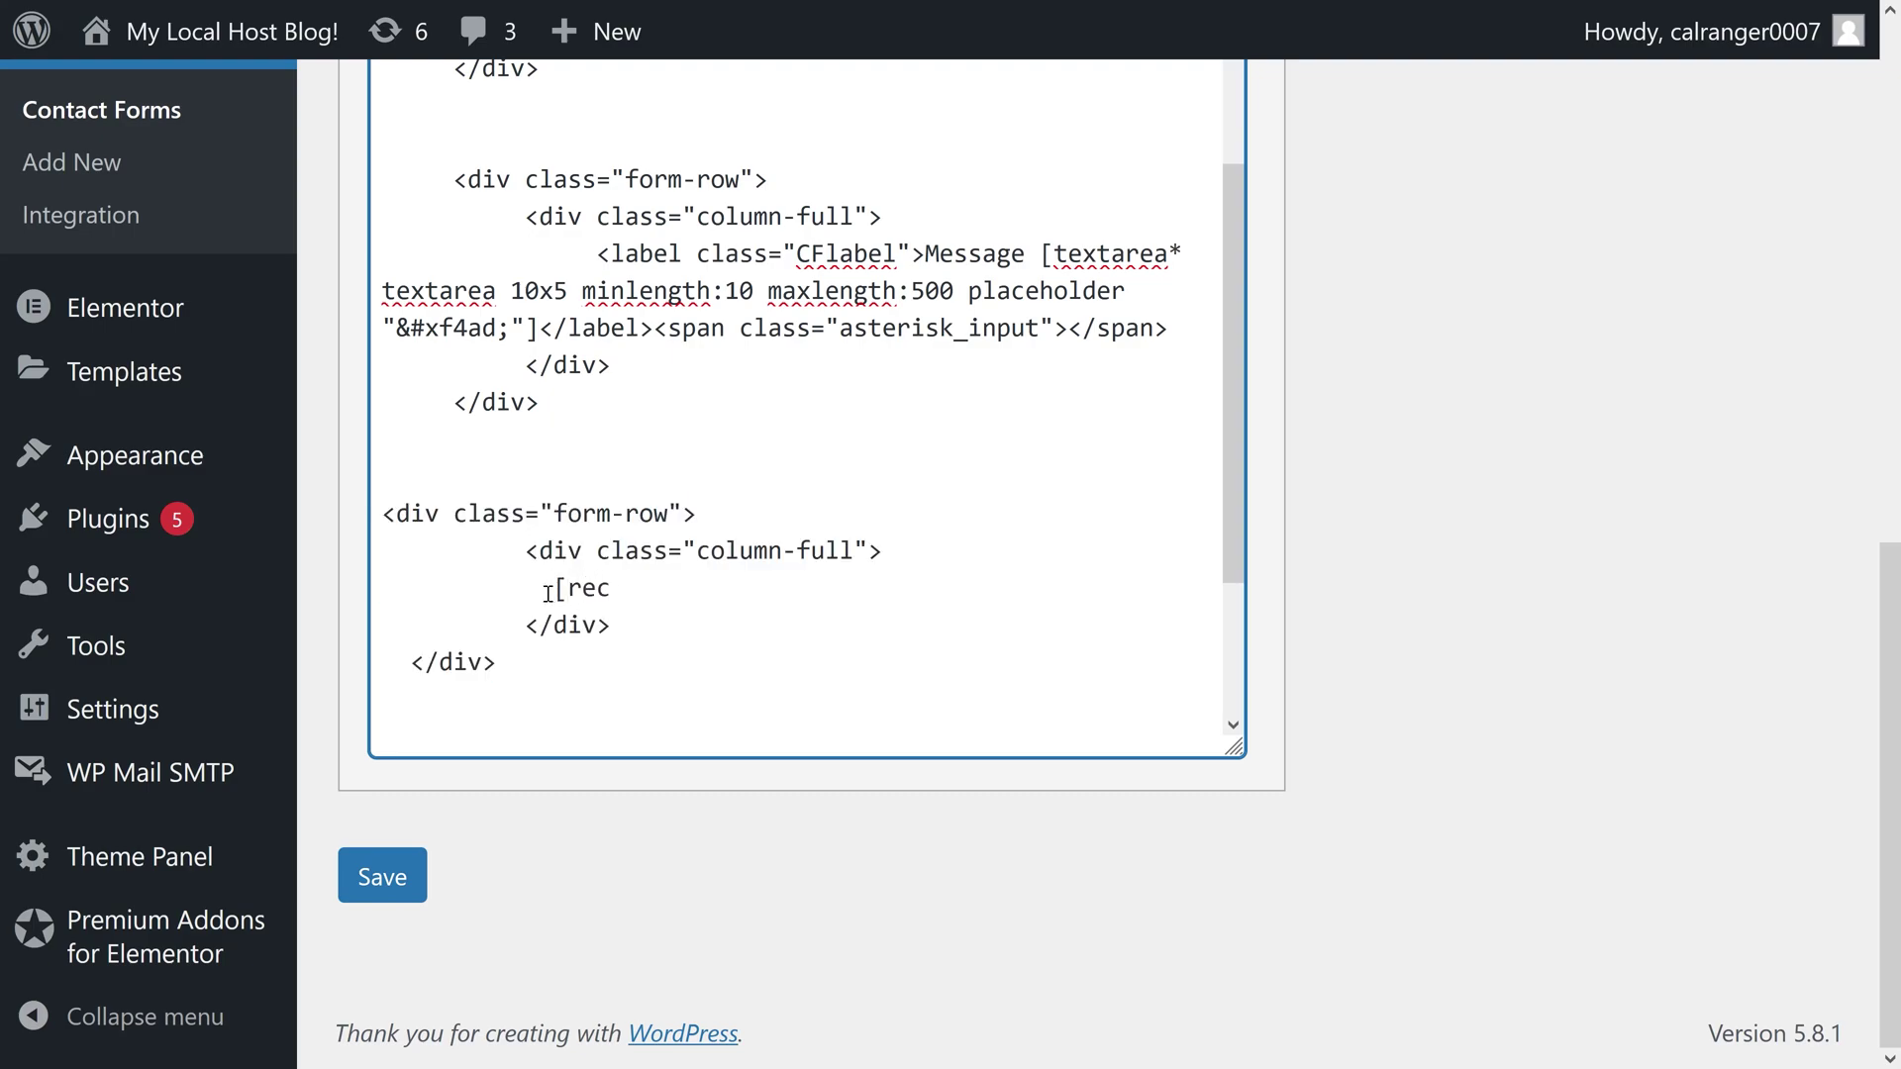
# Save Contact form 1 and view the live site's contact form in a new tab
pyautogui.click(403, 884)
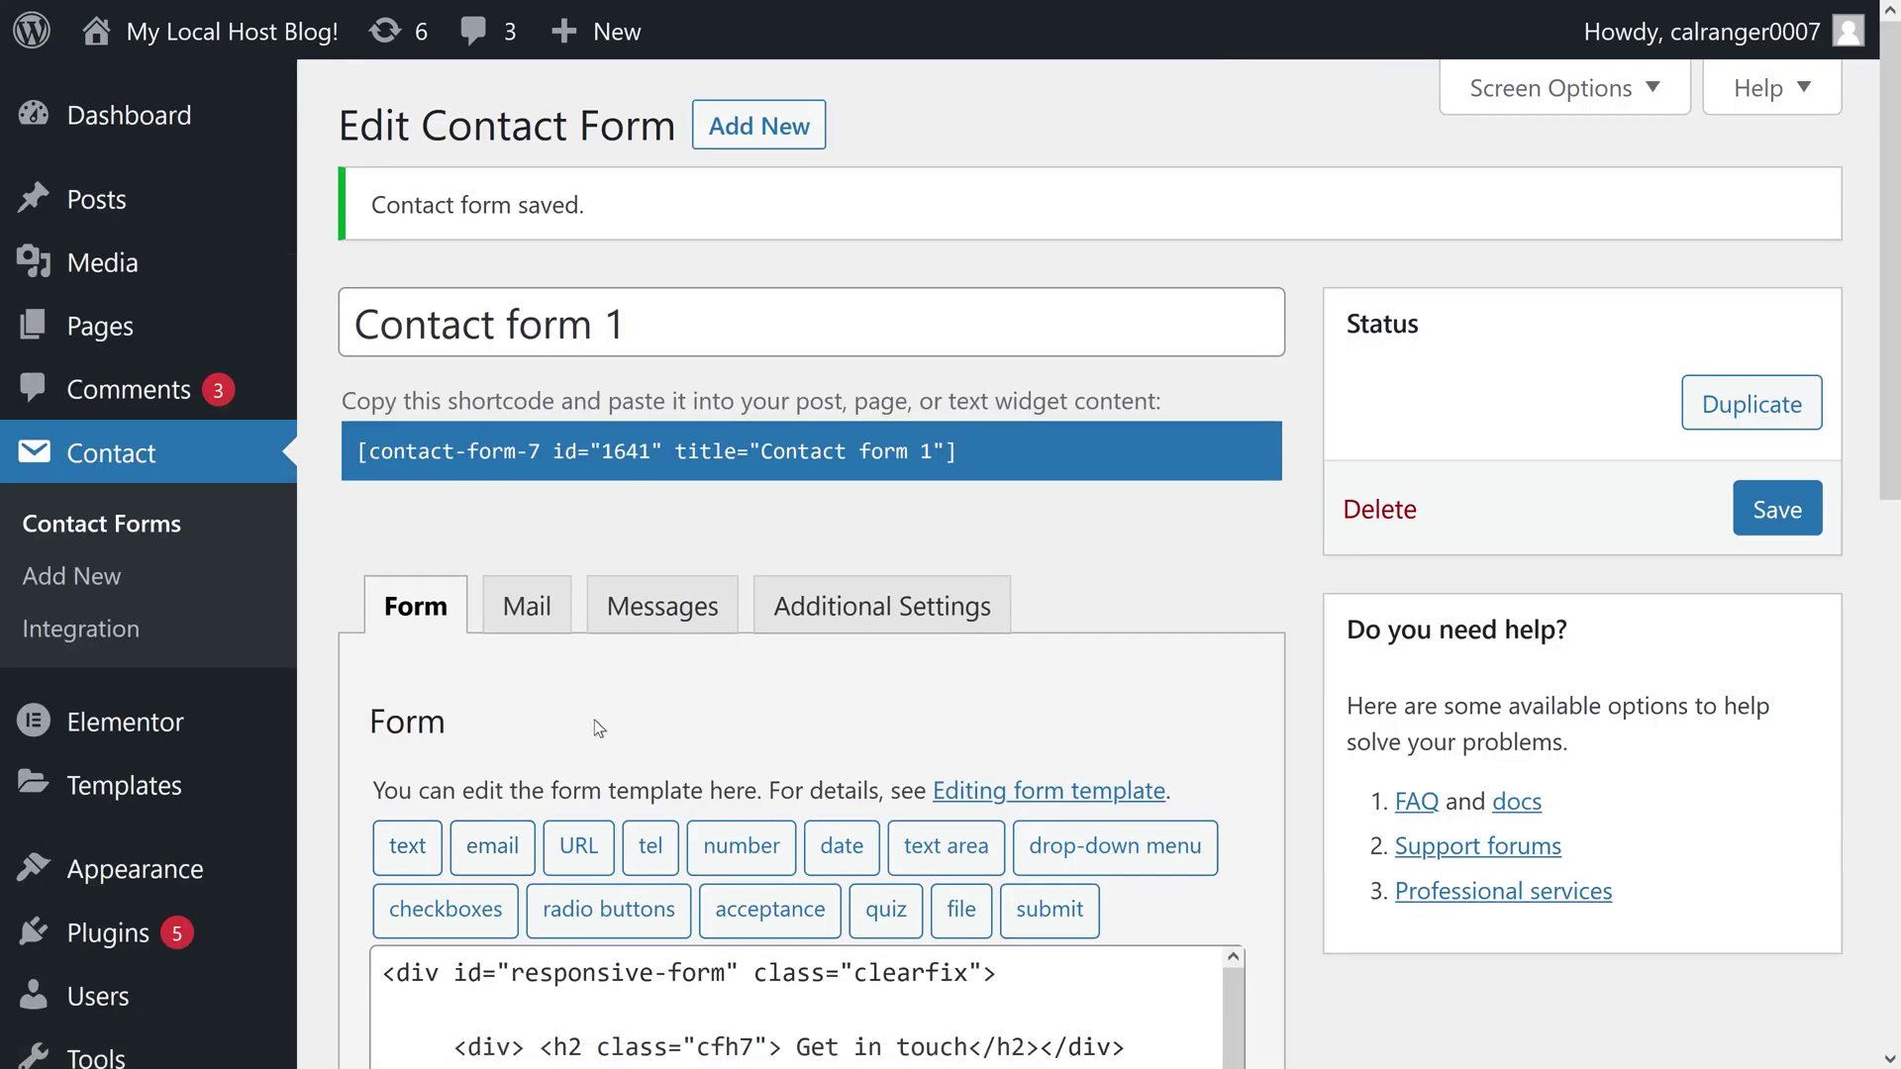
pyautogui.moveTo(138, 44)
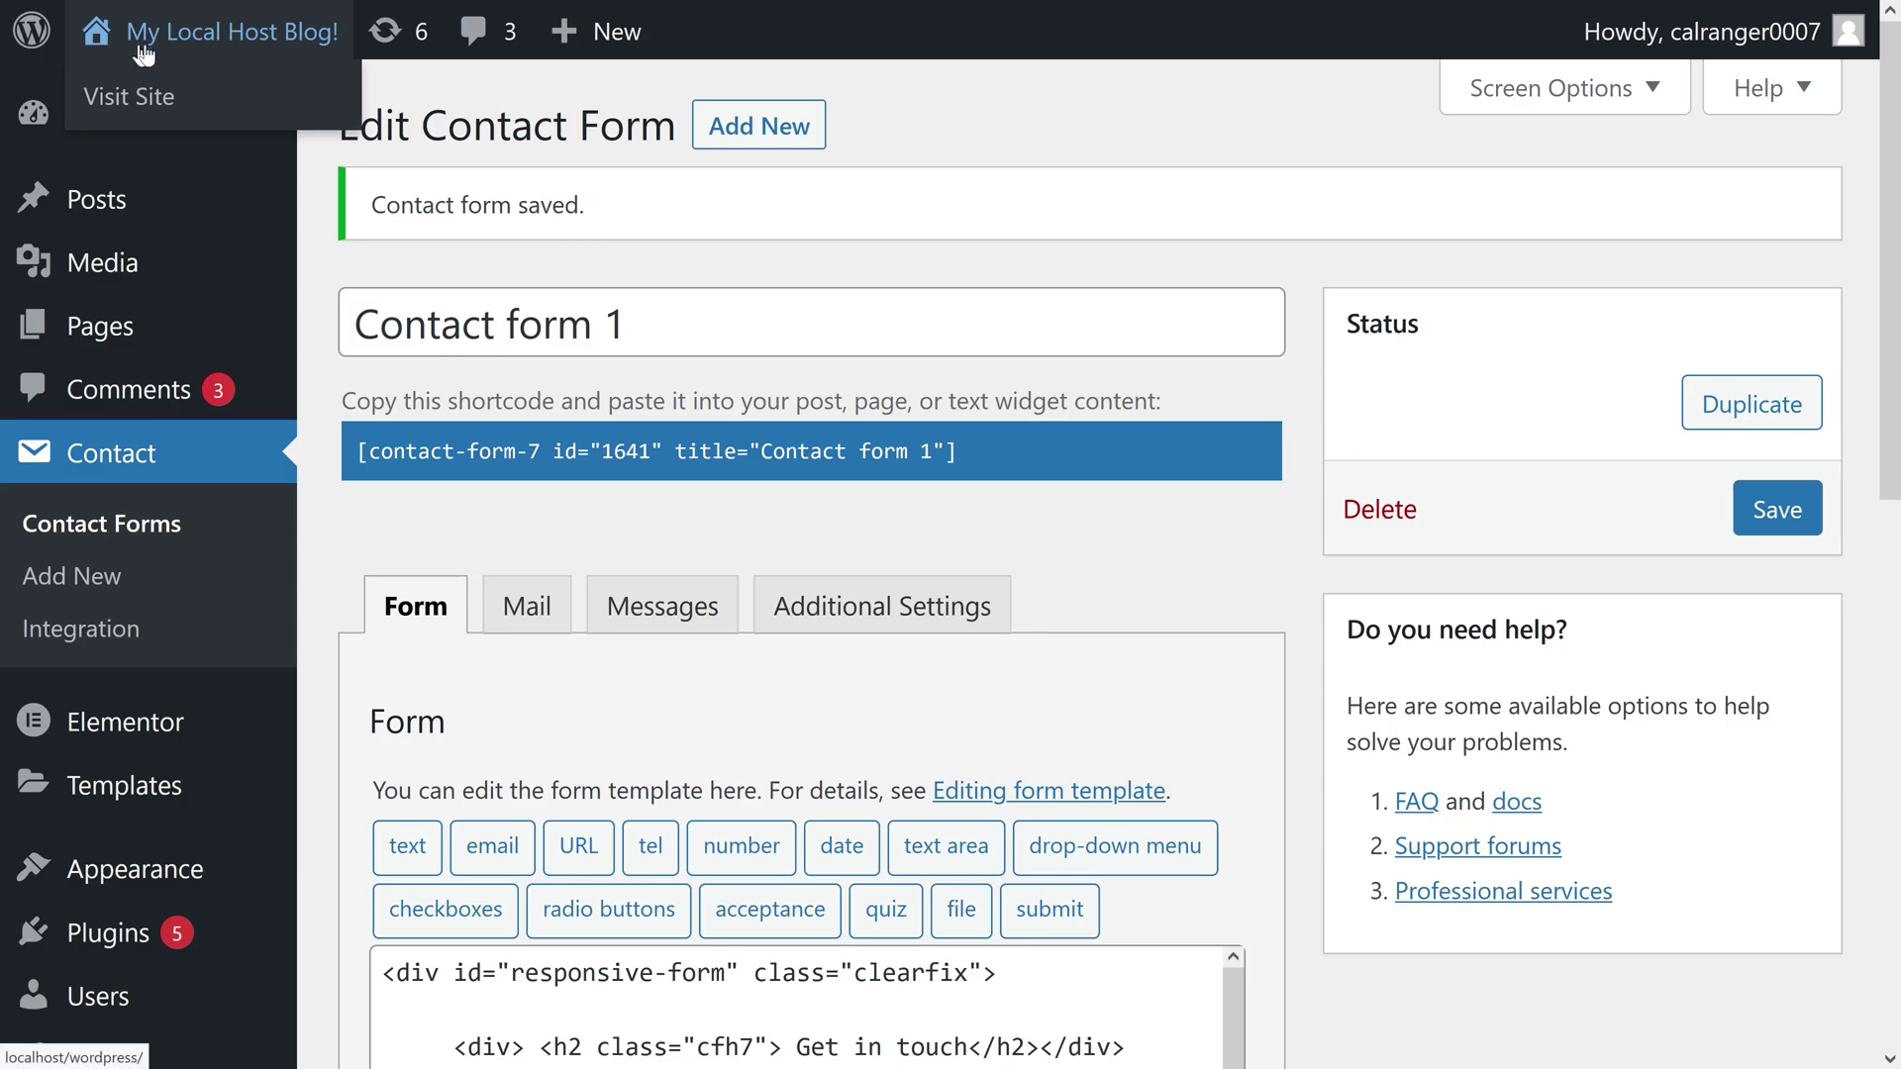
pyautogui.rightClick(145, 91)
pyautogui.click(187, 109)
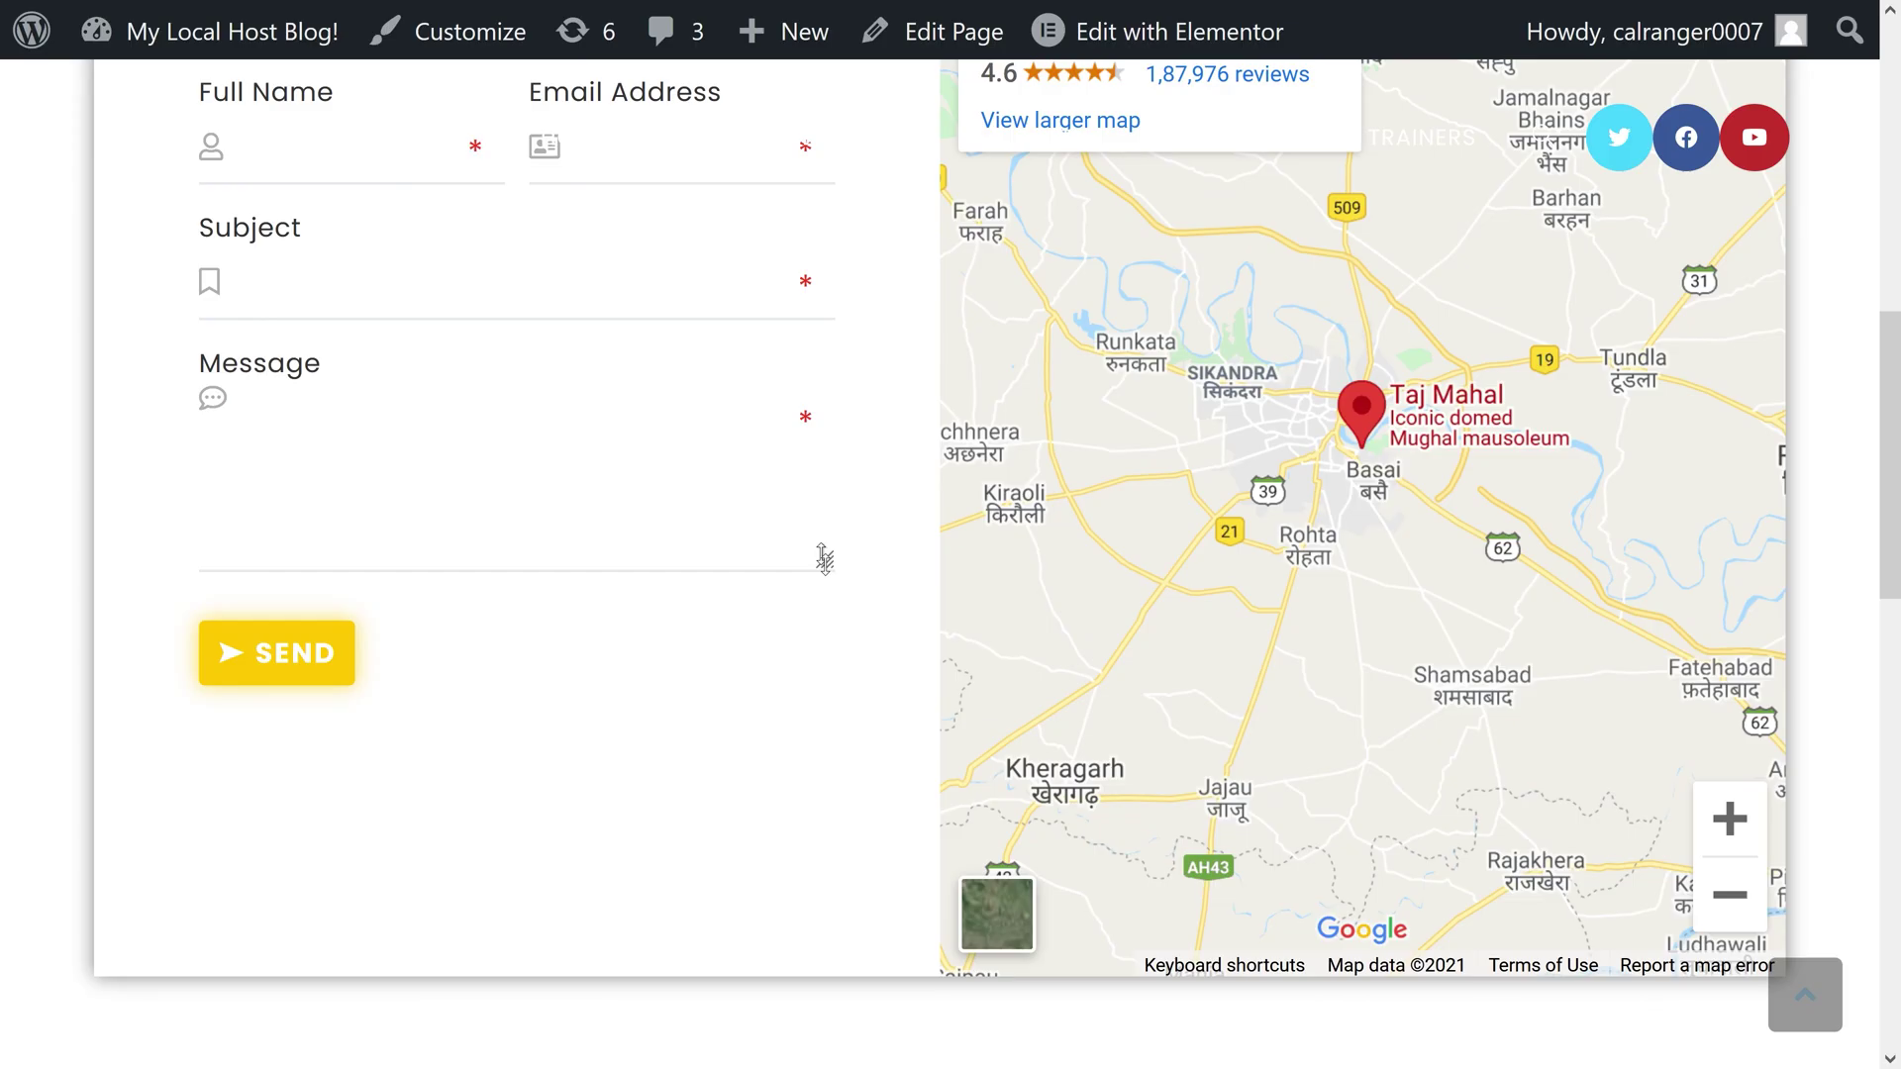
pyautogui.scroll(2, 824, 559)
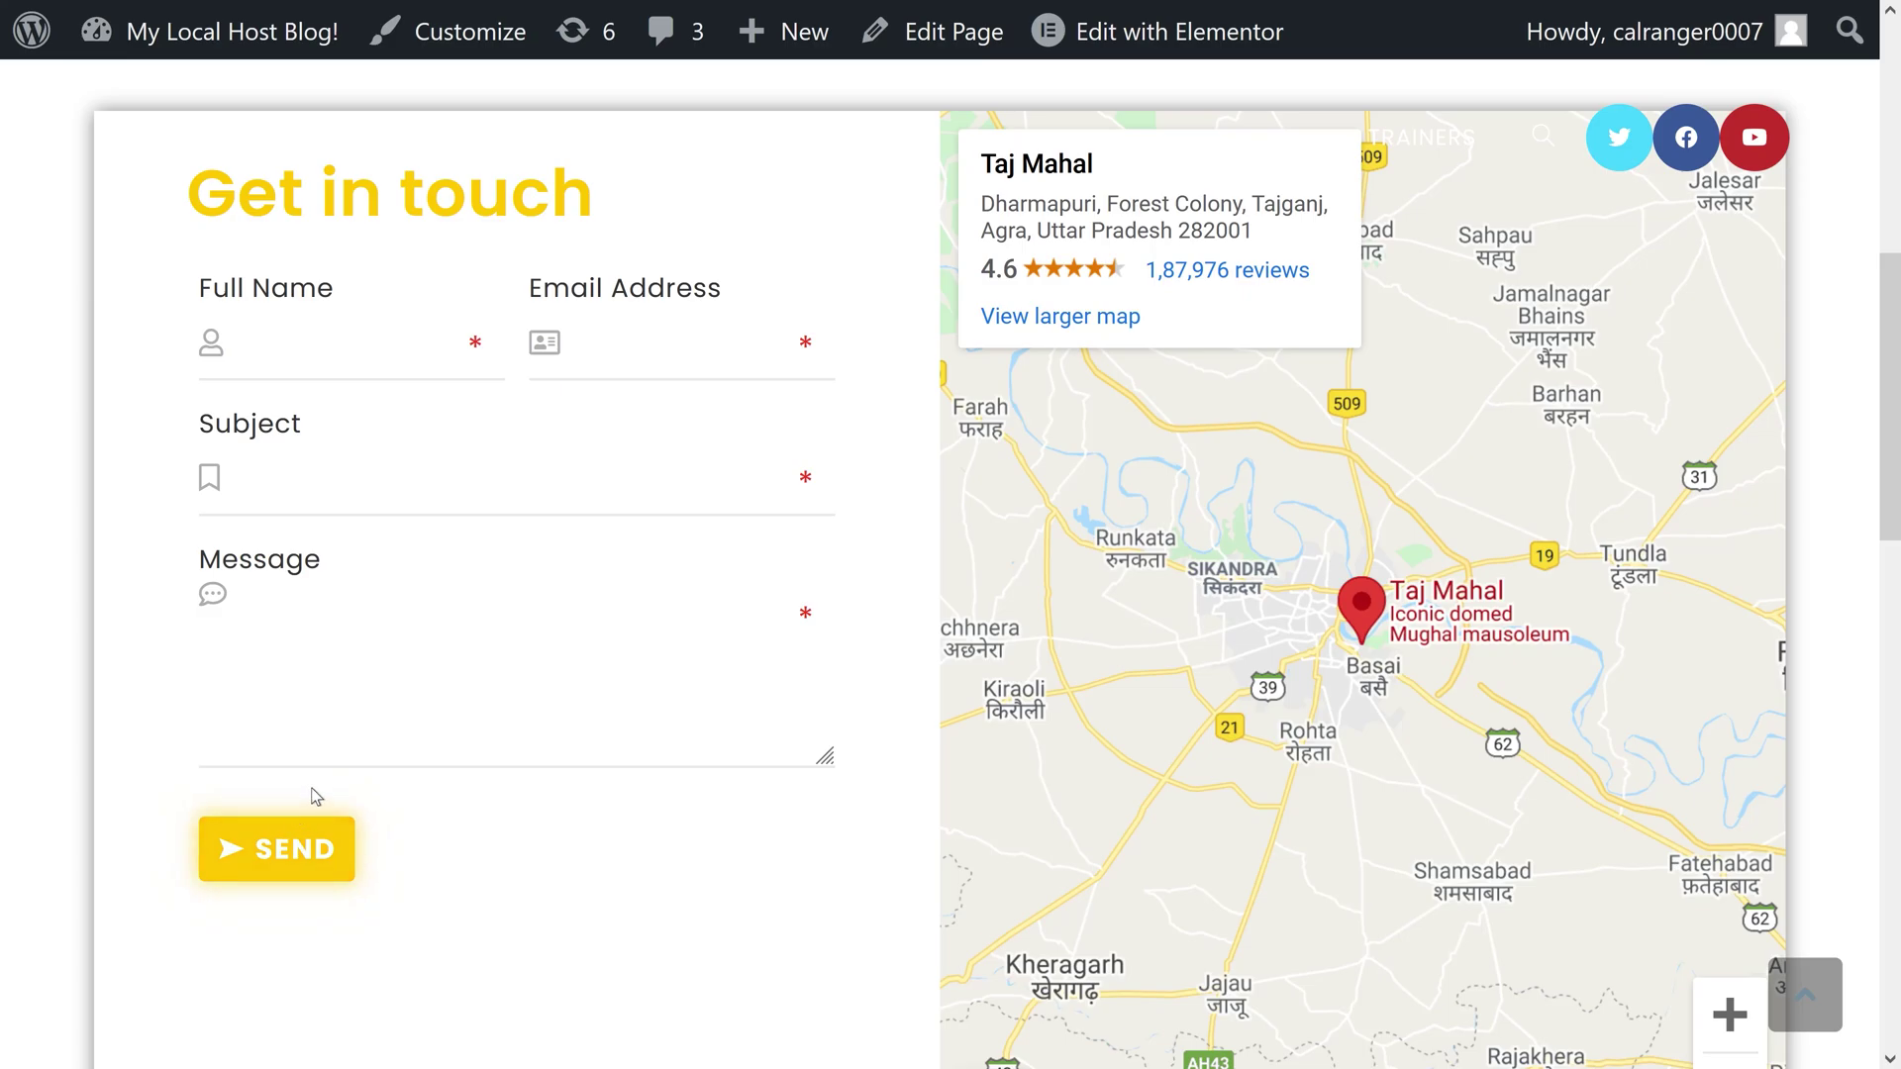
pyautogui.scroll(-2, 315, 796)
pyautogui.scroll(2, 317, 800)
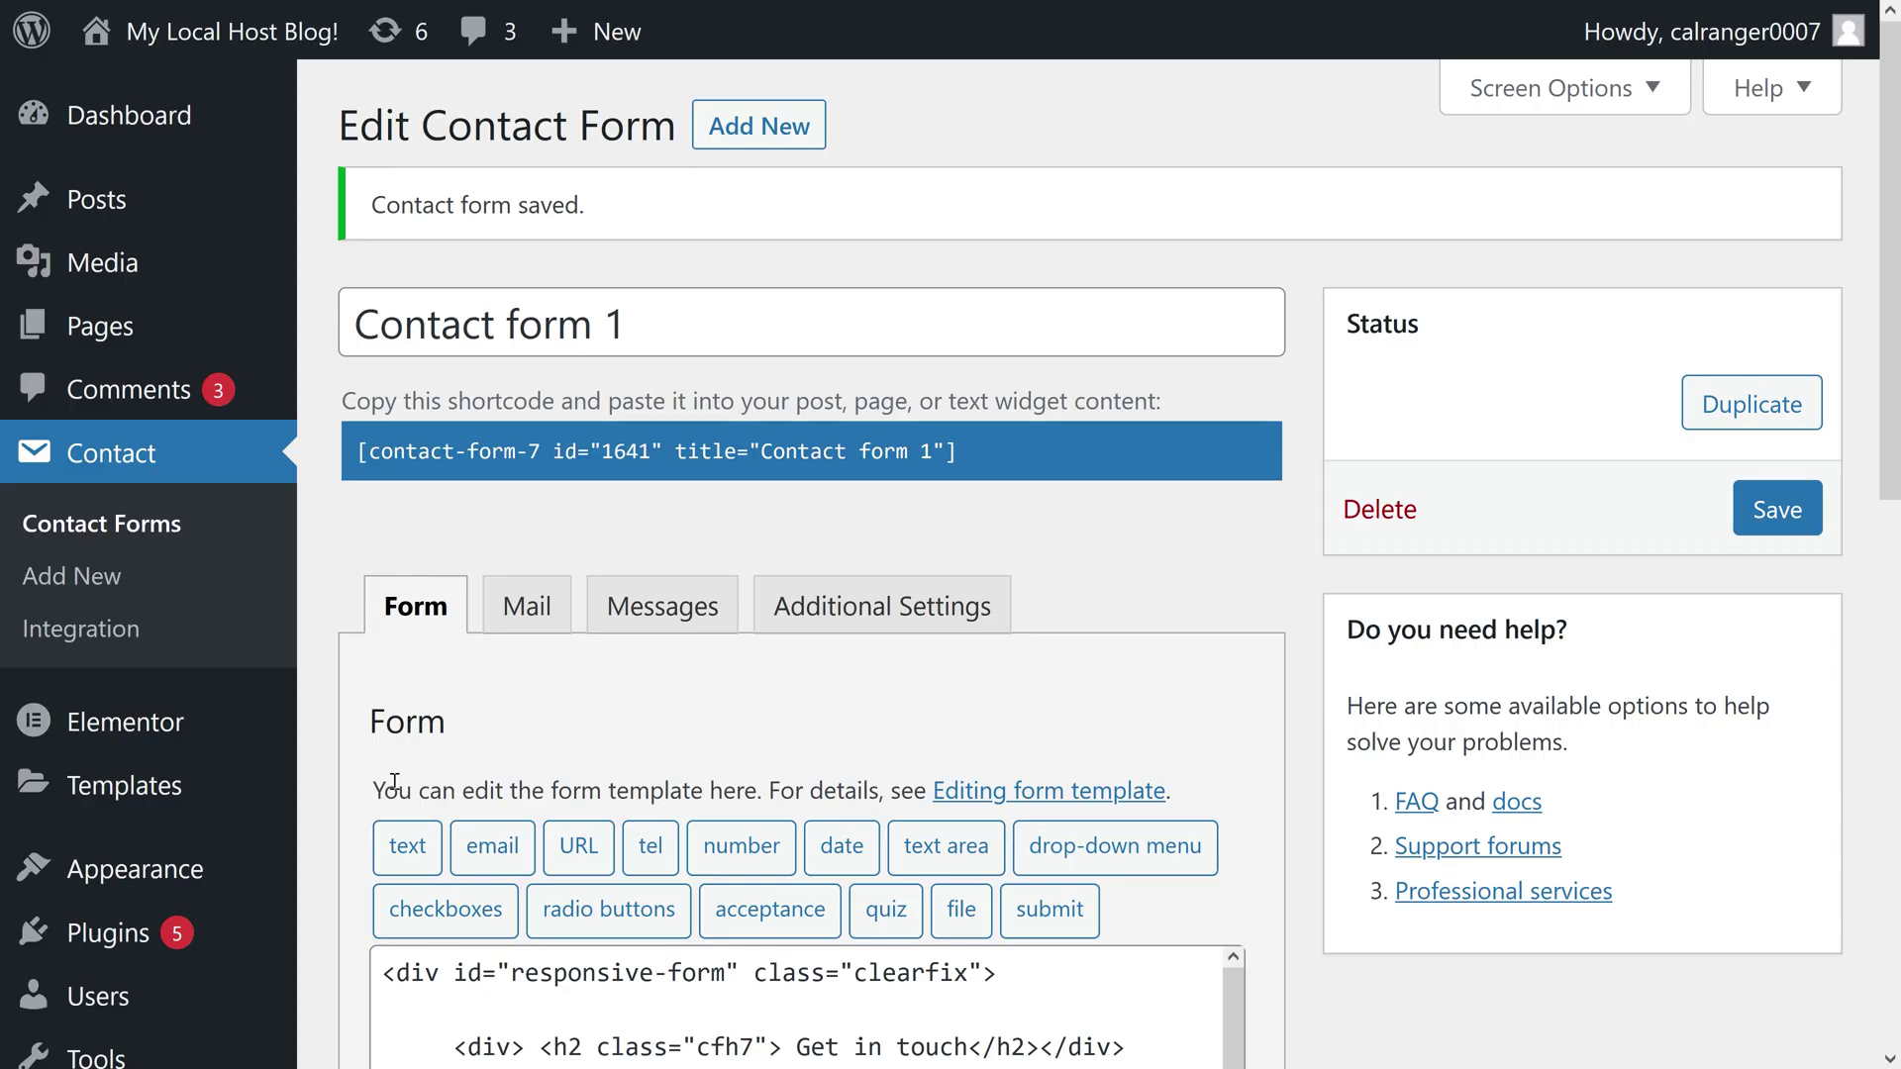
# Search the plugin directory for 'ReCaptcha v2 for Contact Form 7'
pyautogui.moveTo(169, 931)
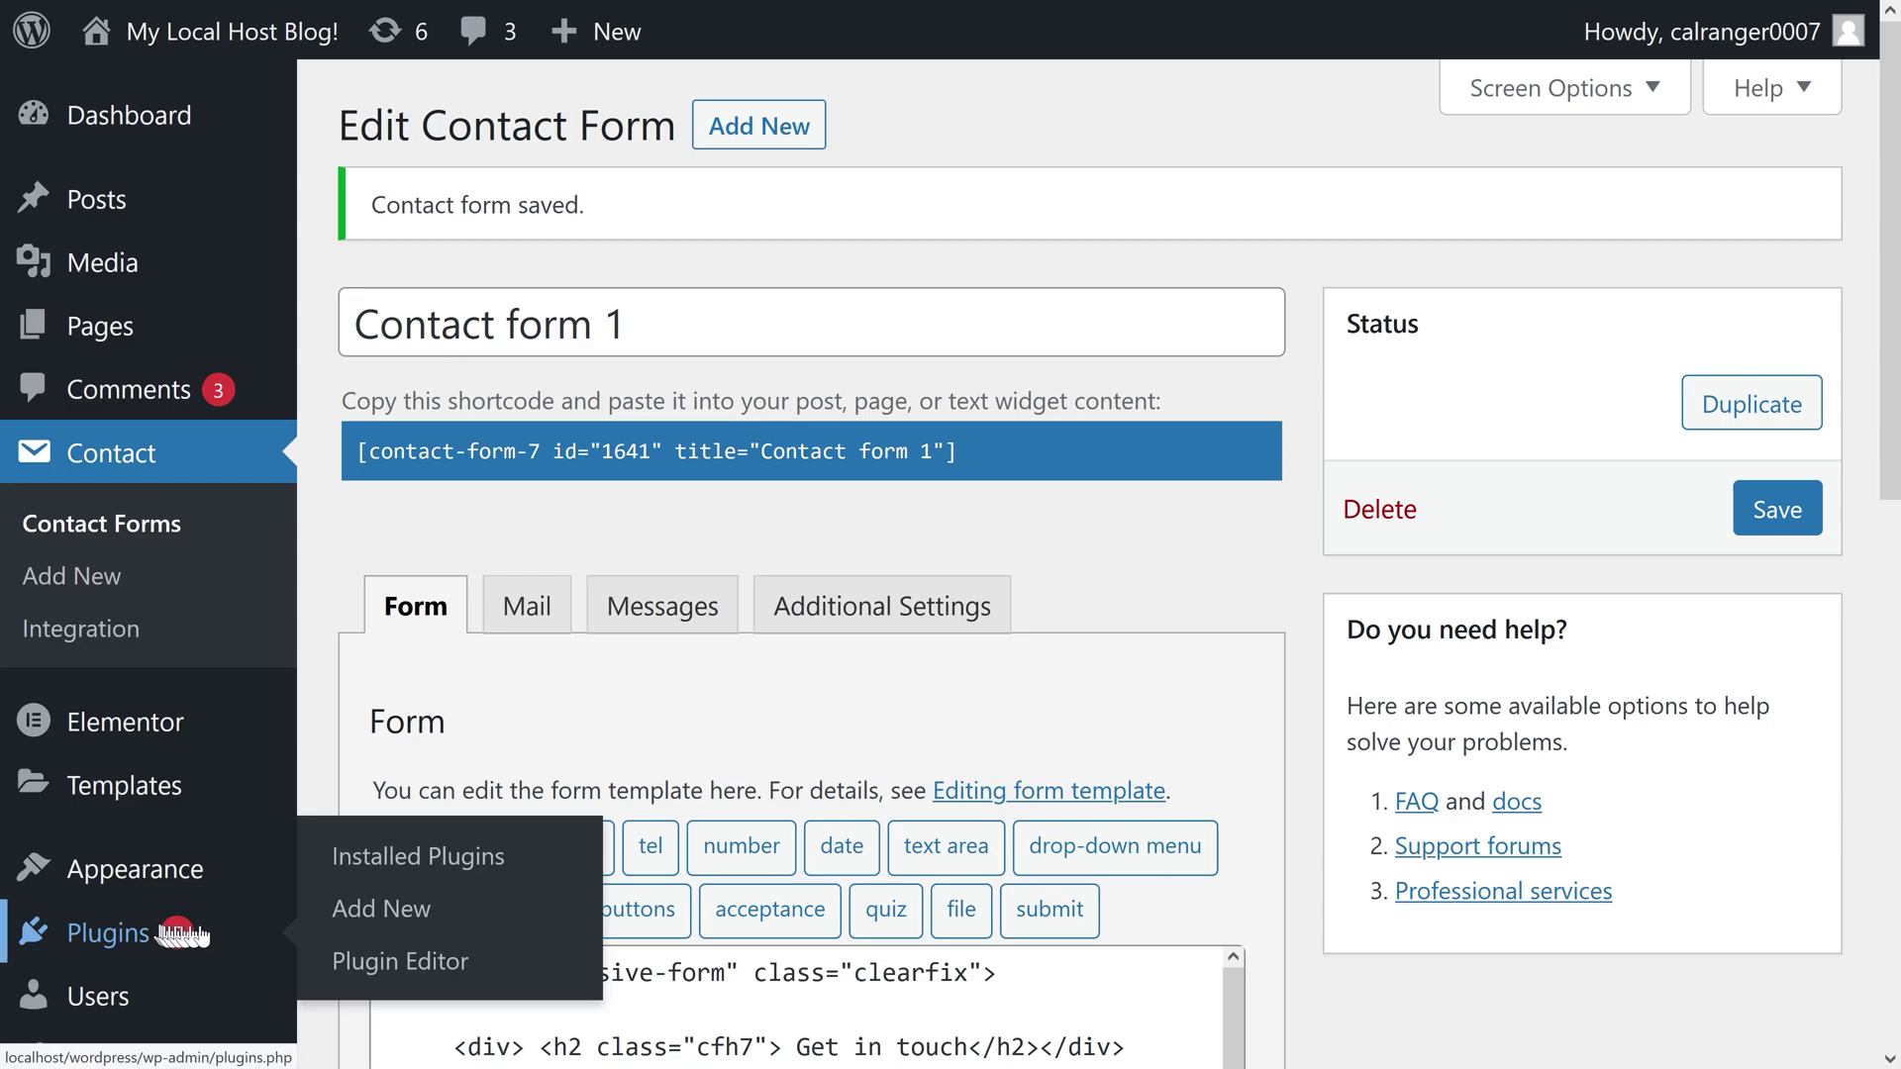
pyautogui.click(376, 915)
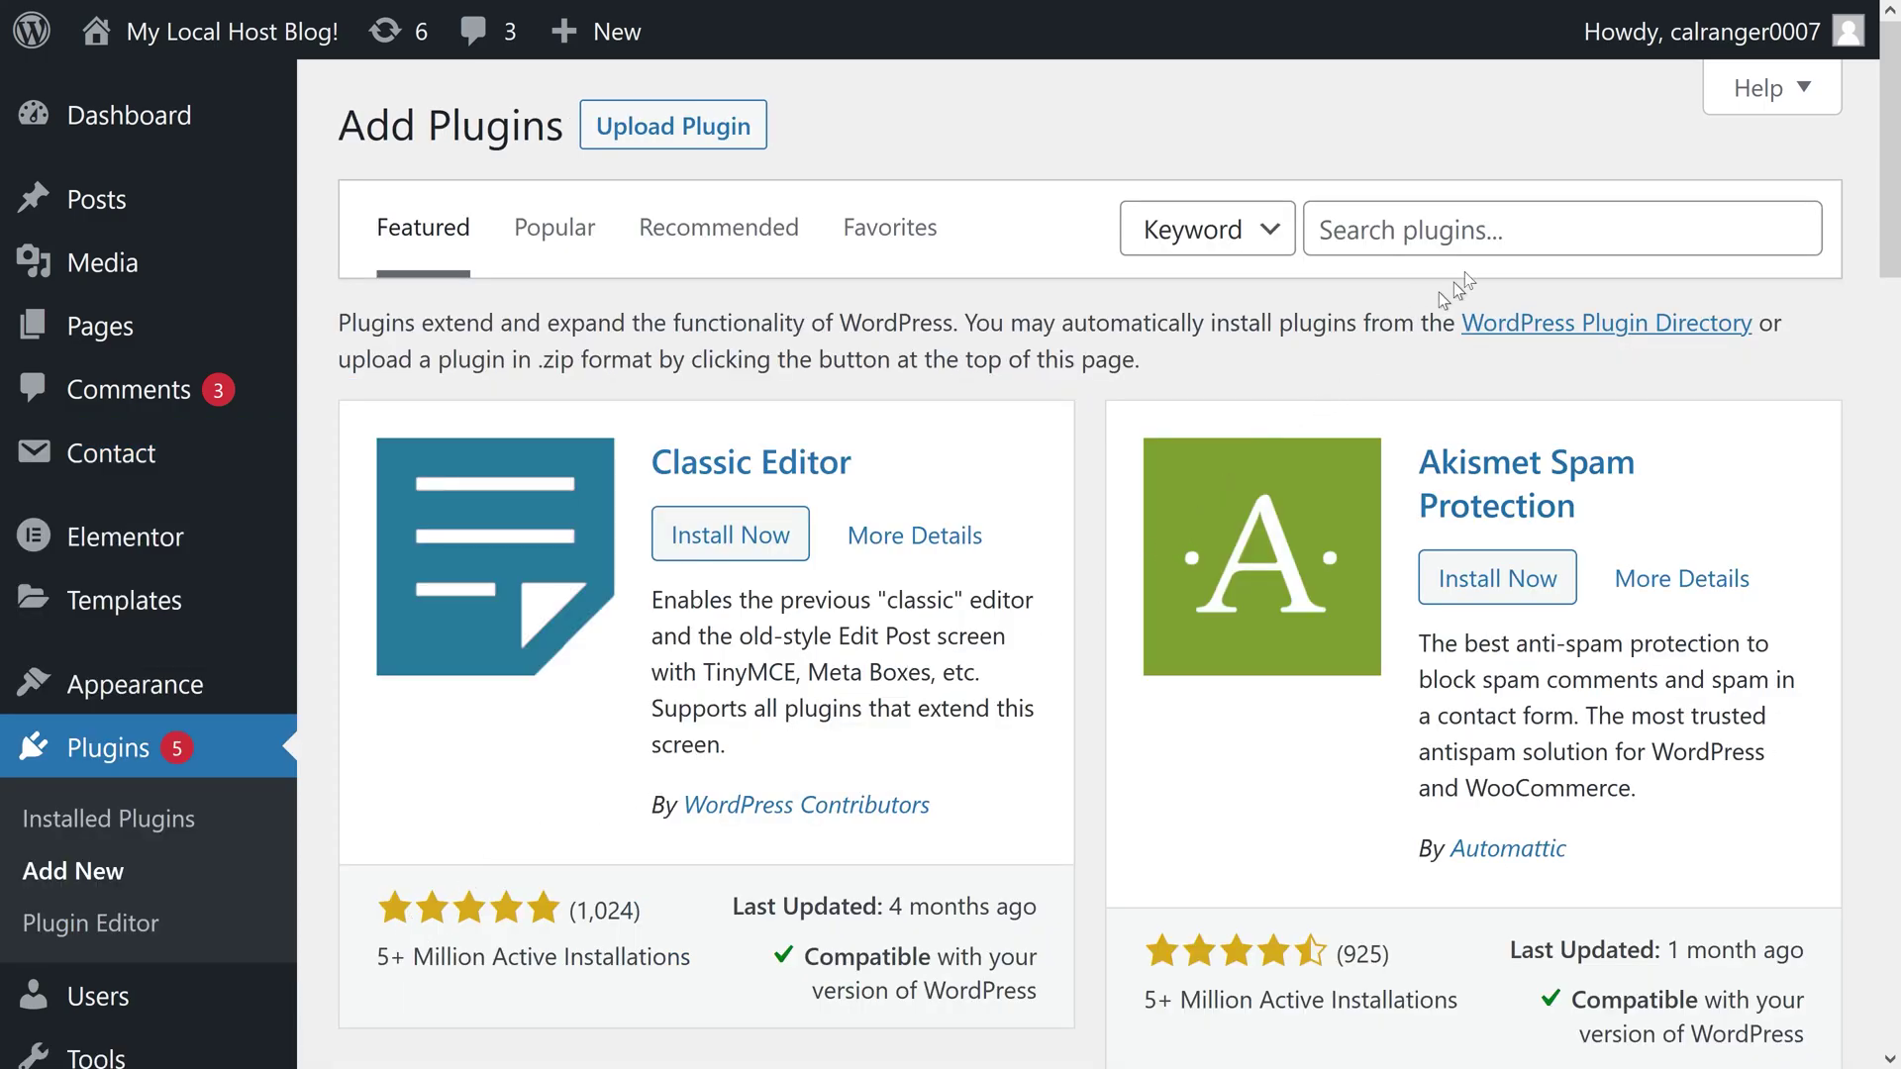
pyautogui.click(1530, 213)
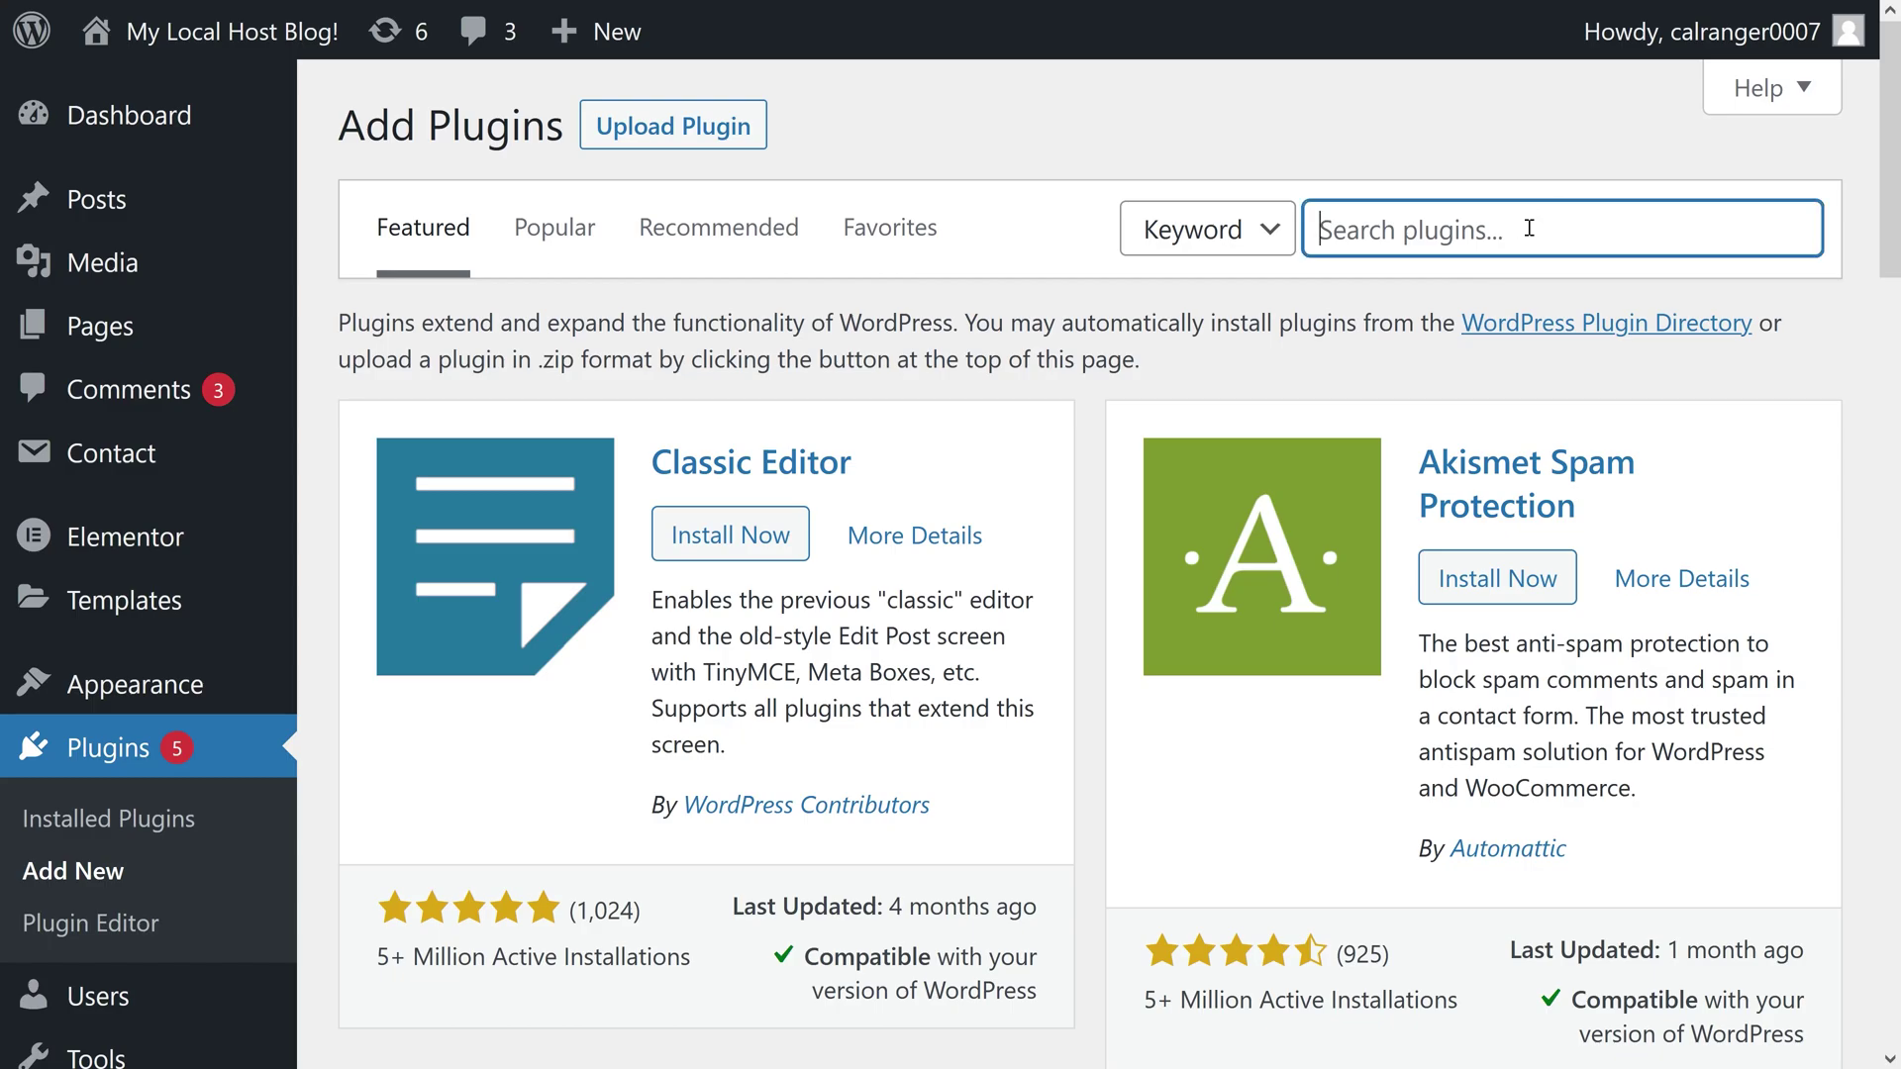
pyautogui.write('ReCaptc')
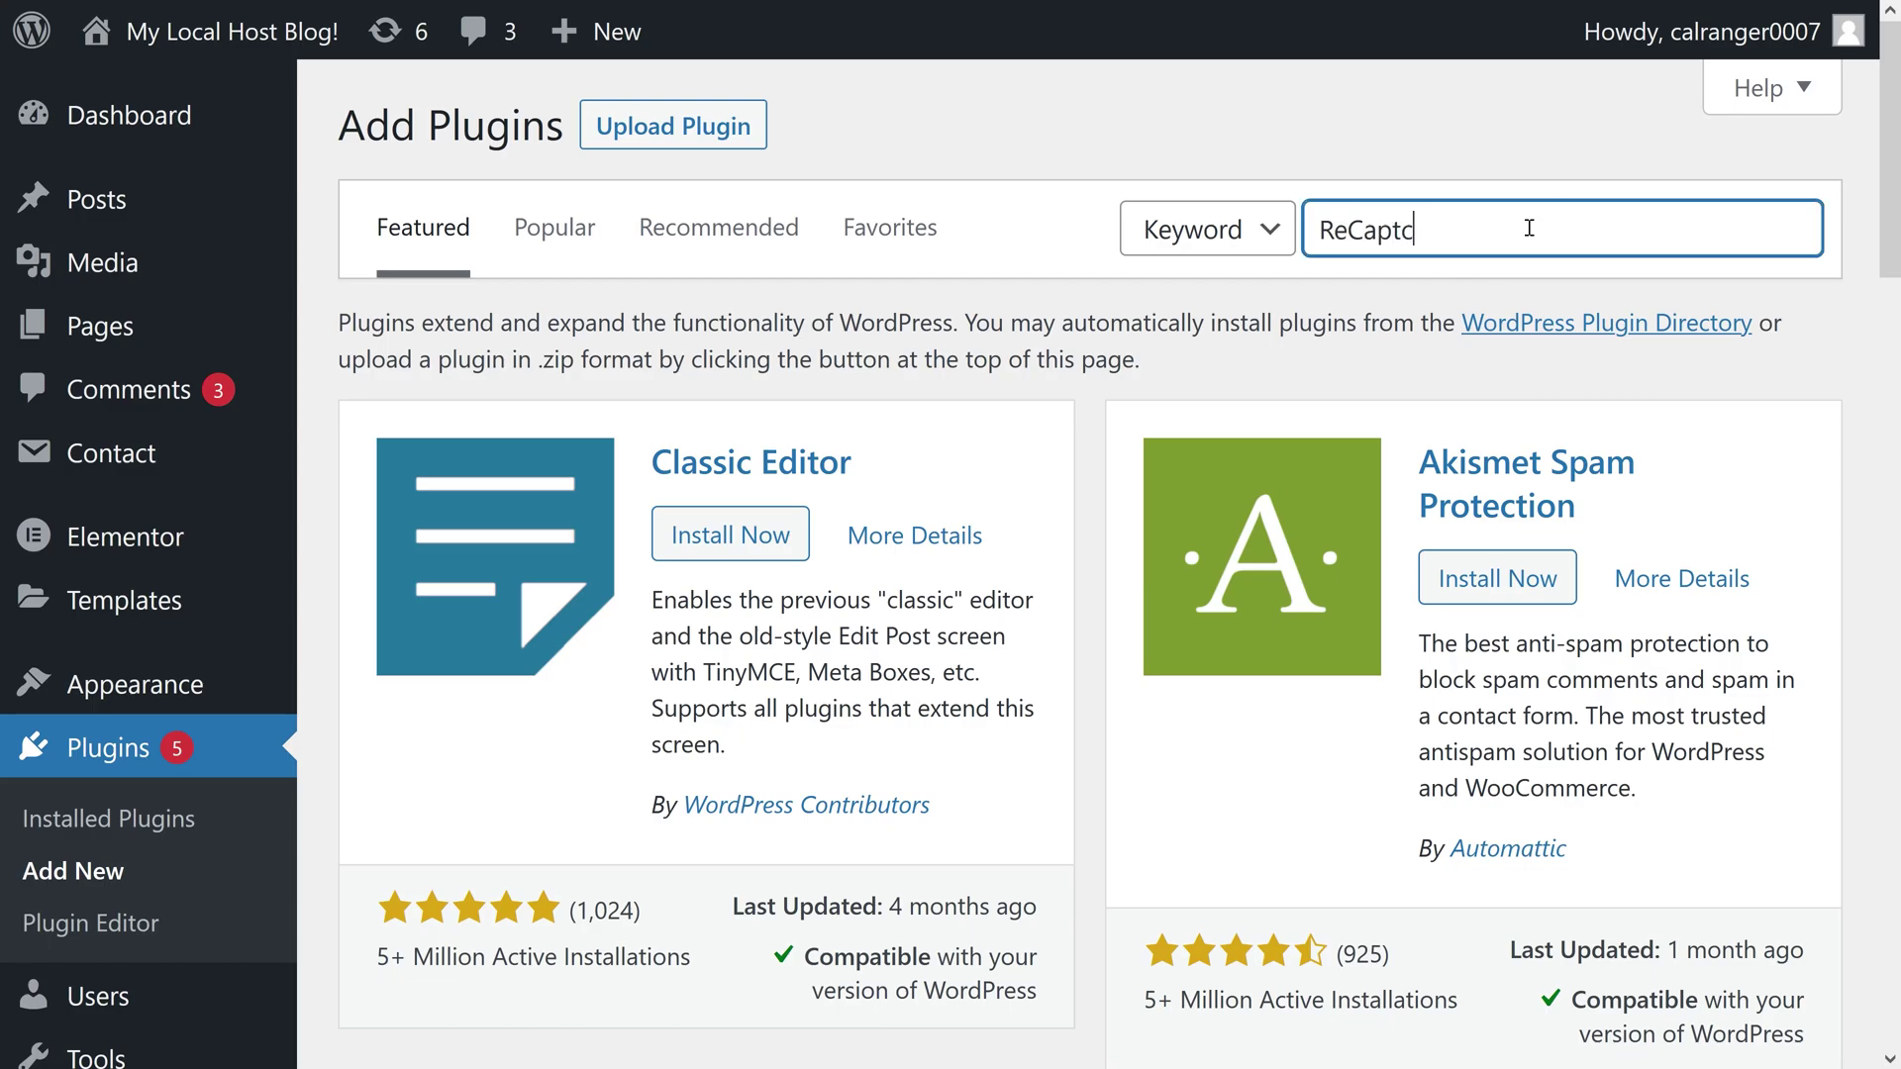
pyautogui.write('ha v2 for Contact Form 7')
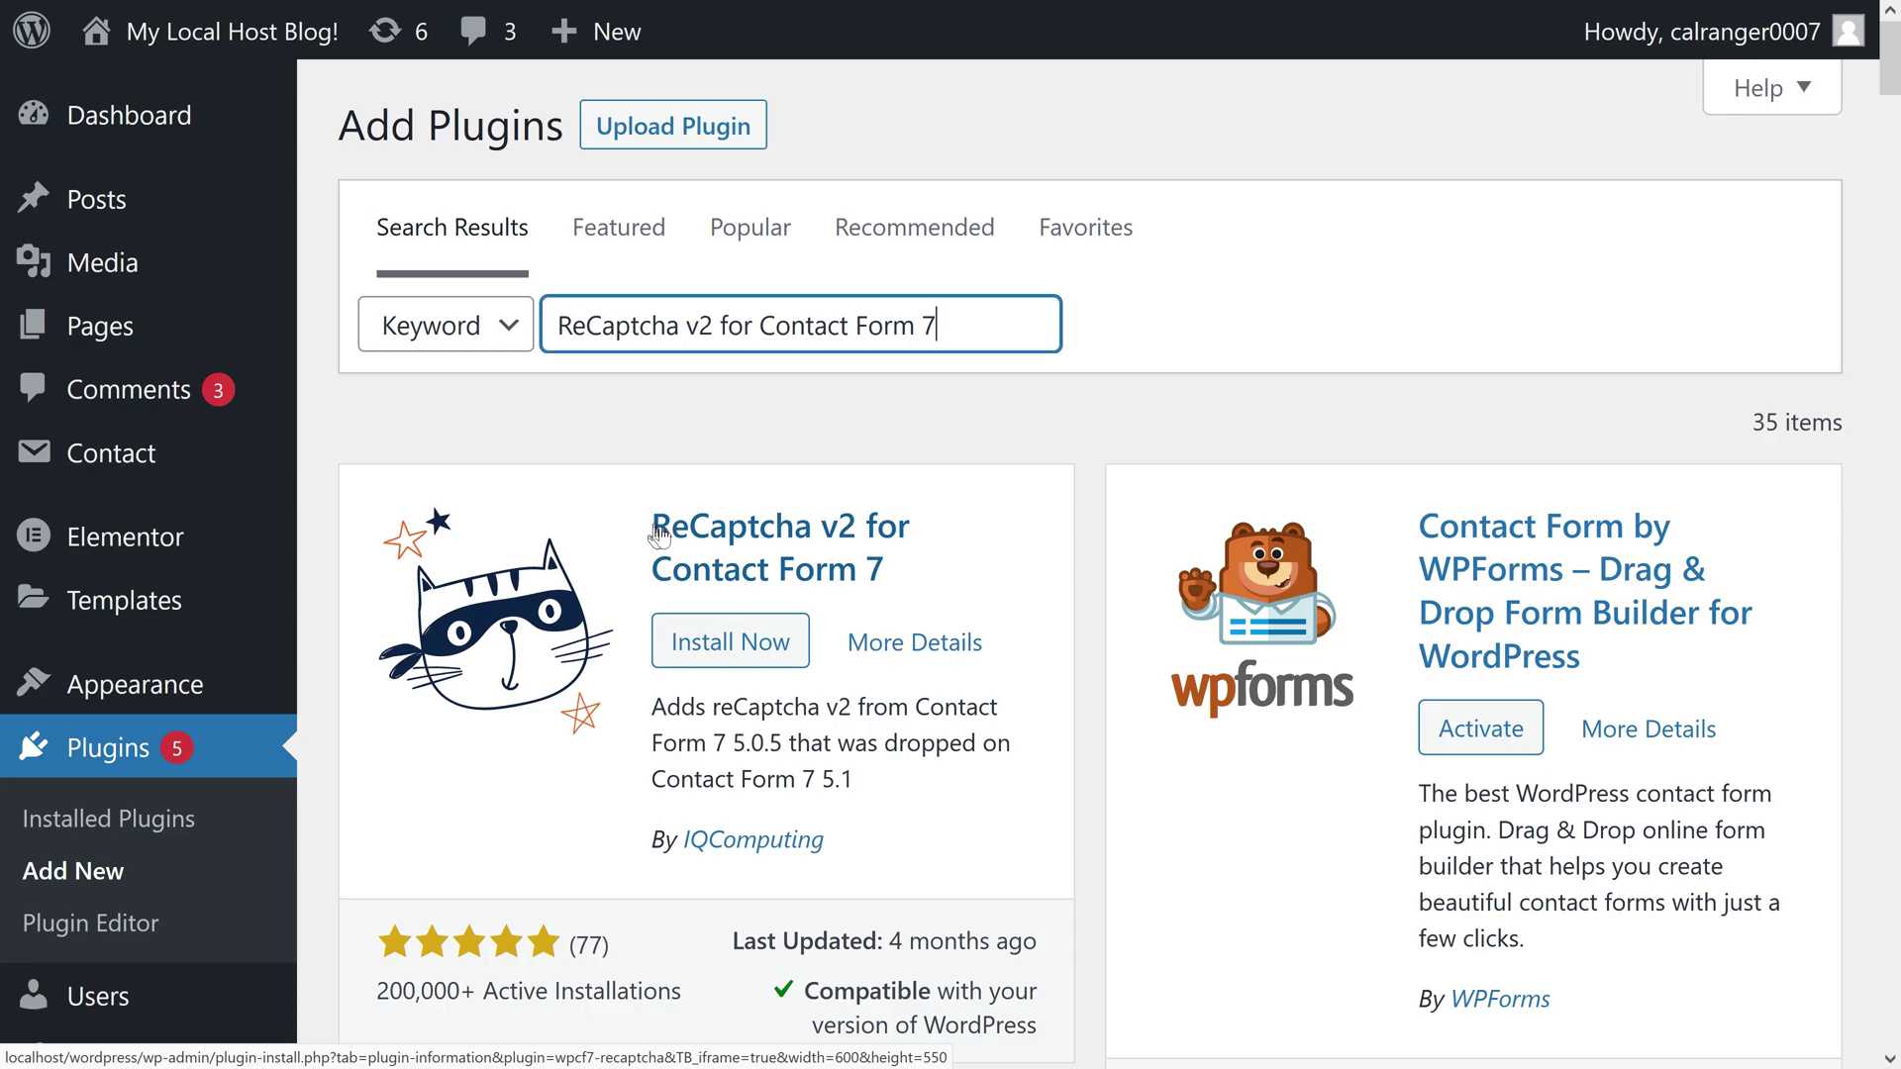
# Install and activate the plugin, then locate its entry on Installed Plugins
pyautogui.click(728, 639)
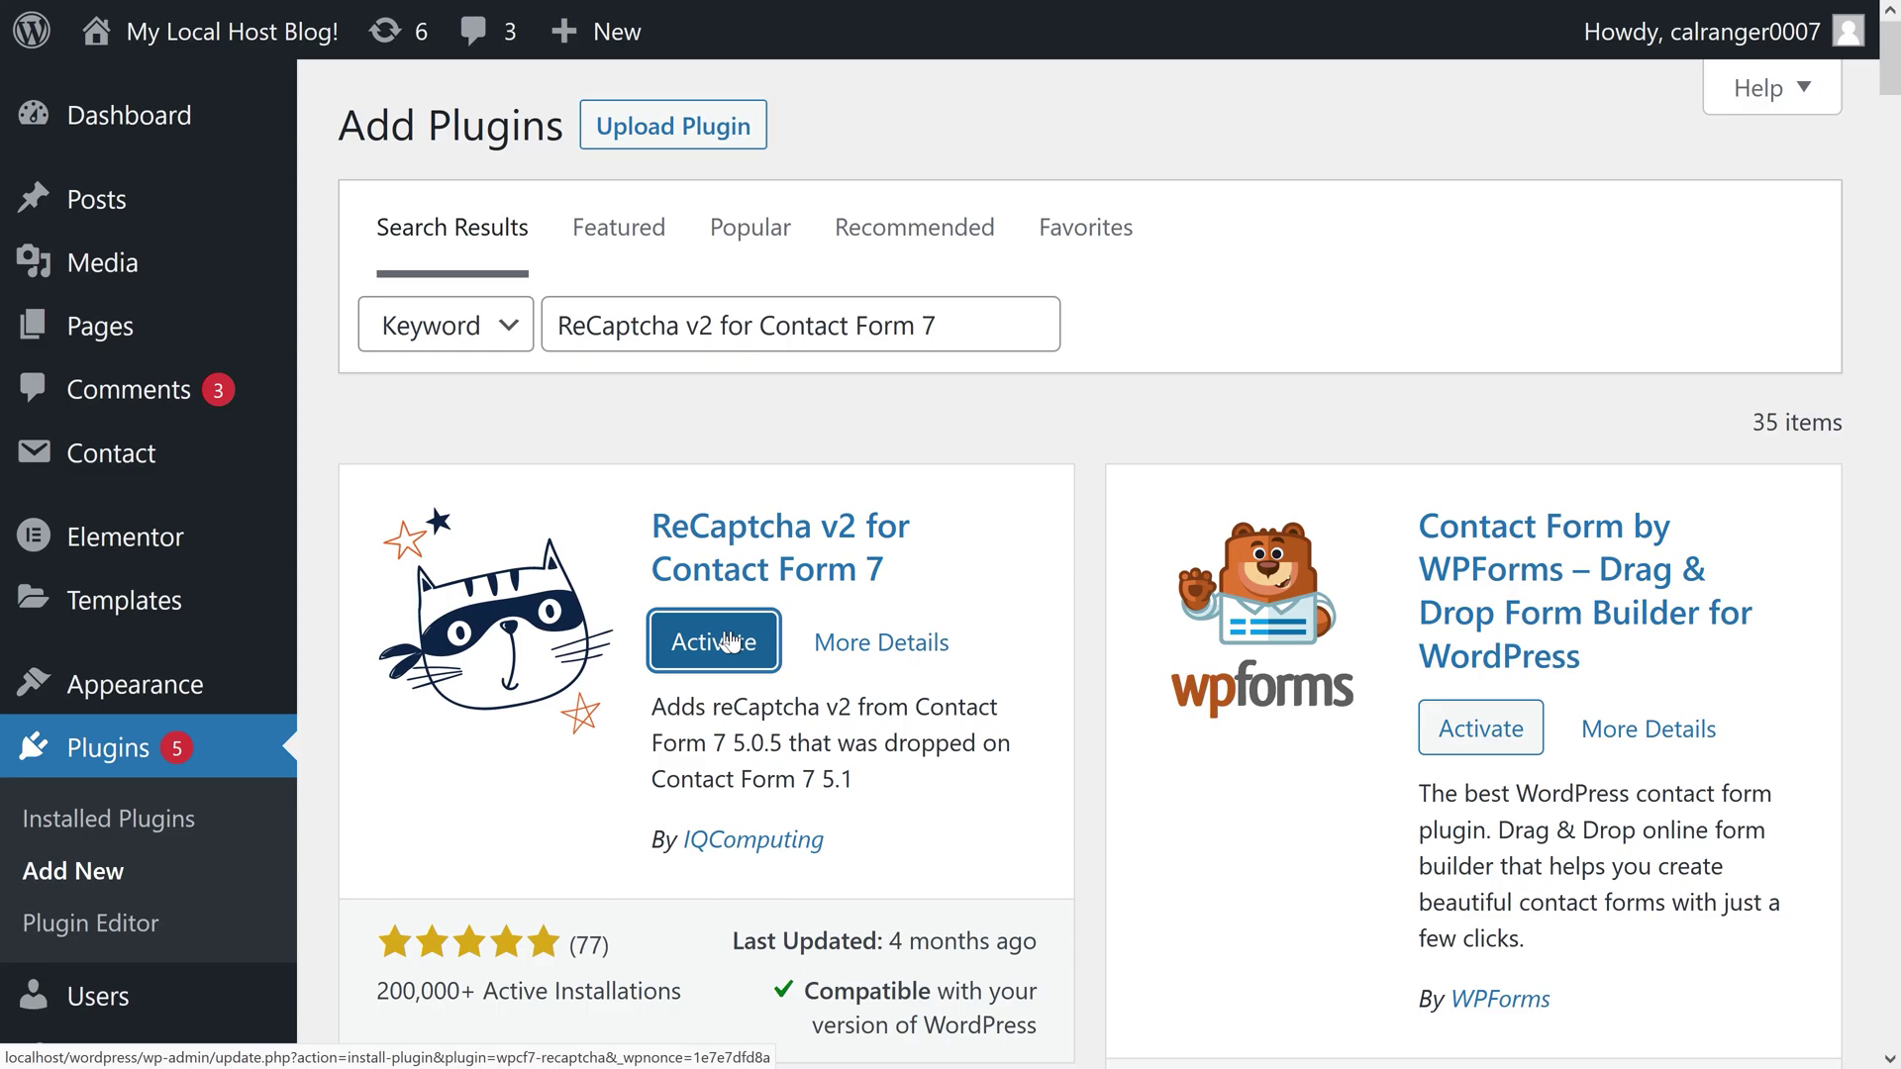
pyautogui.click(730, 642)
pyautogui.scroll(-20, 849, 569)
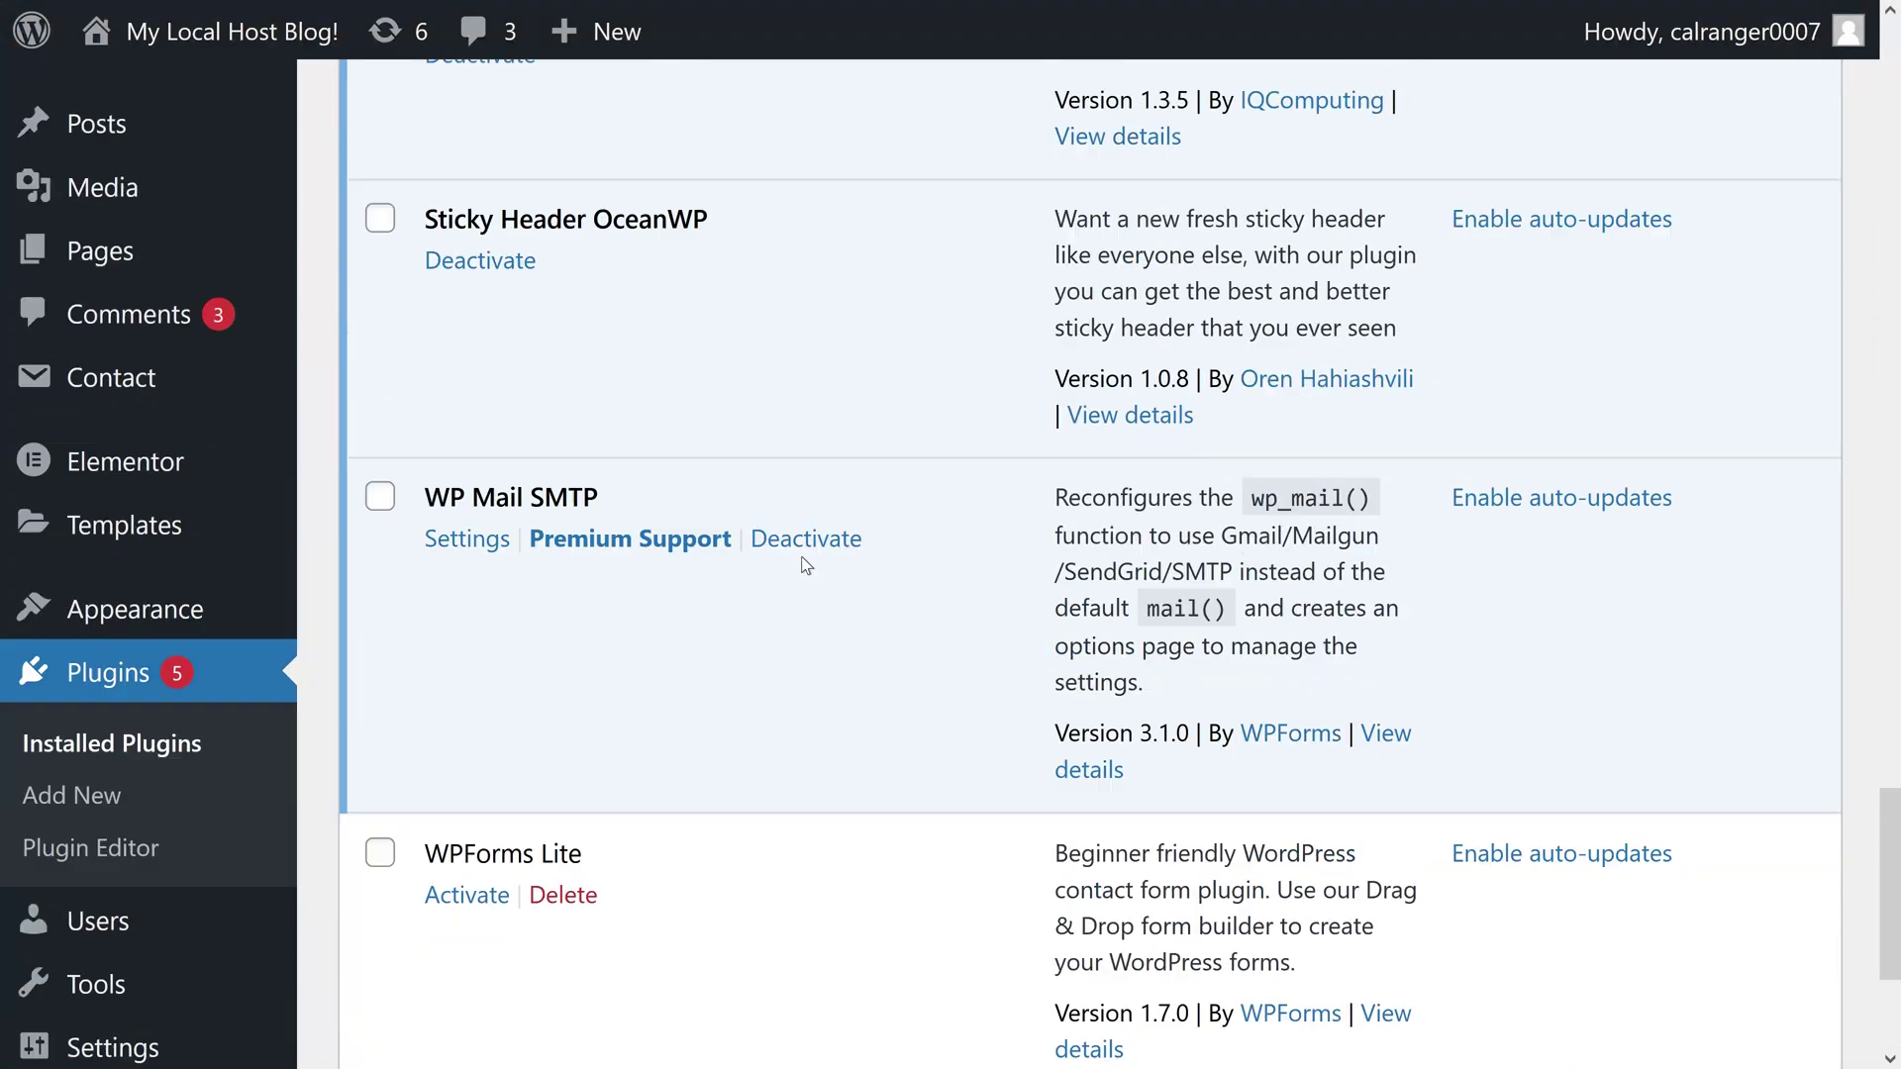
pyautogui.scroll(8, 804, 562)
pyautogui.scroll(-2, 802, 560)
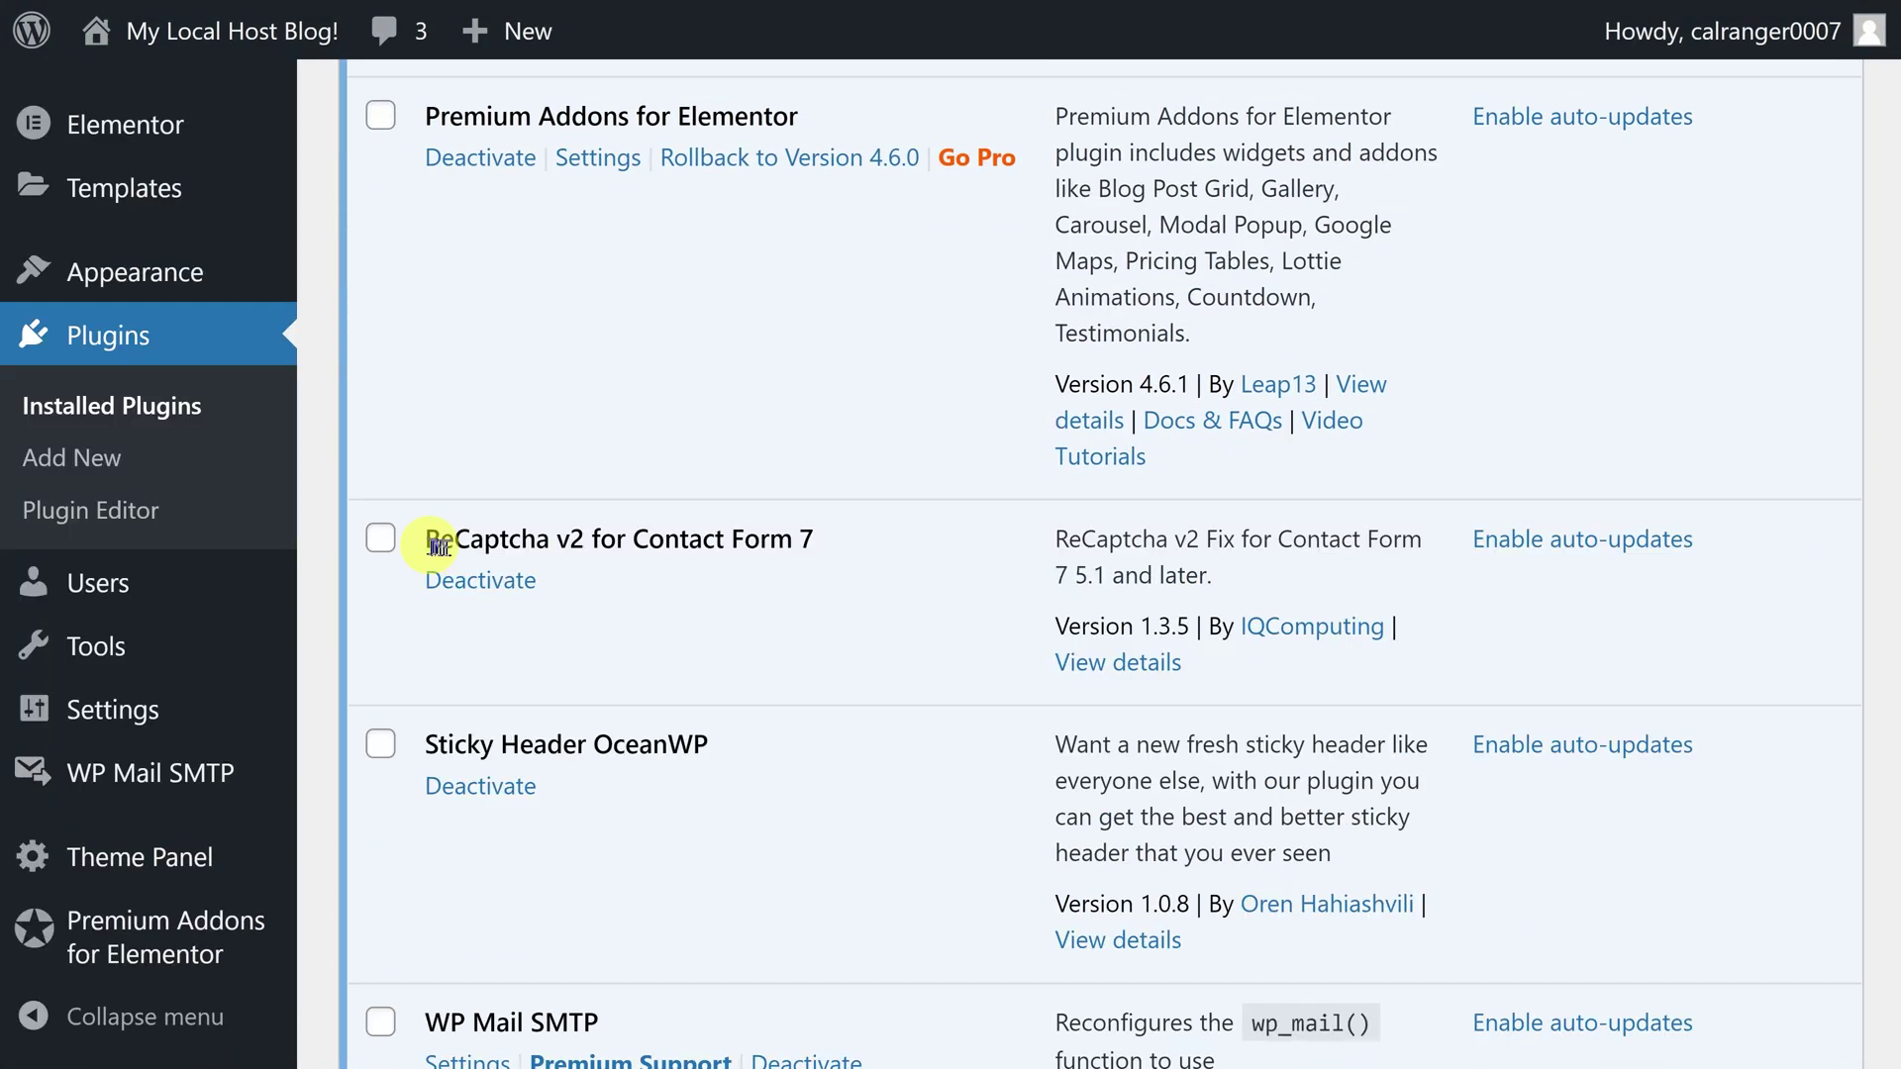
pyautogui.moveTo(428, 543); pyautogui.dragTo(539, 583)
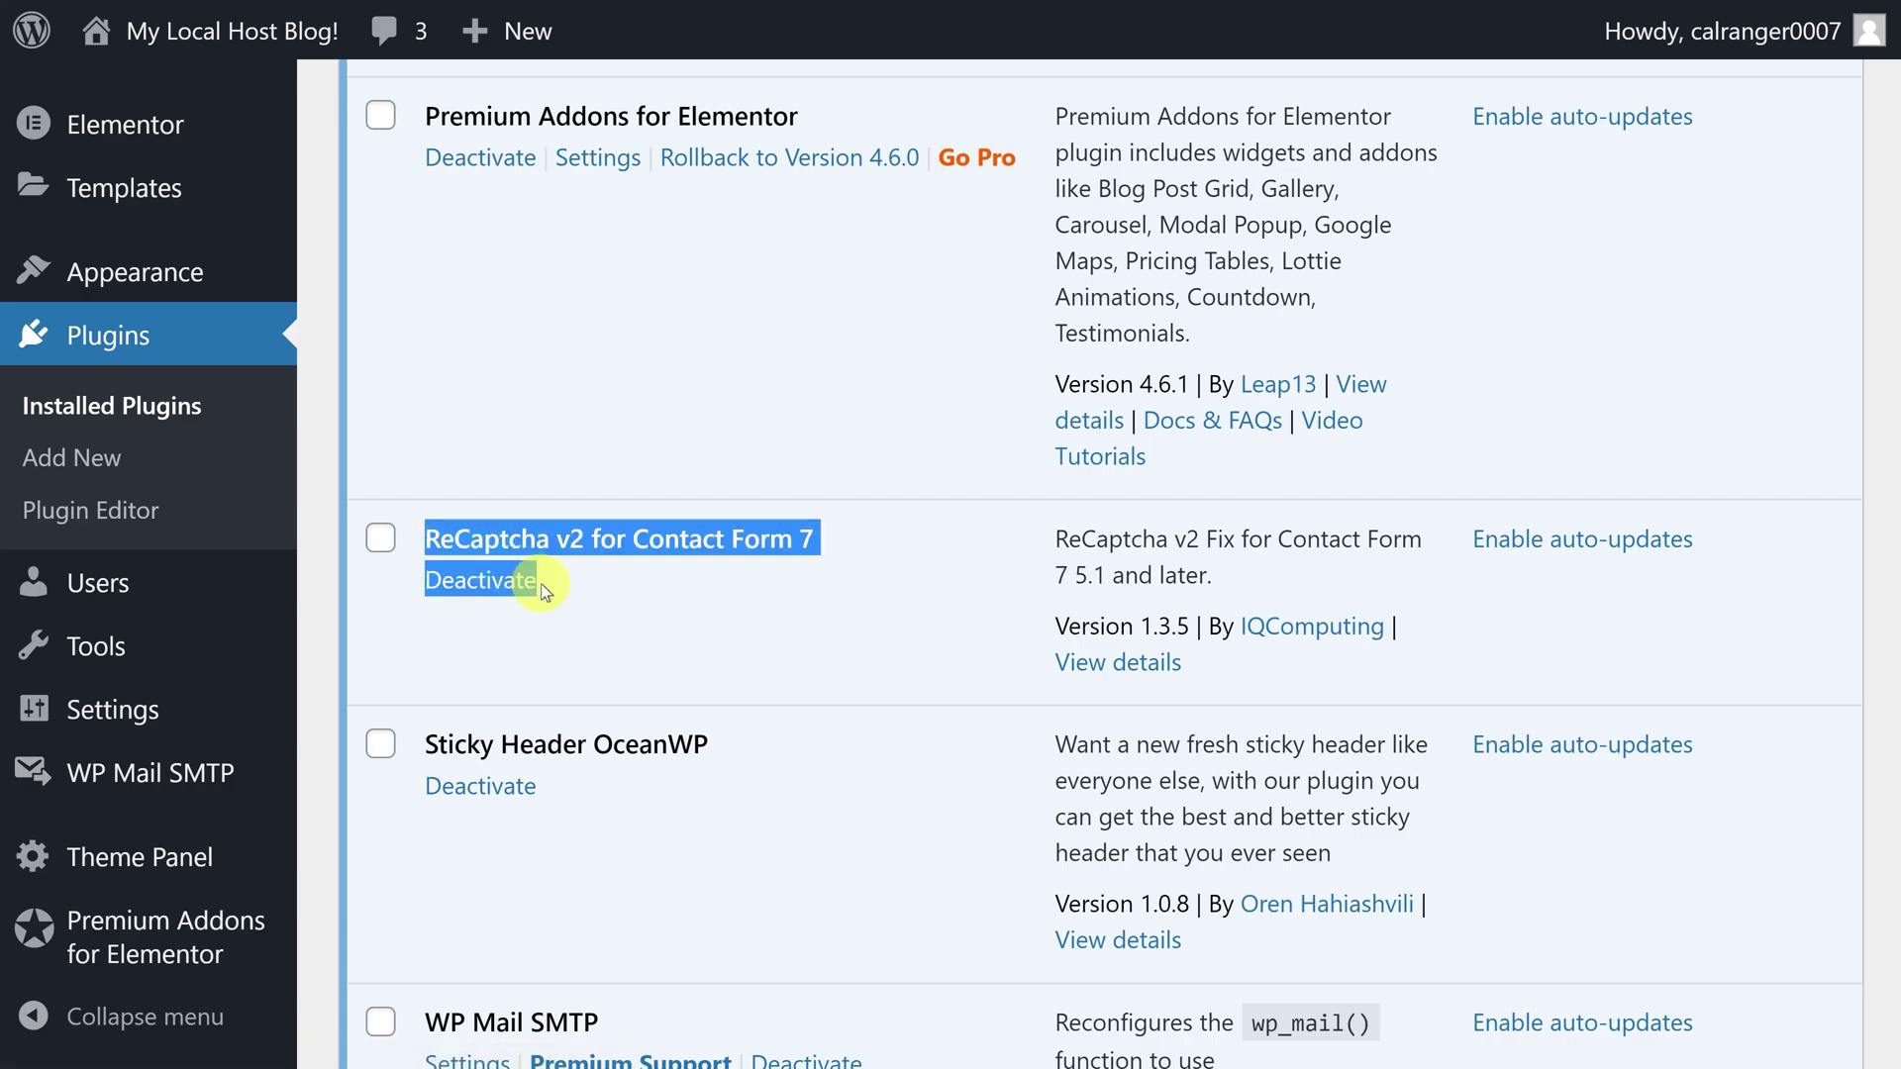
pyautogui.scroll(3, 149, 317)
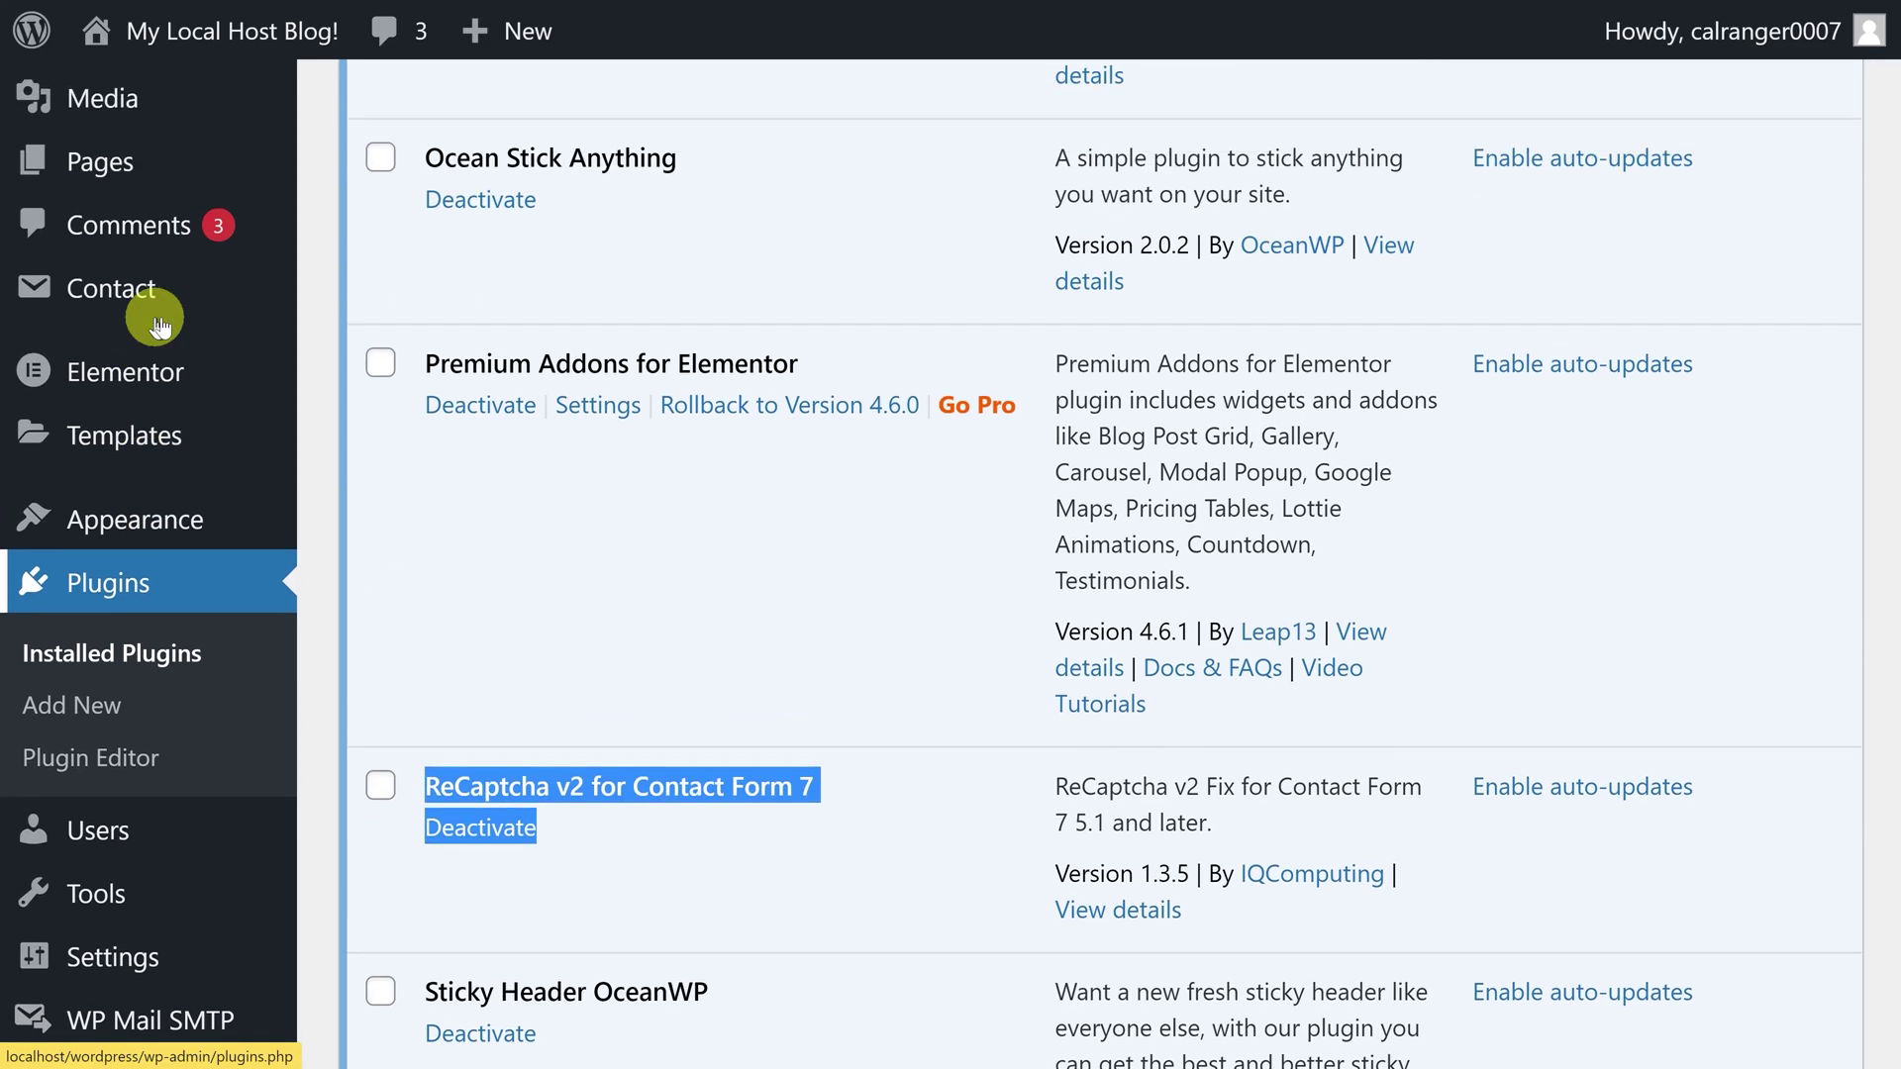
pyautogui.scroll(2, 154, 332)
# In the reCaptcha Version settings, set Select reCaptcha Usage to 'reCaptcha Version 2'
pyautogui.moveTo(140, 412)
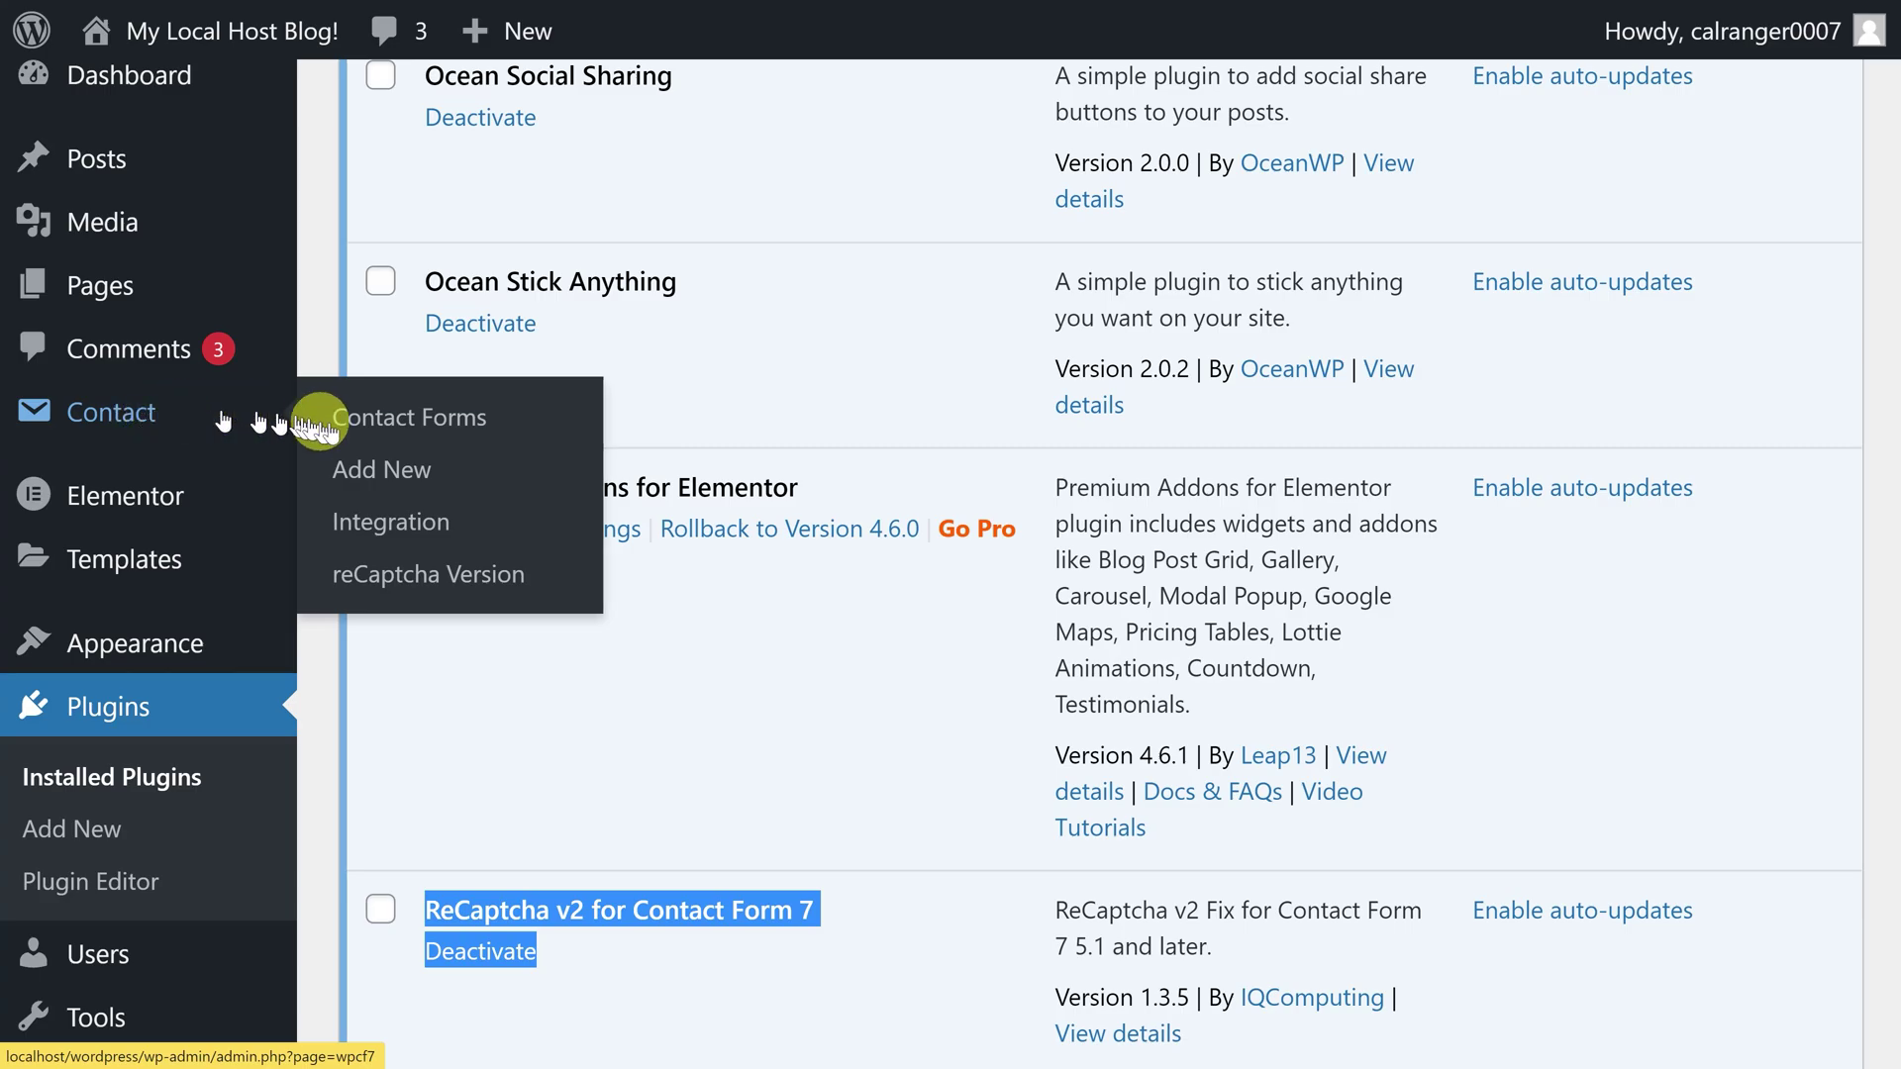
pyautogui.click(404, 574)
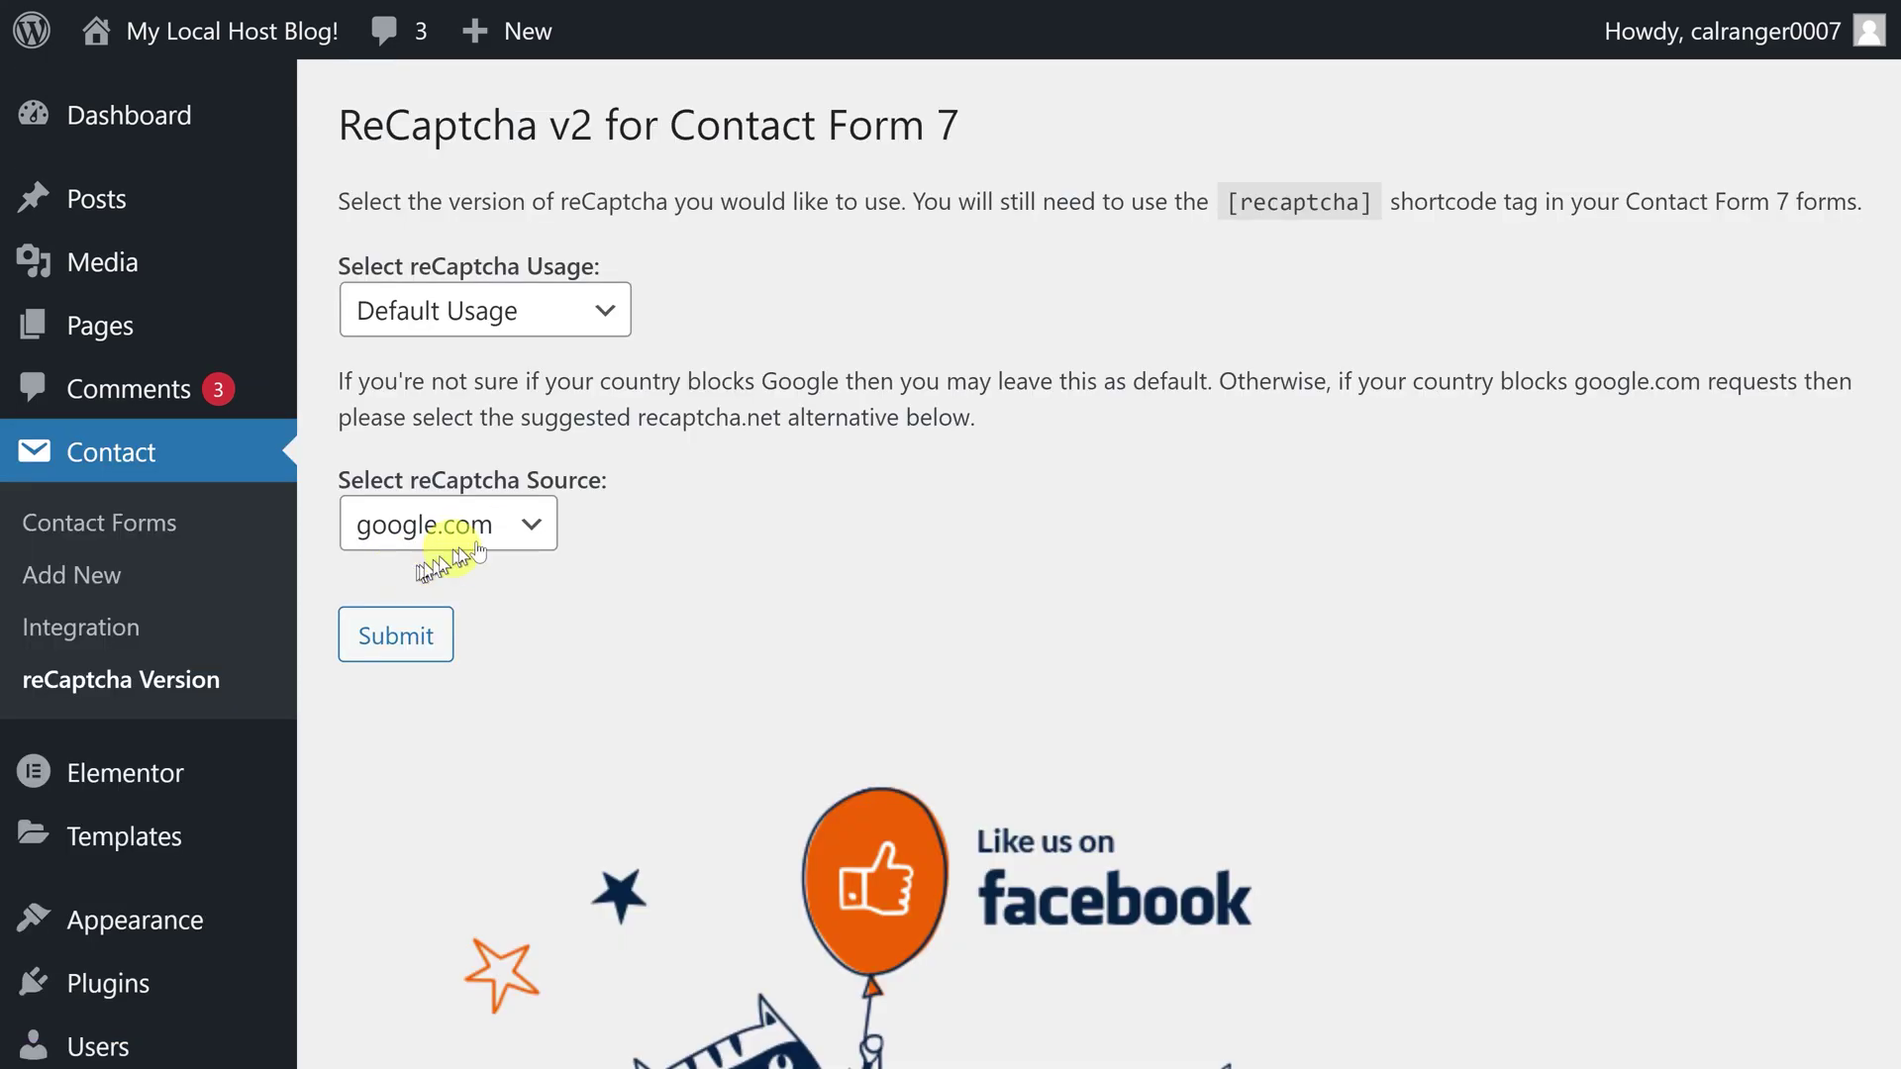
pyautogui.moveTo(338, 263); pyautogui.dragTo(602, 267)
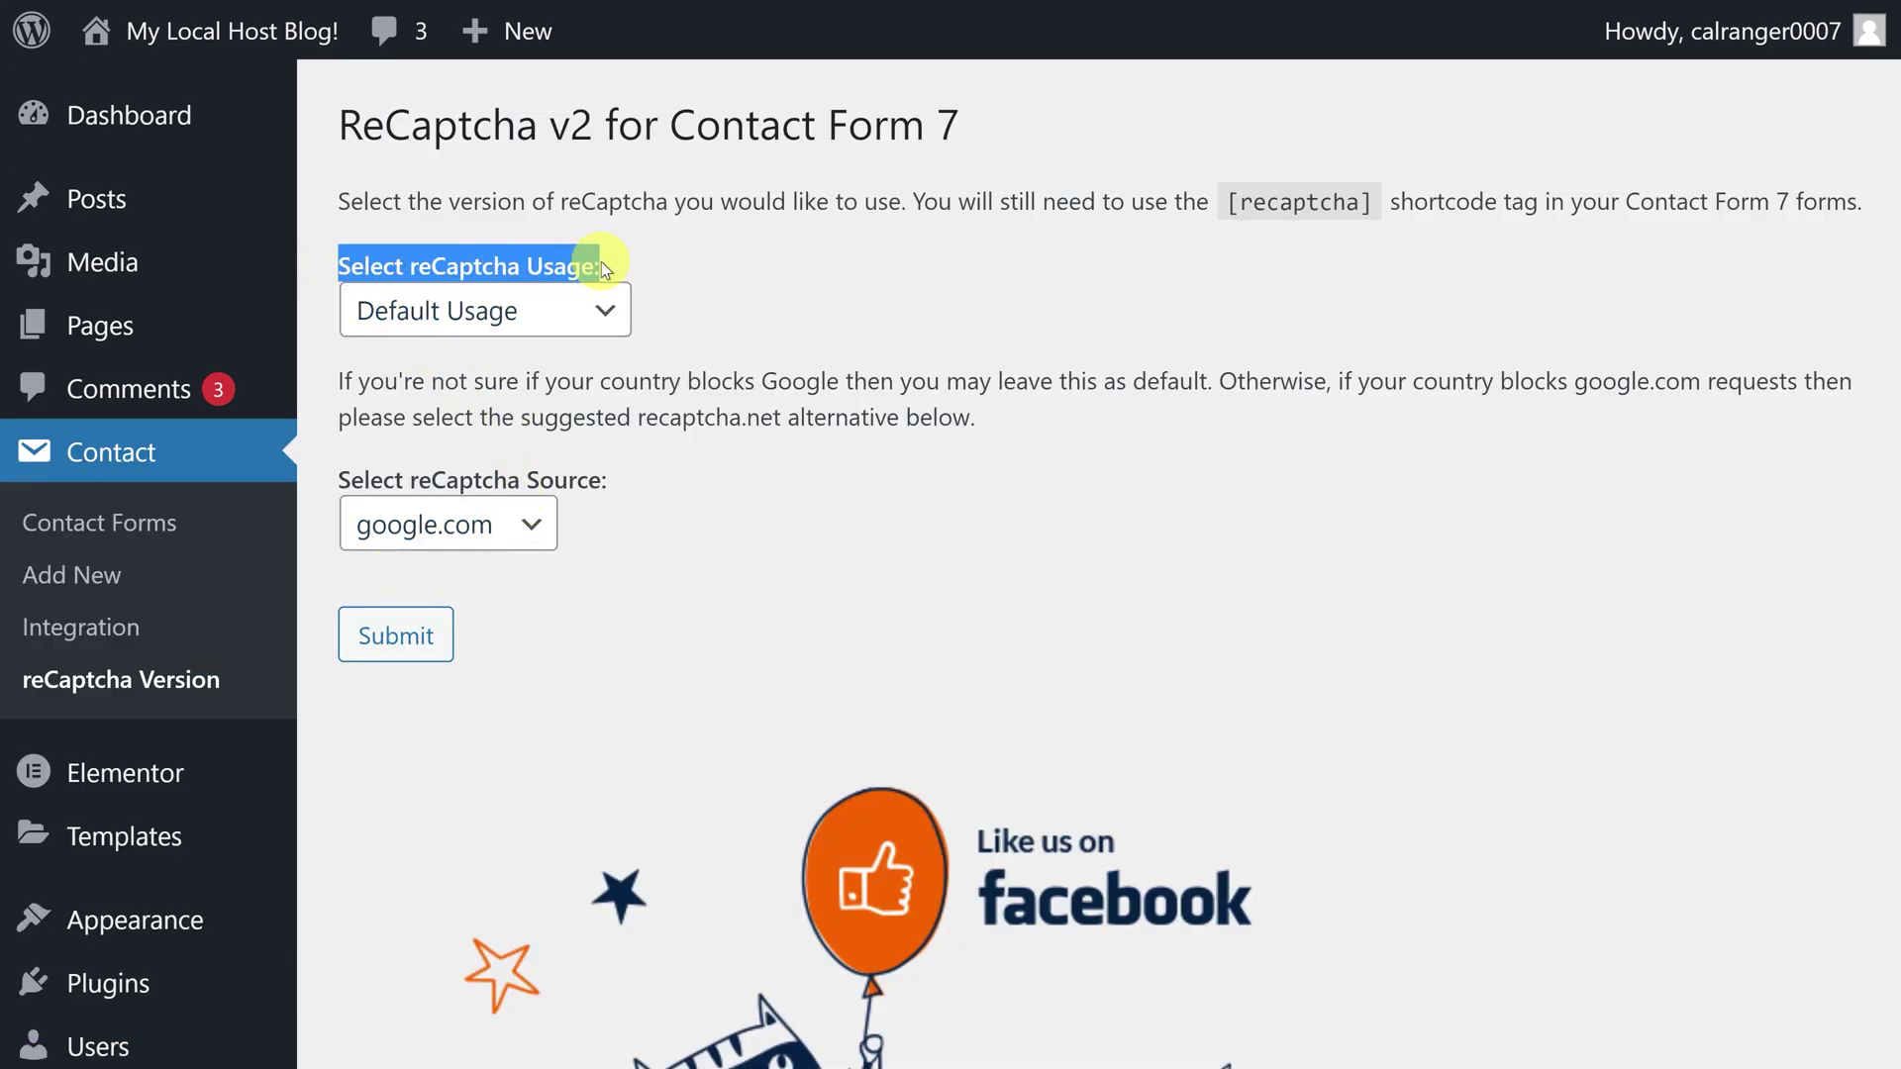
pyautogui.click(560, 319)
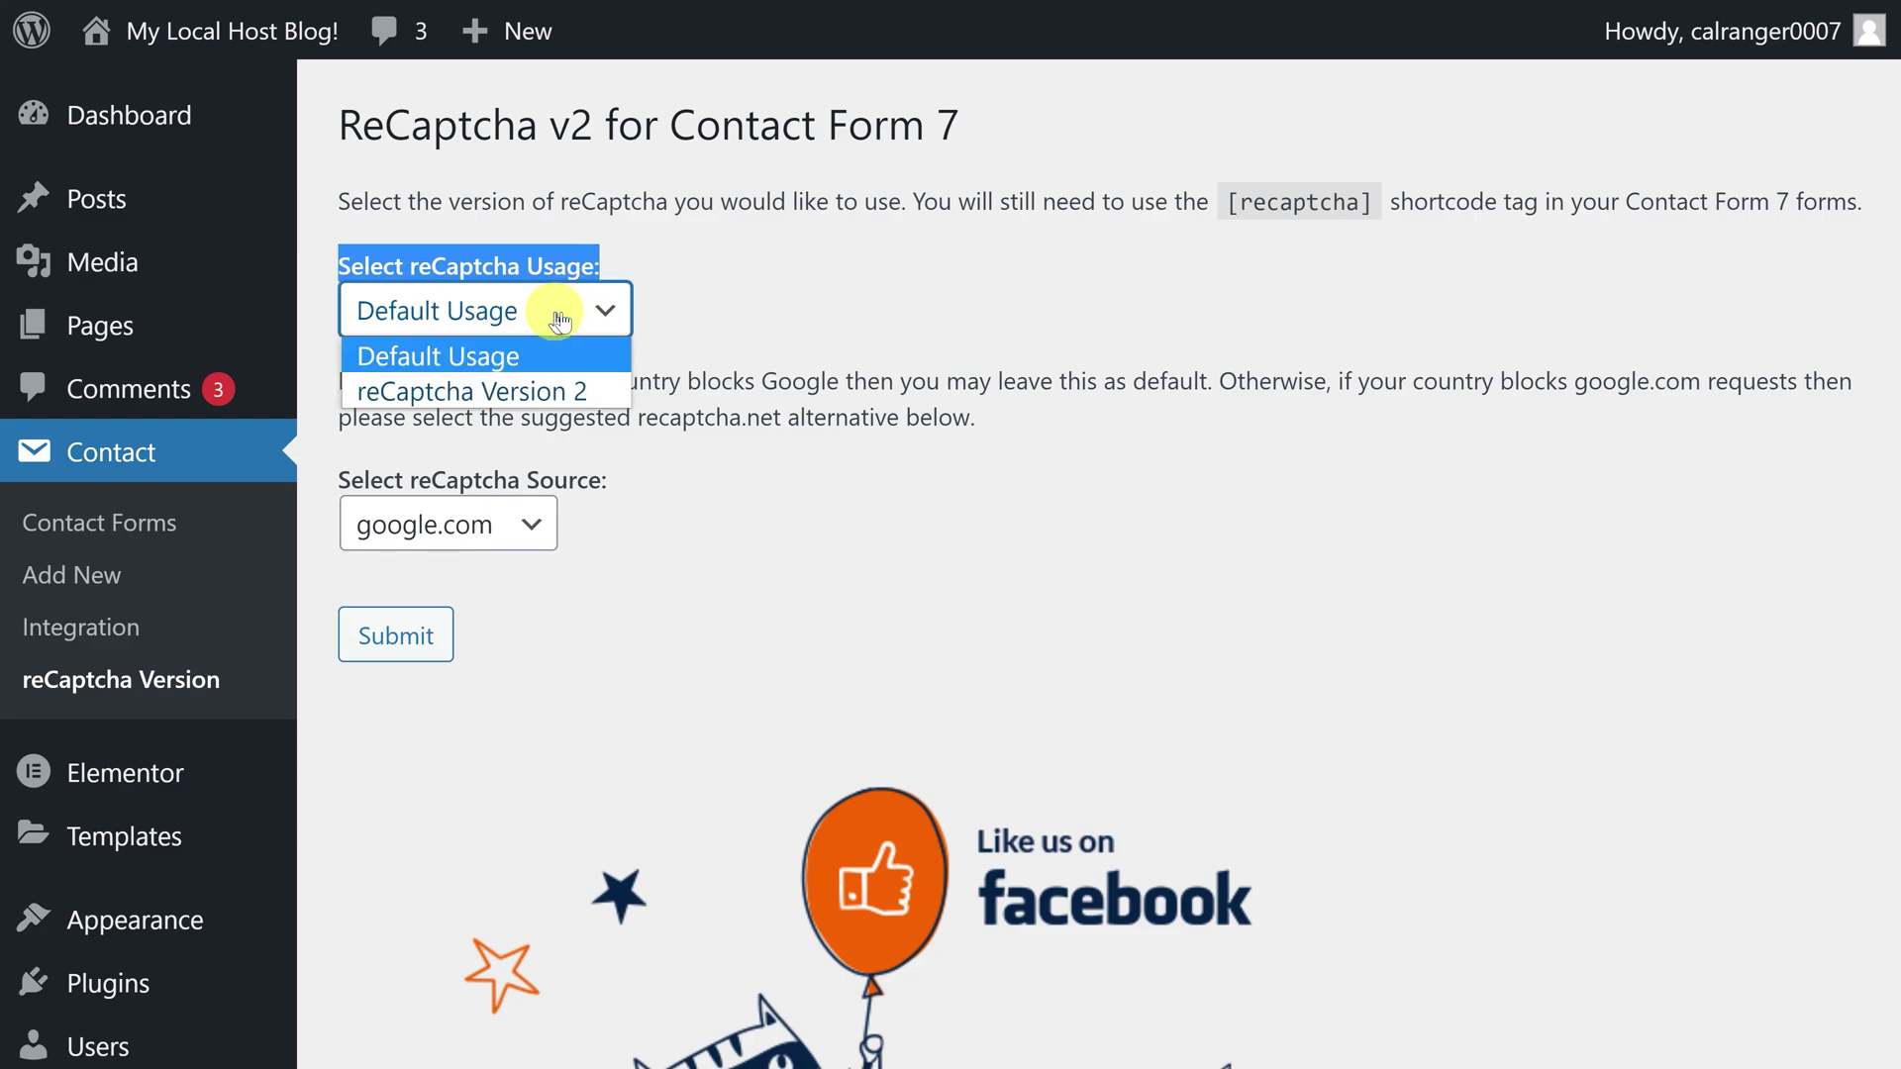
pyautogui.click(454, 393)
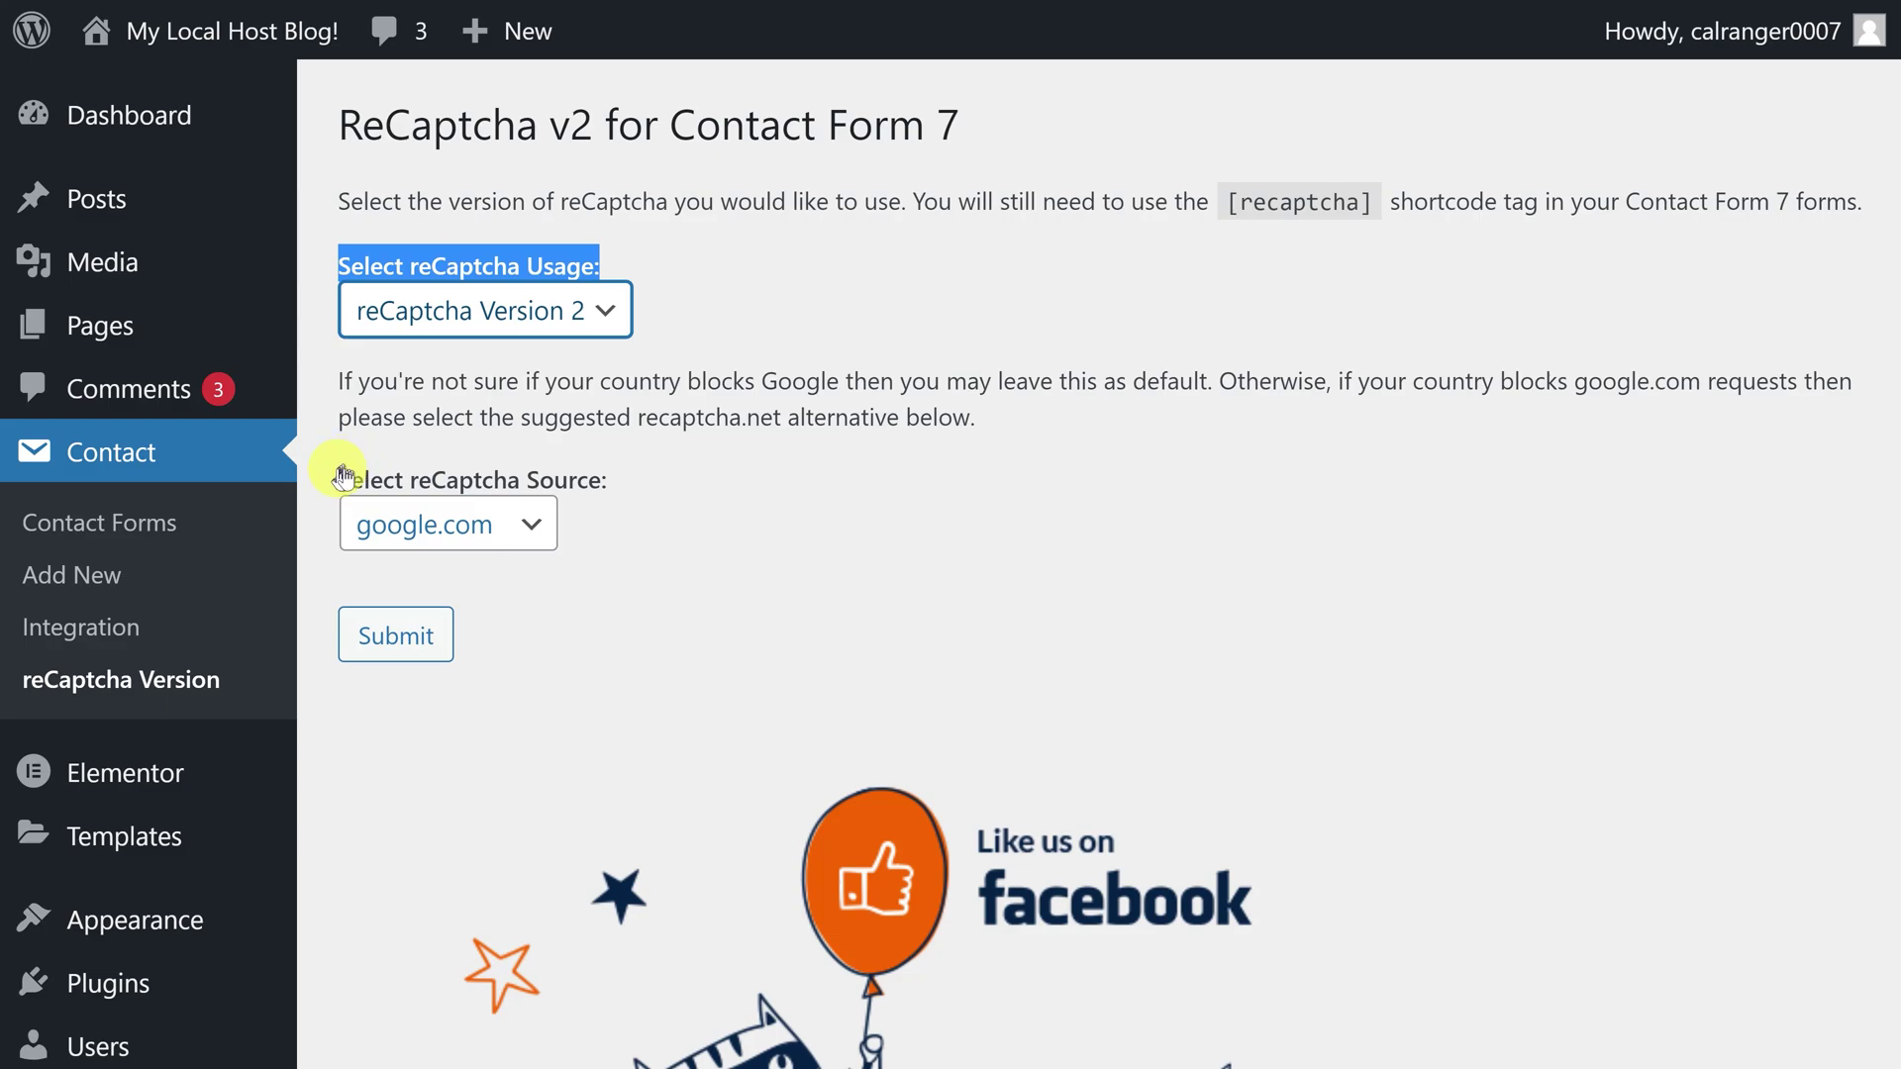
# Keep google.com as the reCaptcha source and submit the settings
pyautogui.moveTo(332, 479); pyautogui.dragTo(621, 476)
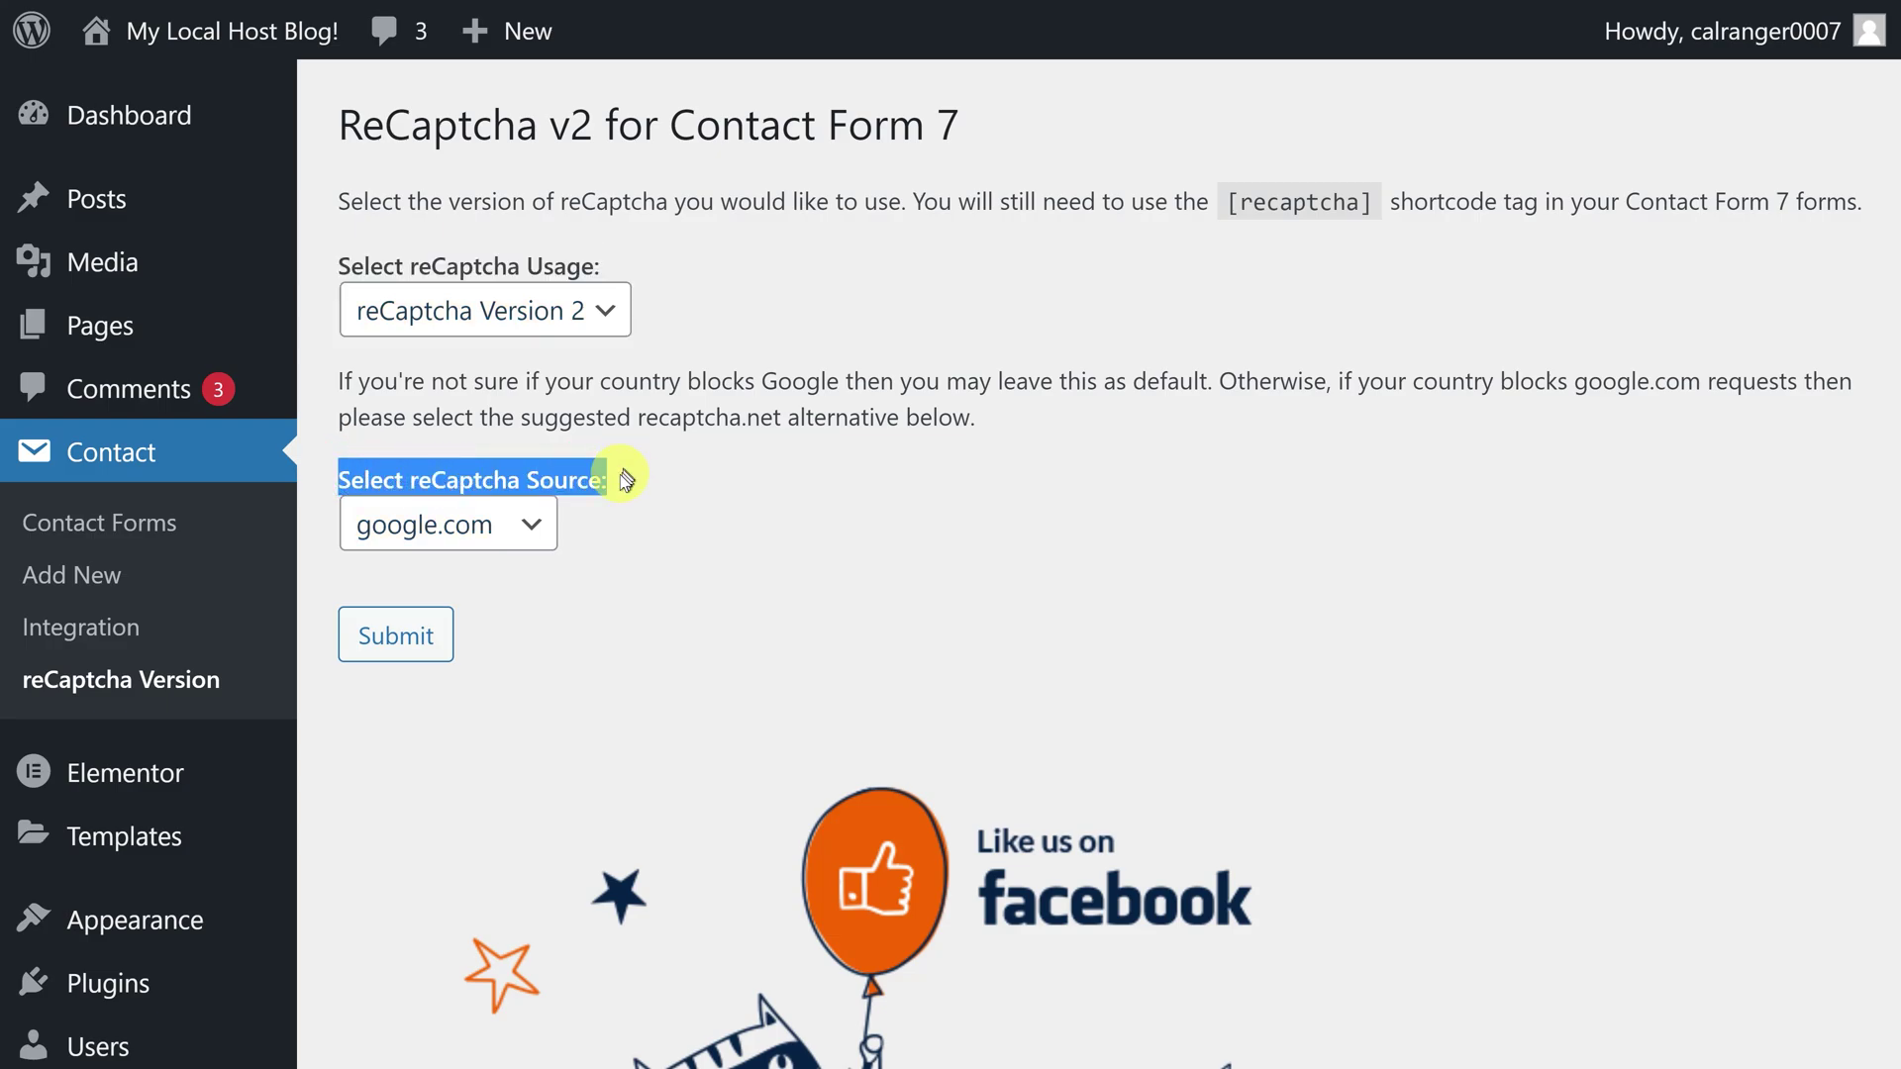
pyautogui.click(512, 533)
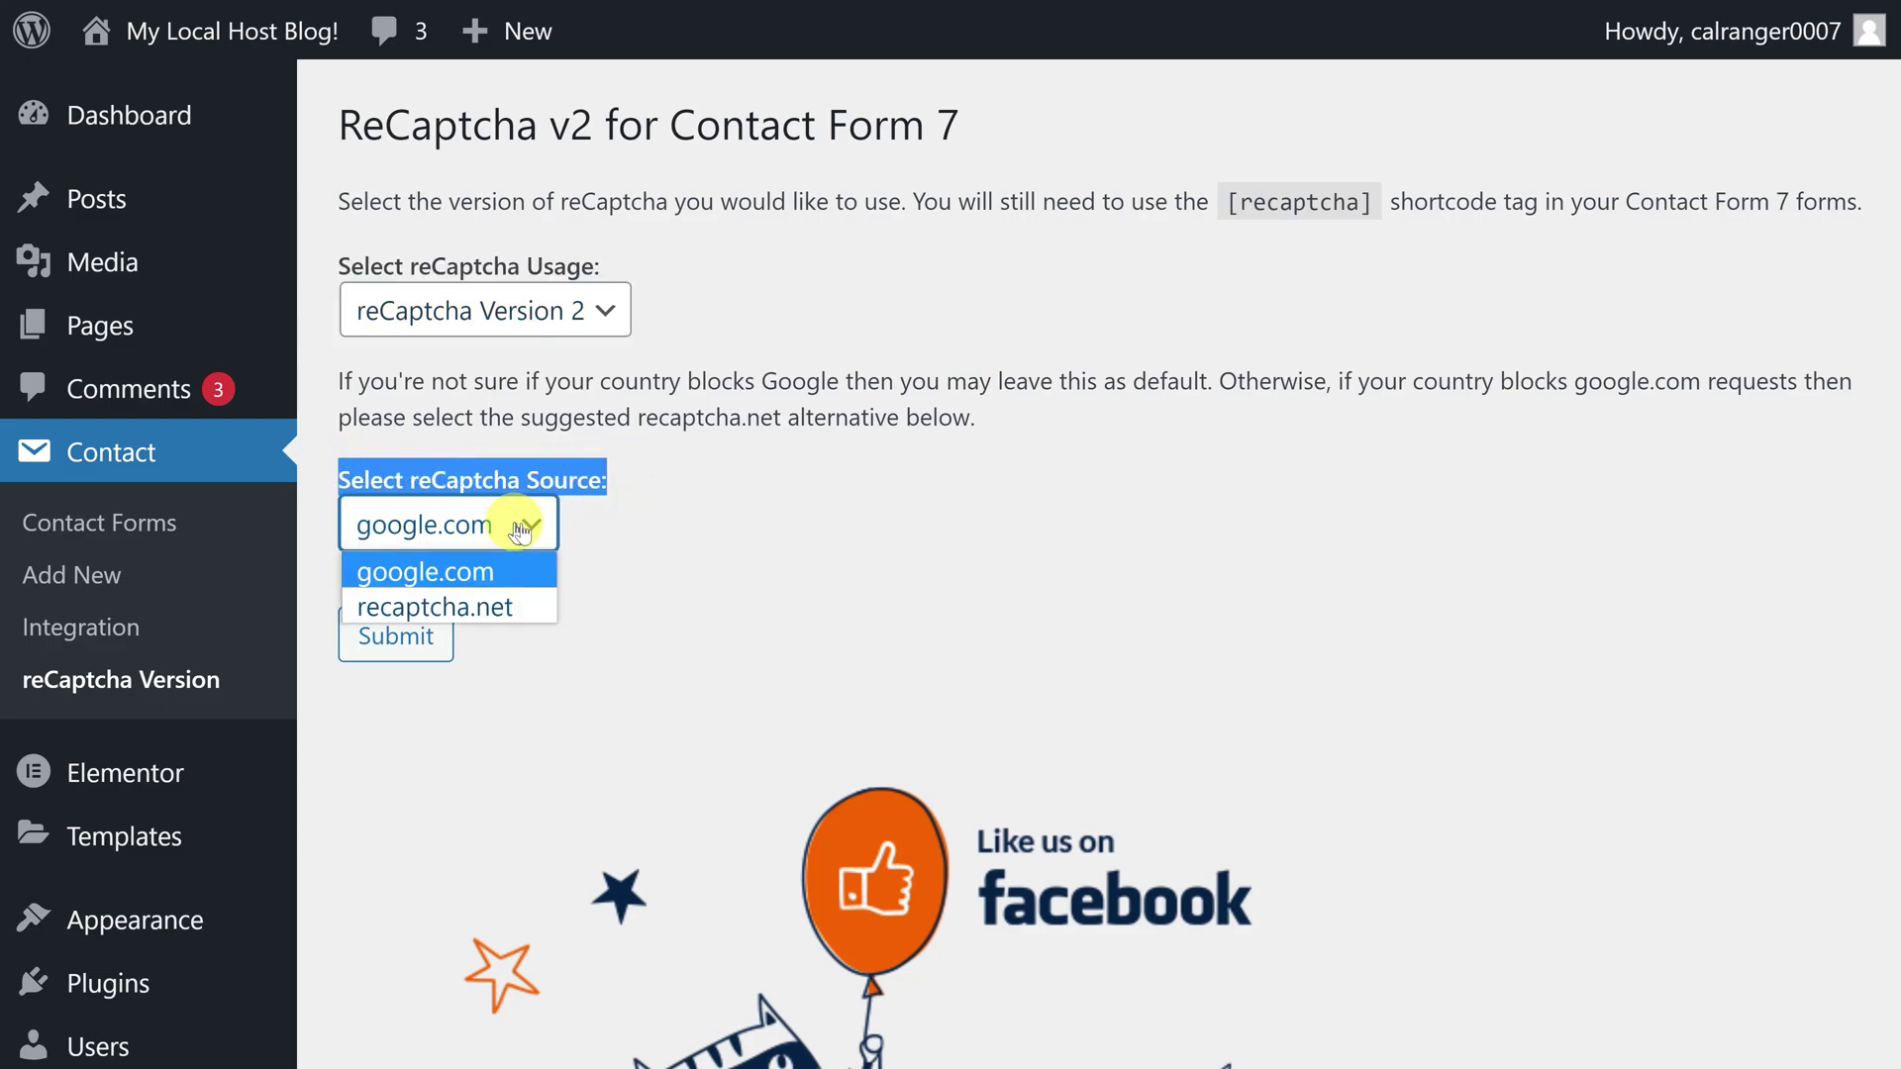
pyautogui.click(439, 575)
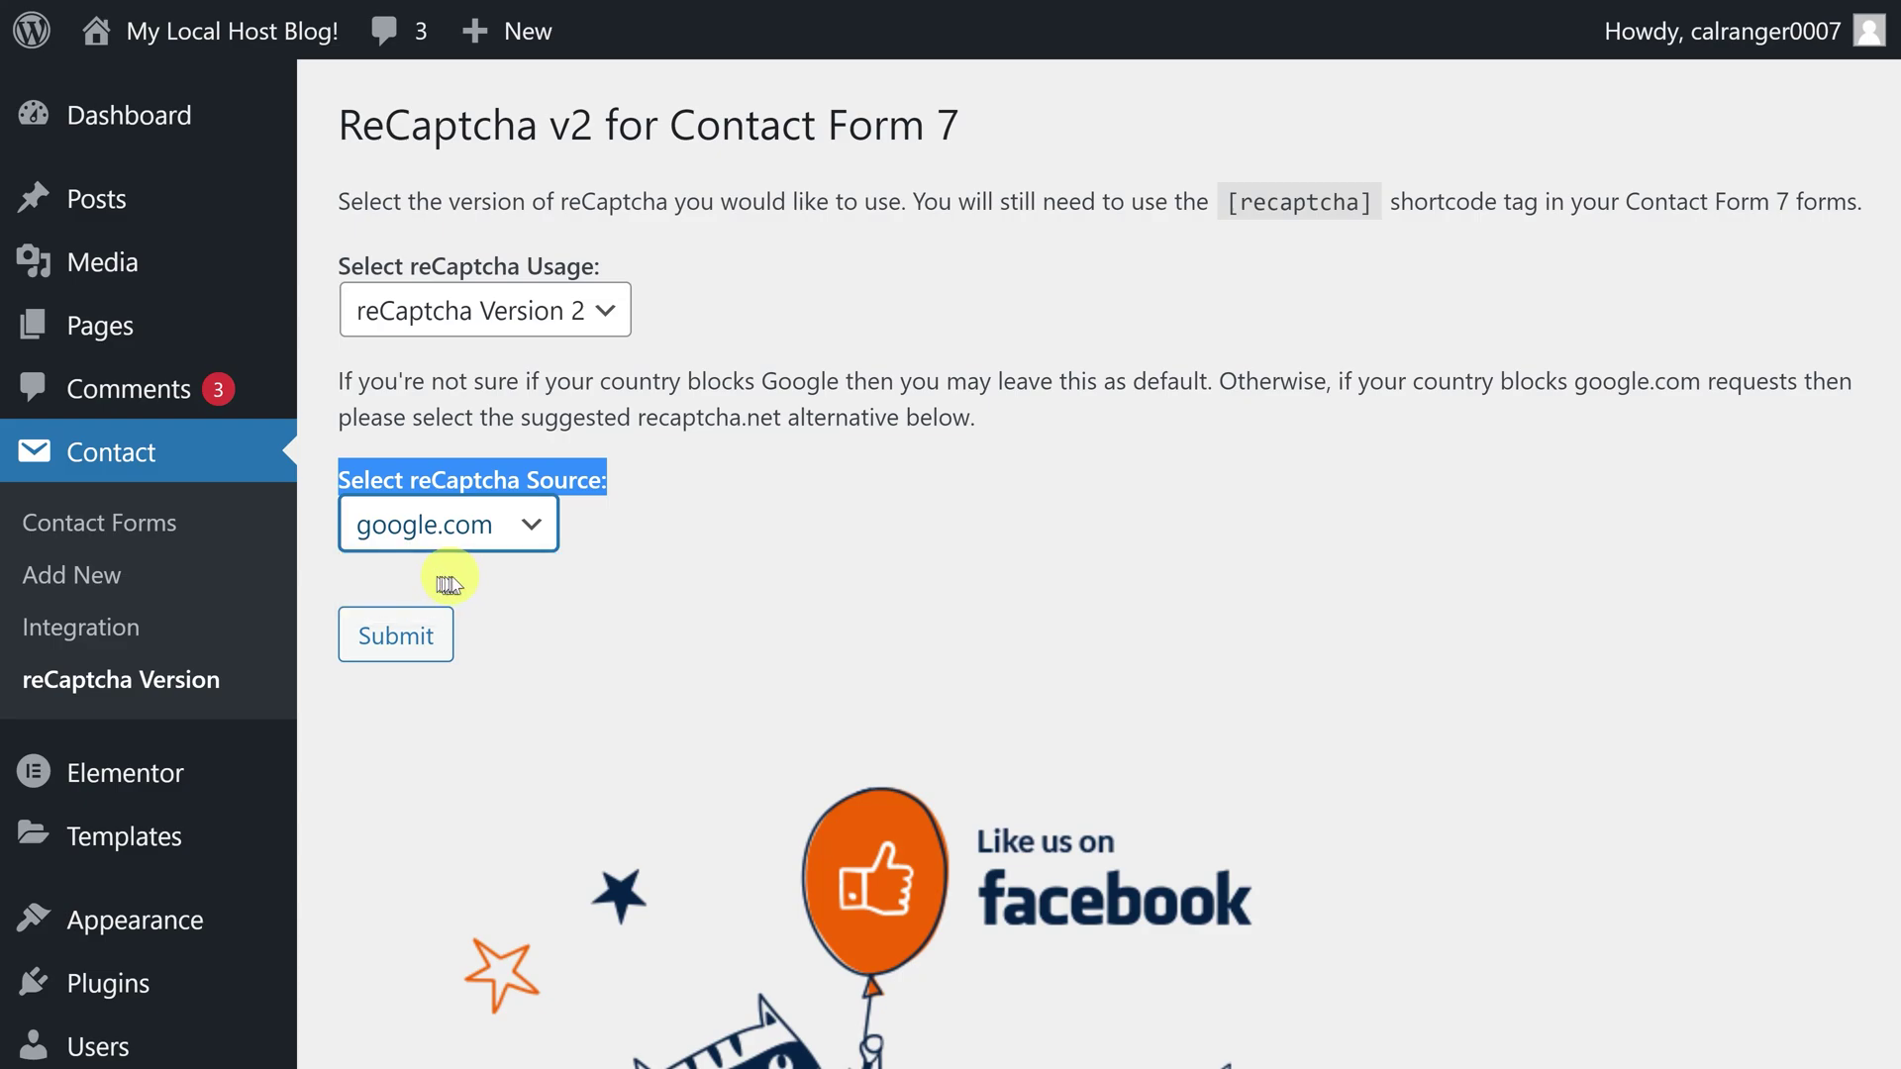
pyautogui.click(455, 579)
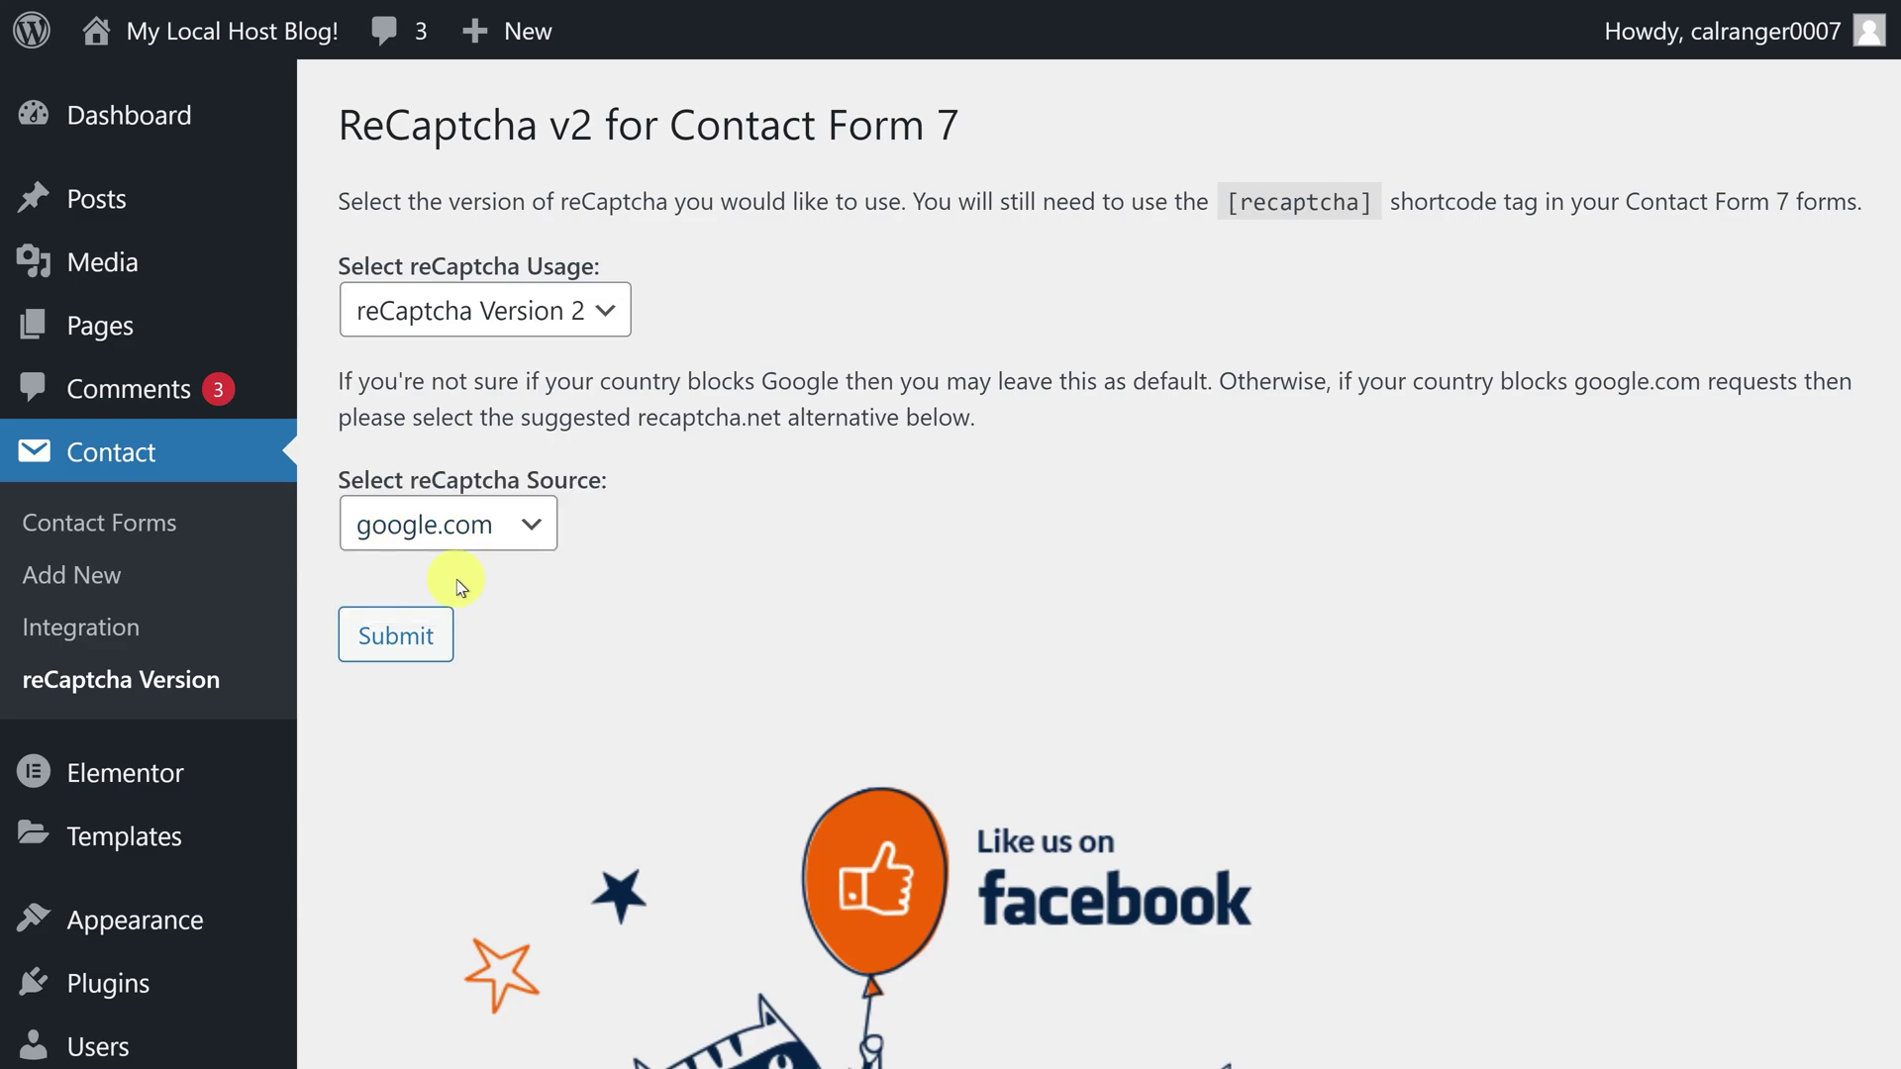
pyautogui.click(414, 638)
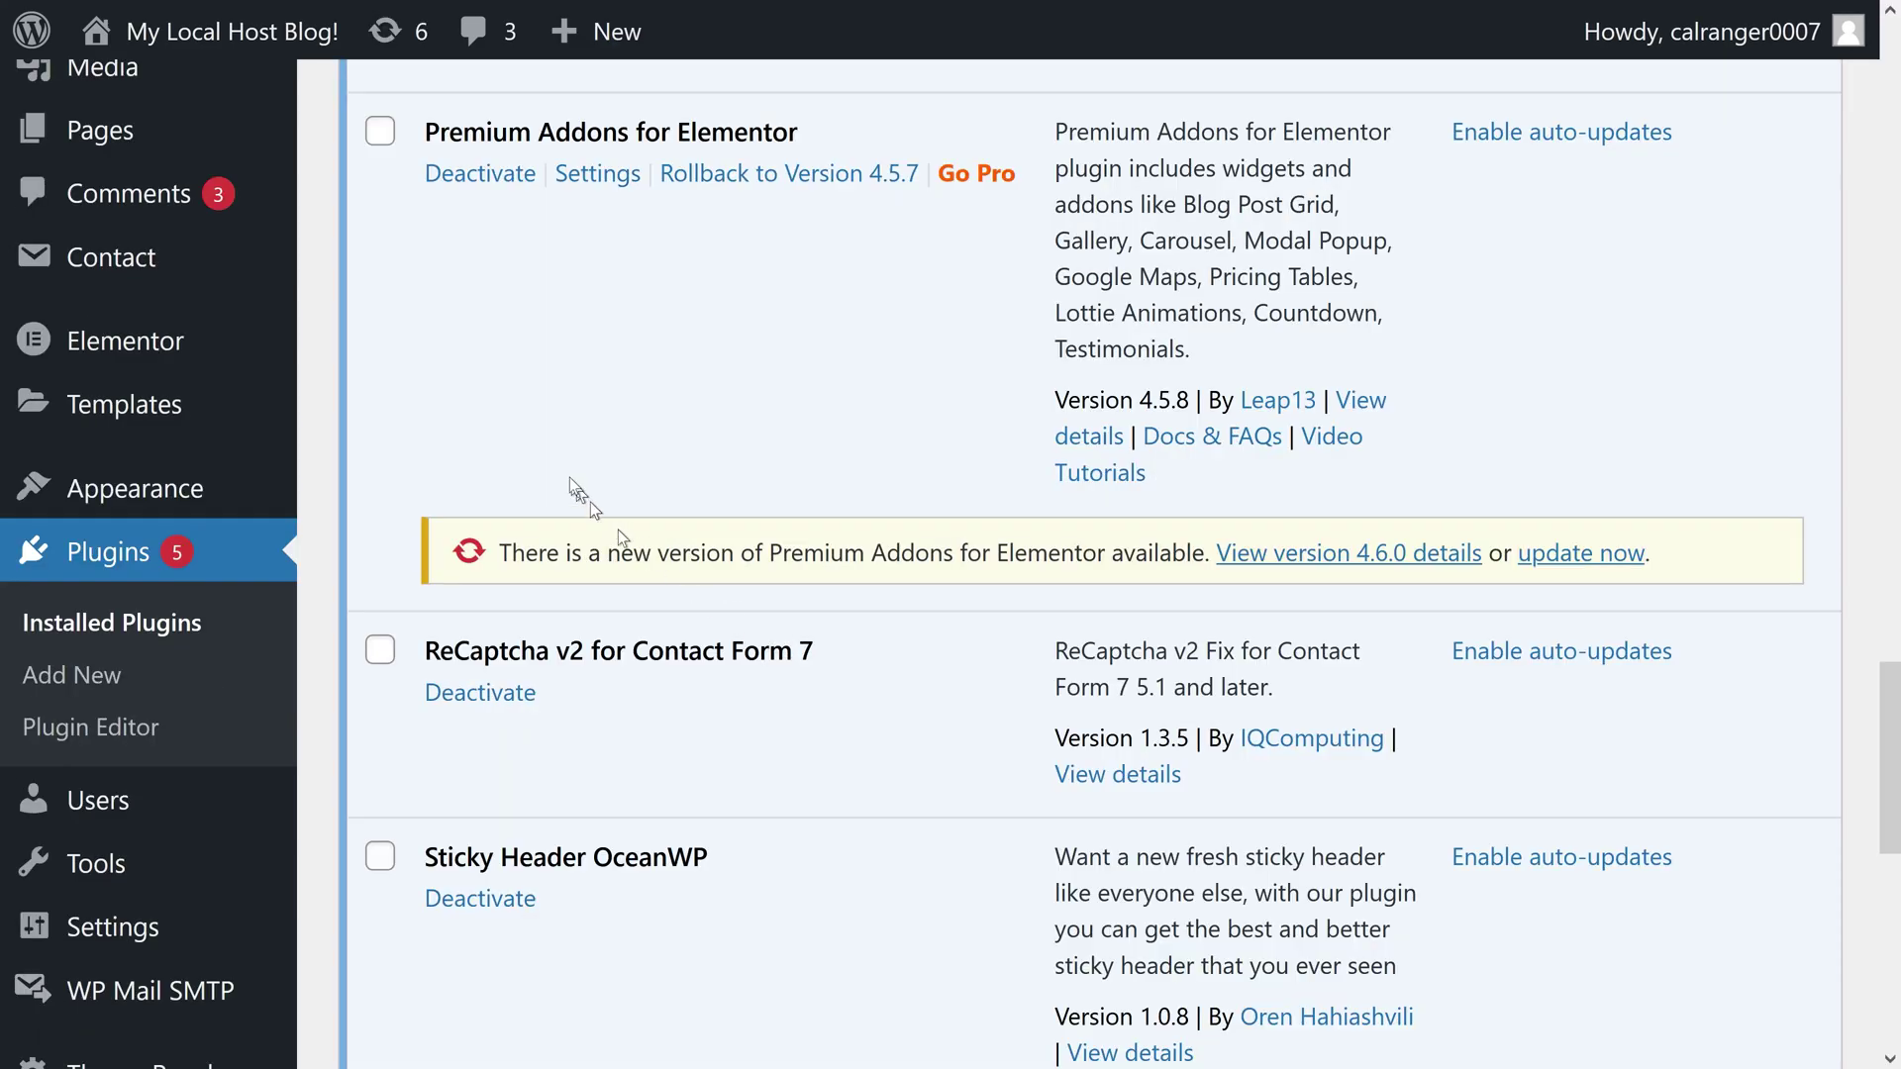
# Open the site's front end and scroll to the Get in touch form showing reCAPTCHA above Send
pyautogui.scroll(5, 203, 158)
pyautogui.moveTo(135, 49)
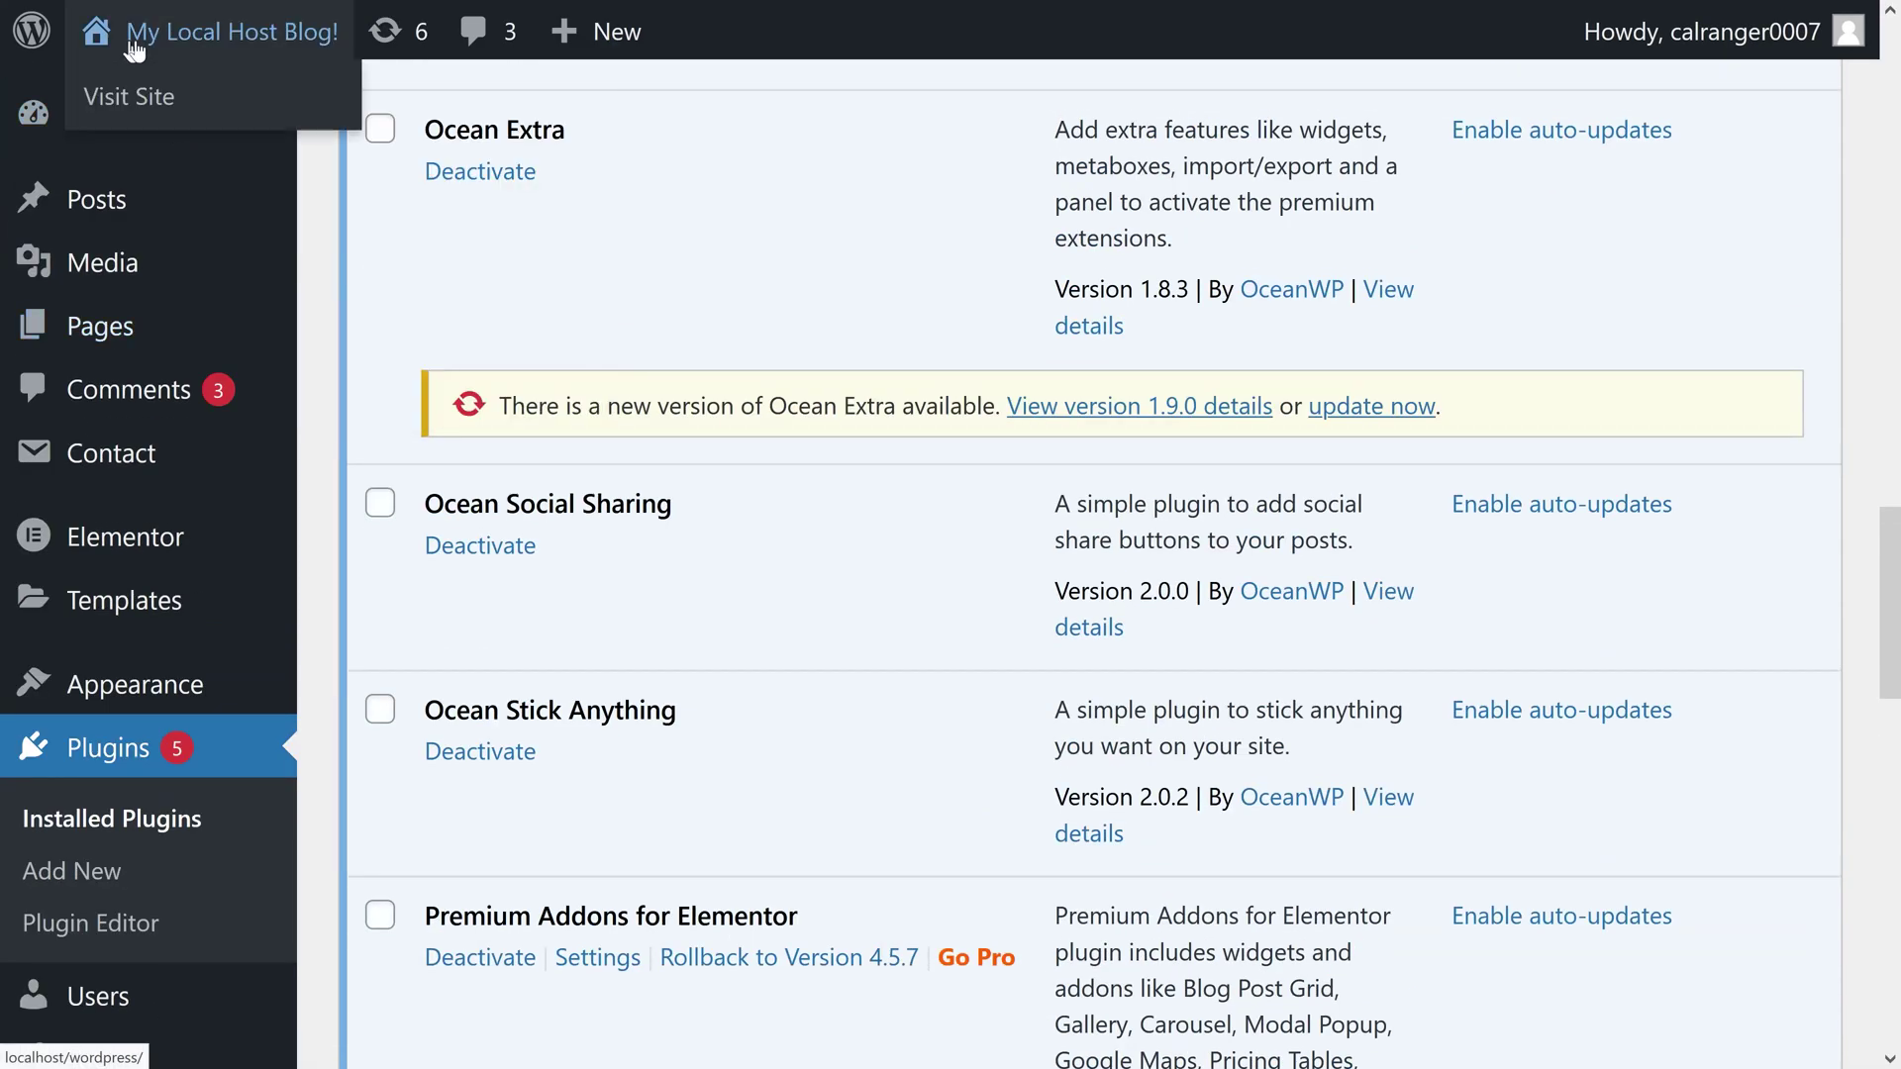
pyautogui.rightClick(138, 96)
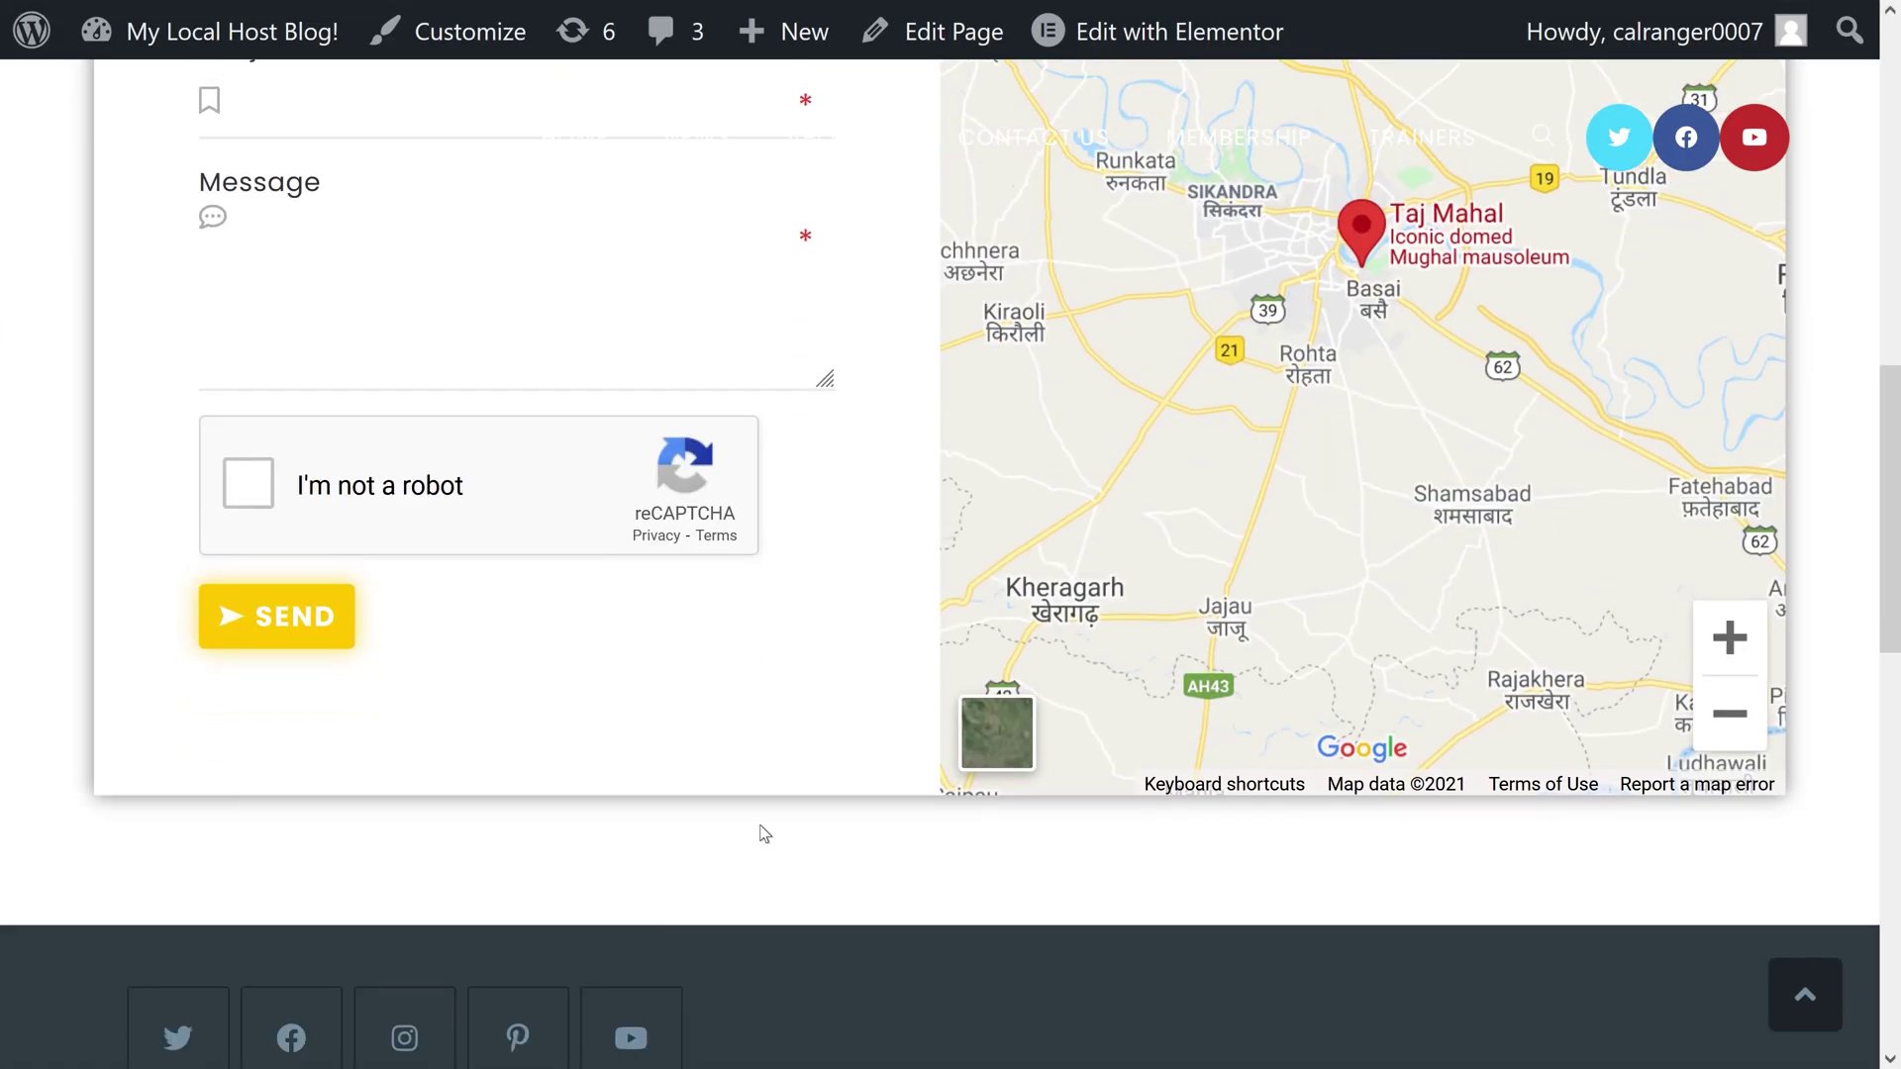
pyautogui.scroll(4, 764, 833)
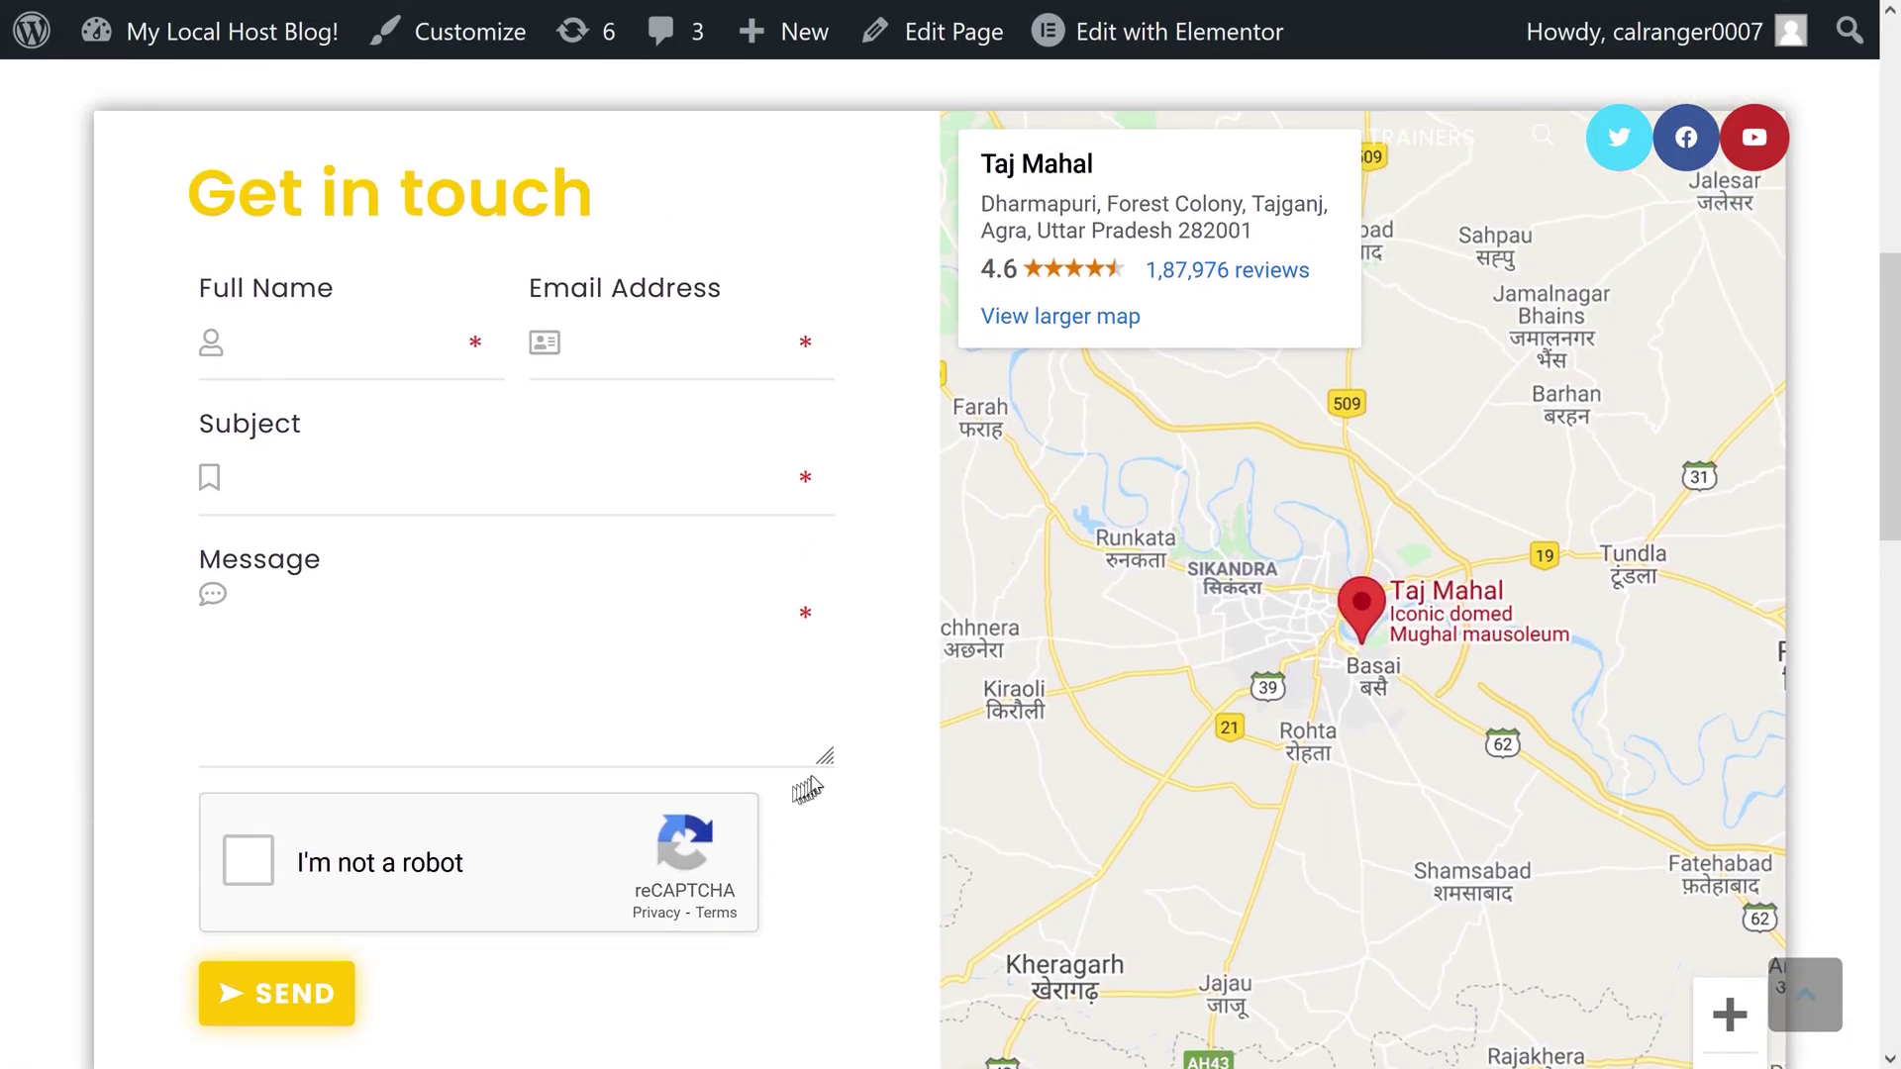
pyautogui.scroll(-2, 808, 780)
pyautogui.scroll(2, 803, 769)
# Fill name and e-mail from autocomplete, choose subject 'My Subject', and start the message
pyautogui.click(274, 348)
pyautogui.write('J')
pyautogui.press('Down')
pyautogui.press('Down')
pyautogui.press('Tab')
pyautogui.write('c')
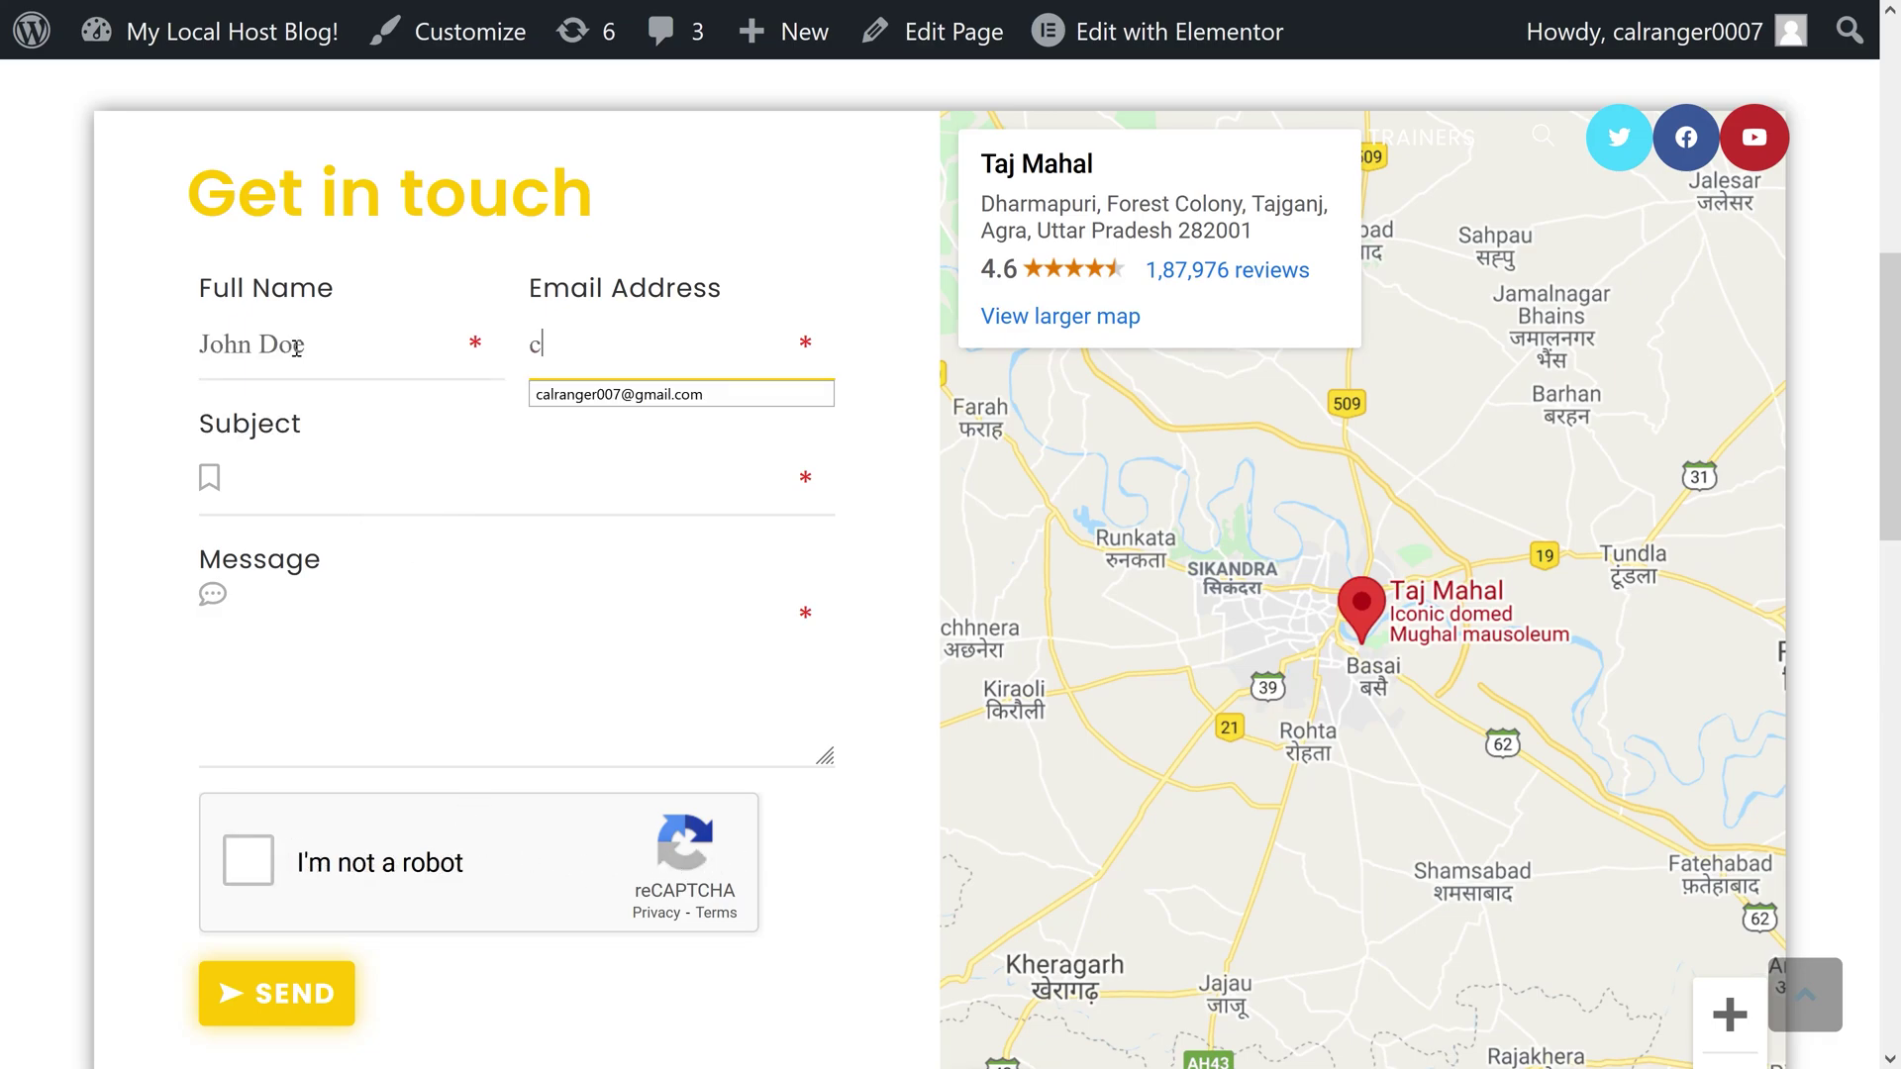
pyautogui.write('a')
pyautogui.press('Down')
pyautogui.press('Tab')
pyautogui.write('M')
pyautogui.press('Down')
pyautogui.press('Return')
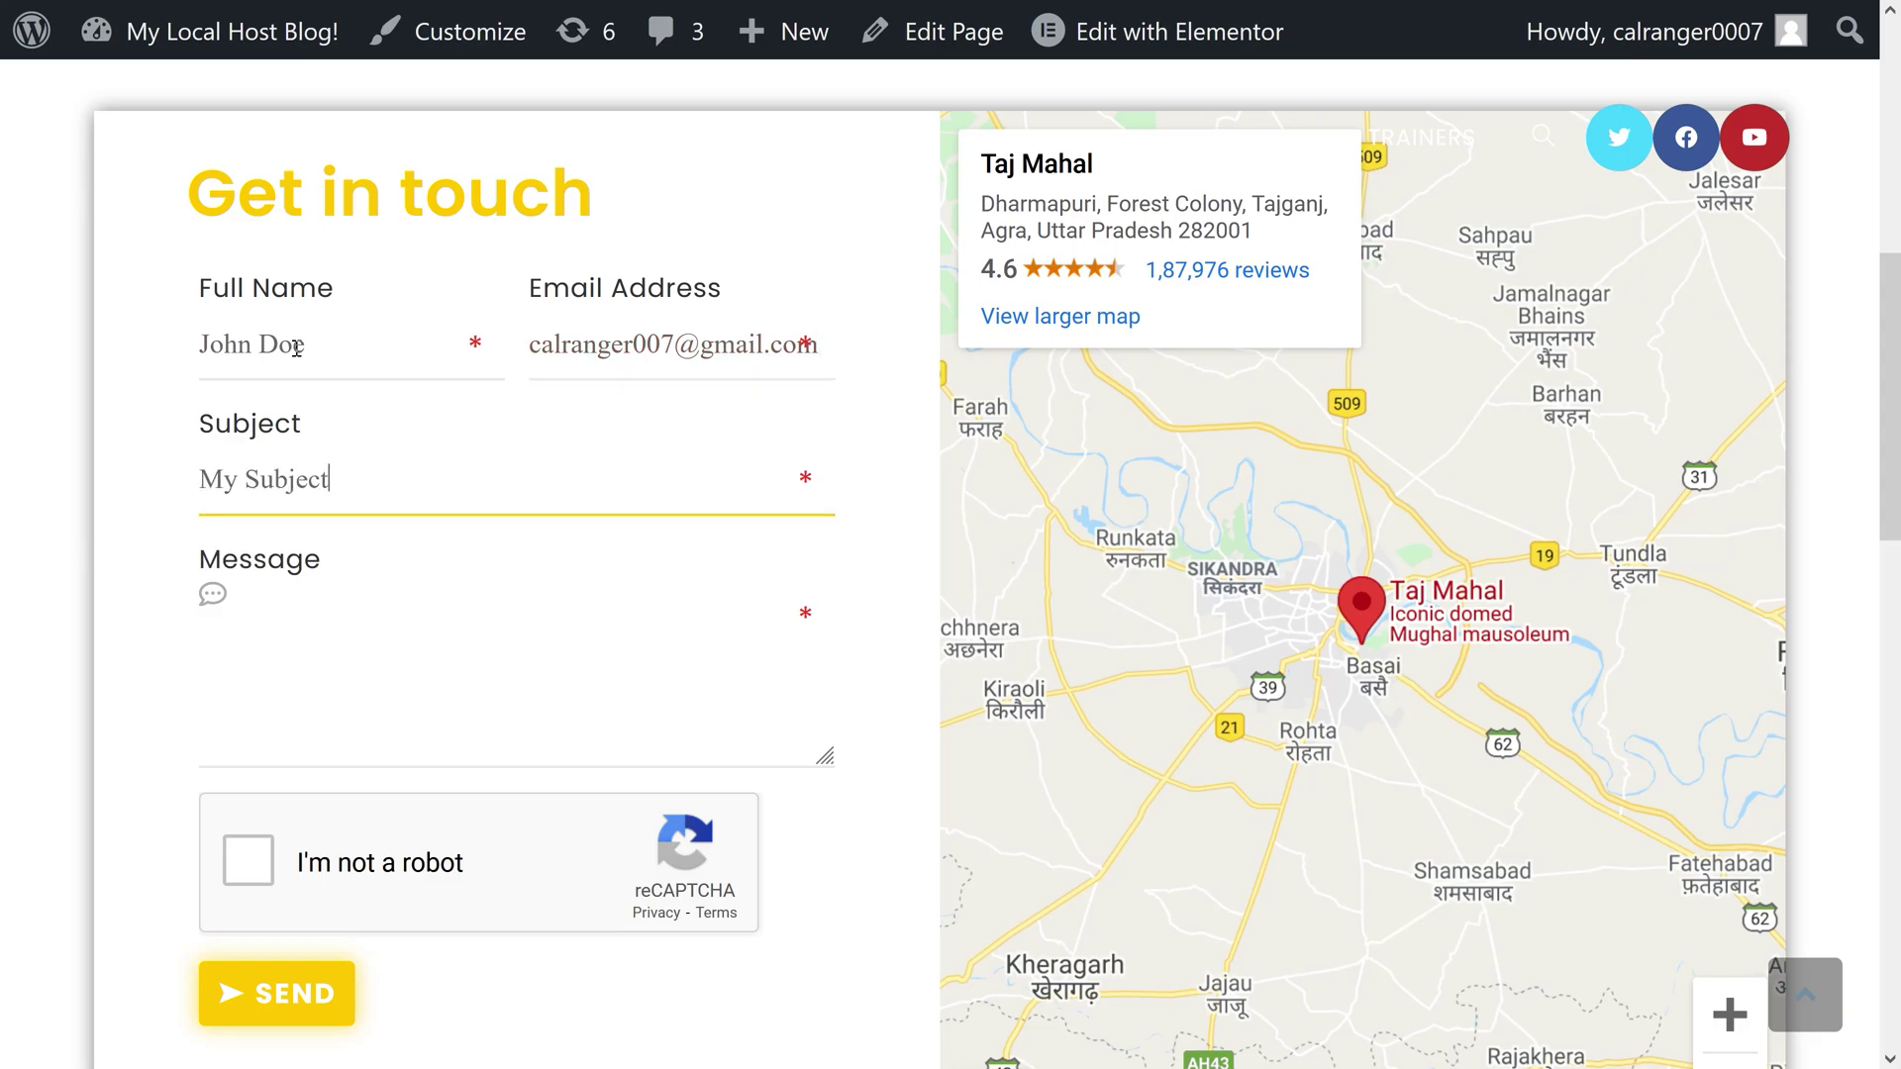
pyautogui.press('Tab')
pyautogui.write('M')
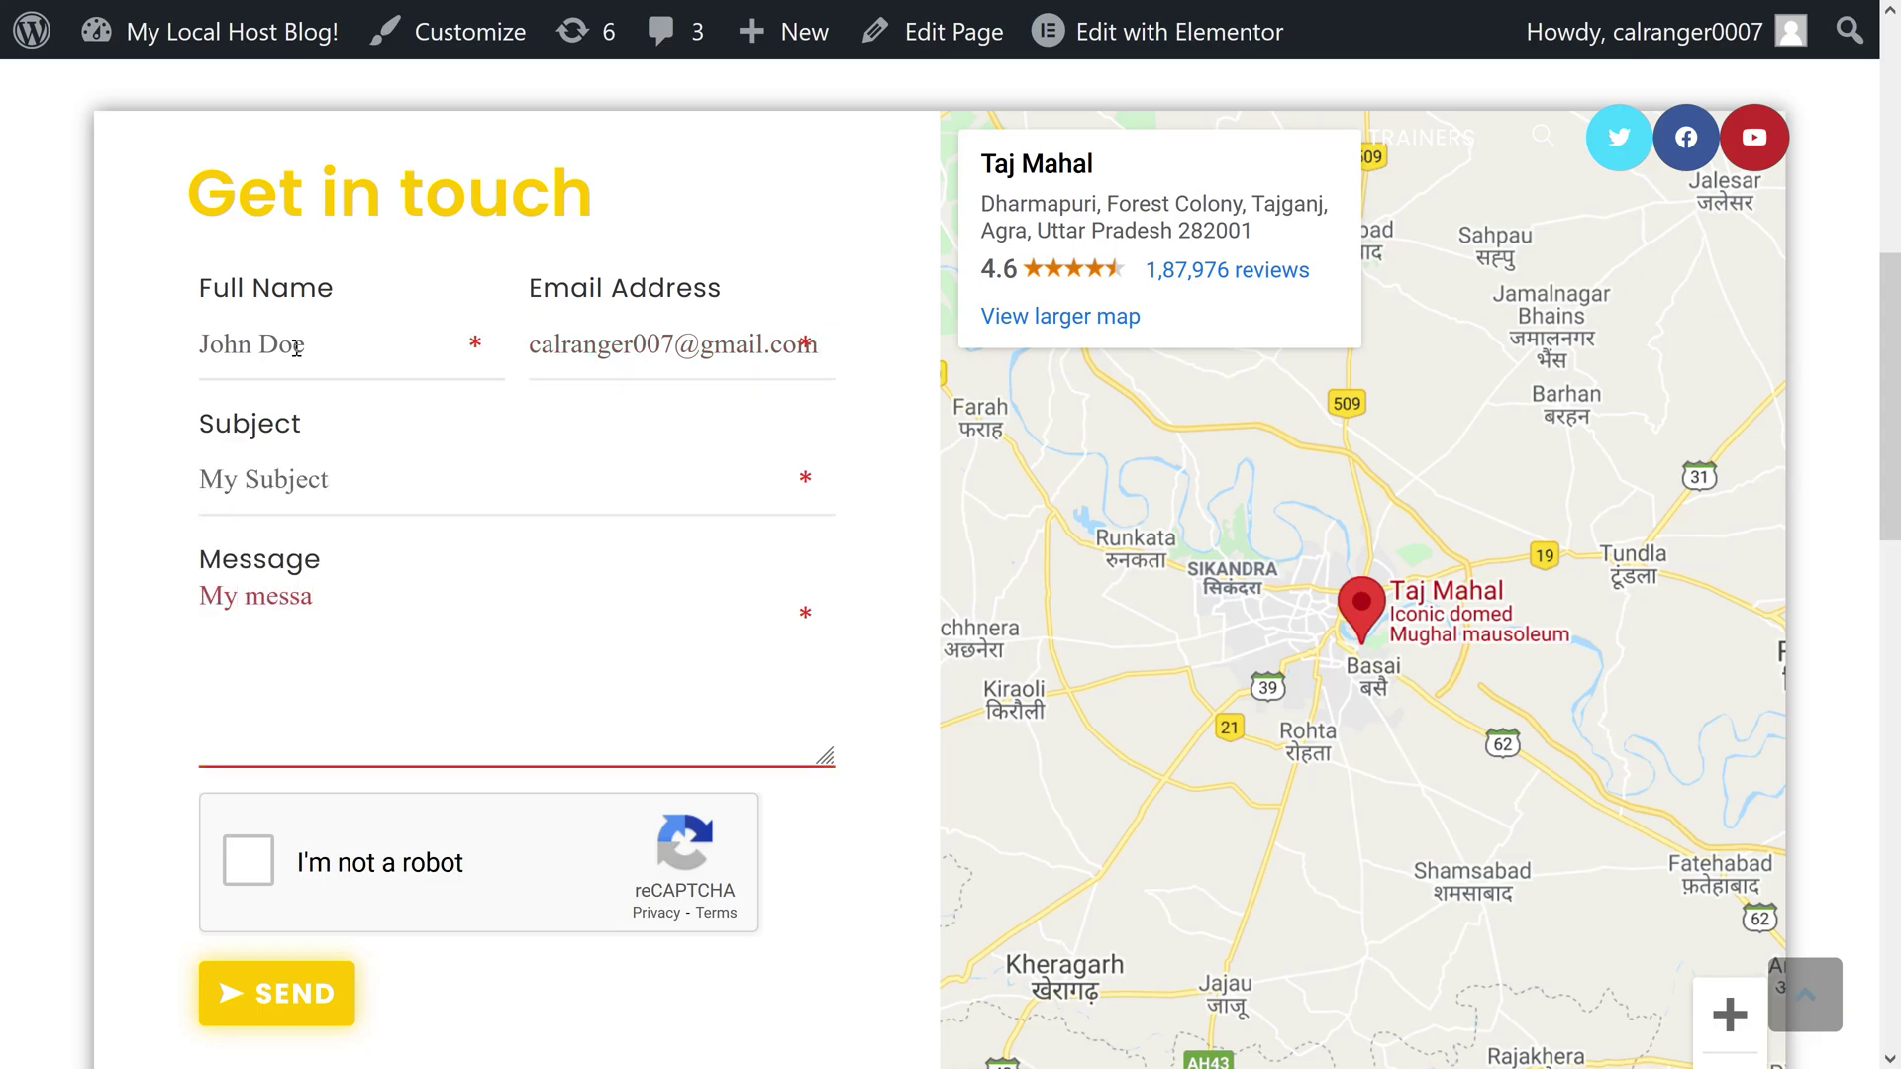